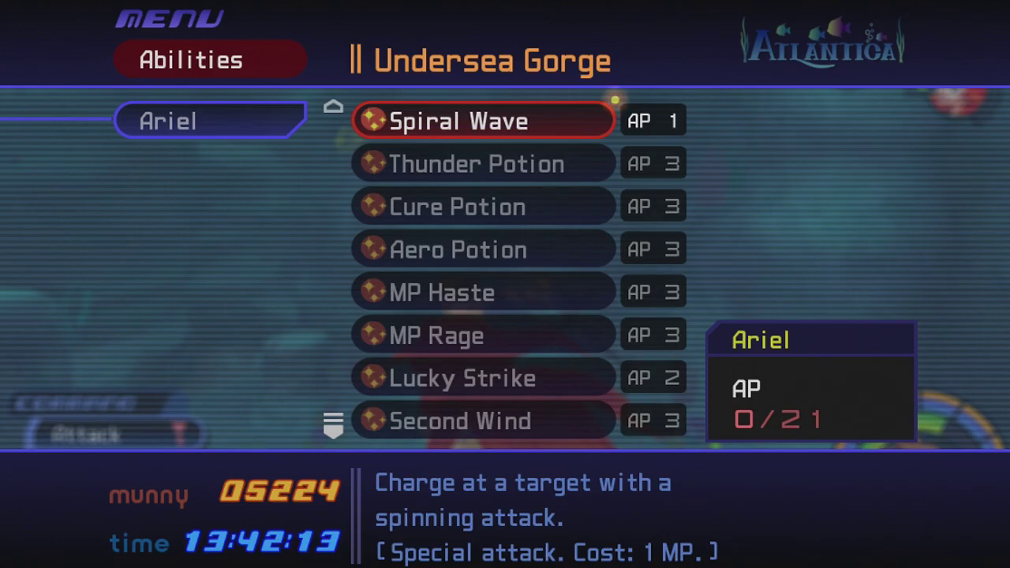
Equip the Evolution and Cheer abilities for Goofy.
key("Down")
key("Escape")
key("Down")
key("Return")
key("Down")
key("Down")
key("Down")
key("Down")
key("Down")
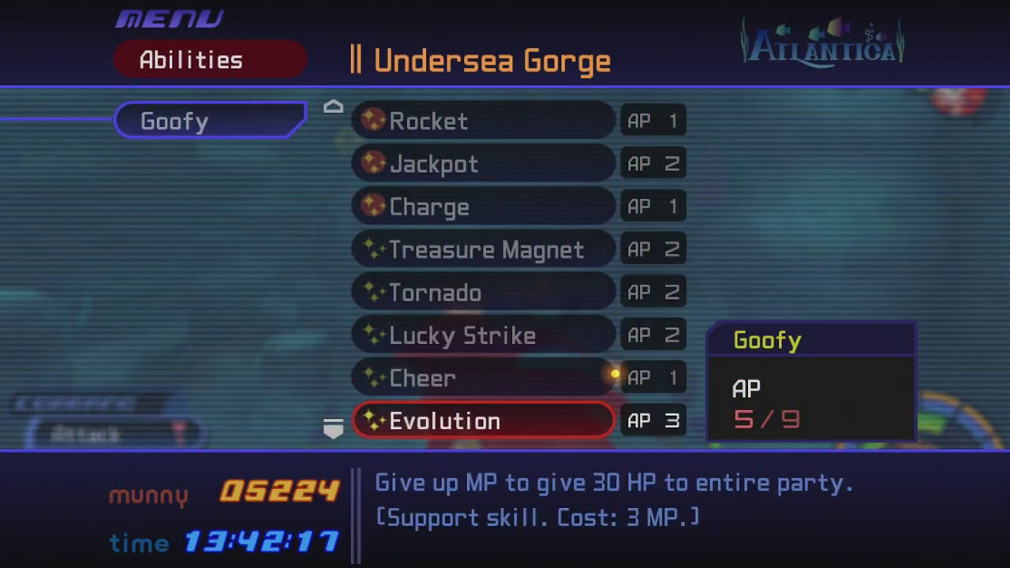
key("Return")
key("Return")
key("Up")
key("Return")
key("Return")
Review Goofy's Treasure Magnet and Jackpot abilities and leave the ability list.
key("Up")
key("Up")
key("Up")
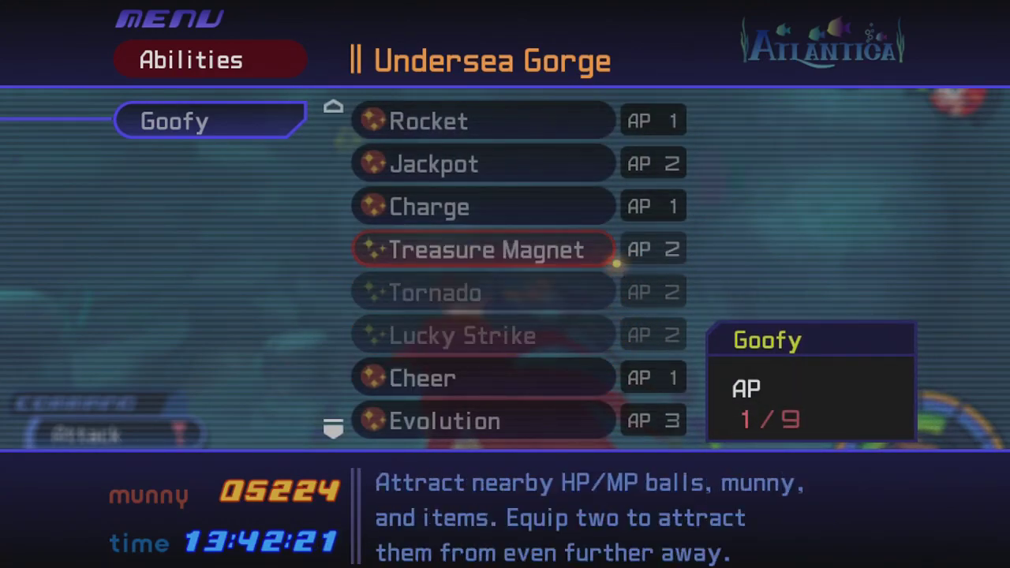
key("Up")
key("Up")
key("Down")
key("Return")
key("Return")
key("Return")
key("Return")
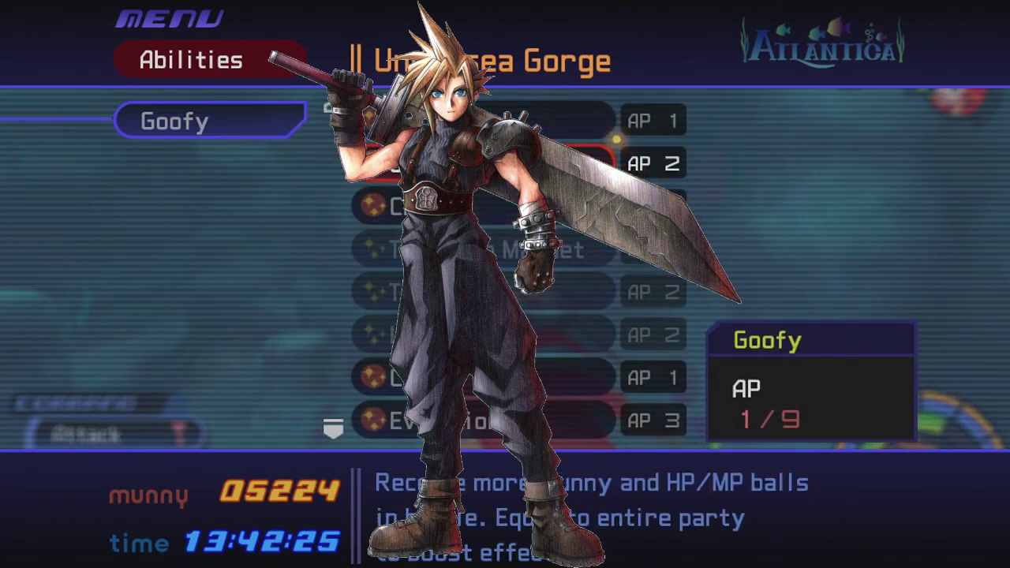
key("Return")
key("Escape")
key("Escape")
key("Escape")
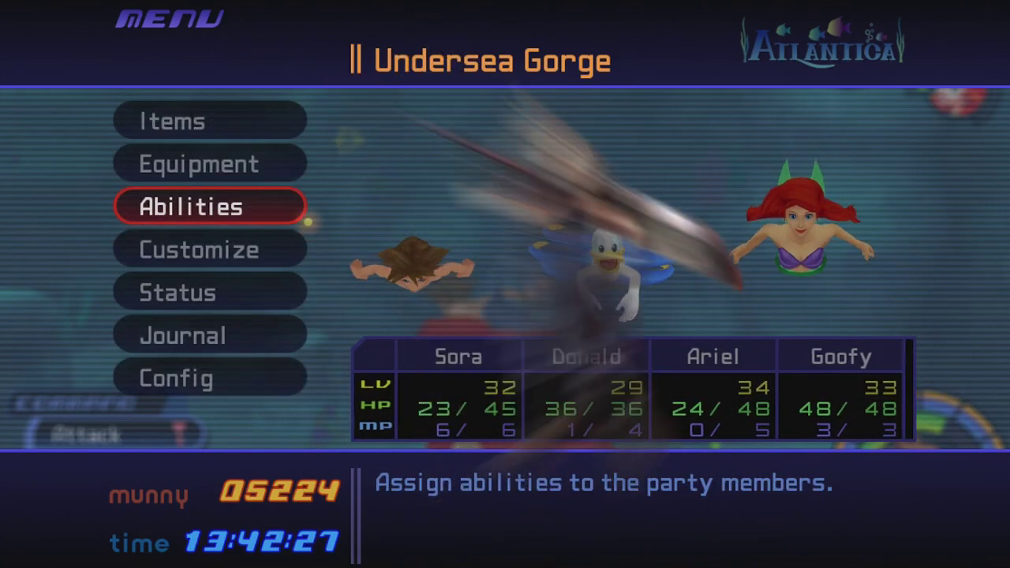
key("Escape")
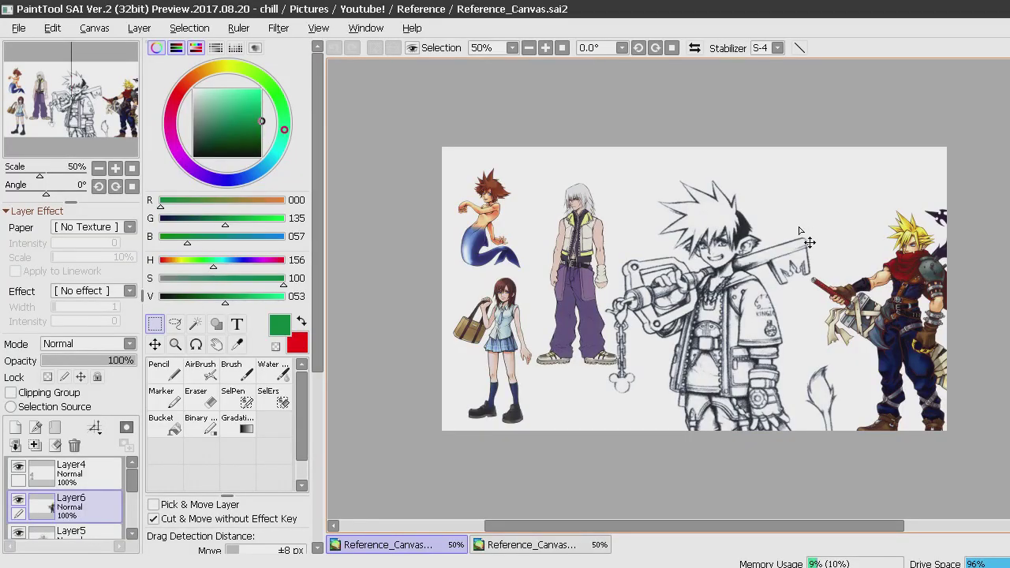
Switch to the reference canvas in PaintTool SAI and examine the spiky-haired keyblade character's line drawing up close and at full view.
scroll(799, 231, "up", 3)
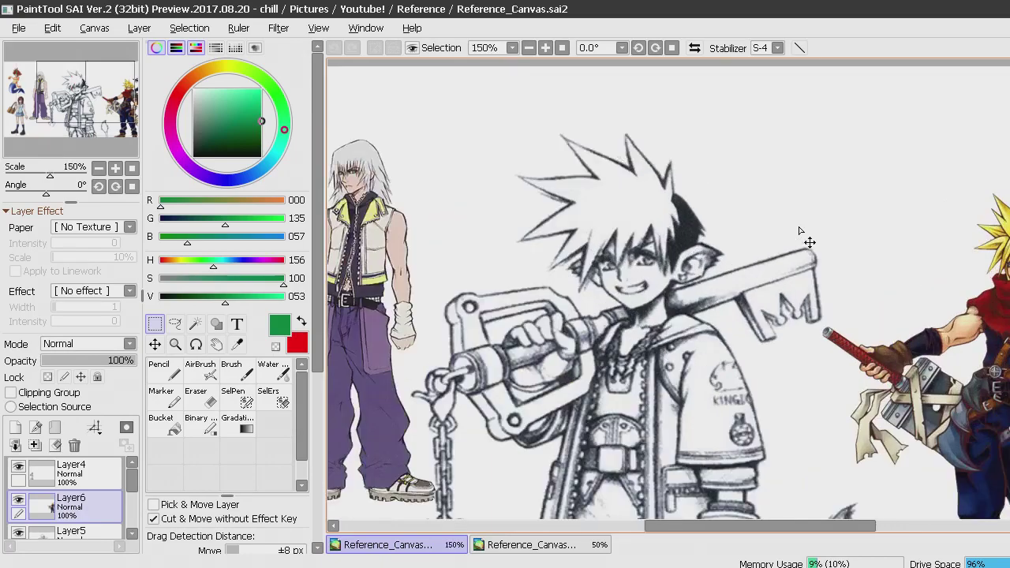
scroll(800, 231, "down", 5)
scroll(800, 231, "up", 6)
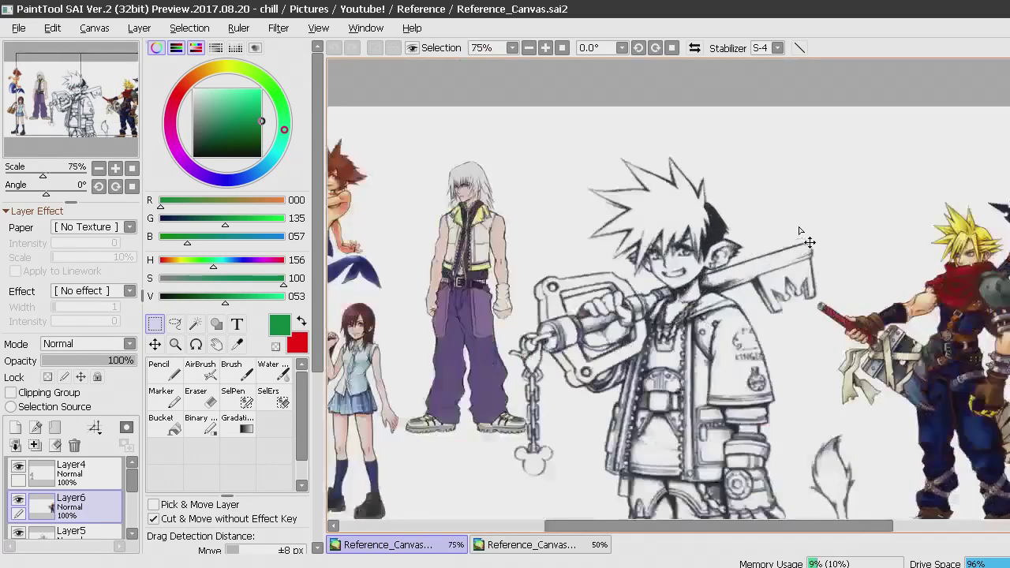
scroll(800, 231, "down", 3)
scroll(800, 231, "down", 1)
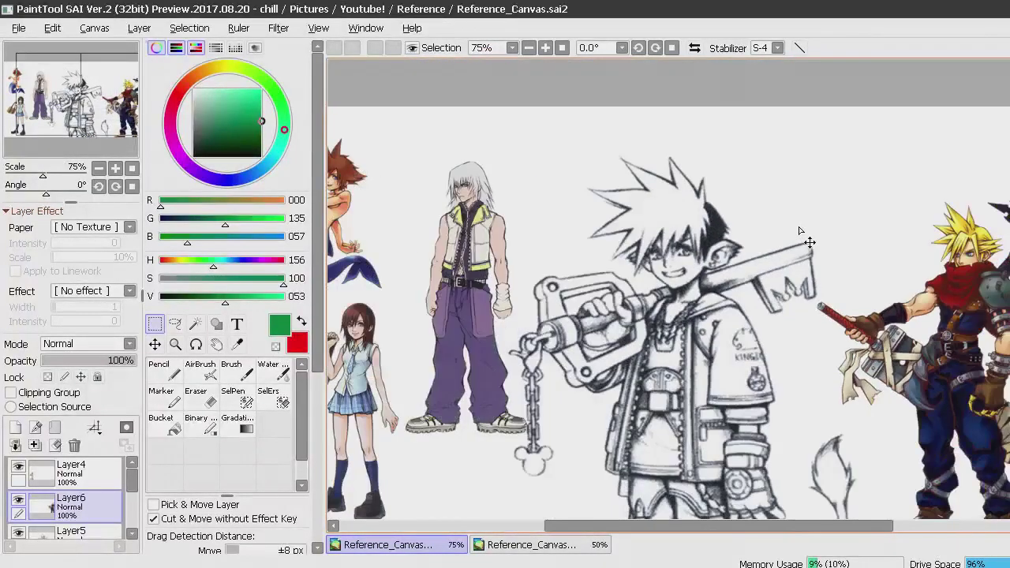
scroll(800, 231, "up", 5)
scroll(799, 232, "down", 2)
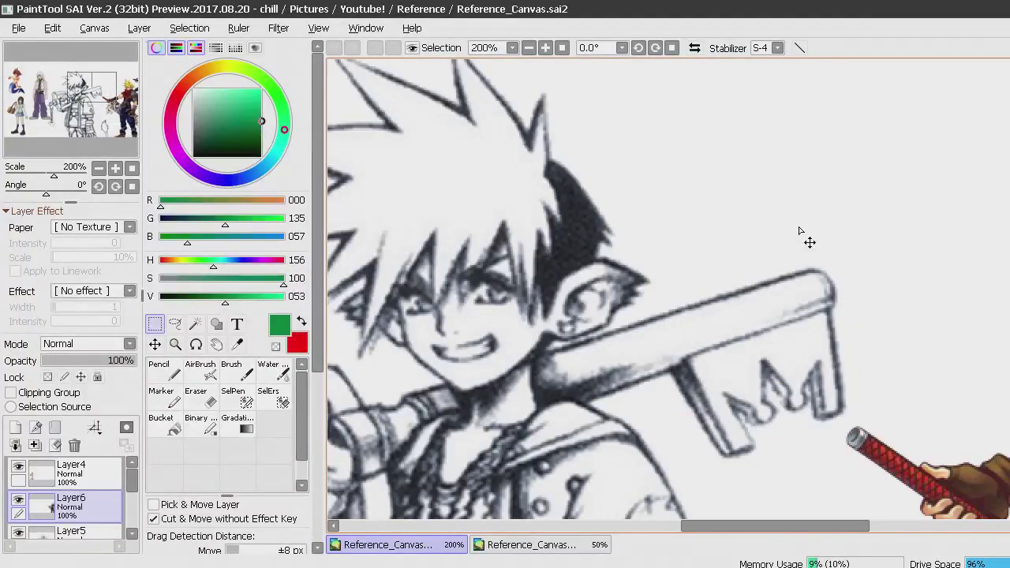
scroll(800, 231, "down", 6)
scroll(800, 231, "up", 2)
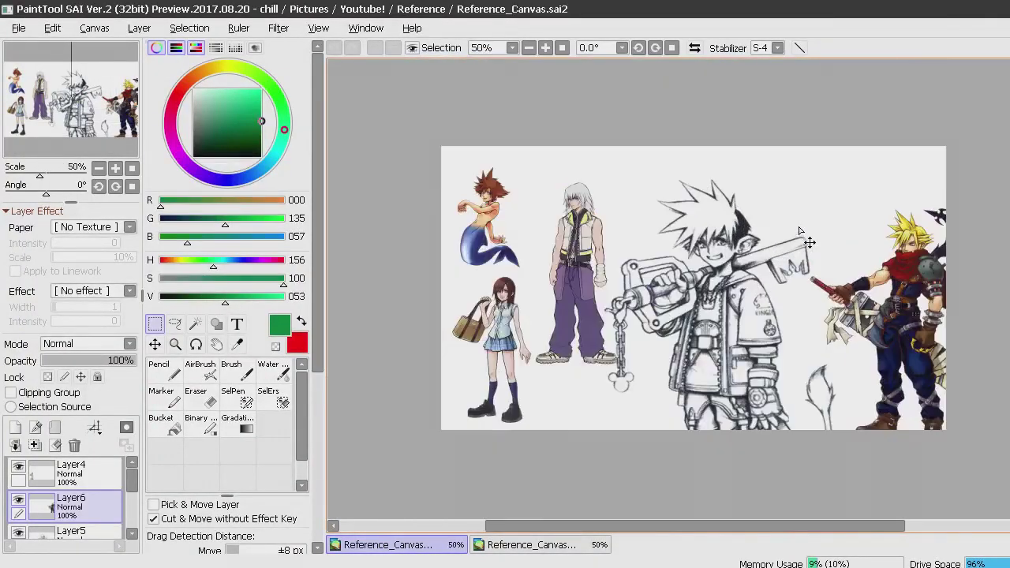
scroll(799, 231, "up", 5)
scroll(800, 231, "down", 4)
scroll(799, 232, "up", 5)
scroll(800, 231, "down", 3)
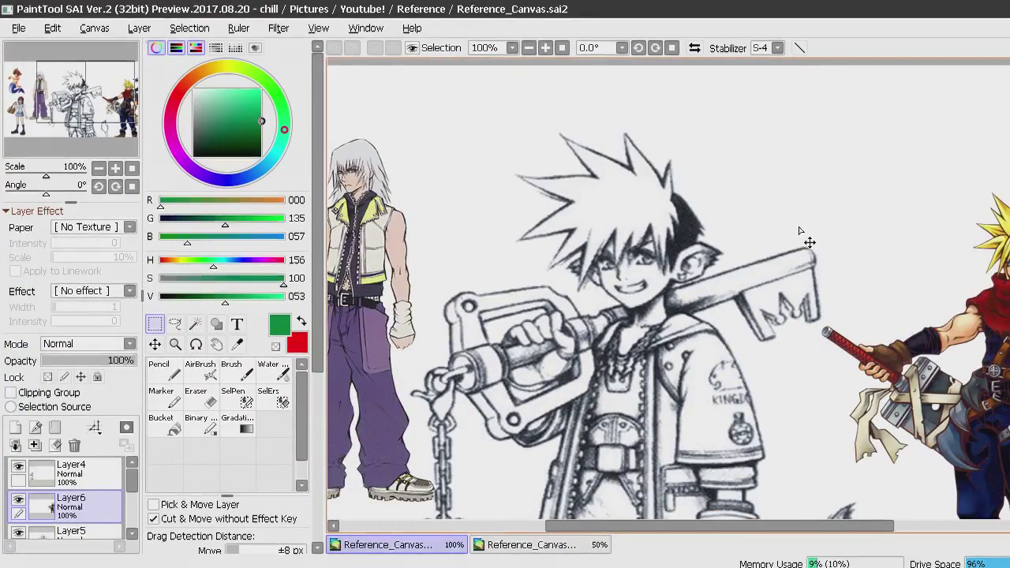
scroll(798, 228, "down", 1)
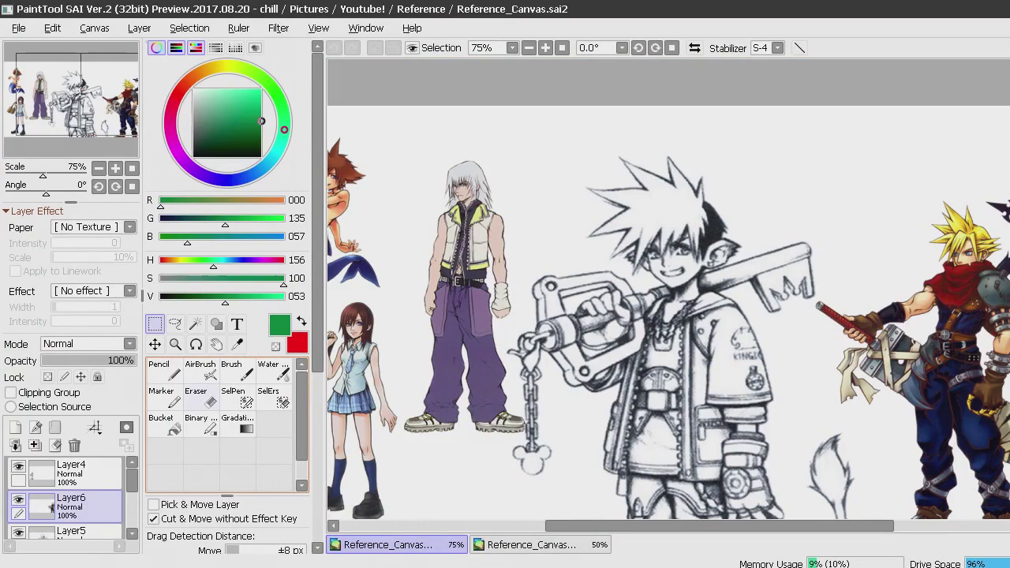
Outline the head shape over the keyblade character's face in red with the Pencil, from forehead to chin.
key("n")
key("x")
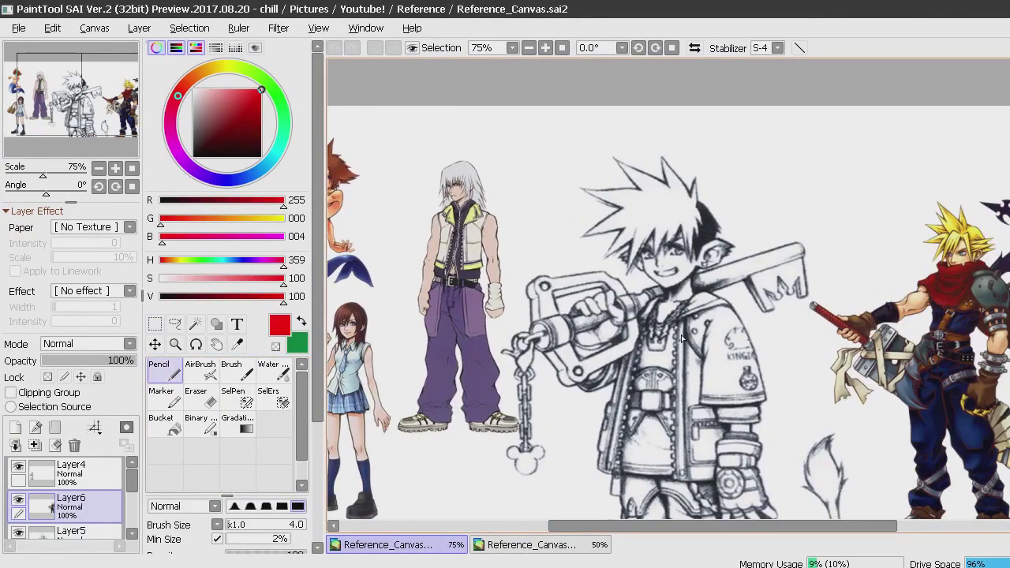
scroll(683, 242, "up", 4)
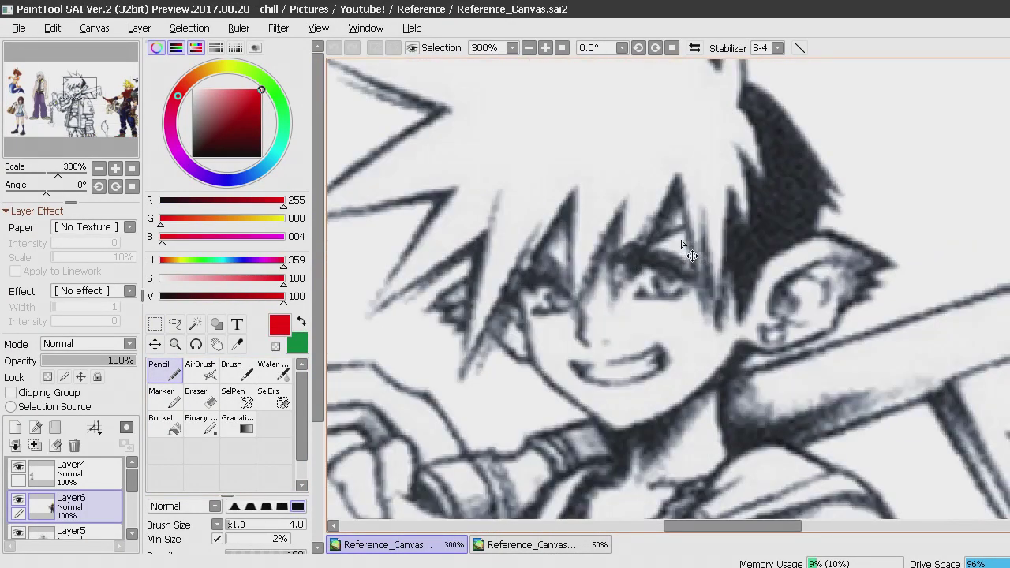
scroll(682, 241, "up", 1)
scroll(682, 242, "down", 3)
scroll(682, 241, "up", 1)
scroll(682, 240, "down", 3)
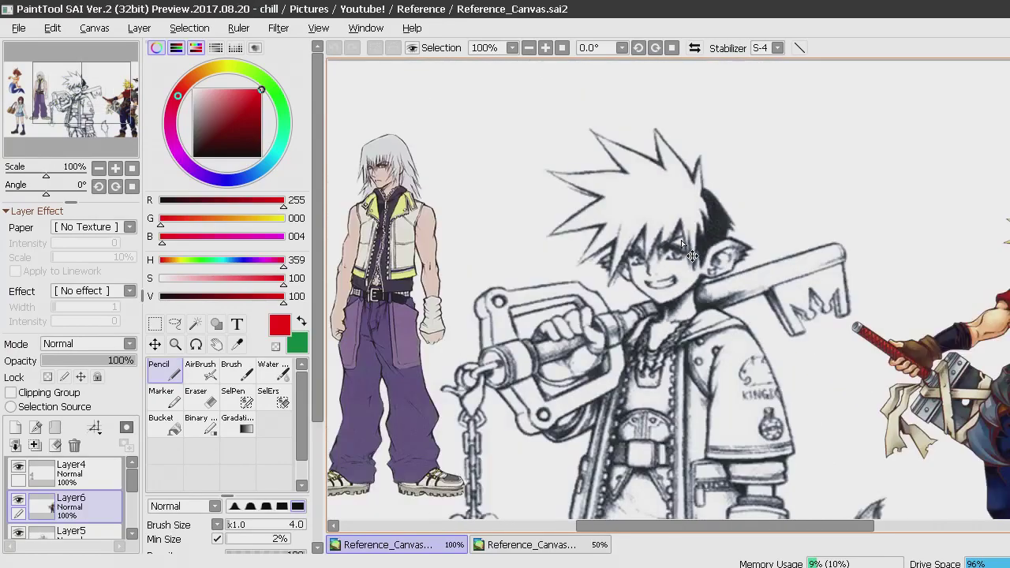
scroll(681, 240, "up", 4)
scroll(682, 243, "up", 1)
scroll(683, 243, "down", 2)
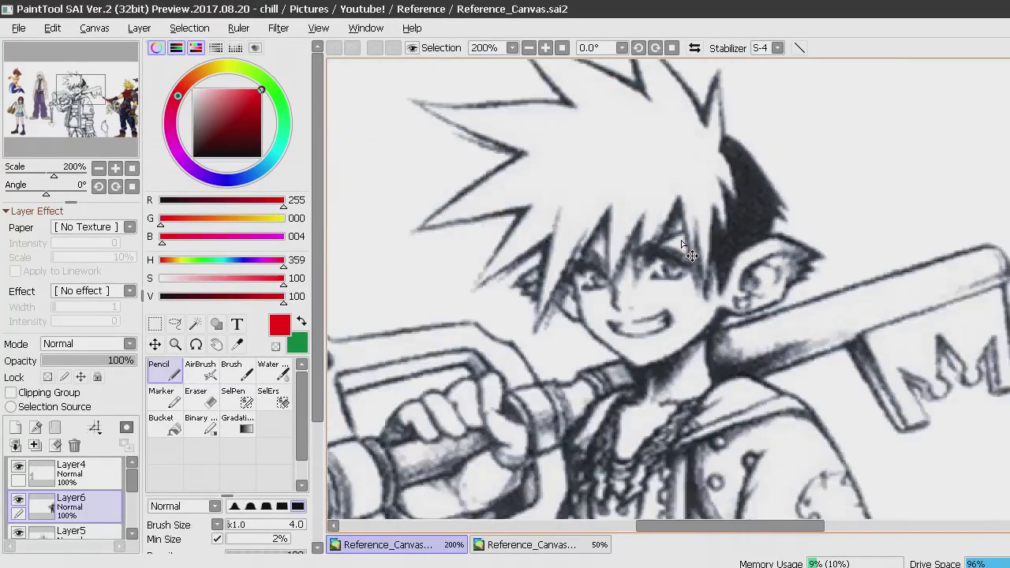
scroll(683, 244, "down", 1)
mouse_move(596, 261)
left_mouse_down()
mouse_move(600, 293)
mouse_move(627, 320)
left_mouse_up()
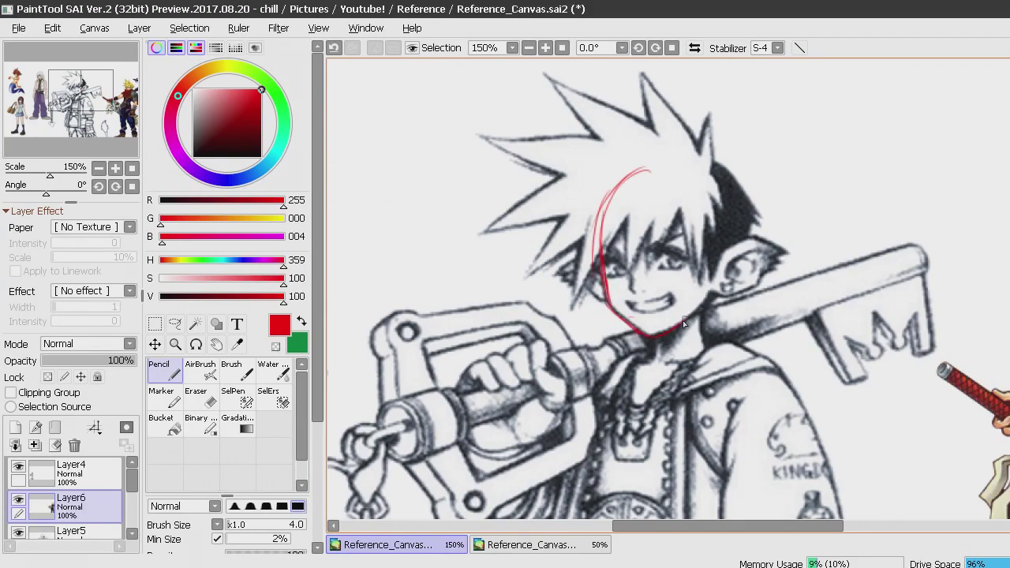
left_click_drag(690, 328, 721, 231)
mouse_move(700, 199)
left_mouse_down()
mouse_move(655, 177)
mouse_move(606, 194)
mouse_move(620, 197)
mouse_move(592, 222)
mouse_move(616, 201)
mouse_move(586, 289)
left_mouse_up()
Draw a curved vertical centre line down the face and a slanted eye line running across to the ear.
mouse_move(603, 216)
left_mouse_down()
mouse_move(607, 313)
mouse_move(623, 180)
left_mouse_up()
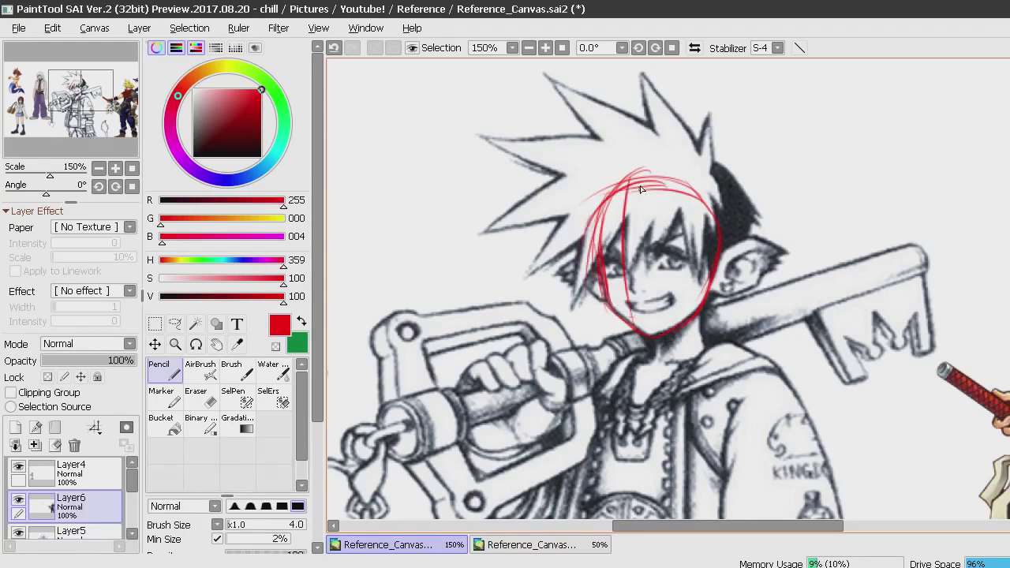
left_click_drag(637, 300, 631, 186)
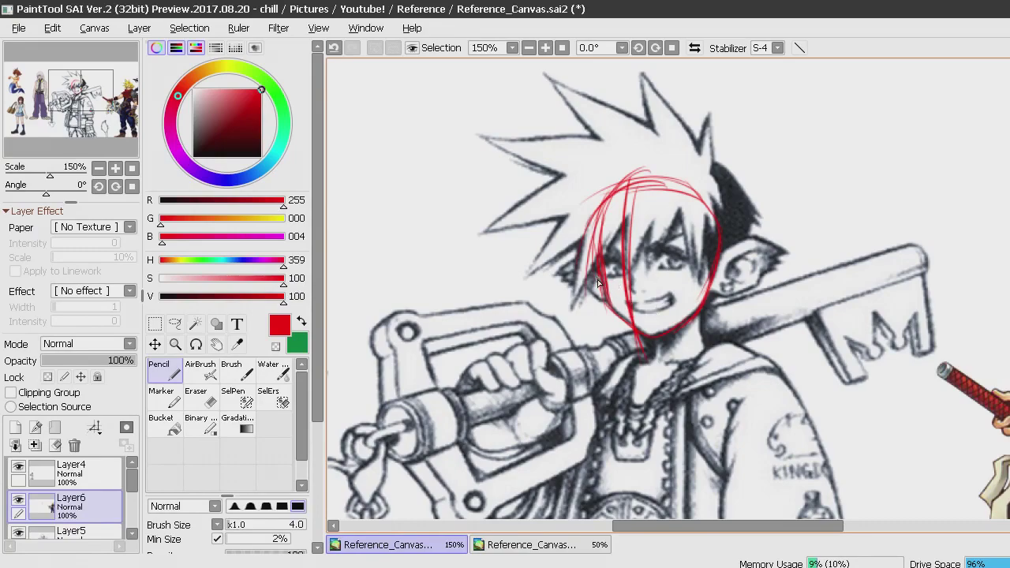
left_click_drag(586, 277, 715, 266)
left_click_drag(614, 276, 784, 251)
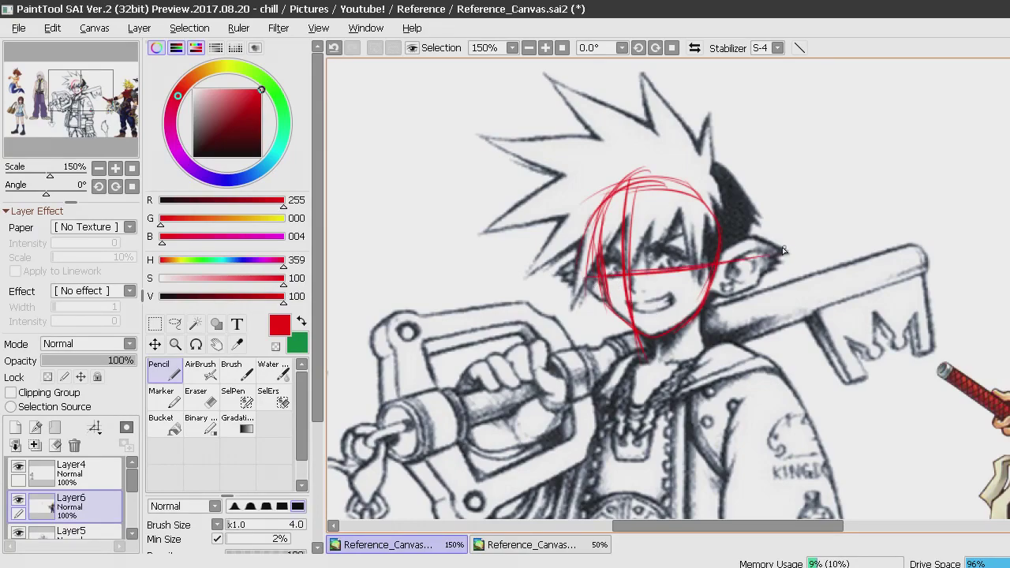
left_click_drag(572, 278, 636, 273)
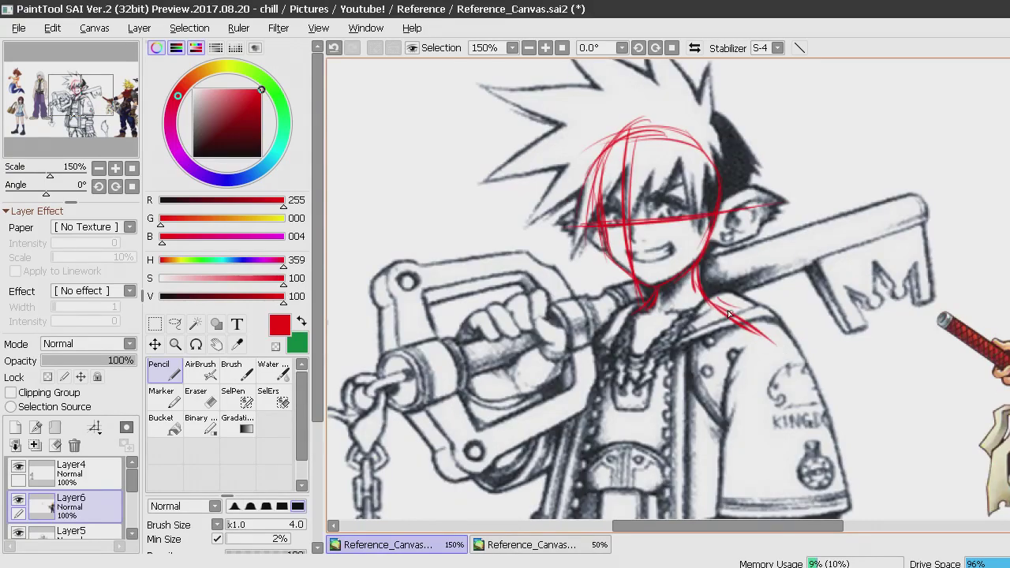
Sketch the neck-to-shoulder slope and a first outer arm line over the jacket sleeve in red.
left_click_drag(731, 314, 786, 348)
scroll(778, 164, "down", 6)
left_click_drag(731, 112, 781, 156)
left_click_drag(811, 292, 801, 209)
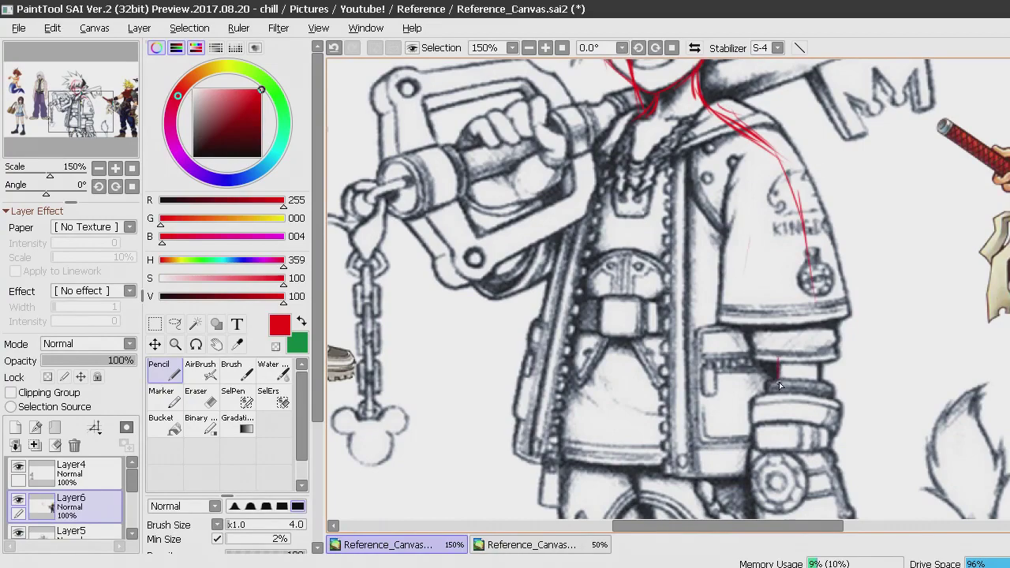
Sketch the inner edge of the arm through the sleeve, from the upper arm down to the forearm.
left_click_drag(785, 292, 780, 363)
left_click_drag(775, 281, 786, 363)
left_click_drag(770, 294, 780, 349)
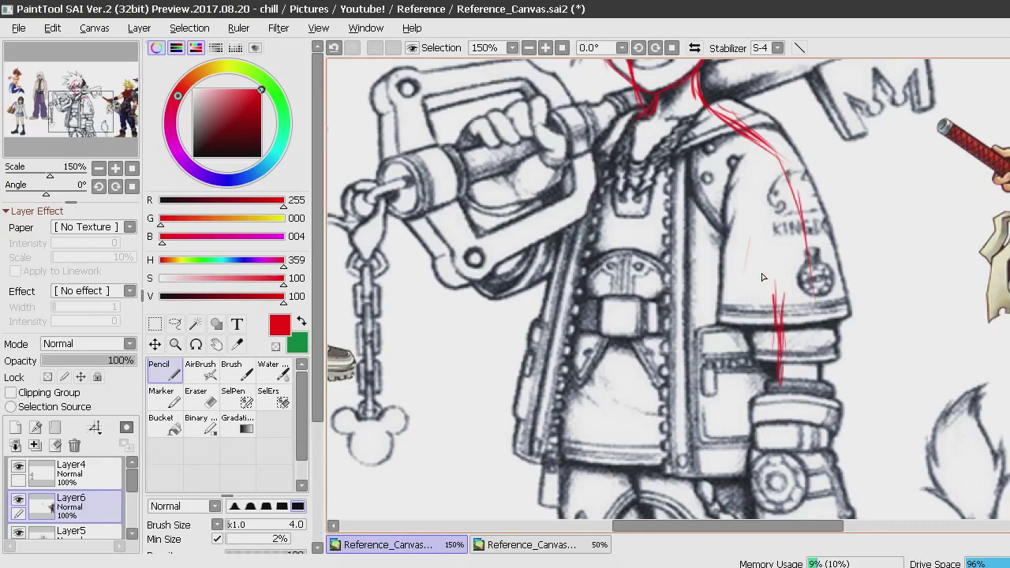
mouse_move(744, 210)
left_mouse_down()
mouse_move(775, 297)
mouse_move(763, 271)
left_mouse_up()
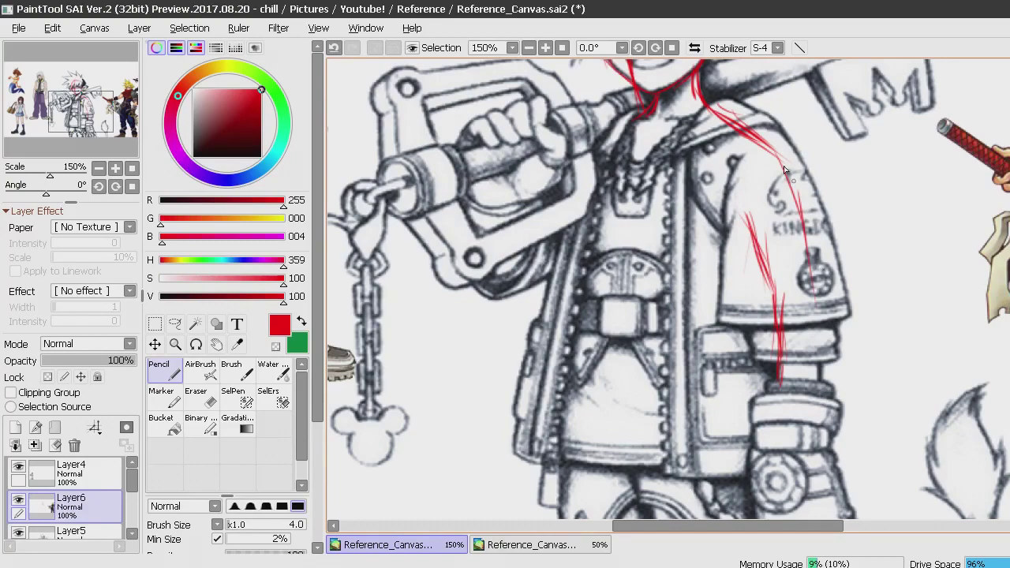
Reinforce the outer contour of the arm from the shoulder through the sleeve to the forearm.
mouse_move(775, 142)
left_mouse_down()
mouse_move(802, 189)
mouse_move(781, 160)
mouse_move(805, 257)
left_mouse_up()
left_click_drag(800, 198, 806, 286)
left_click_drag(805, 229, 818, 379)
mouse_move(817, 309)
left_mouse_down()
mouse_move(811, 340)
mouse_move(830, 296)
mouse_move(812, 374)
mouse_move(818, 324)
left_mouse_up()
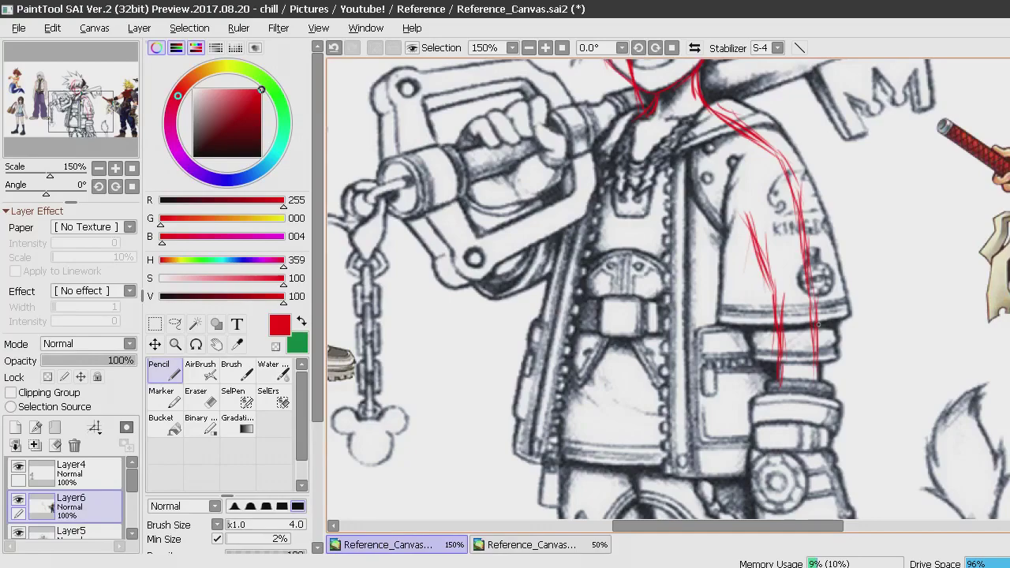
Trace the neck, shoulder and outer upper-arm contour of the blue-tailed merman figure in red.
left_click_drag(1009, 311, 1009, 256)
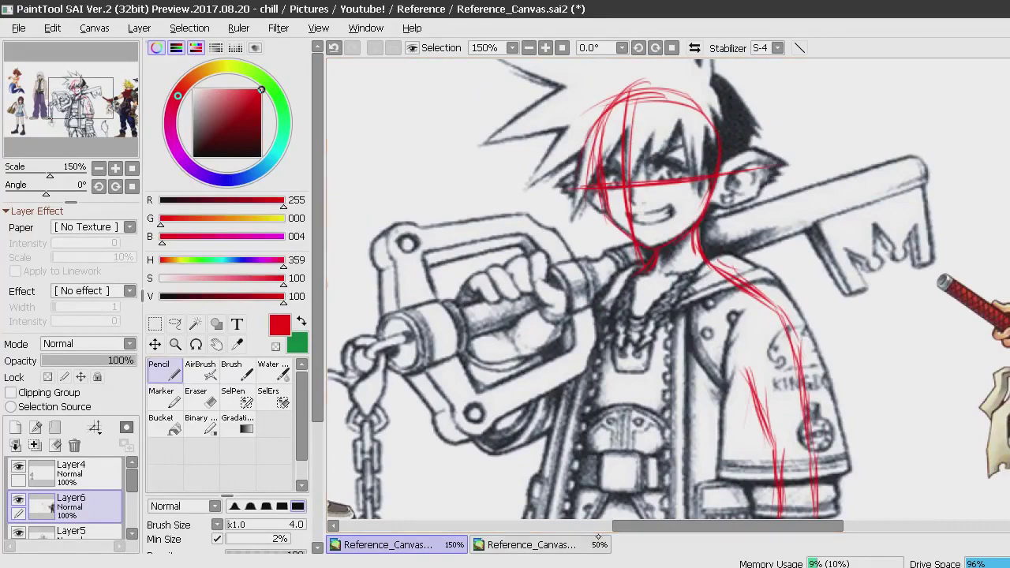
left_click_drag(680, 534, 506, 533)
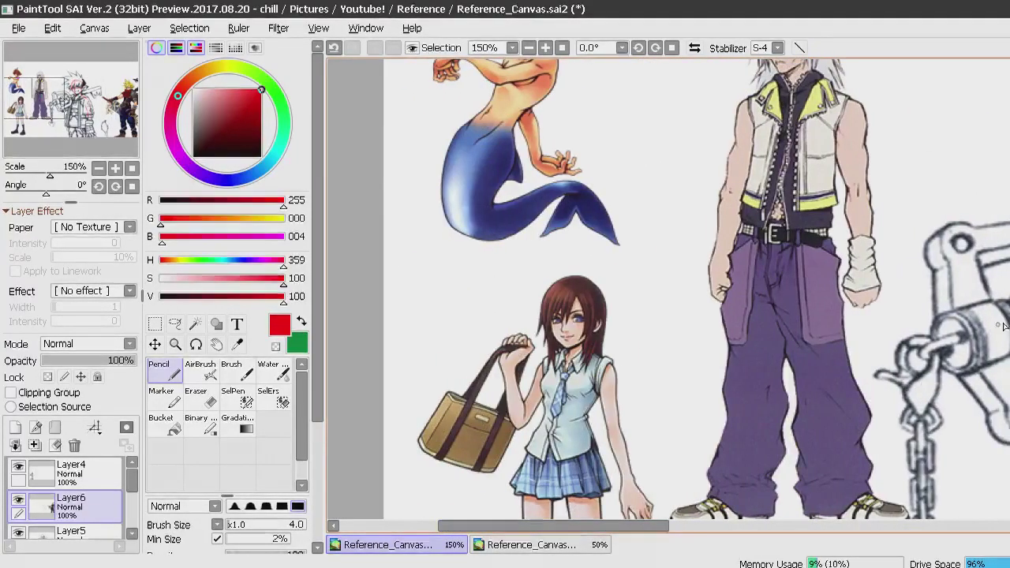
scroll(740, 248, "up", 5)
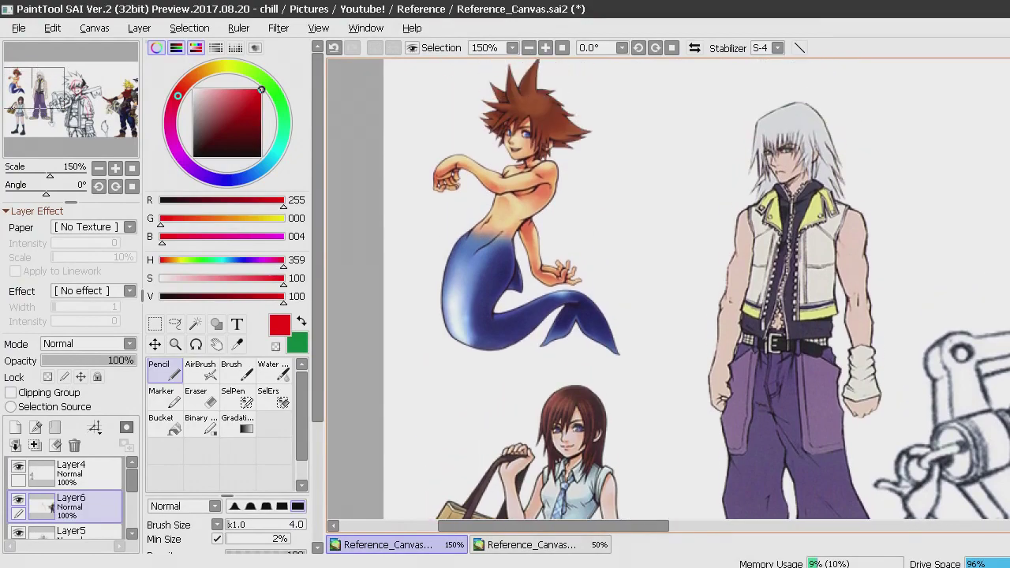
scroll(551, 204, "up", 5)
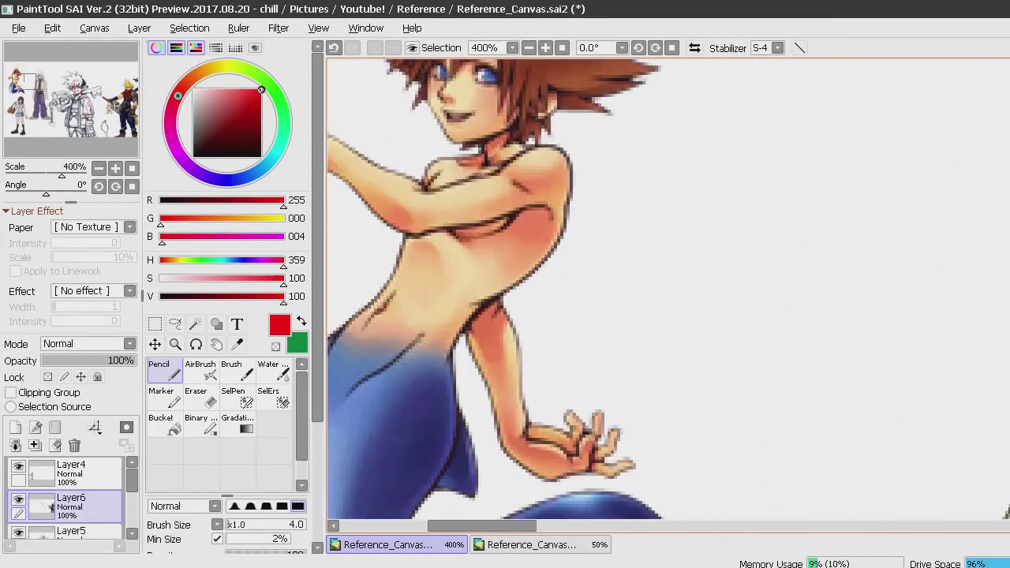
scroll(550, 204, "down", 3)
scroll(550, 204, "up", 1)
scroll(554, 201, "up", 1)
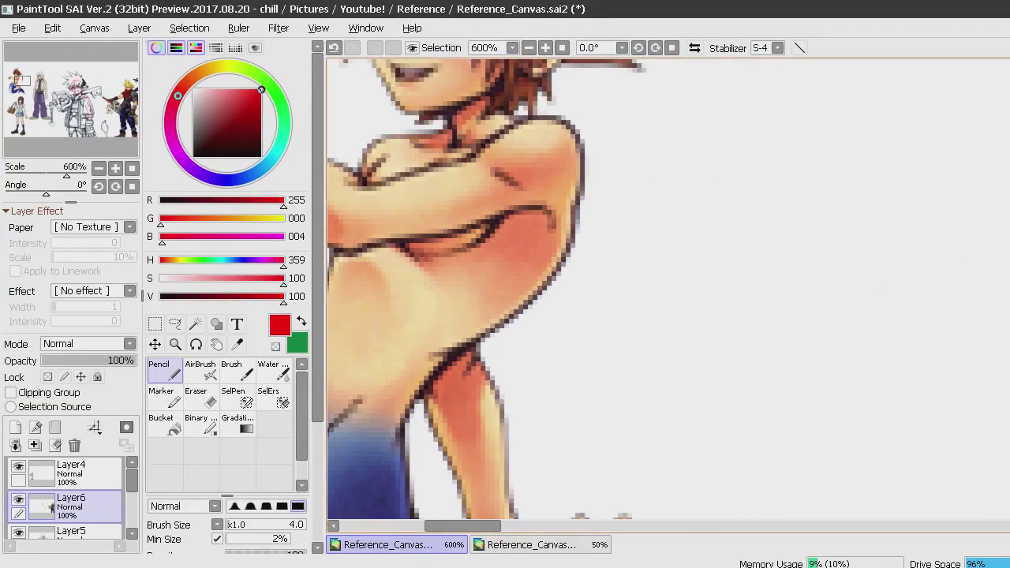
scroll(700, 439, "up", 5)
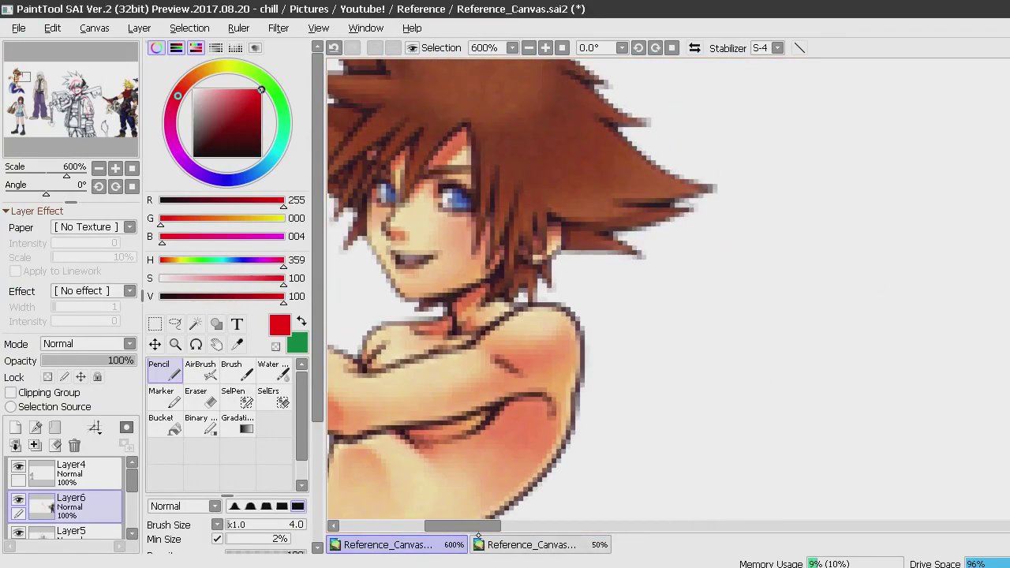
left_click_drag(470, 526, 450, 526)
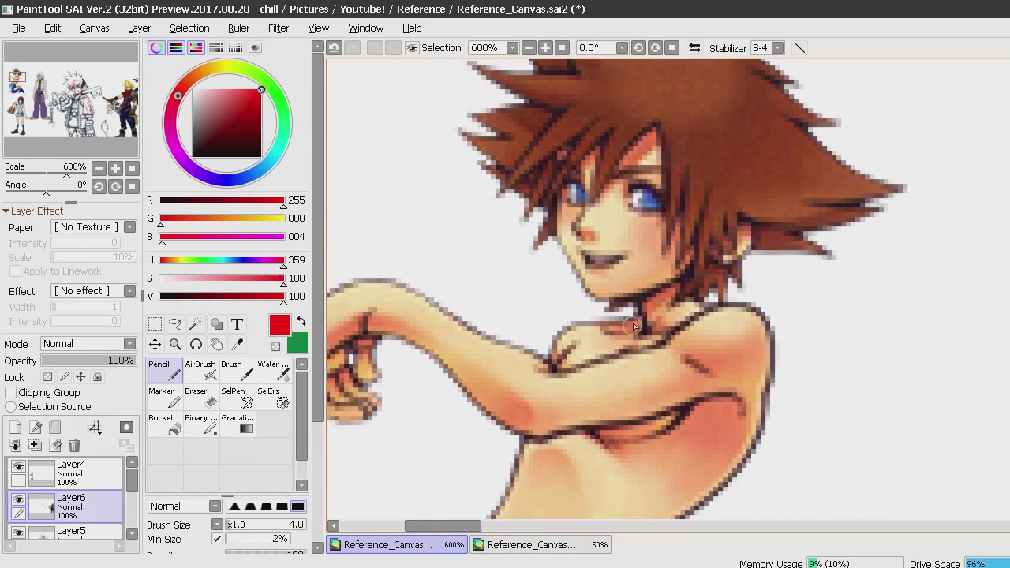
mouse_move(634, 295)
left_mouse_down()
mouse_move(638, 330)
mouse_move(638, 308)
mouse_move(641, 319)
mouse_move(630, 338)
mouse_move(637, 301)
mouse_move(643, 325)
mouse_move(636, 305)
mouse_move(621, 347)
left_mouse_up()
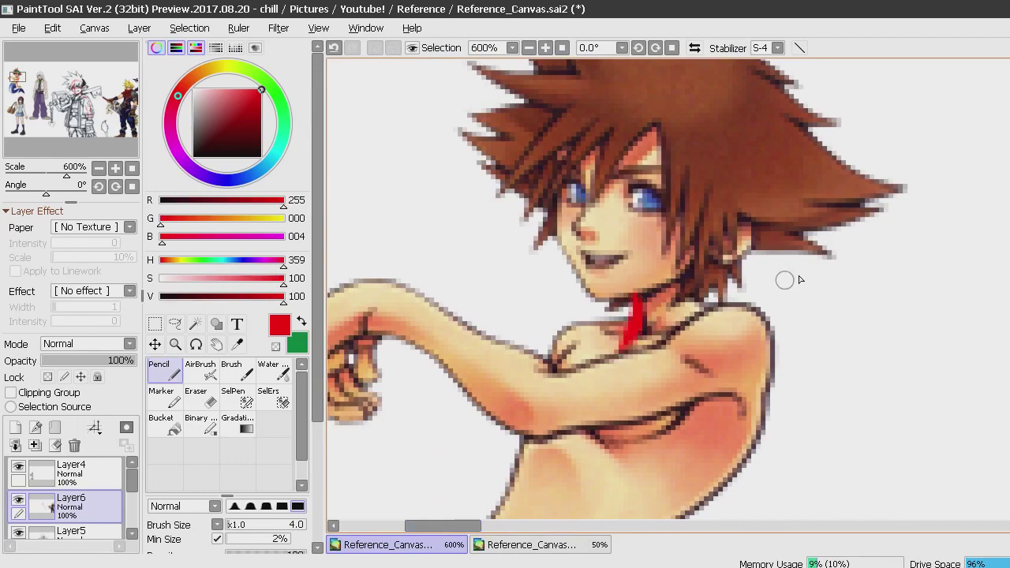
mouse_move(688, 267)
left_mouse_down()
mouse_move(710, 303)
mouse_move(746, 306)
mouse_move(767, 399)
left_mouse_up()
left_click_drag(771, 345, 760, 444)
left_click_drag(770, 384, 756, 450)
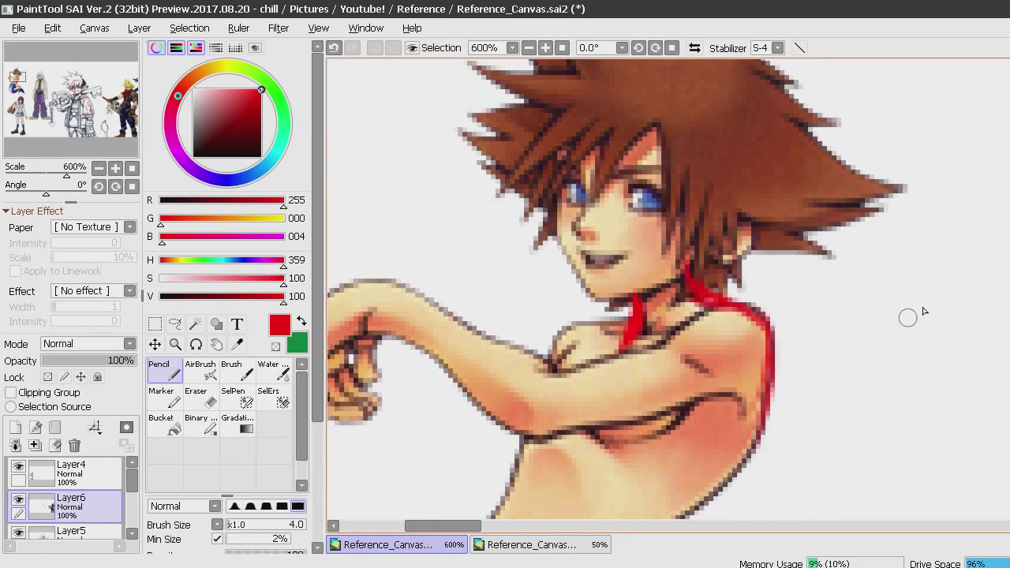
scroll(668, 289, "down", 5)
scroll(668, 289, "up", 2)
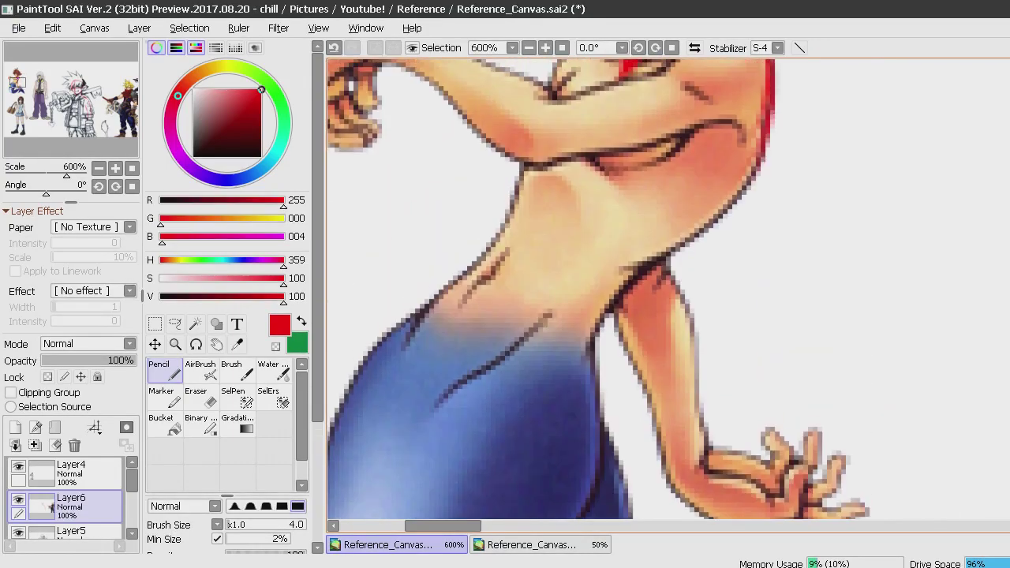
Trace both sides of the merman's torso in red, from the back and chest down past the waist.
left_click_drag(763, 148, 715, 212)
mouse_move(740, 197)
left_mouse_down()
mouse_move(651, 264)
mouse_move(633, 267)
mouse_move(584, 365)
left_mouse_up()
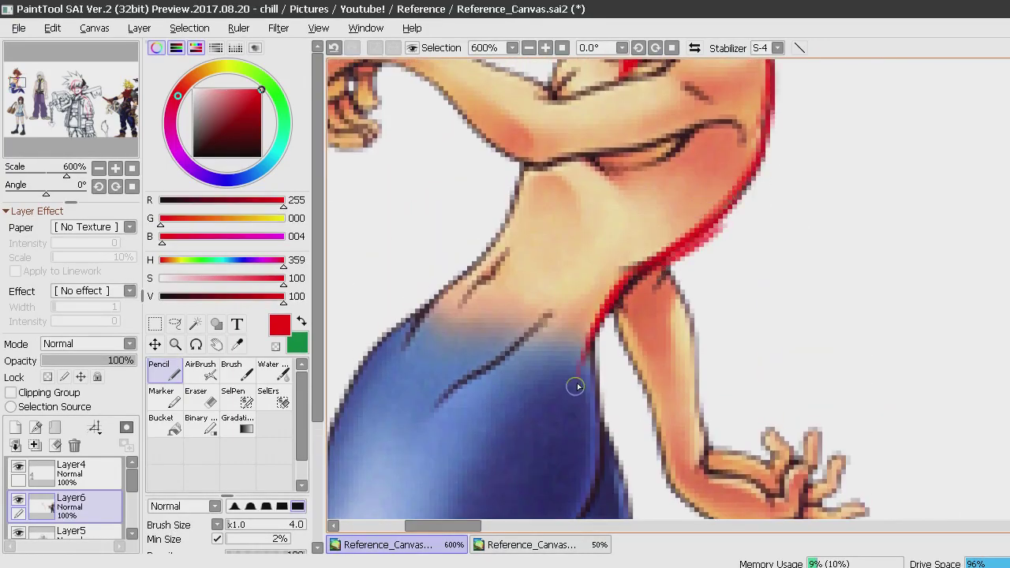
mouse_move(519, 150)
left_mouse_down()
mouse_move(506, 215)
mouse_move(516, 178)
mouse_move(512, 200)
mouse_move(435, 285)
mouse_move(424, 316)
mouse_move(478, 259)
mouse_move(397, 355)
left_mouse_up()
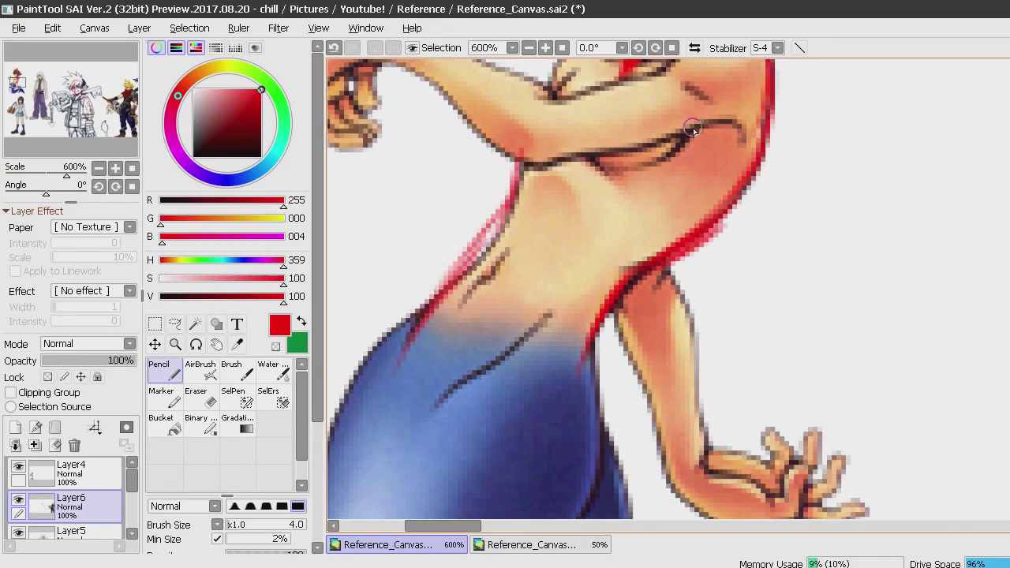
Trace the armpit fold and the underside of the merman's outstretched arm past the elbow to the forearm.
left_click_drag(740, 124, 665, 126)
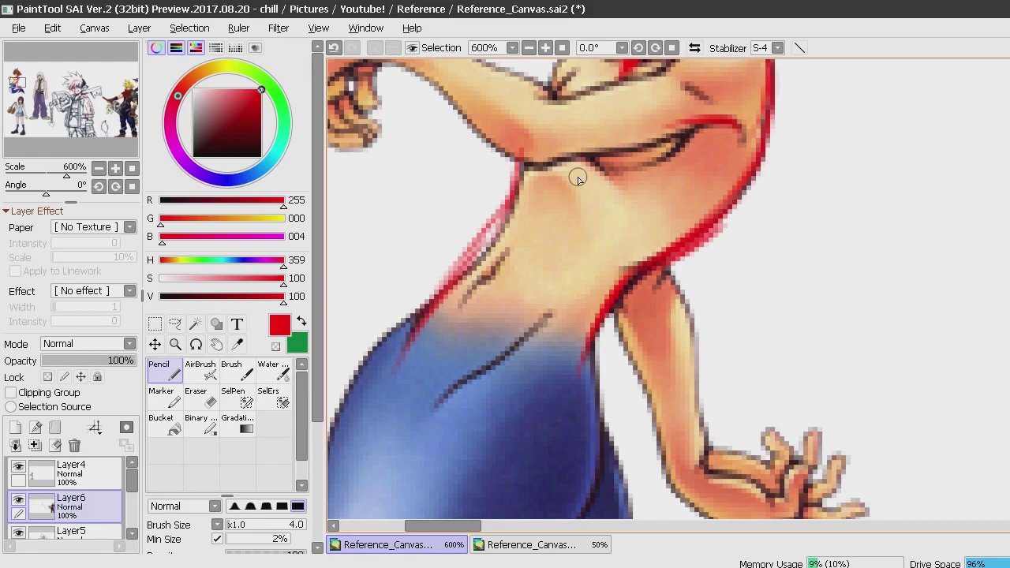
left_click_drag(591, 150, 664, 142)
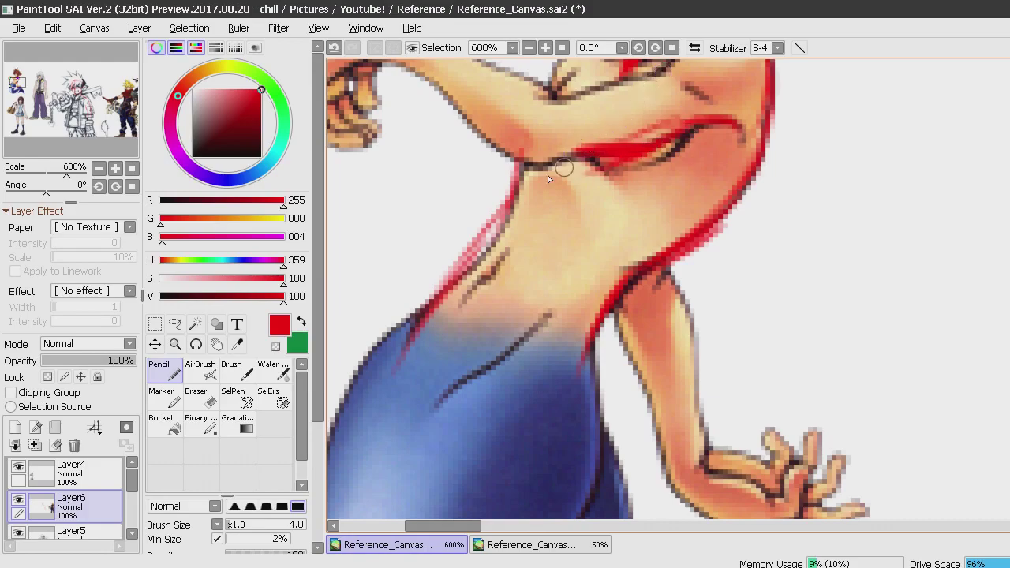
mouse_move(576, 162)
left_mouse_down()
mouse_move(526, 168)
mouse_move(534, 165)
mouse_move(467, 110)
left_mouse_up()
left_click_drag(494, 141, 437, 76)
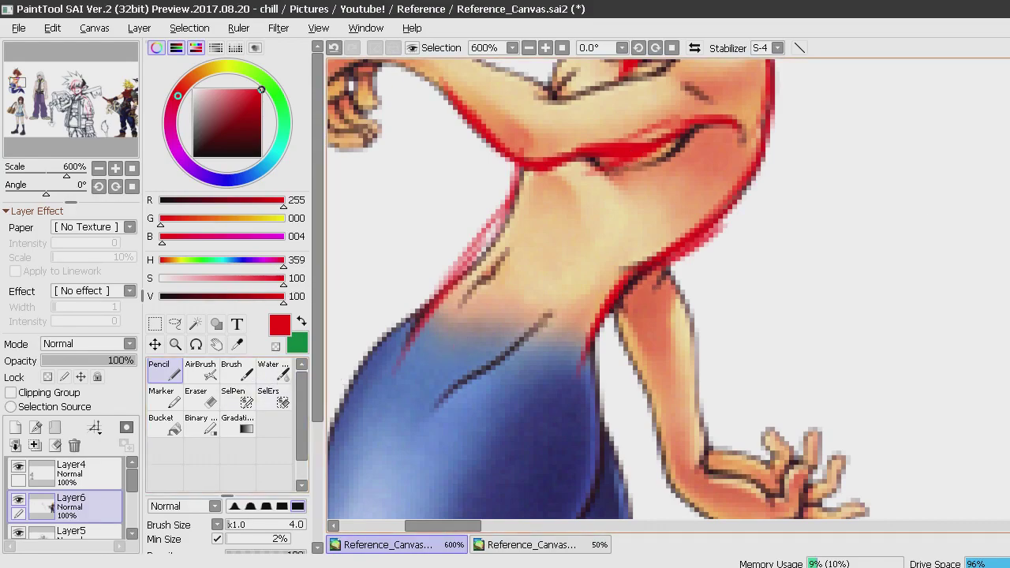
Trace the upper edge of the outstretched arm from the shoulder near the neck to the wrist.
scroll(705, 198, "up", 3)
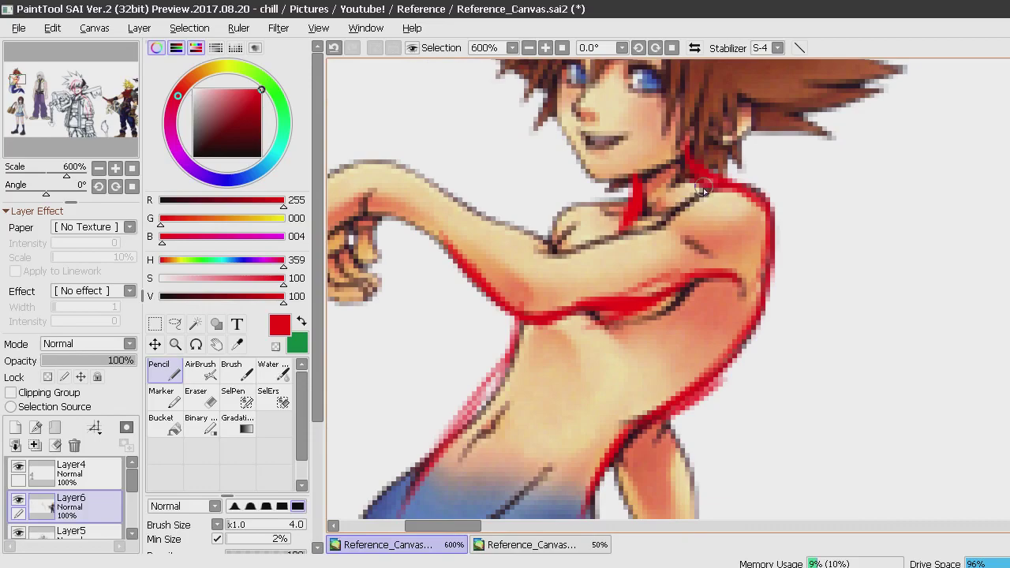
mouse_move(667, 215)
left_mouse_down()
mouse_move(561, 251)
mouse_move(604, 236)
mouse_move(569, 227)
mouse_move(536, 247)
mouse_move(549, 247)
mouse_move(487, 237)
mouse_move(428, 189)
left_mouse_up()
mouse_move(489, 199)
left_mouse_down()
mouse_move(392, 165)
mouse_move(443, 202)
mouse_move(377, 161)
mouse_move(365, 165)
mouse_move(426, 177)
mouse_move(336, 164)
left_mouse_up()
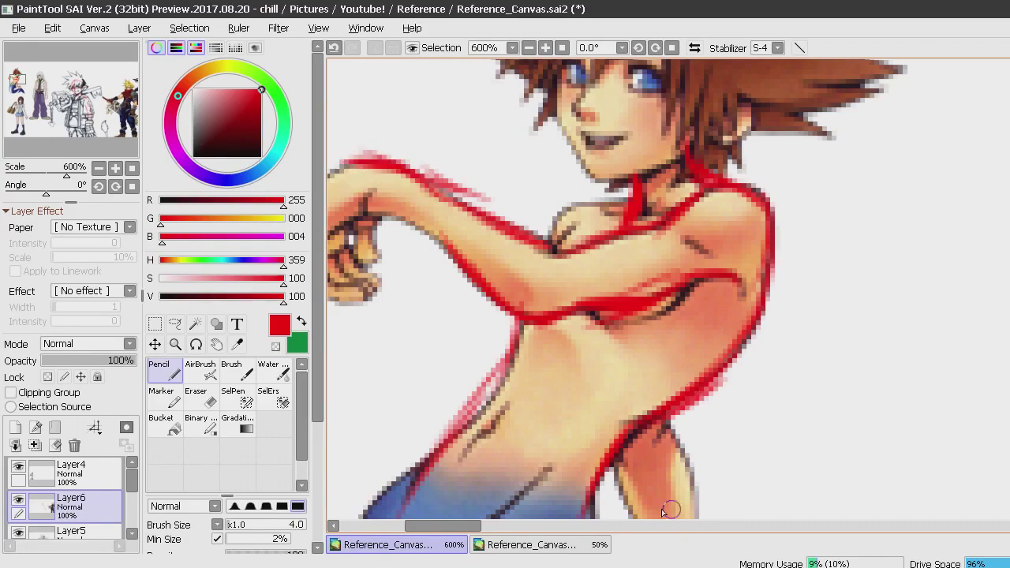
Outline the outstretched hand with its curled fingers, and complete the wrist and forearm underside in red.
left_click_drag(455, 526, 432, 514)
mouse_move(547, 172)
left_mouse_down()
mouse_move(481, 255)
mouse_move(481, 226)
mouse_move(484, 307)
mouse_move(487, 293)
mouse_move(521, 310)
mouse_move(534, 270)
mouse_move(518, 294)
mouse_move(499, 260)
left_mouse_up()
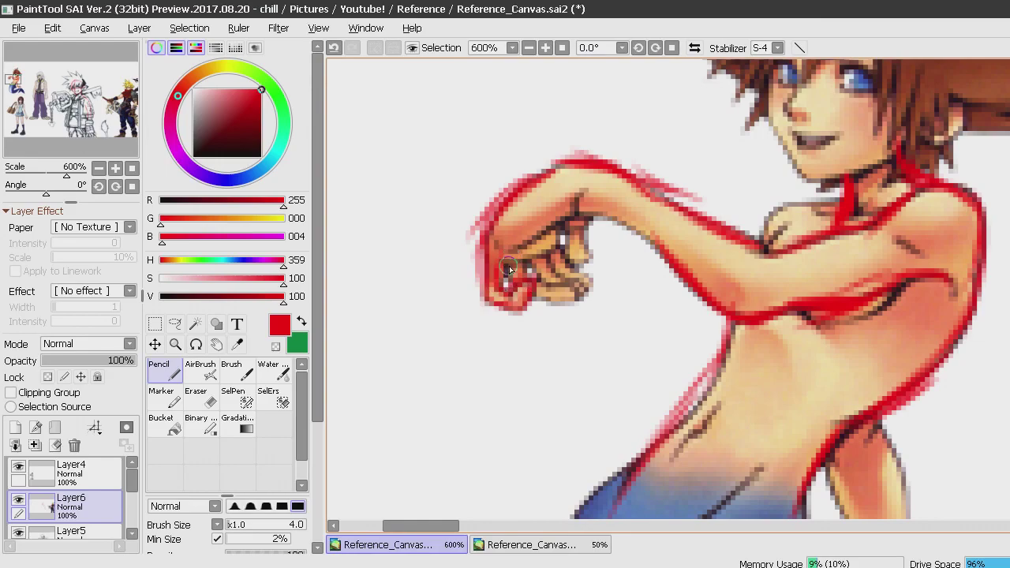
mouse_move(512, 272)
left_mouse_down()
mouse_move(565, 298)
mouse_move(537, 295)
mouse_move(577, 293)
mouse_move(549, 290)
mouse_move(521, 254)
mouse_move(530, 281)
mouse_move(533, 260)
mouse_move(578, 296)
mouse_move(583, 284)
mouse_move(538, 246)
mouse_move(557, 257)
mouse_move(559, 248)
mouse_move(593, 281)
mouse_move(583, 295)
mouse_move(555, 224)
mouse_move(525, 247)
left_mouse_up()
mouse_move(584, 192)
left_mouse_down()
mouse_move(566, 220)
mouse_move(585, 211)
mouse_move(574, 203)
mouse_move(589, 180)
mouse_move(580, 214)
mouse_move(612, 212)
mouse_move(639, 225)
mouse_move(608, 215)
mouse_move(660, 257)
left_mouse_up()
mouse_move(592, 218)
left_mouse_down()
mouse_move(578, 268)
mouse_move(562, 237)
mouse_move(572, 219)
left_mouse_up()
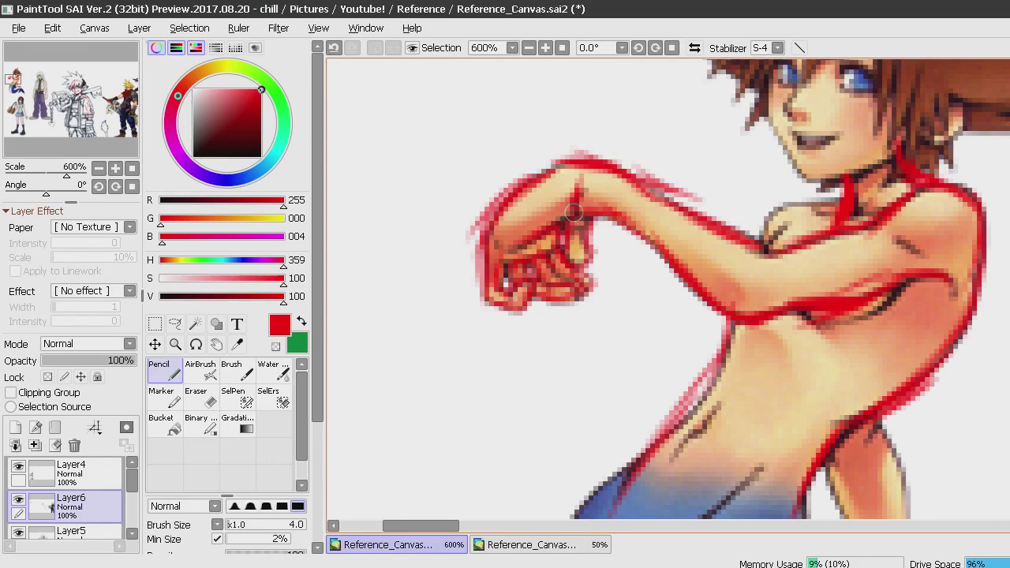
Reinforce the red contours on both sides of the merman's waist where the torso meets the tail.
scroll(573, 212, "down", 5)
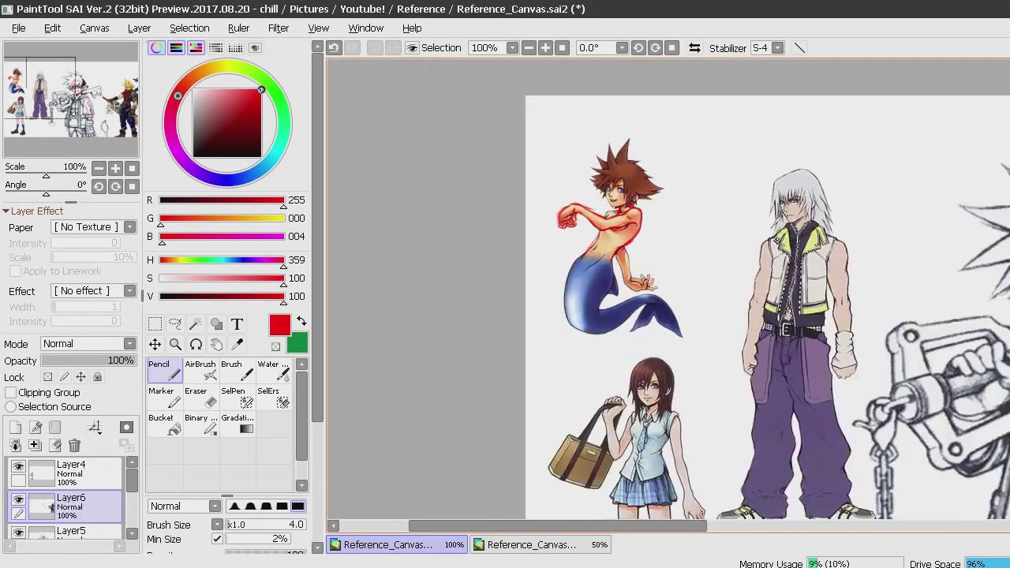
scroll(573, 212, "up", 4)
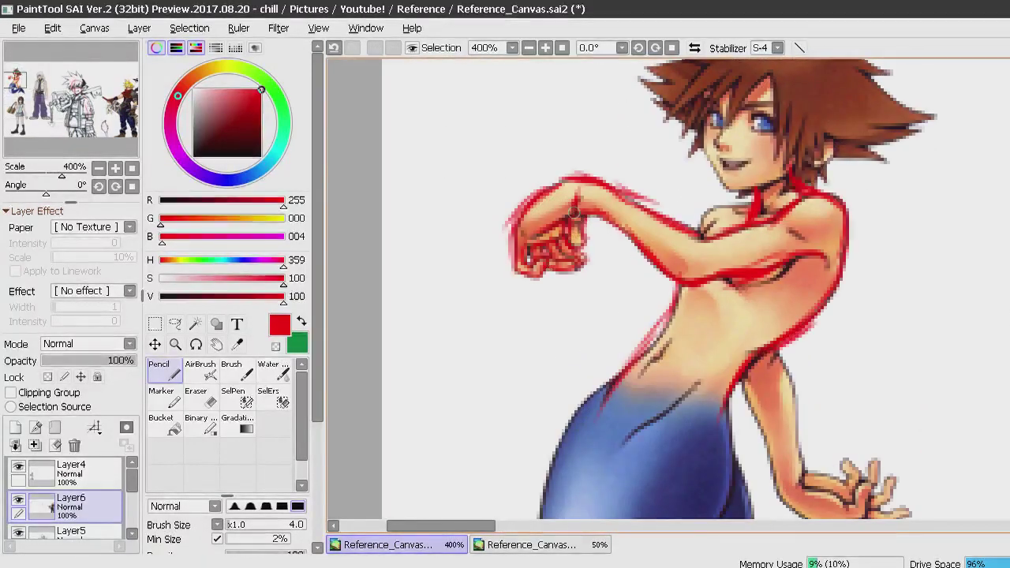
mouse_move(684, 288)
left_mouse_down()
mouse_move(643, 344)
mouse_move(657, 341)
left_mouse_up()
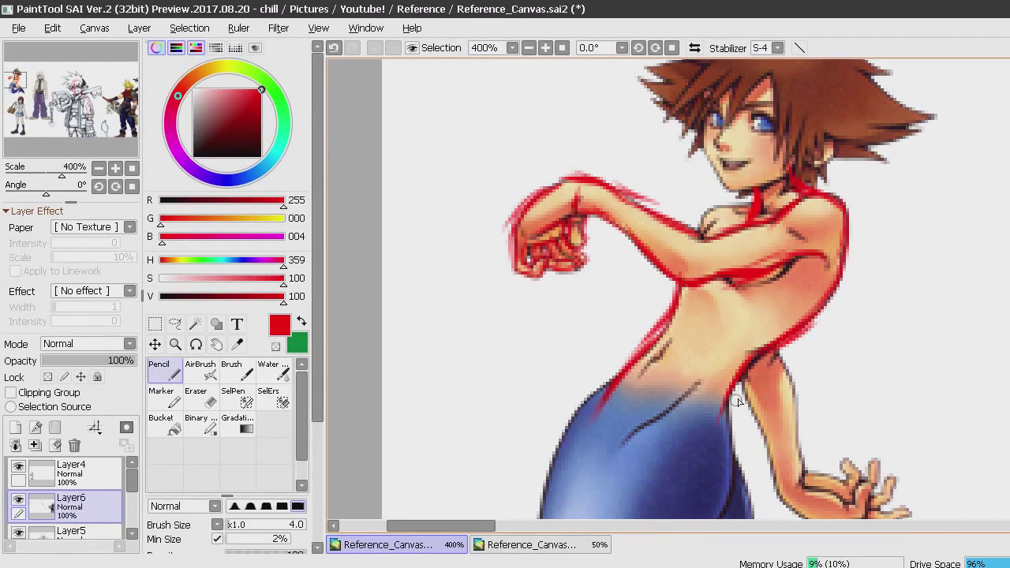
left_click_drag(731, 390, 725, 413)
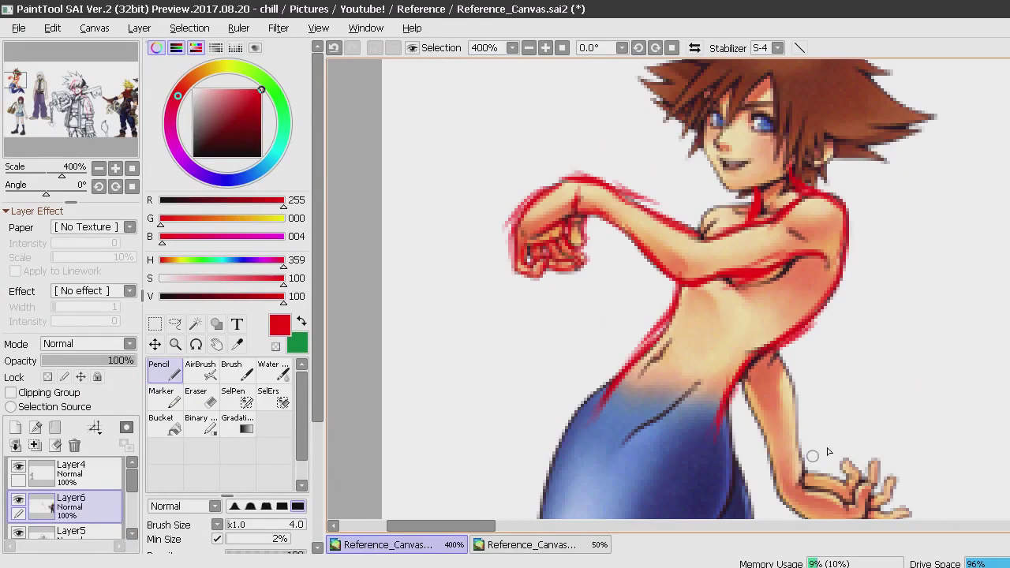
Trace the merman's lowered arm in red around the elbow and along the forearm to the palm.
scroll(573, 501, "down", 5)
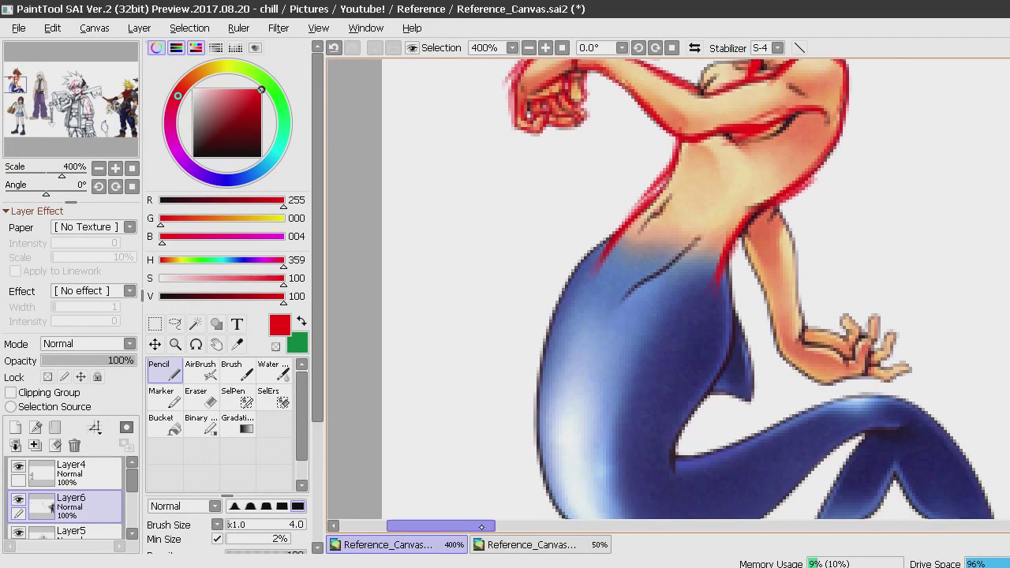
left_click(511, 526)
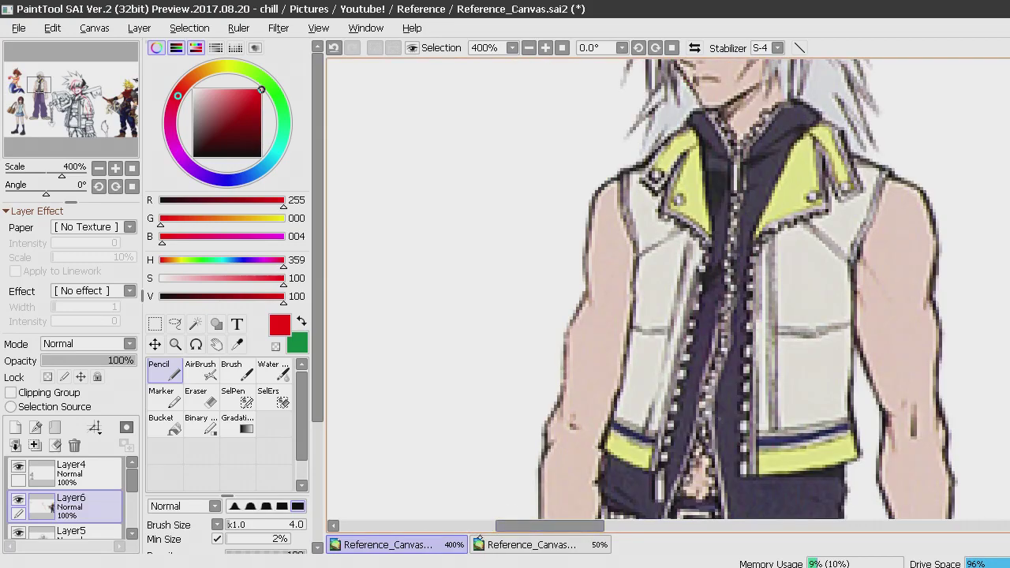
left_click(478, 528)
left_click_drag(644, 452, 537, 477)
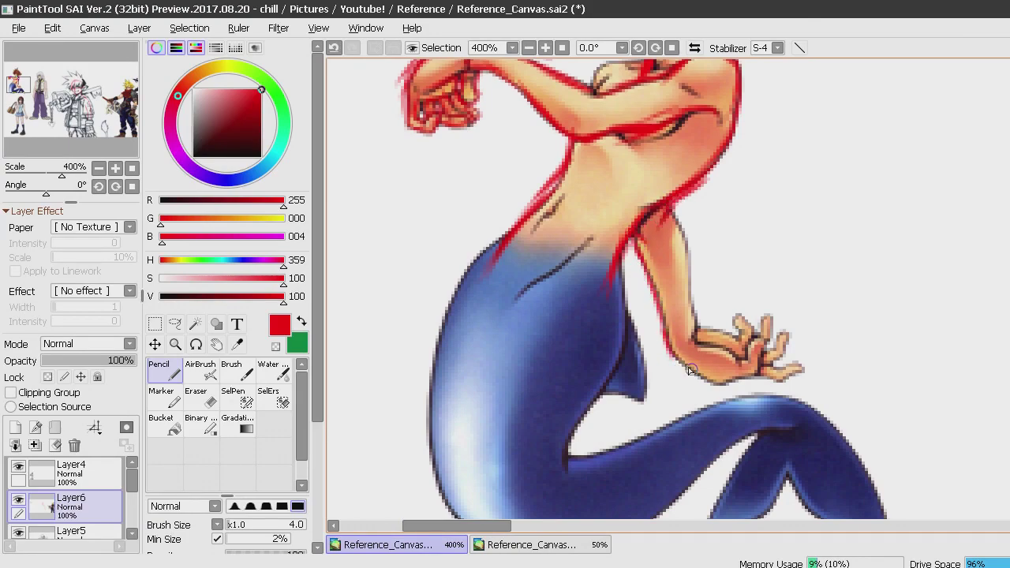
mouse_move(730, 382)
left_mouse_down()
mouse_move(757, 375)
mouse_move(765, 333)
mouse_move(764, 349)
mouse_move(748, 356)
mouse_move(752, 346)
mouse_move(745, 360)
mouse_move(692, 346)
mouse_move(695, 252)
left_mouse_up()
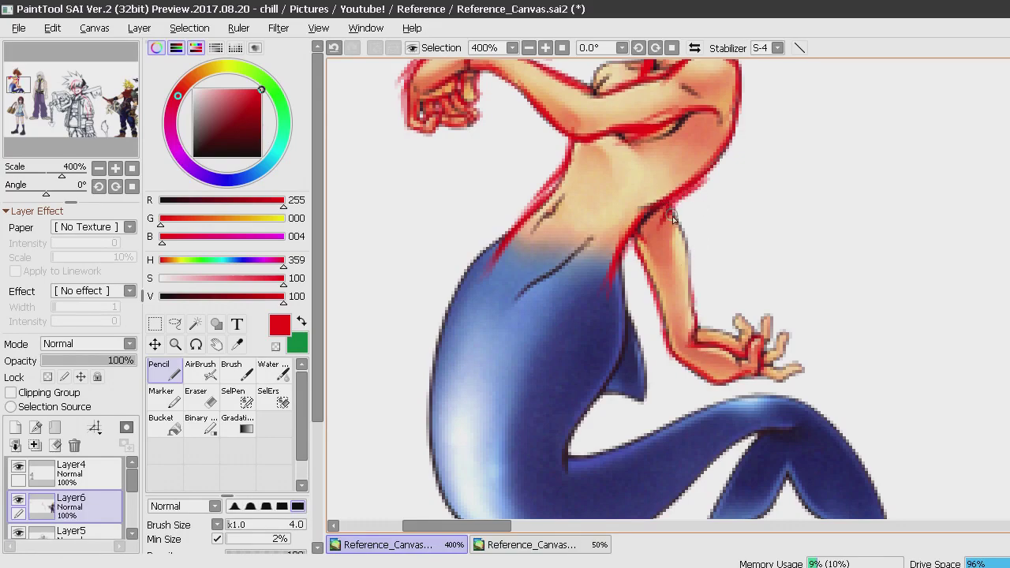
Complete the outer edge of the lowered arm and outline the thumb and fingers of its open hand.
mouse_move(679, 221)
left_mouse_down()
mouse_move(699, 316)
mouse_move(689, 275)
mouse_move(761, 364)
mouse_move(700, 328)
mouse_move(732, 336)
left_mouse_up()
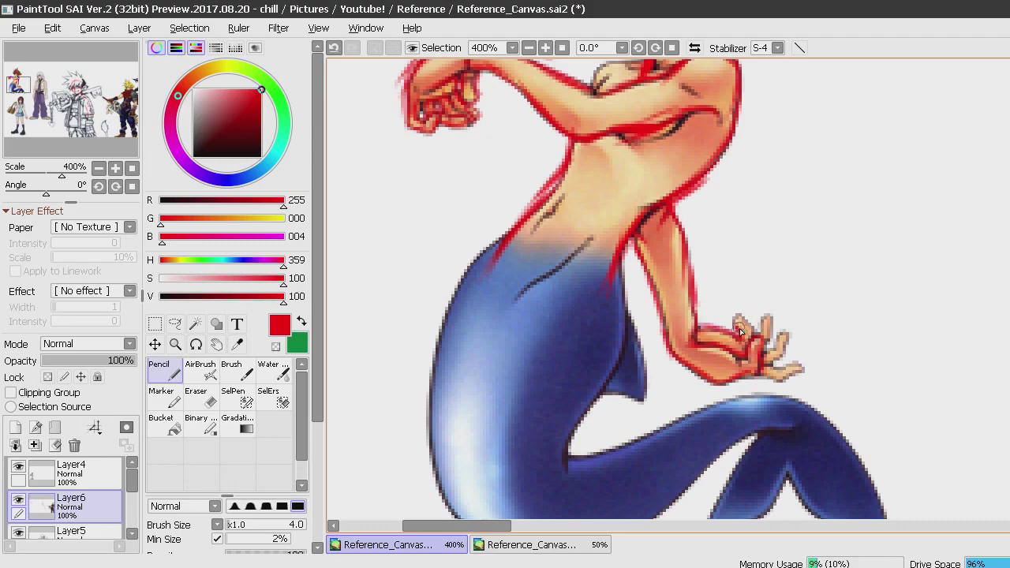
mouse_move(742, 314)
left_mouse_down()
mouse_move(746, 329)
mouse_move(769, 316)
mouse_move(774, 330)
left_mouse_up()
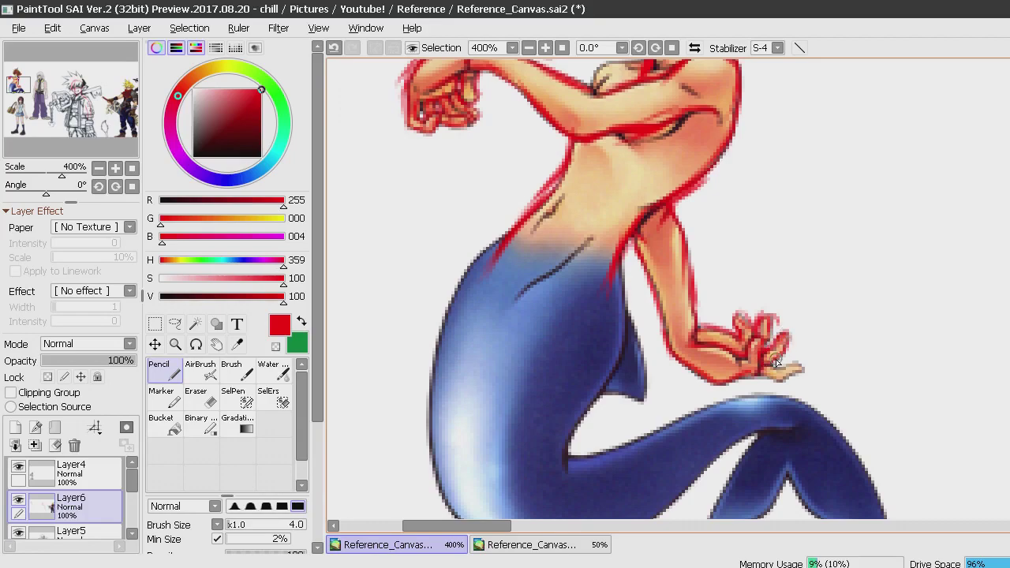
left_click_drag(793, 368, 780, 383)
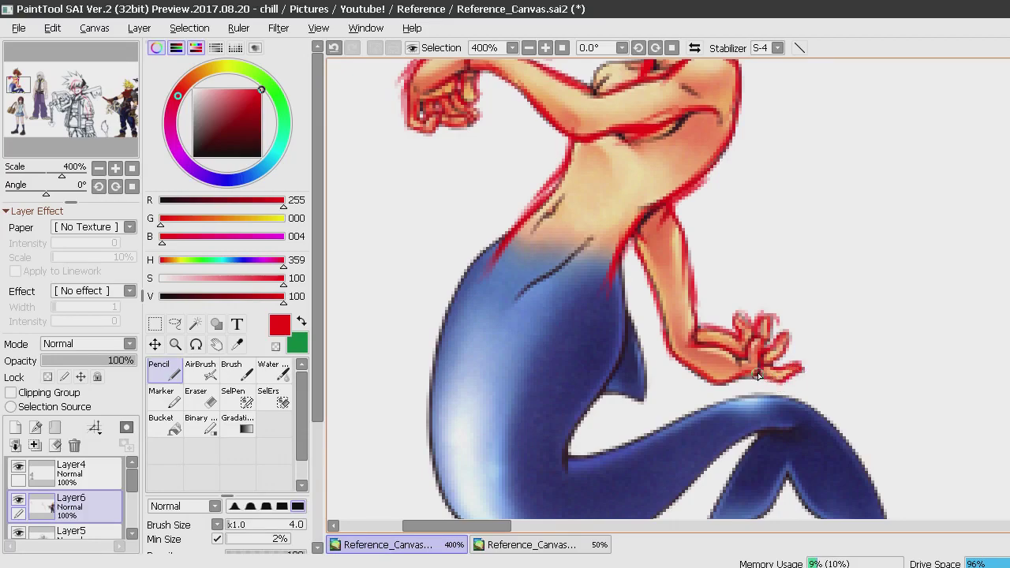
Circle the merman's outstretched hand in red and write the note "Hands larger" with an arrow pointing to it.
scroll(748, 340, "down", 4)
scroll(748, 340, "up", 3)
scroll(747, 348, "up", 1)
scroll(848, 178, "up", 3)
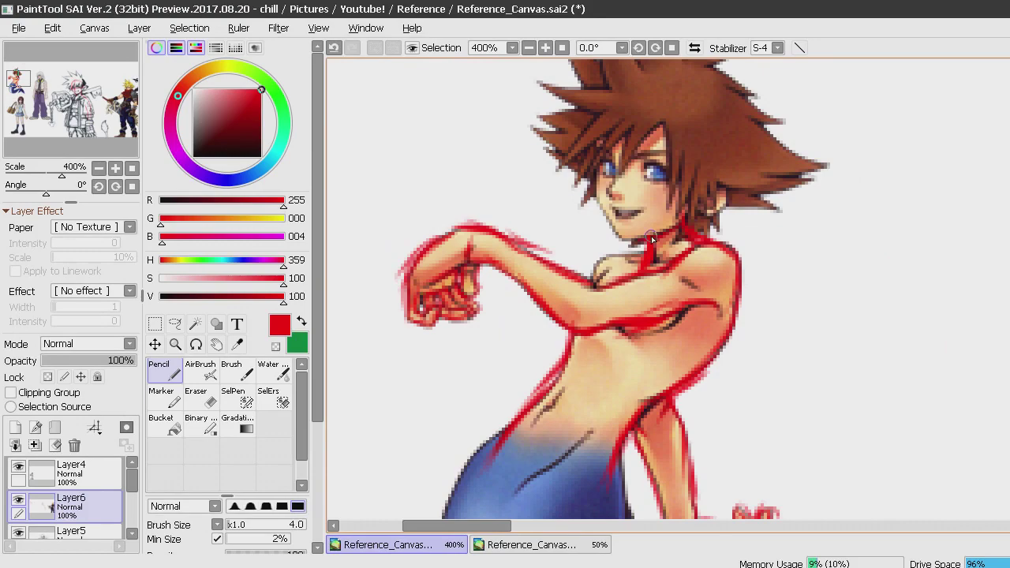
mouse_move(445, 218)
left_mouse_down()
mouse_move(499, 221)
mouse_move(382, 332)
mouse_move(526, 234)
mouse_move(444, 200)
left_mouse_up()
Draw a red head circle with jaw lines over the merman's face, plus vertical and horizontal facial guidelines.
left_click_drag(595, 189, 478, 288)
mouse_move(486, 218)
left_mouse_down()
mouse_move(486, 320)
mouse_move(509, 346)
mouse_move(567, 324)
mouse_move(546, 332)
mouse_move(563, 322)
mouse_move(582, 282)
mouse_move(570, 223)
left_mouse_up()
mouse_move(470, 245)
left_mouse_down()
mouse_move(493, 207)
mouse_move(541, 211)
mouse_move(516, 344)
mouse_move(524, 213)
left_mouse_up()
left_click_drag(462, 289, 608, 287)
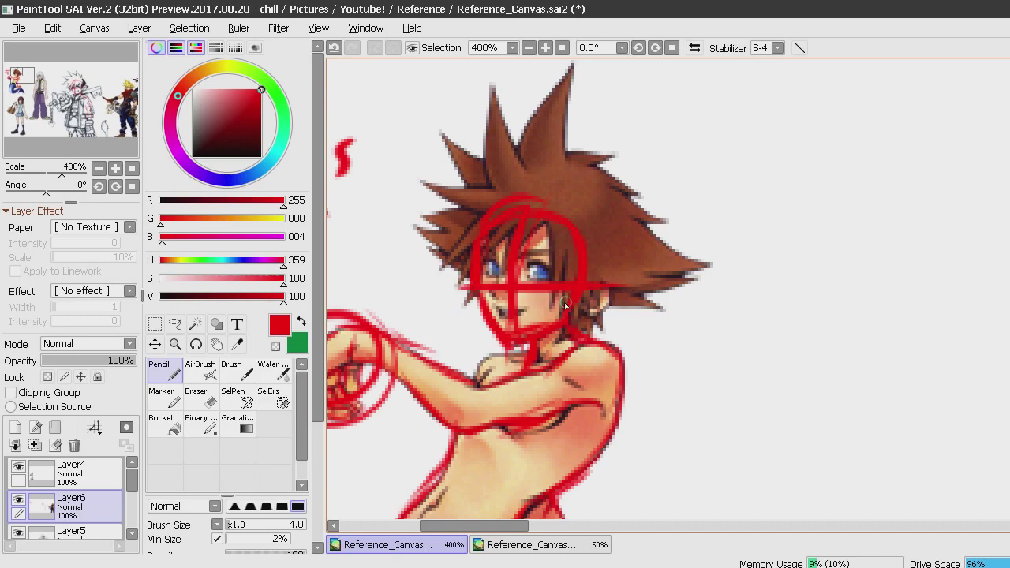
Set the Pencil's brush size to 1.
scroll(572, 221, "down", 5)
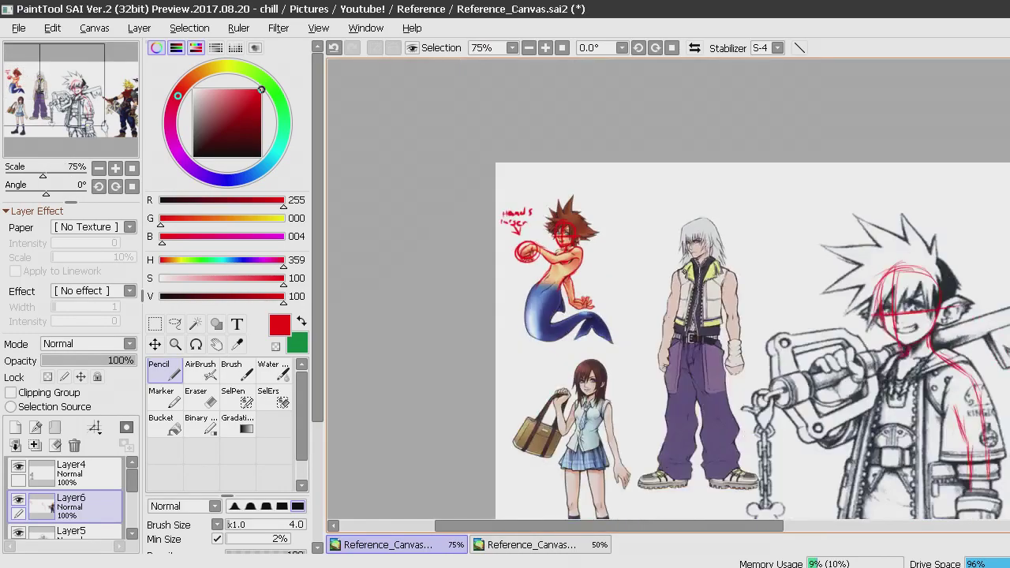
scroll(572, 221, "up", 4)
scroll(537, 268, "down", 2)
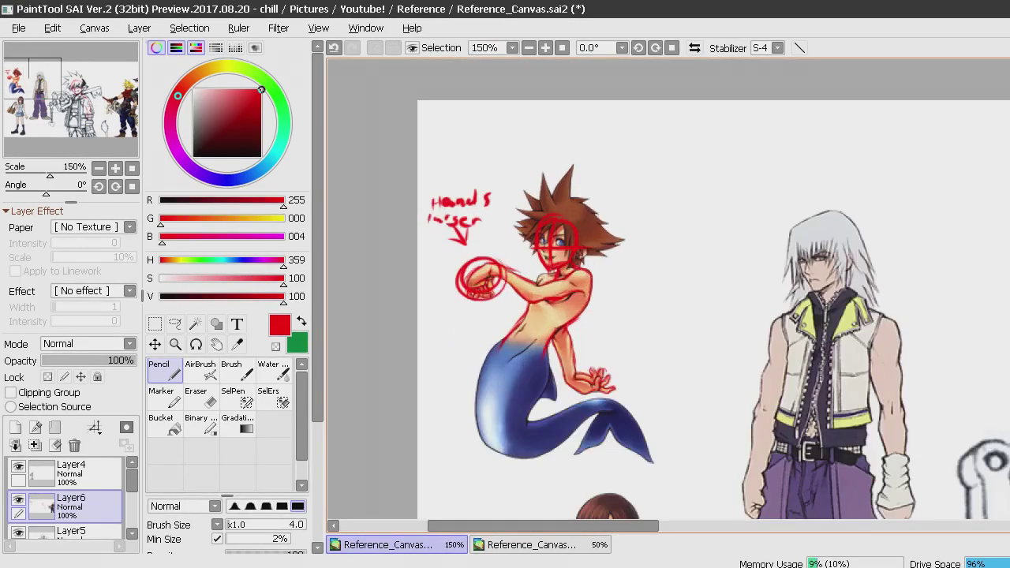
scroll(537, 268, "up", 3)
scroll(577, 223, "down", 4)
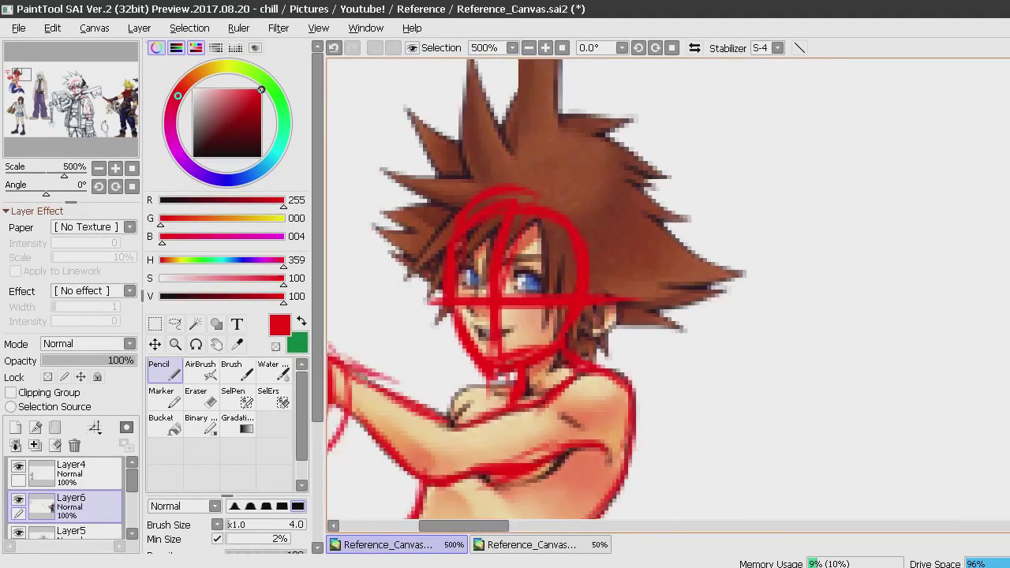
scroll(572, 223, "up", 3)
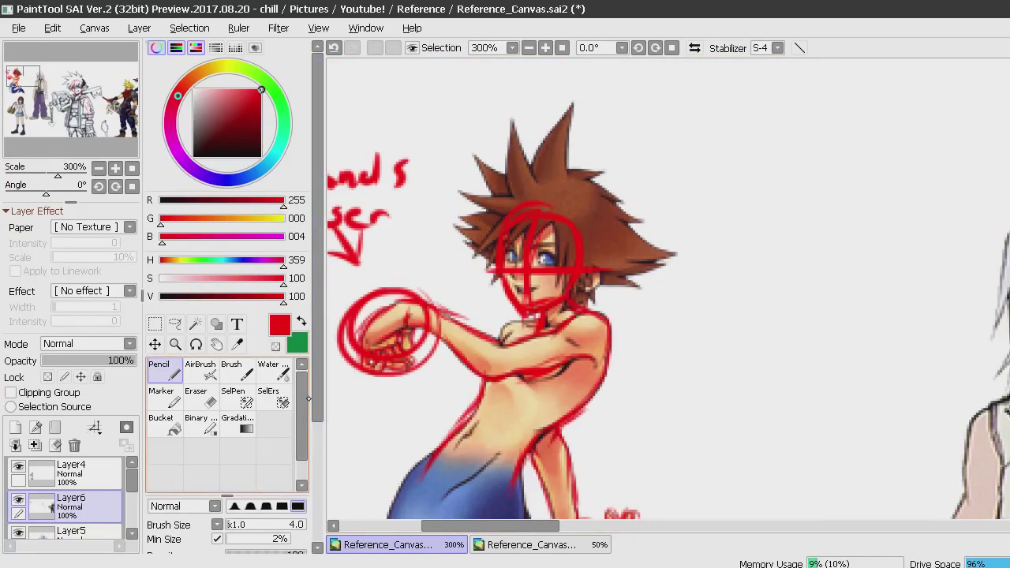
scroll(309, 399, "down", 5)
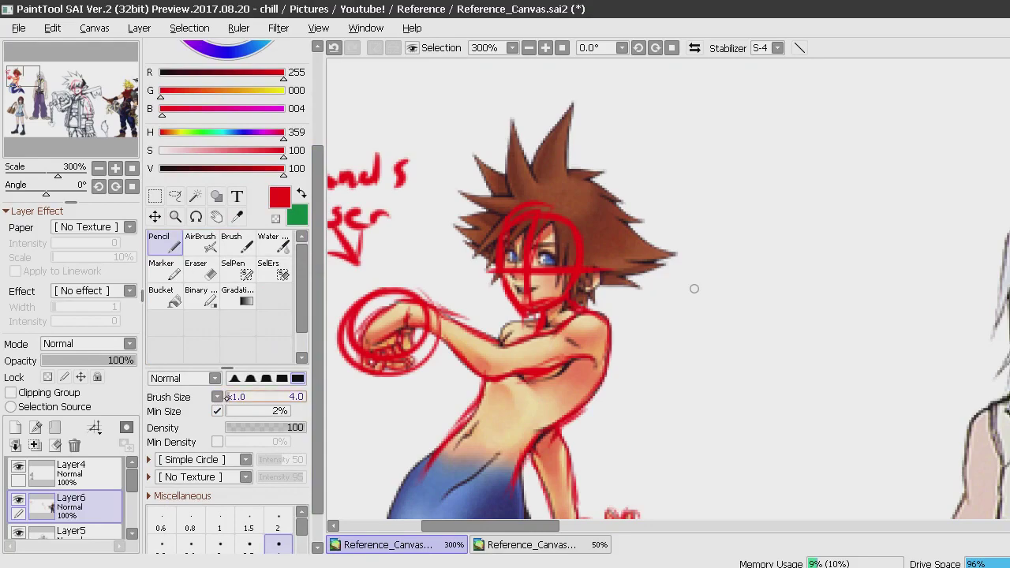
left_click(220, 529)
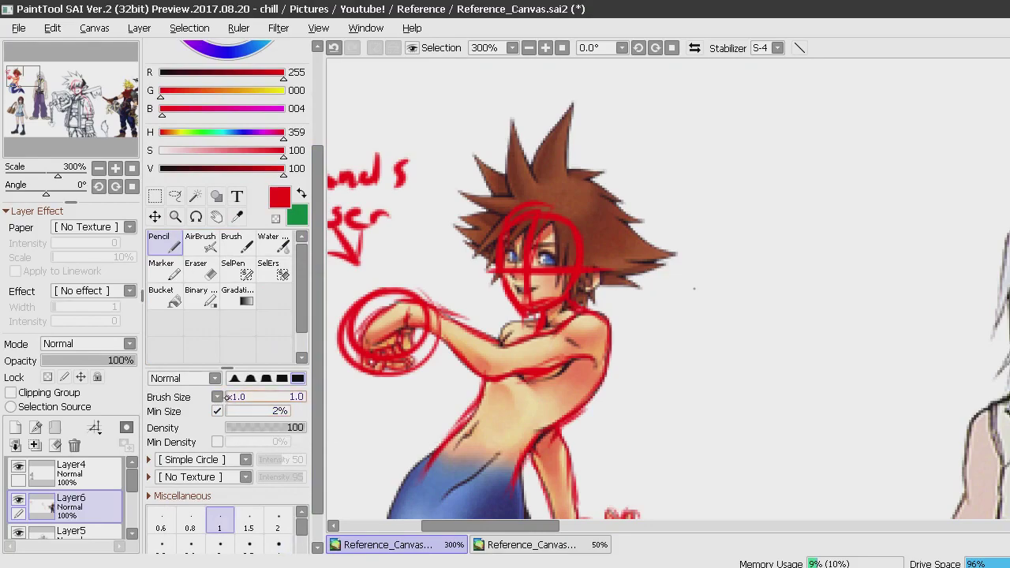
Examine the heads and upper bodies of the silver-haired, blond and sketched spiky-haired characters on the reference canvas.
left_click_drag(507, 527, 594, 527)
scroll(567, 243, "down", 3)
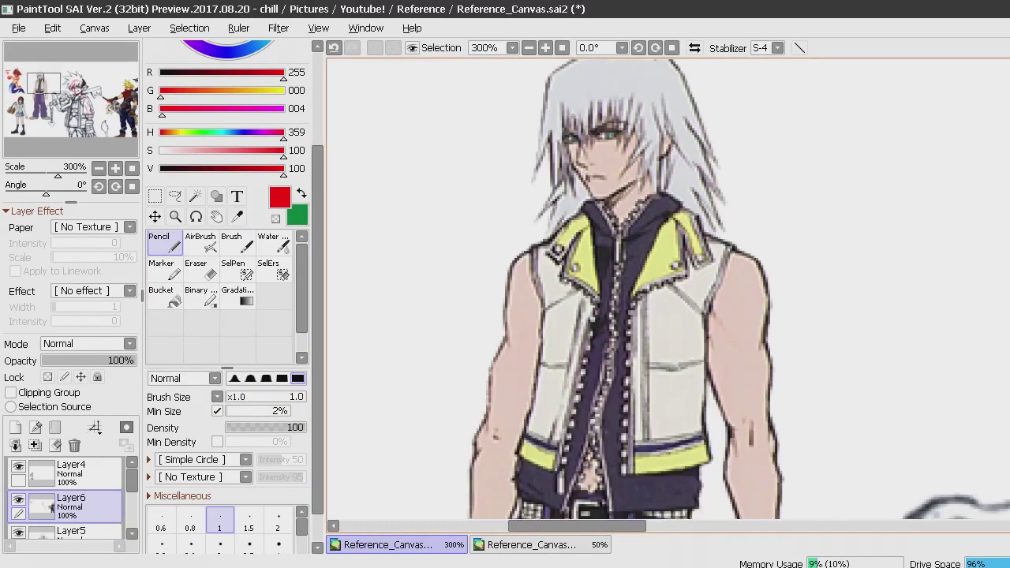
scroll(566, 243, "up", 2)
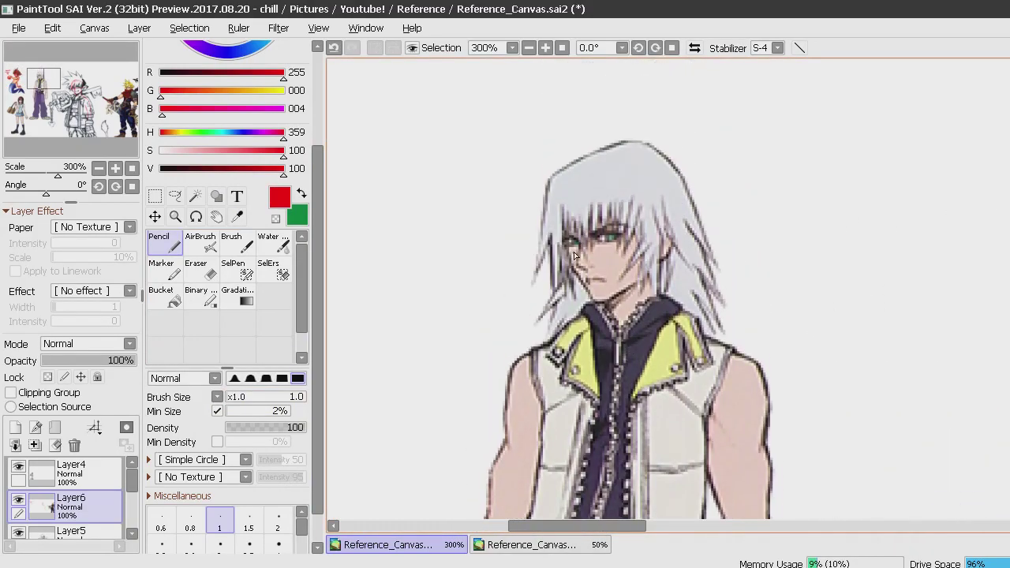
scroll(588, 153, "up", 6)
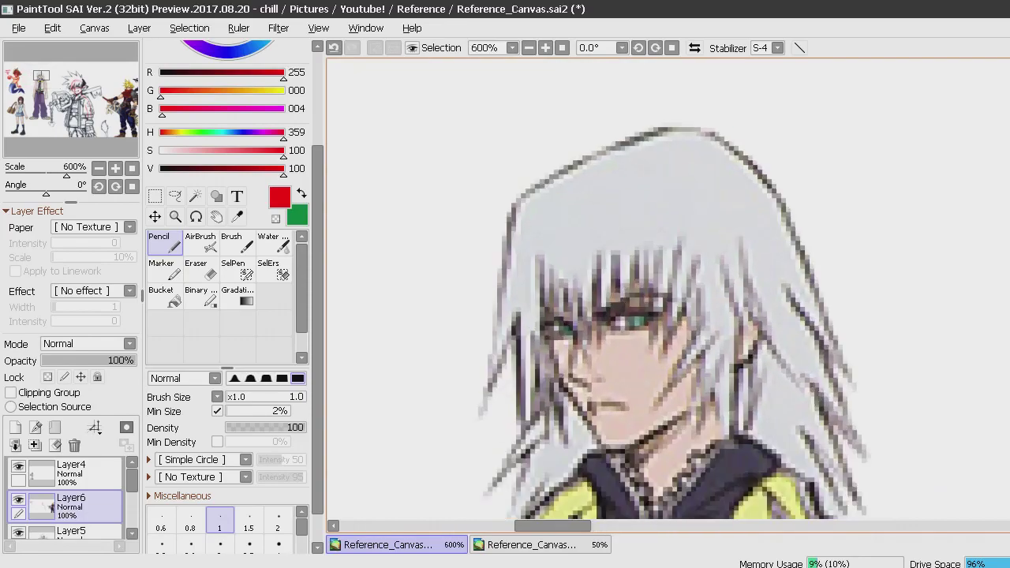
scroll(588, 153, "down", 4)
scroll(588, 150, "down", 2)
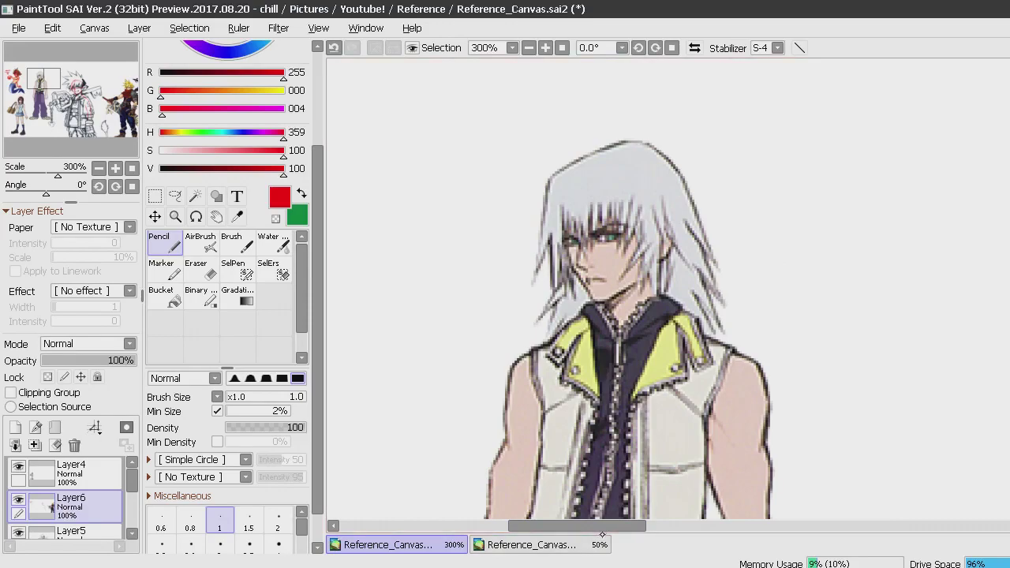
left_click_drag(648, 525, 989, 527)
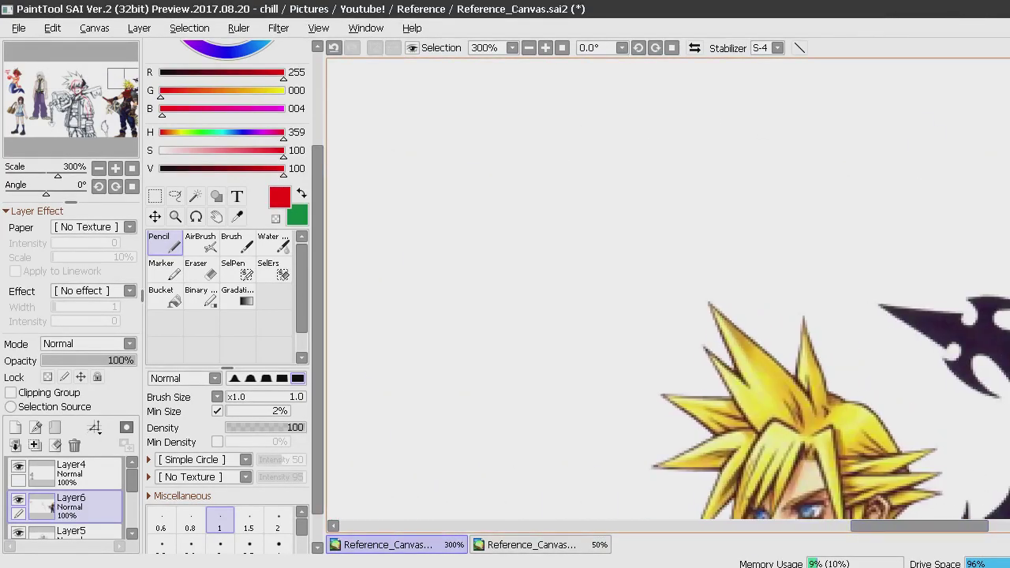
scroll(668, 289, "down", 3)
scroll(778, 505, "up", 3)
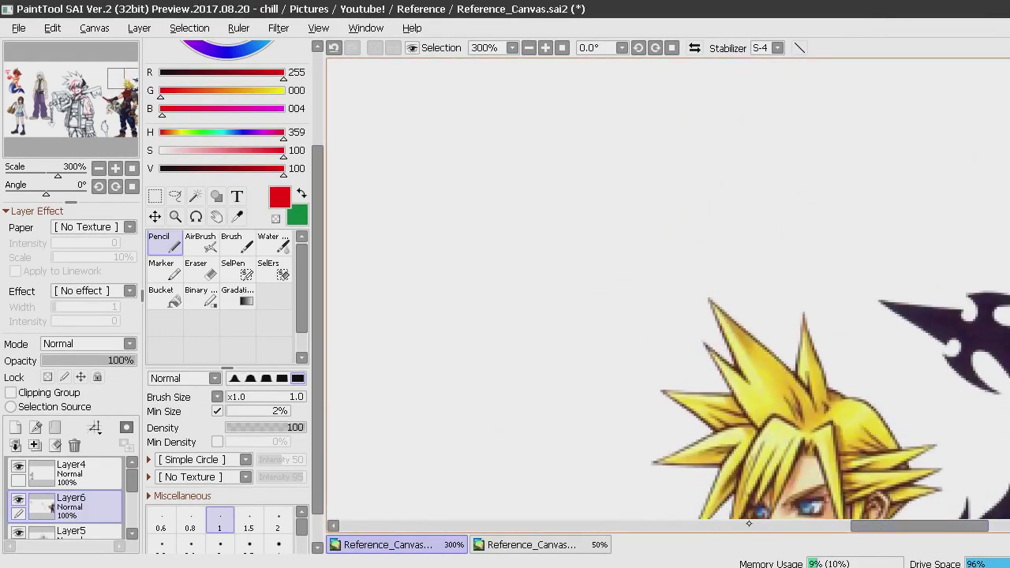
left_click(758, 528)
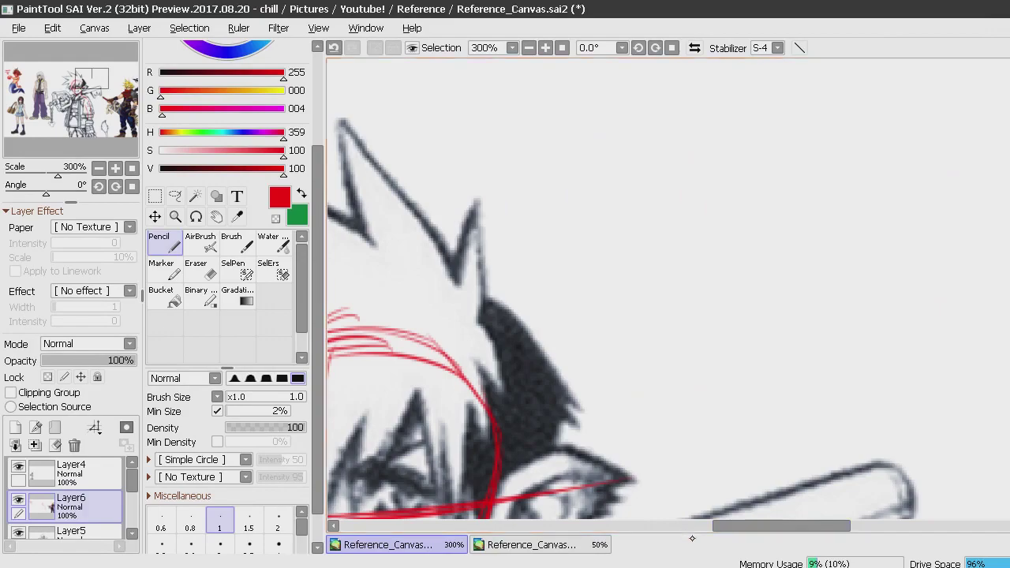
Trace the silver-haired character's jaw in red, from the far cheek around the chin and up toward the ear.
left_click(619, 527)
left_click(618, 528)
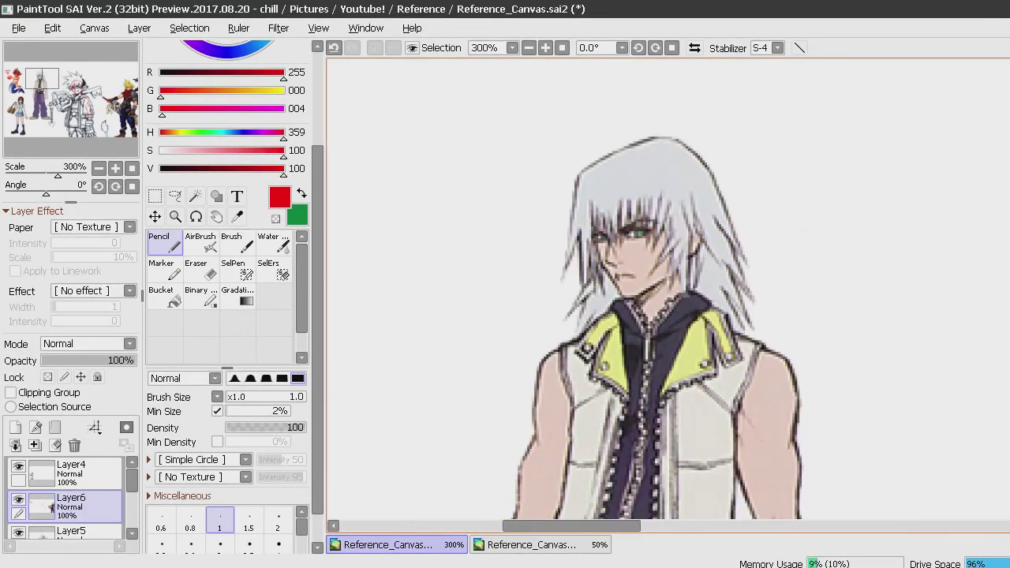
scroll(625, 284, "up", 5)
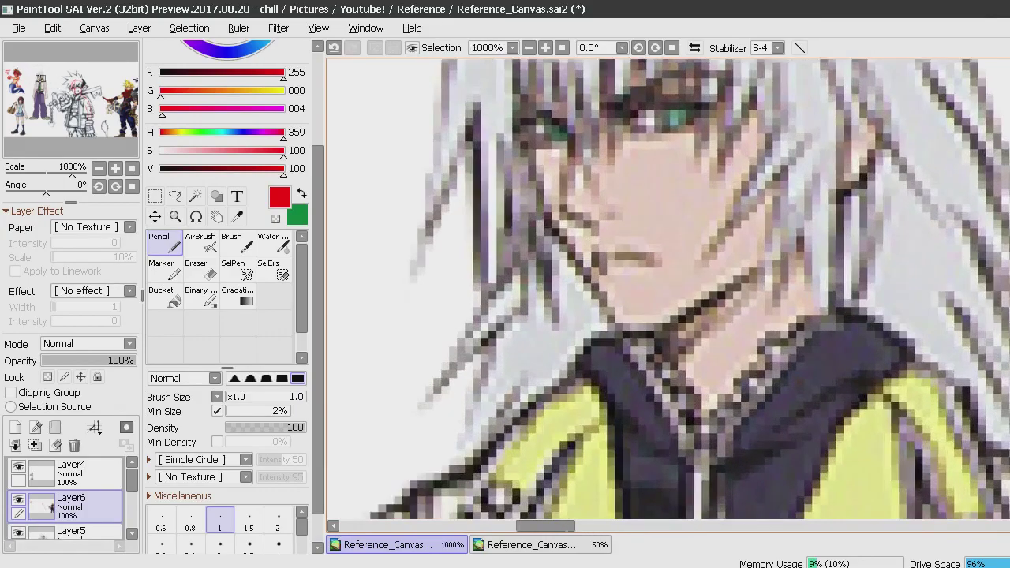
scroll(625, 285, "down", 3)
scroll(663, 292, "down", 5)
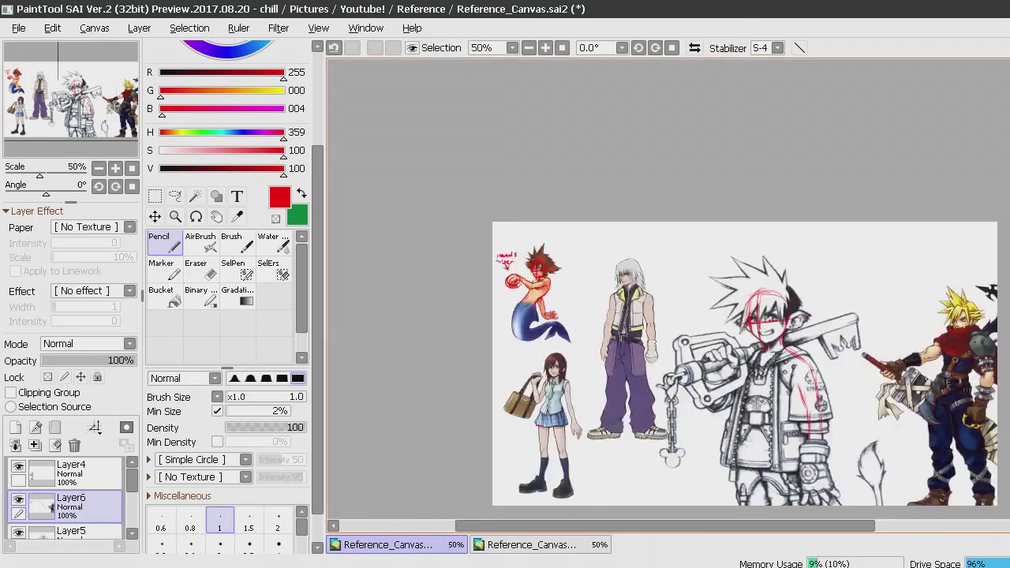
scroll(624, 283, "up", 6)
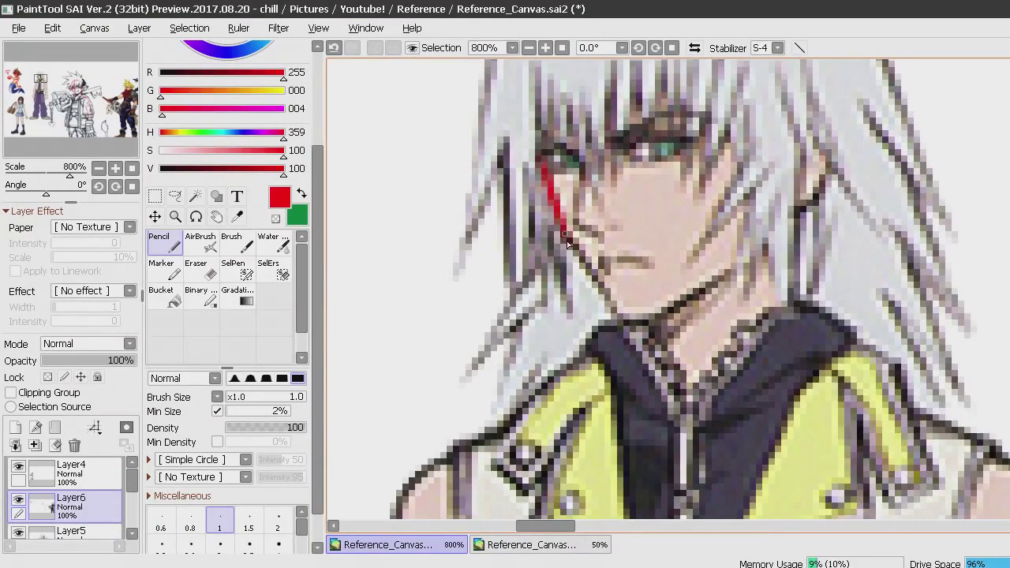
left_click_drag(629, 319, 639, 315)
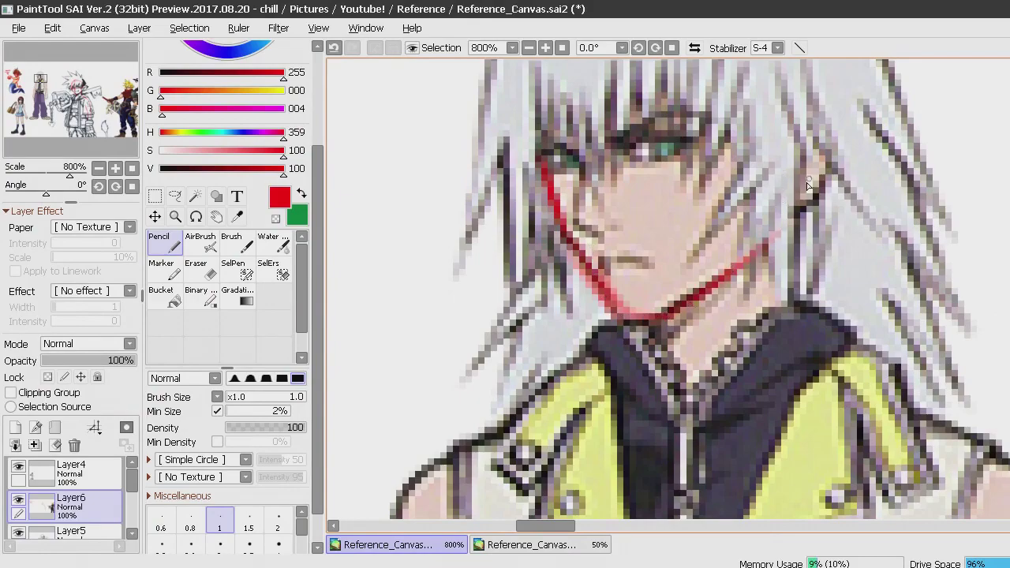
mouse_move(774, 242)
left_mouse_down()
mouse_move(800, 177)
mouse_move(804, 105)
mouse_move(764, 241)
mouse_move(799, 113)
left_mouse_up()
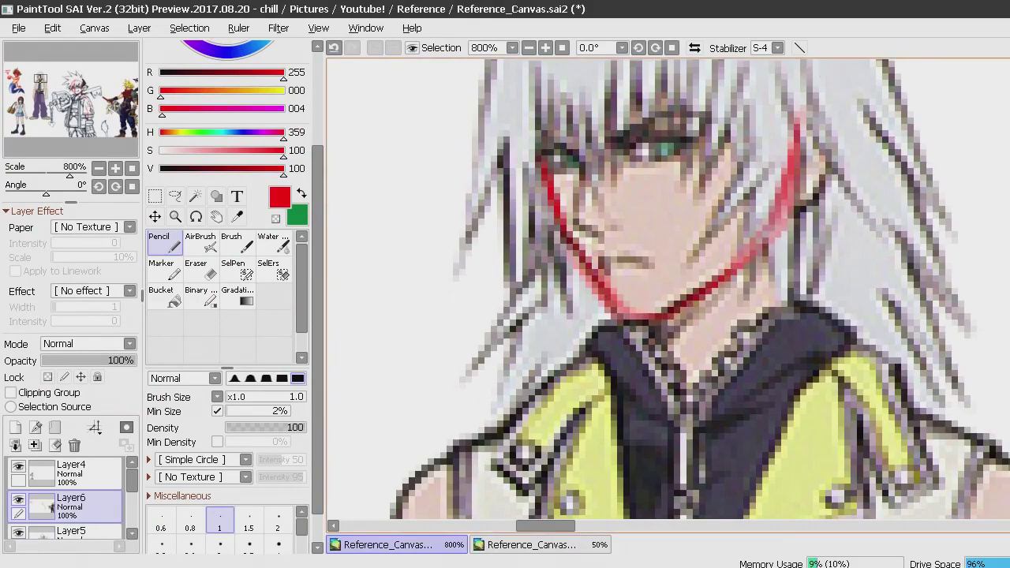
Draw a red head circle over the silver-haired character's hair, plus vertical and horizontal facial guidelines.
scroll(669, 288, "up", 5)
mouse_move(792, 297)
left_mouse_down()
mouse_move(790, 229)
mouse_move(758, 136)
mouse_move(588, 125)
mouse_move(527, 190)
left_mouse_up()
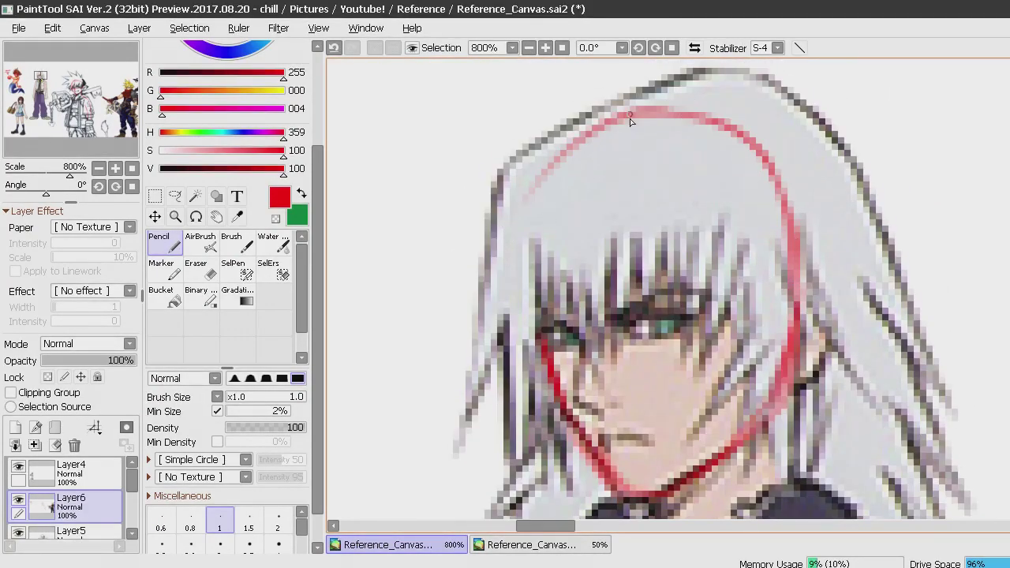
left_click_drag(598, 114, 498, 264)
mouse_move(535, 194)
left_mouse_down()
mouse_move(513, 359)
mouse_move(543, 352)
left_mouse_up()
left_click_drag(516, 222, 540, 320)
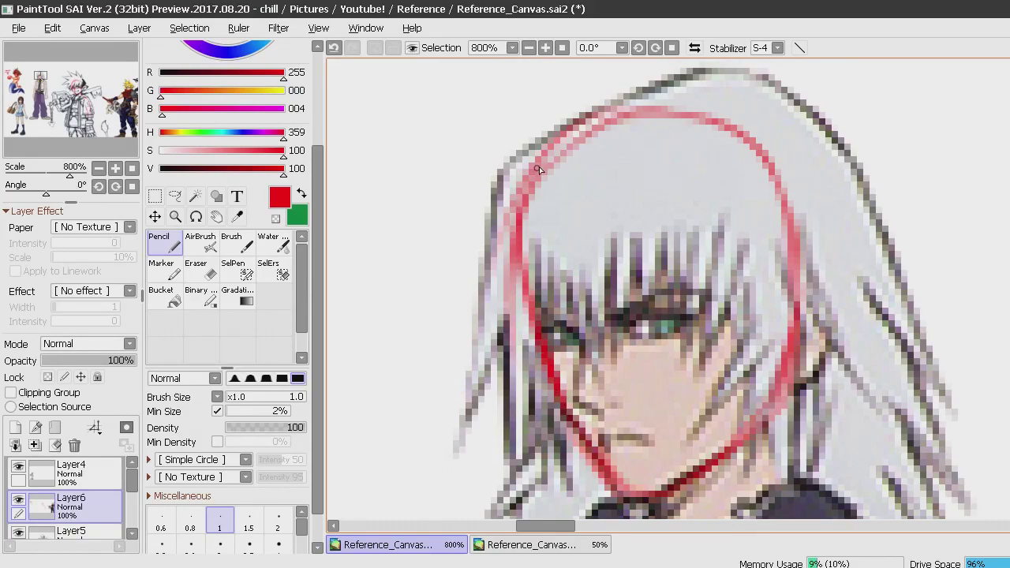
left_click_drag(594, 99, 644, 476)
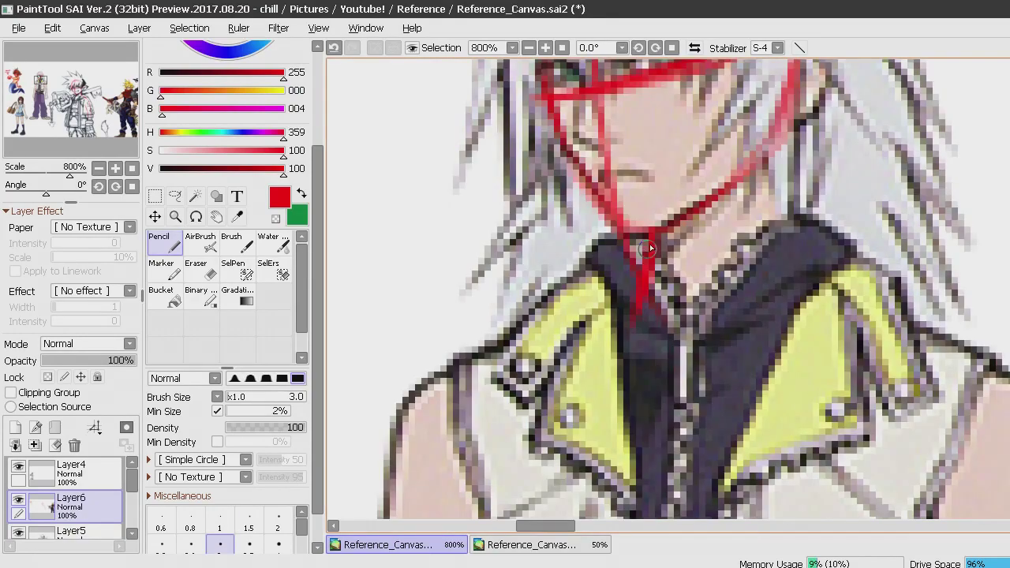
Draw both sides of the silver-haired character's neck in red with the Pencil at brush size 3.
left_click_drag(652, 234, 616, 338)
left_click_drag(796, 180, 804, 284)
mouse_move(780, 137)
left_mouse_down()
mouse_move(778, 242)
mouse_move(797, 268)
left_mouse_up()
left_click_drag(790, 189, 804, 285)
Draw red shoulder lines outward from the silver-haired character's neck, continuing down the outer upper arm on the bare-wristed side.
scroll(800, 298, "down", 7)
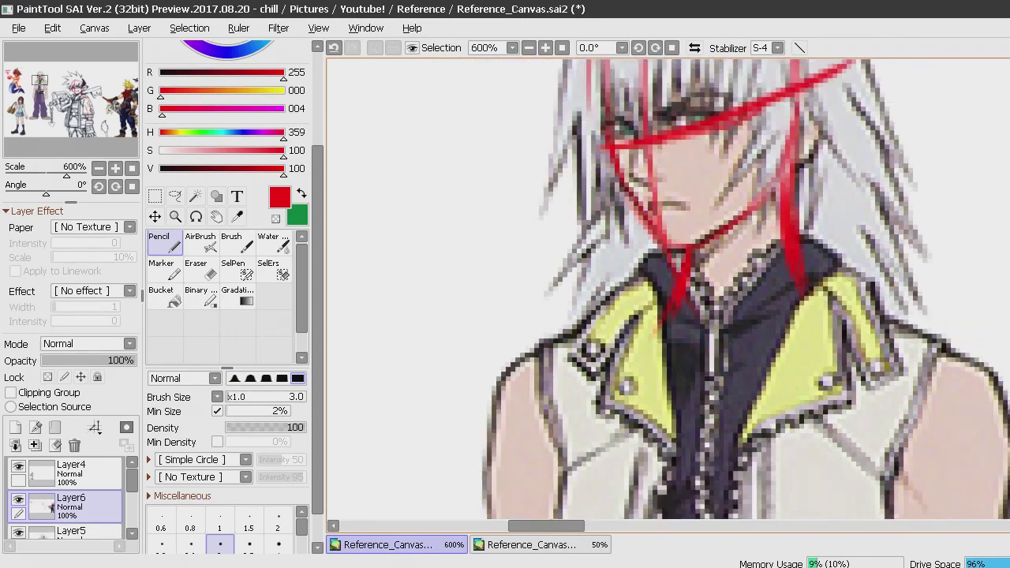
scroll(804, 276, "up", 3)
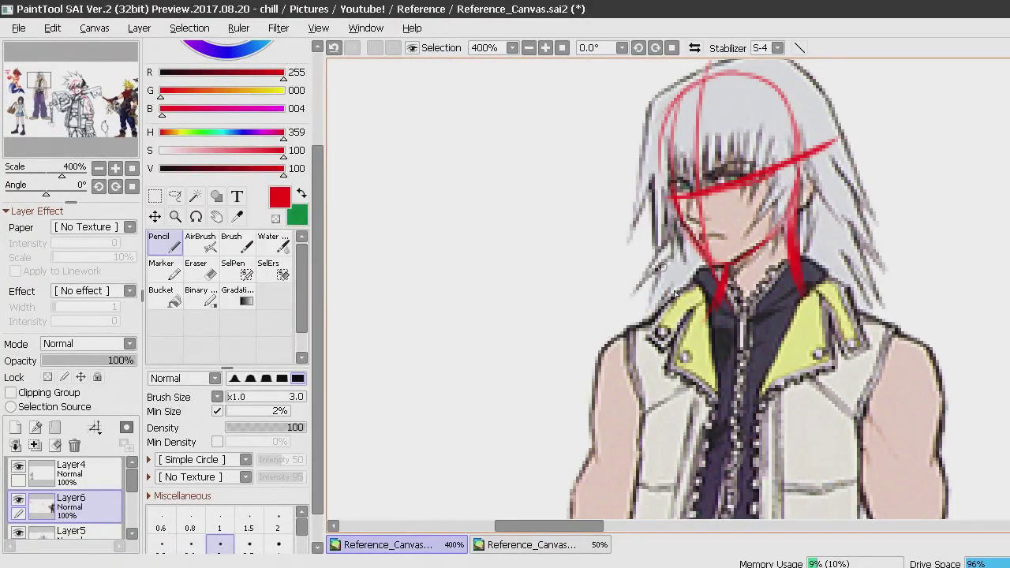
mouse_move(709, 305)
left_mouse_down()
mouse_move(636, 338)
mouse_move(691, 306)
mouse_move(622, 340)
mouse_move(583, 386)
mouse_move(614, 353)
mouse_move(587, 426)
left_mouse_up()
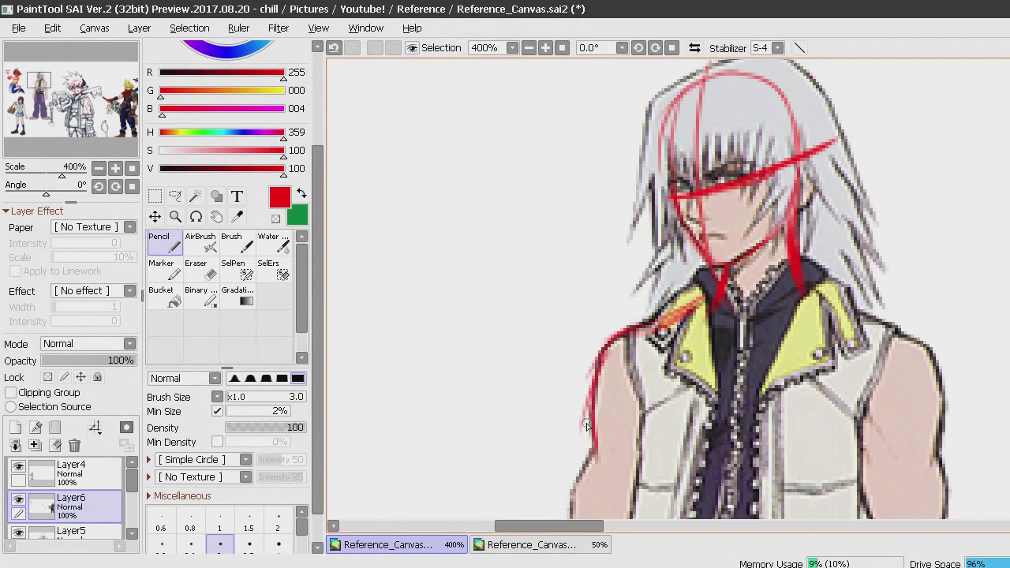
mouse_move(807, 289)
left_mouse_down()
mouse_move(866, 328)
mouse_move(818, 295)
mouse_move(915, 336)
mouse_move(846, 315)
mouse_move(935, 361)
left_mouse_up()
Trace the upper arm on the wrapped-wrist side in red, including the shoulder muscle bulge, inner contour and elbow crease.
scroll(667, 289, "down", 5)
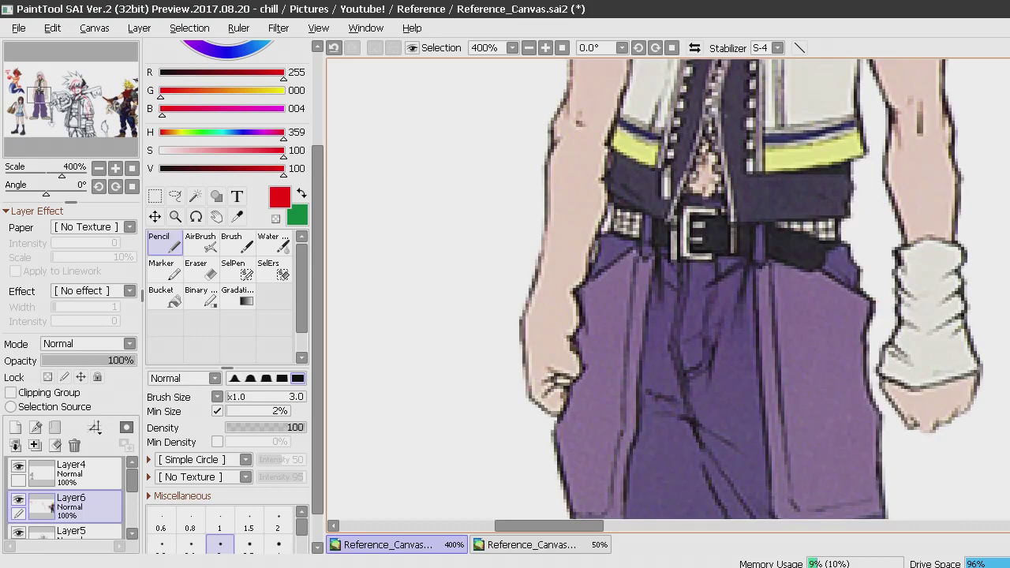
scroll(649, 404, "up", 5)
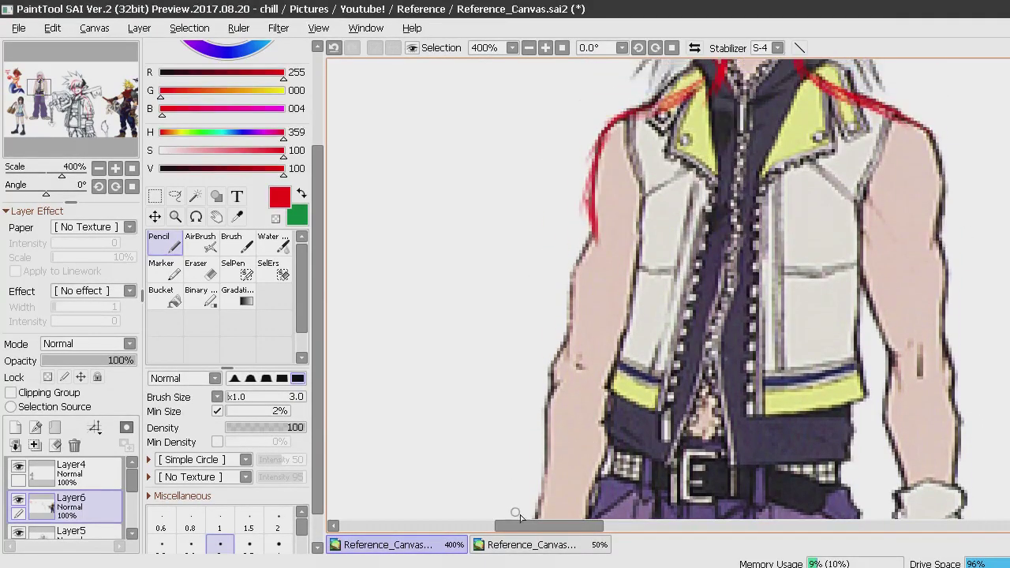
left_click_drag(544, 526, 569, 527)
mouse_move(696, 245)
left_mouse_down()
mouse_move(697, 278)
mouse_move(733, 386)
left_mouse_up()
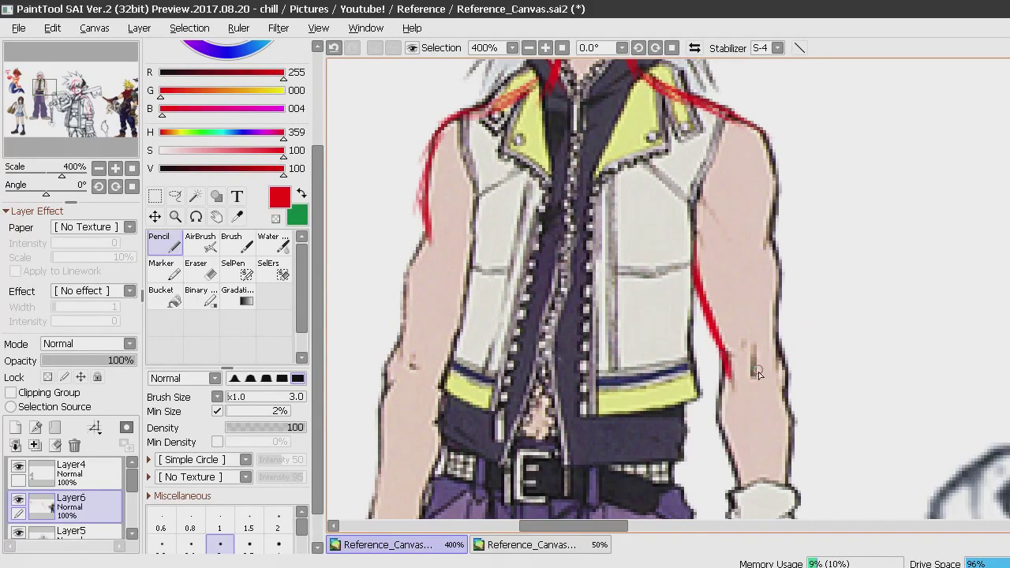
mouse_move(771, 237)
left_mouse_down()
mouse_move(788, 306)
mouse_move(772, 349)
left_mouse_up()
left_click_drag(775, 246, 778, 330)
left_click_drag(760, 228, 775, 251)
left_click_drag(776, 207, 767, 245)
left_click_drag(764, 132, 786, 199)
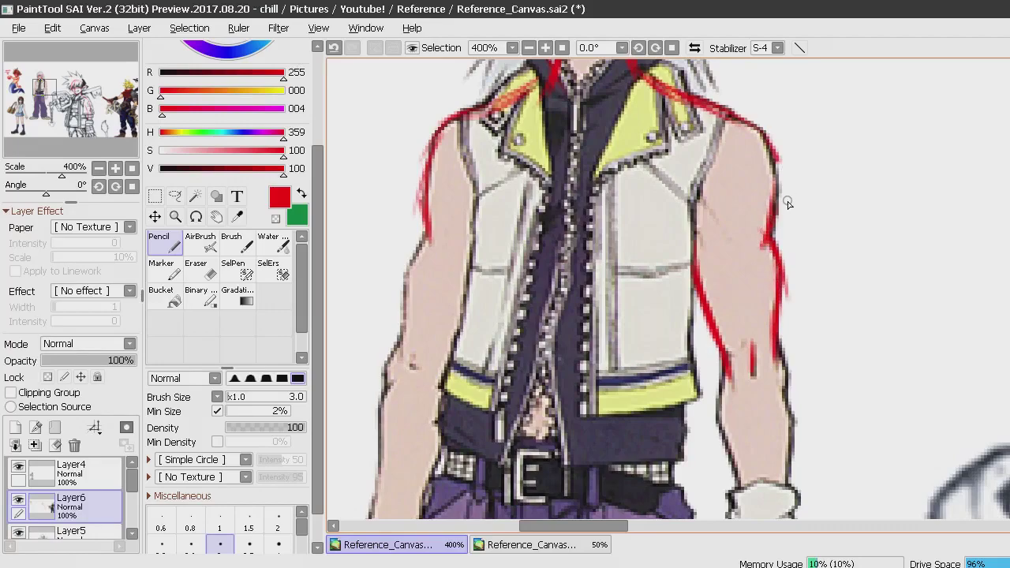
left_click_drag(760, 126, 770, 148)
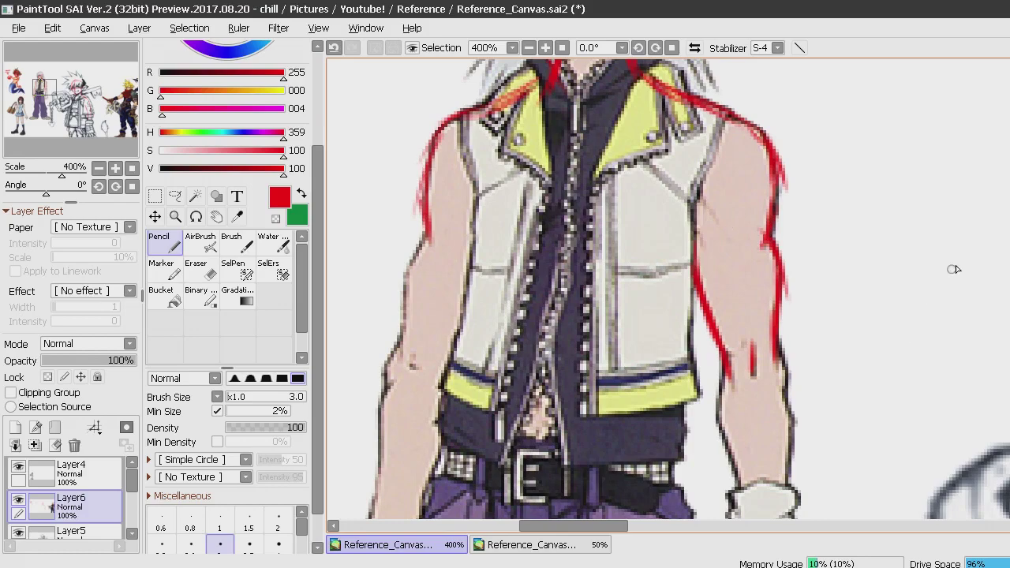
Trace both edges of the forearm in red from the elbow down to the white wrist wrap.
scroll(780, 278, "down", 3)
scroll(780, 278, "up", 1)
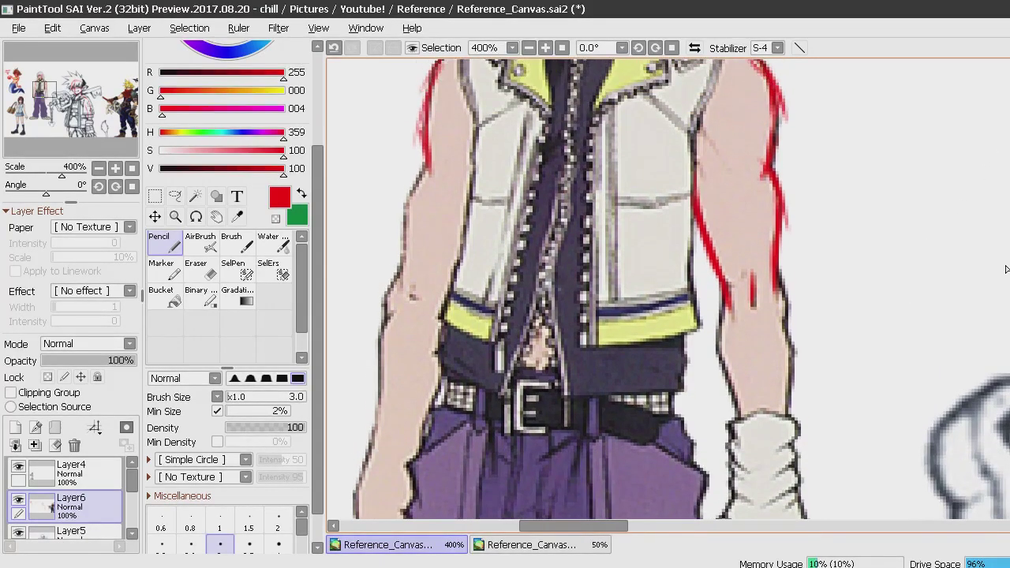
left_click_drag(778, 276, 785, 327)
mouse_move(730, 298)
left_mouse_down()
mouse_move(715, 345)
mouse_move(729, 388)
mouse_move(715, 345)
mouse_move(738, 406)
left_mouse_up()
left_click_drag(792, 374, 788, 414)
mouse_move(791, 348)
left_mouse_down()
mouse_move(791, 385)
mouse_move(792, 352)
mouse_move(790, 367)
left_mouse_up()
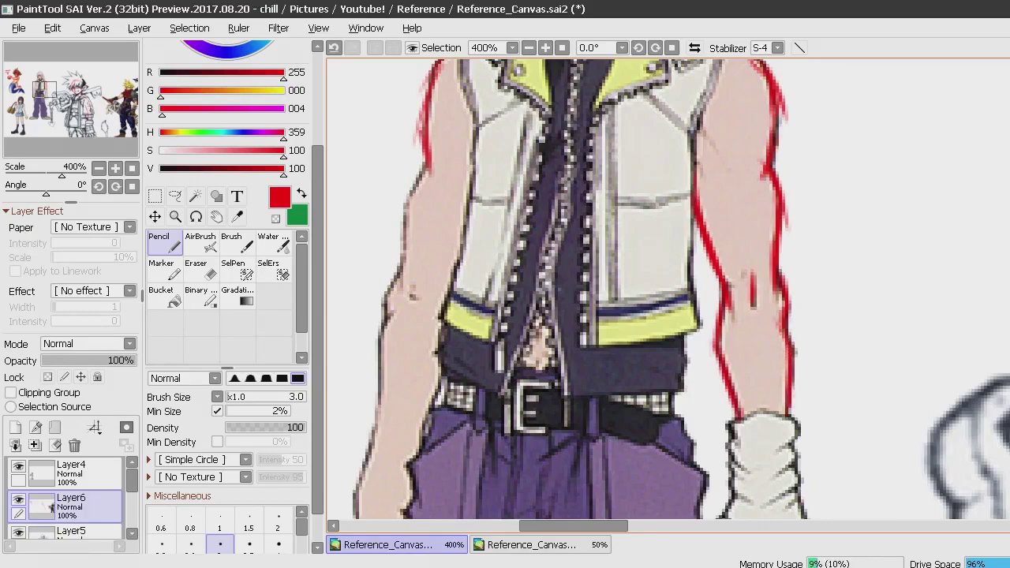
Outline the wrapped wrist and the fist below it in red.
scroll(668, 289, "down", 4)
scroll(668, 288, "up", 2)
mouse_move(739, 269)
left_mouse_down()
mouse_move(736, 345)
mouse_move(738, 325)
mouse_move(714, 401)
mouse_move(747, 454)
mouse_move(736, 448)
mouse_move(749, 448)
mouse_move(744, 458)
mouse_move(747, 446)
mouse_move(761, 458)
mouse_move(776, 439)
mouse_move(767, 454)
mouse_move(789, 443)
mouse_move(780, 444)
mouse_move(807, 423)
mouse_move(812, 387)
left_mouse_up()
left_click_drag(795, 332, 810, 374)
mouse_move(790, 266)
left_mouse_down()
mouse_move(796, 339)
mouse_move(790, 272)
left_mouse_up()
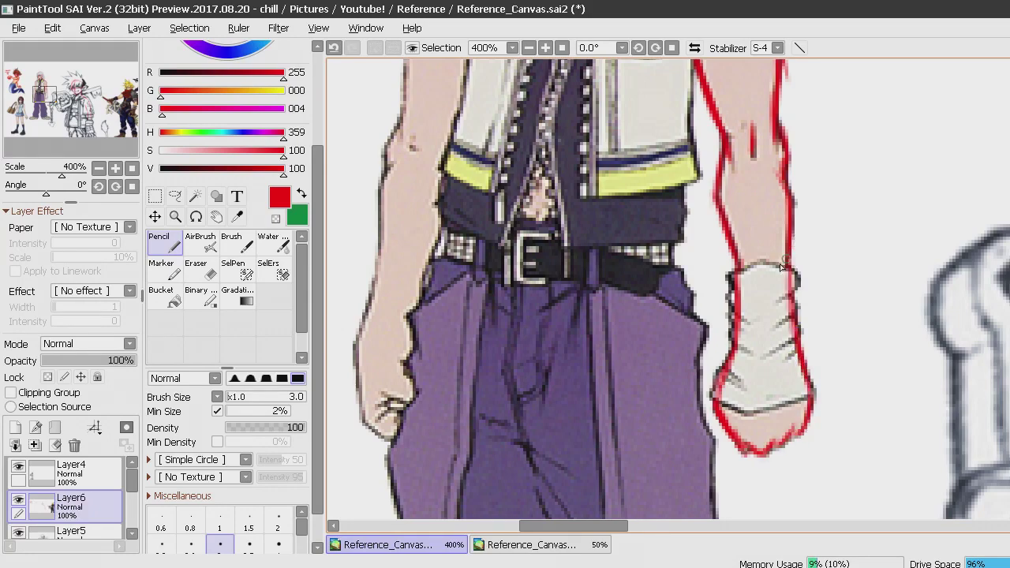
Trace the silver-haired character's bare-wristed arm in red from the upper arm past the elbow to the closed hand.
scroll(490, 288, "up", 5)
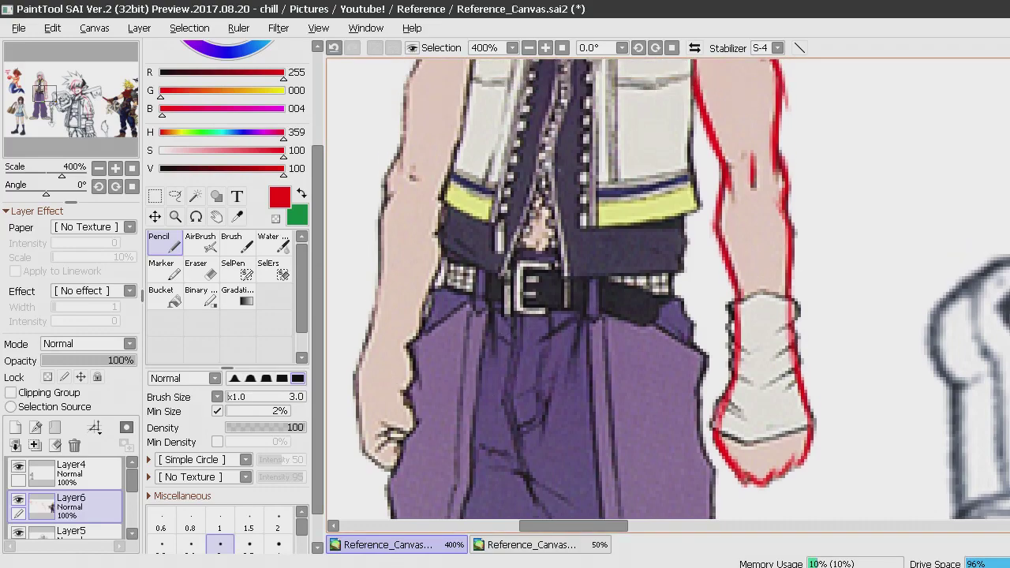
scroll(493, 313, "up", 1)
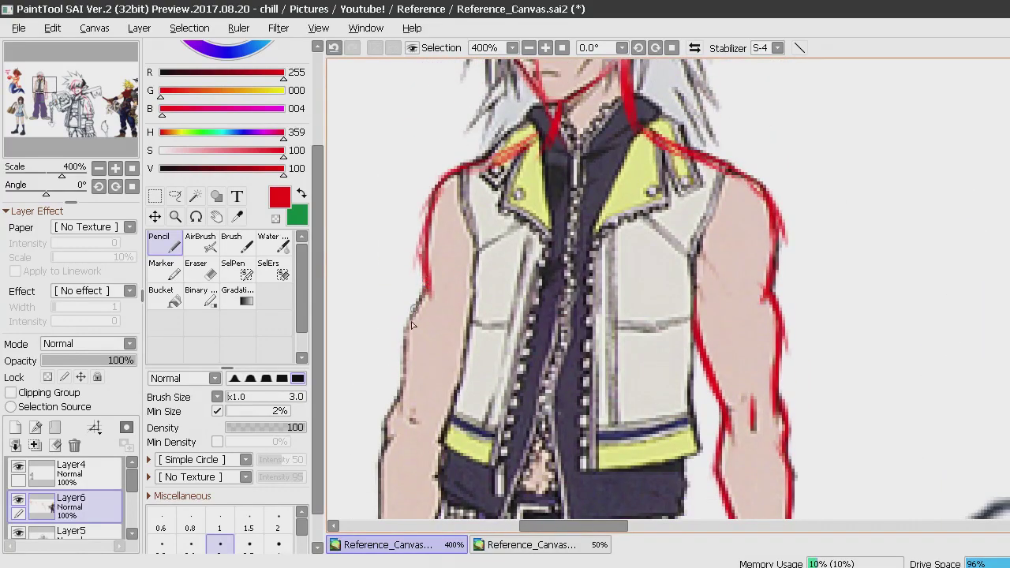
left_click_drag(407, 331, 404, 365)
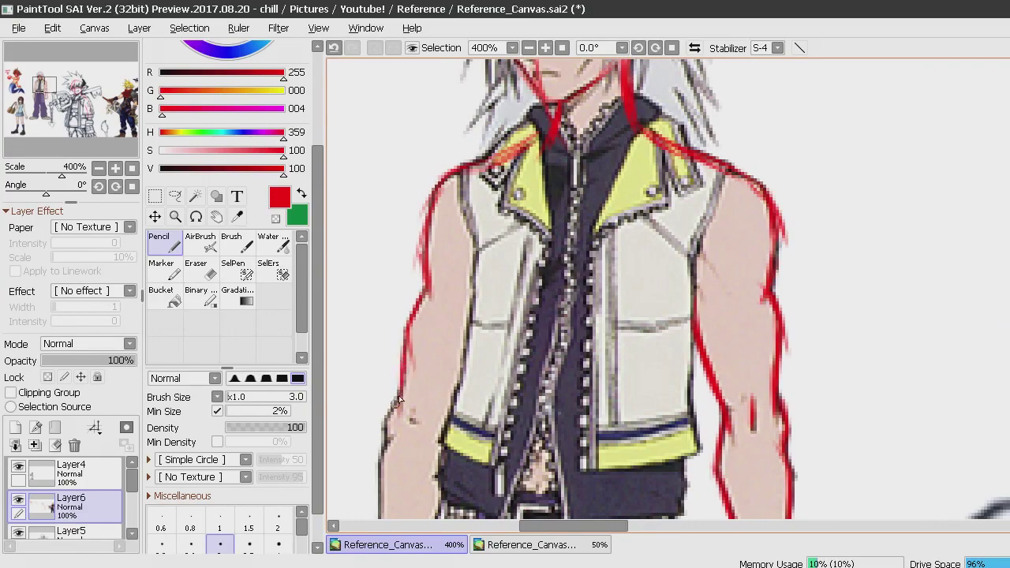
left_click_drag(396, 399, 383, 434)
scroll(391, 237, "down", 7)
left_click_drag(386, 191, 379, 213)
mouse_move(379, 271)
left_mouse_down()
mouse_move(351, 373)
mouse_move(361, 356)
mouse_move(353, 439)
mouse_move(347, 400)
mouse_move(367, 444)
mouse_move(475, 443)
mouse_move(375, 439)
mouse_move(360, 447)
mouse_move(370, 468)
mouse_move(363, 446)
mouse_move(401, 466)
mouse_move(391, 467)
mouse_move(399, 432)
mouse_move(385, 431)
mouse_move(377, 452)
mouse_move(391, 430)
mouse_move(383, 417)
mouse_move(413, 431)
left_mouse_up()
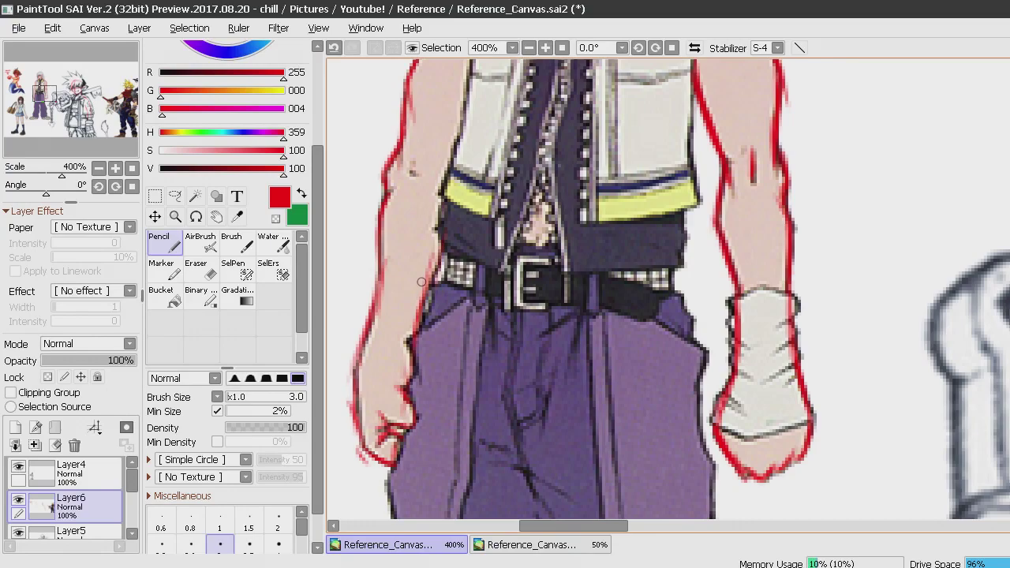
scroll(423, 281, "down", 6)
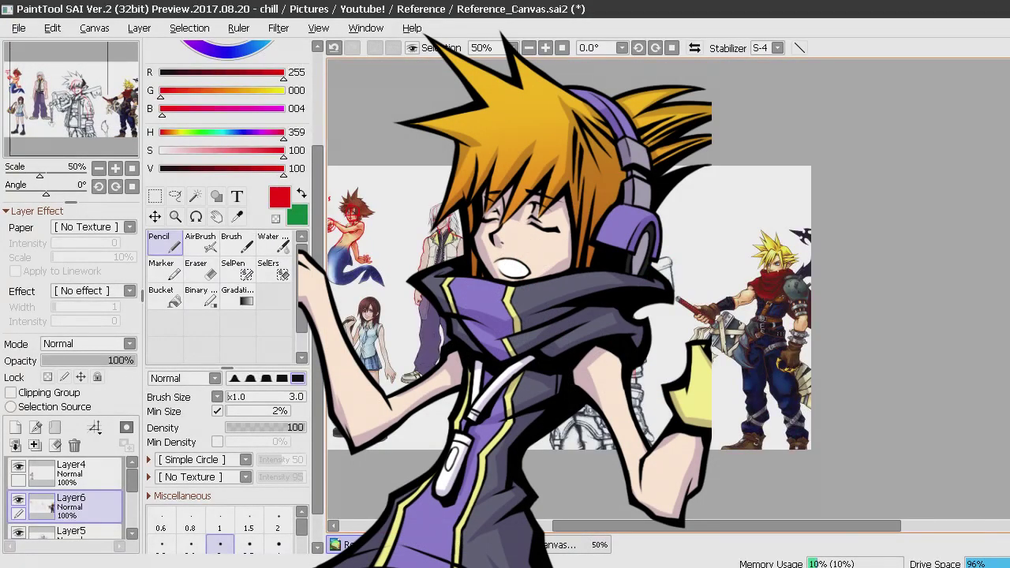
scroll(553, 292, "up", 7)
scroll(427, 290, "down", 4)
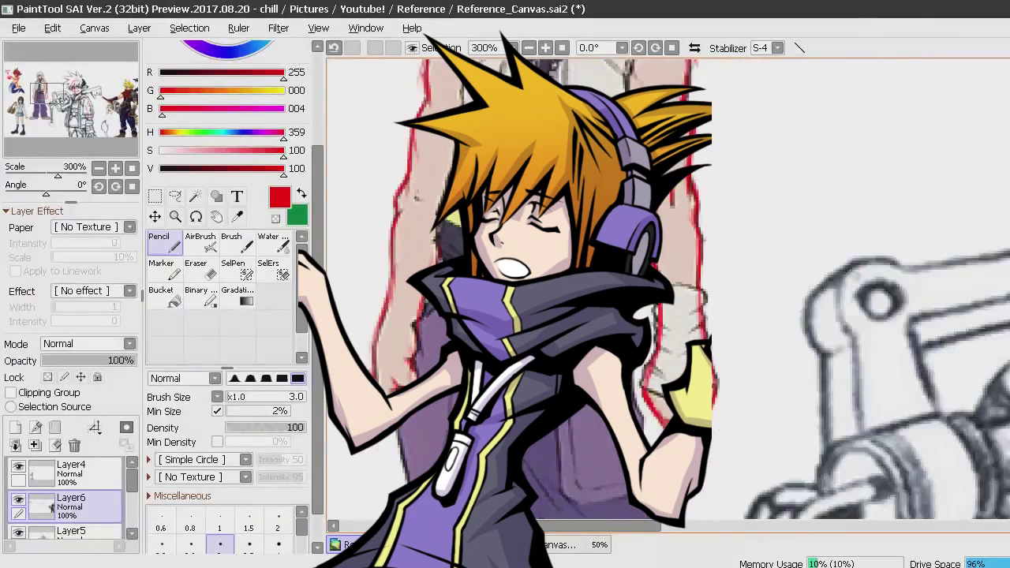
scroll(426, 291, "up", 4)
scroll(427, 290, "down", 2)
scroll(663, 288, "down", 1)
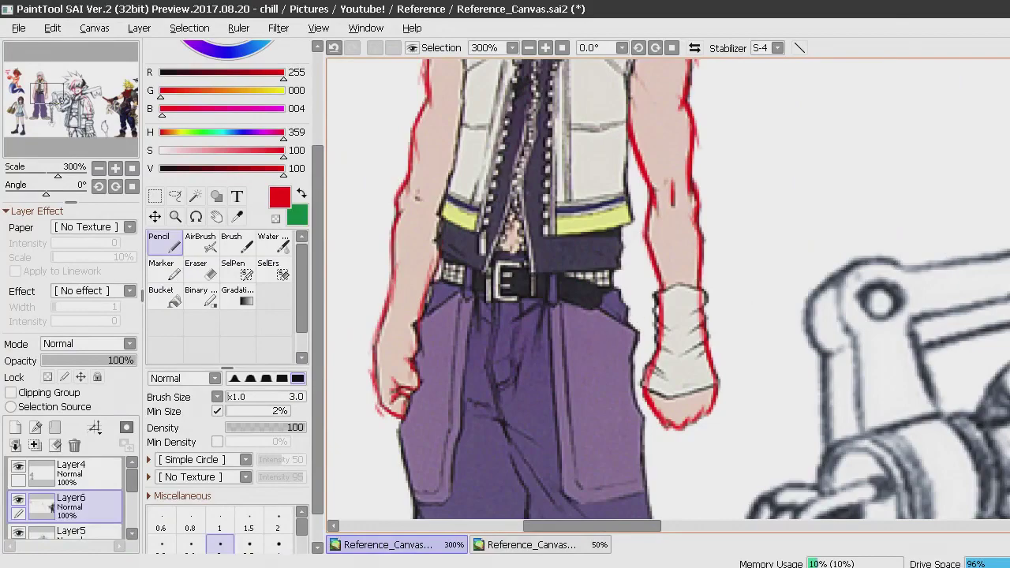
Draw red torso lines on the wrapped-wrist side, running from the armpit down through the vest to the waist.
scroll(886, 188, "up", 4)
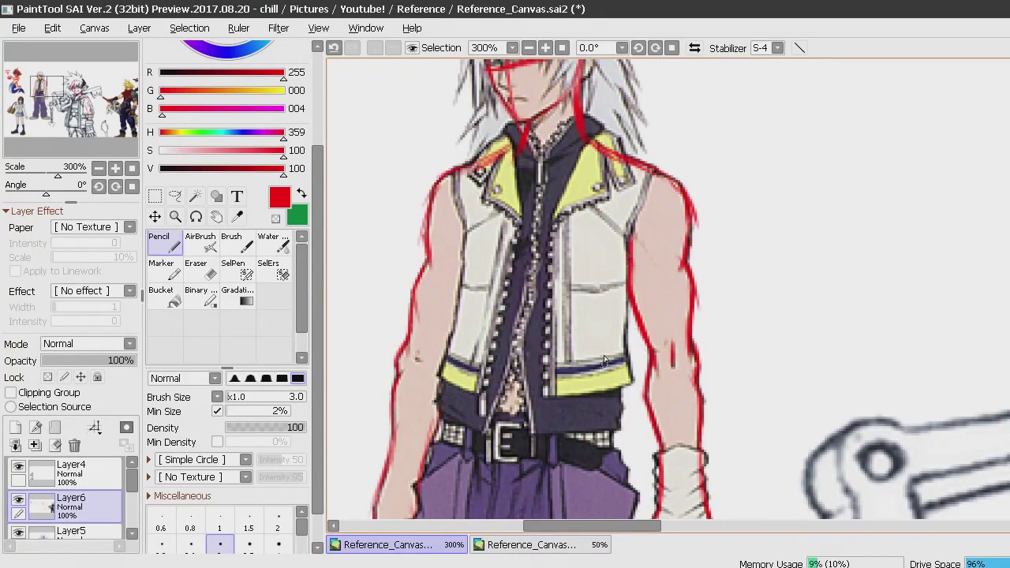
mouse_move(613, 357)
left_mouse_down()
mouse_move(627, 258)
mouse_move(605, 353)
left_mouse_up()
left_click_drag(637, 265, 602, 415)
left_click_drag(612, 347, 607, 431)
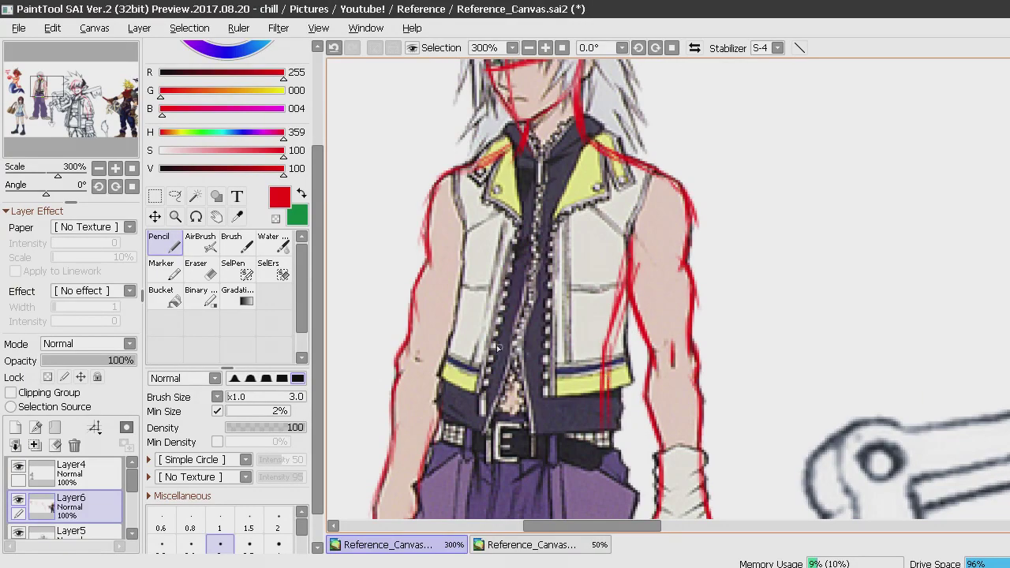
Draw the opposite side of the torso in red from the armpit down to the vest's yellow hem.
left_click_drag(469, 256, 456, 319)
left_click_drag(461, 276, 436, 354)
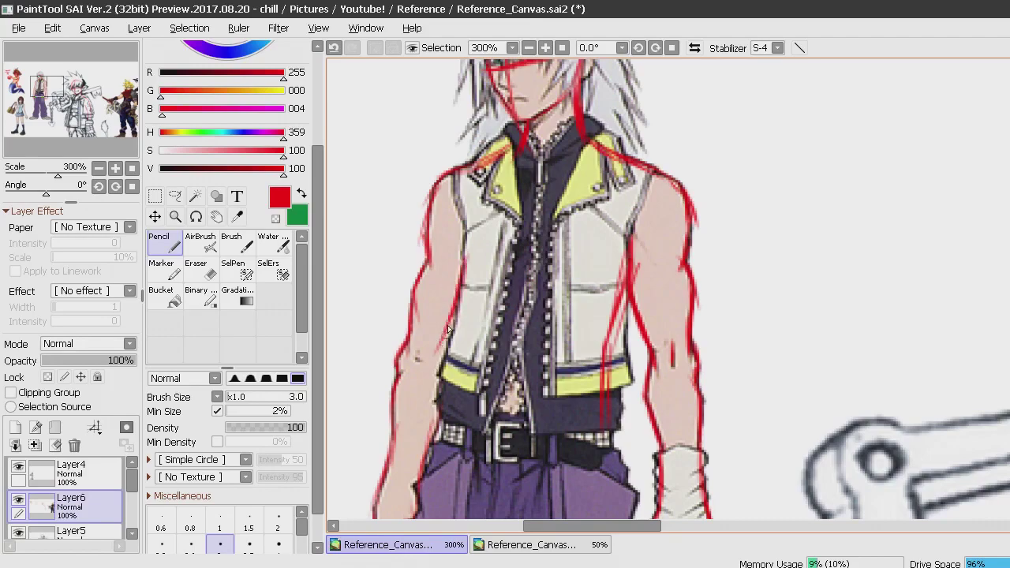
left_click_drag(469, 295, 450, 355)
left_click_drag(460, 311, 446, 348)
left_click_drag(463, 278, 442, 401)
left_click_drag(459, 220, 467, 248)
left_click_drag(460, 297, 446, 381)
left_click_drag(455, 323, 449, 407)
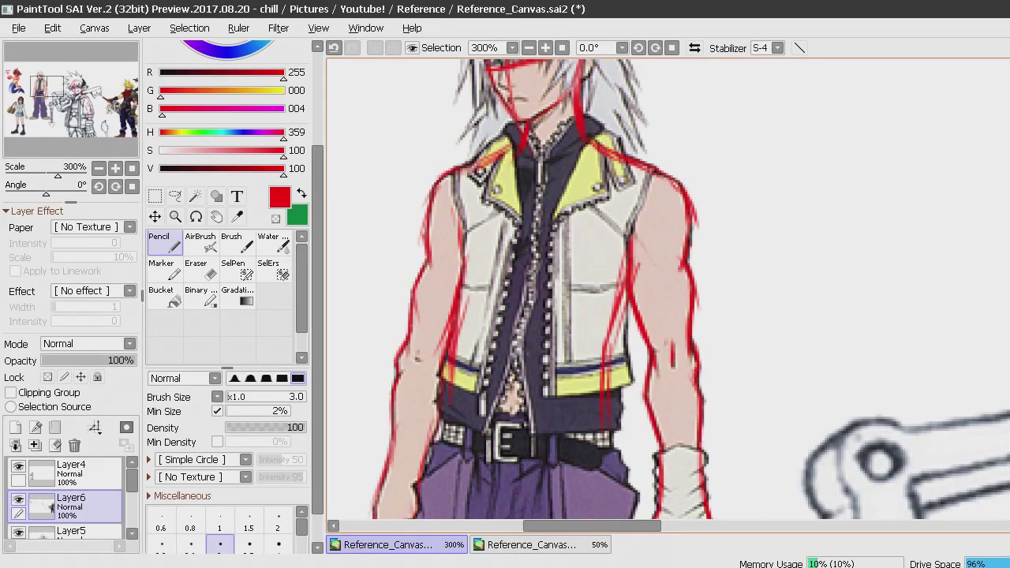
With the stabilizer at 14, circle the silver-haired character's shoulder in red and add an arrow and the underlined note "Muscle Definition".
scroll(667, 290, "down", 3)
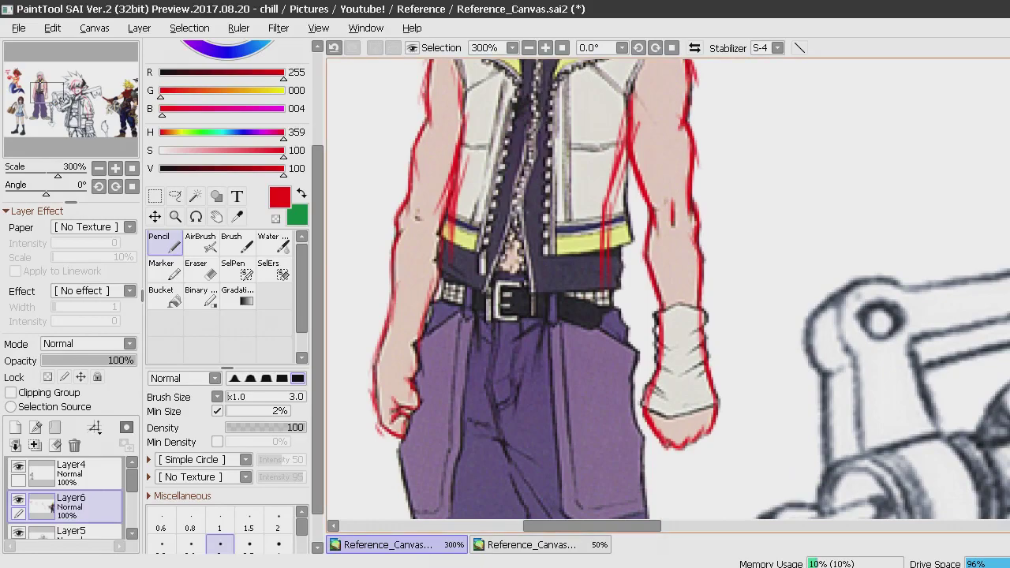
scroll(669, 289, "up", 4)
mouse_move(667, 170)
left_mouse_down()
mouse_move(641, 253)
mouse_move(715, 304)
mouse_move(656, 181)
left_mouse_up()
mouse_move(843, 160)
left_mouse_down()
mouse_move(780, 208)
mouse_move(779, 191)
mouse_move(806, 215)
left_mouse_up()
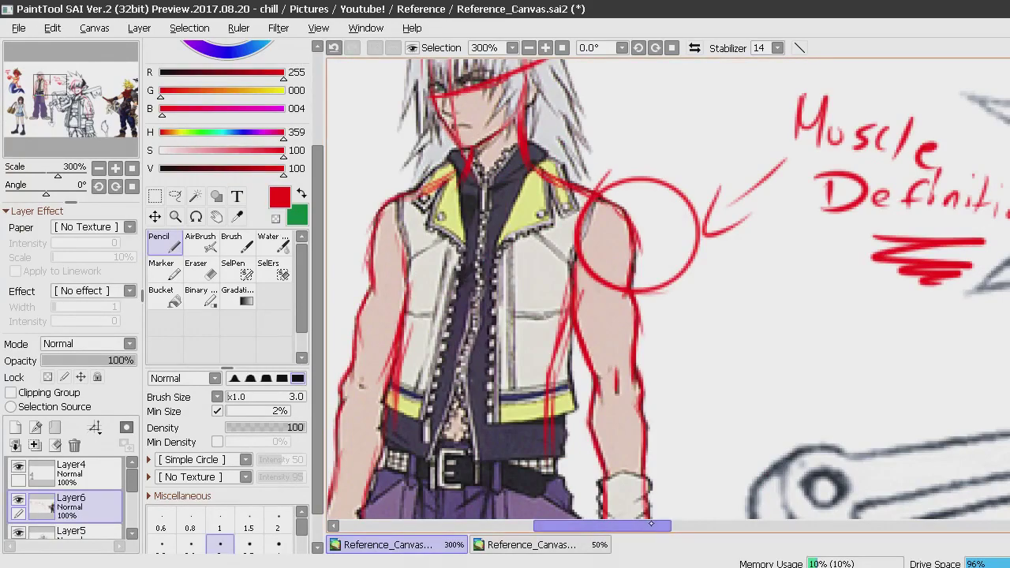
Circle the merman's shoulder and upper arm in red and write the note "Less Muscle Definition" with an arrow pointing to it.
mouse_move(569, 527)
left_mouse_down()
mouse_move(449, 514)
mouse_move(426, 489)
left_mouse_up()
mouse_move(680, 99)
left_mouse_down()
mouse_move(587, 138)
mouse_move(682, 76)
left_mouse_up()
left_click_drag(826, 102, 746, 158)
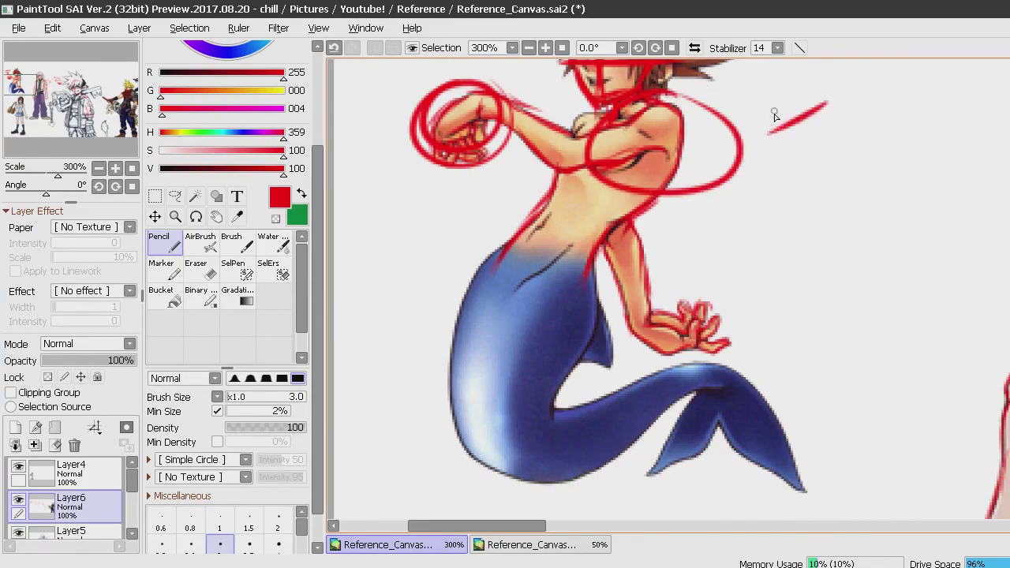
left_click_drag(772, 110, 792, 147)
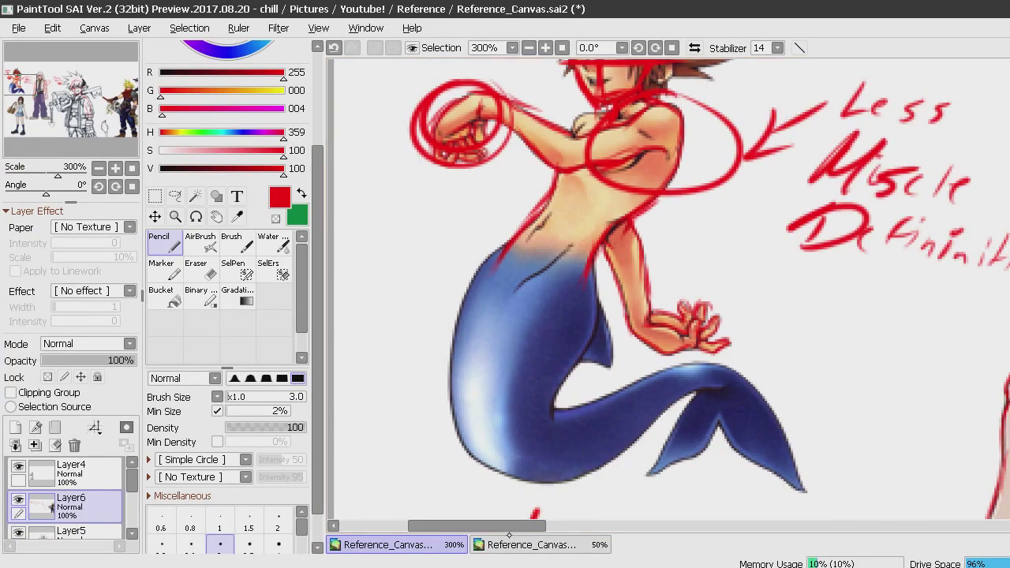
Extend the silver-haired character's red side line from the waist down the outer thigh on the wrapped-wrist side.
left_click_drag(509, 533, 691, 517)
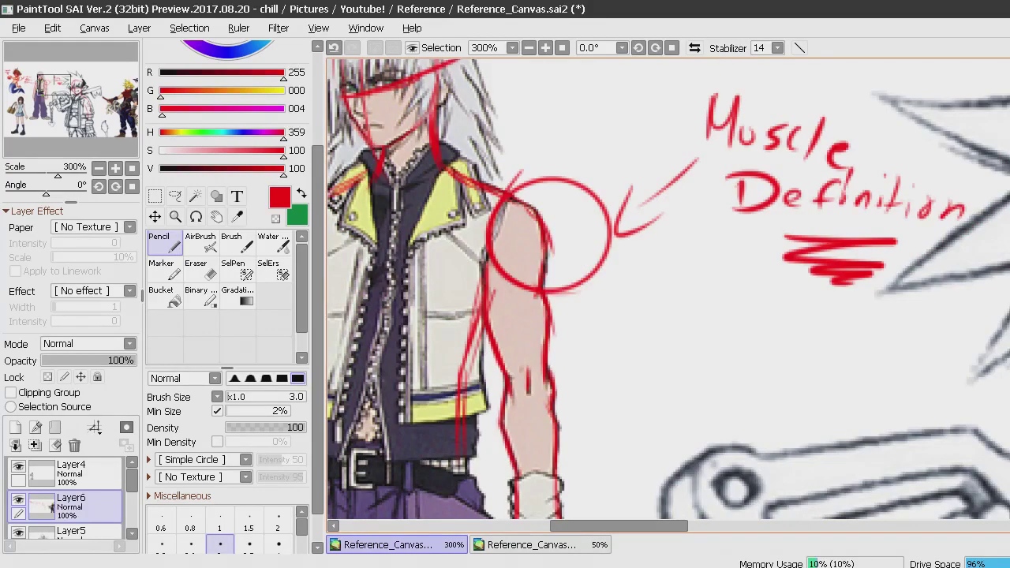
scroll(669, 289, "down", 5)
scroll(668, 289, "up", 1)
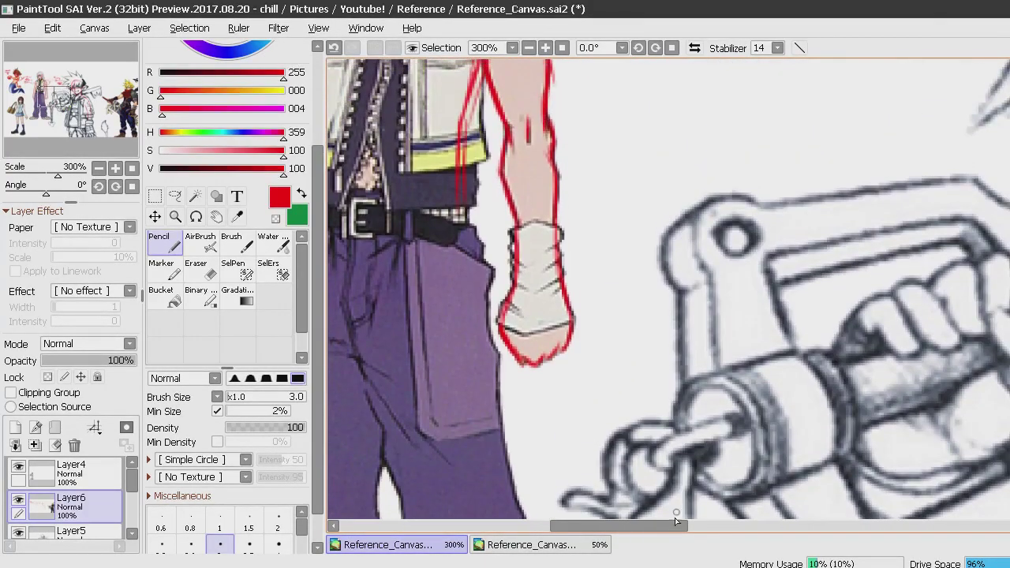
left_click_drag(585, 528, 558, 502)
mouse_move(685, 210)
left_mouse_down()
mouse_move(676, 341)
mouse_move(695, 344)
left_mouse_up()
left_click_drag(682, 229, 678, 308)
left_click_drag(671, 254, 684, 411)
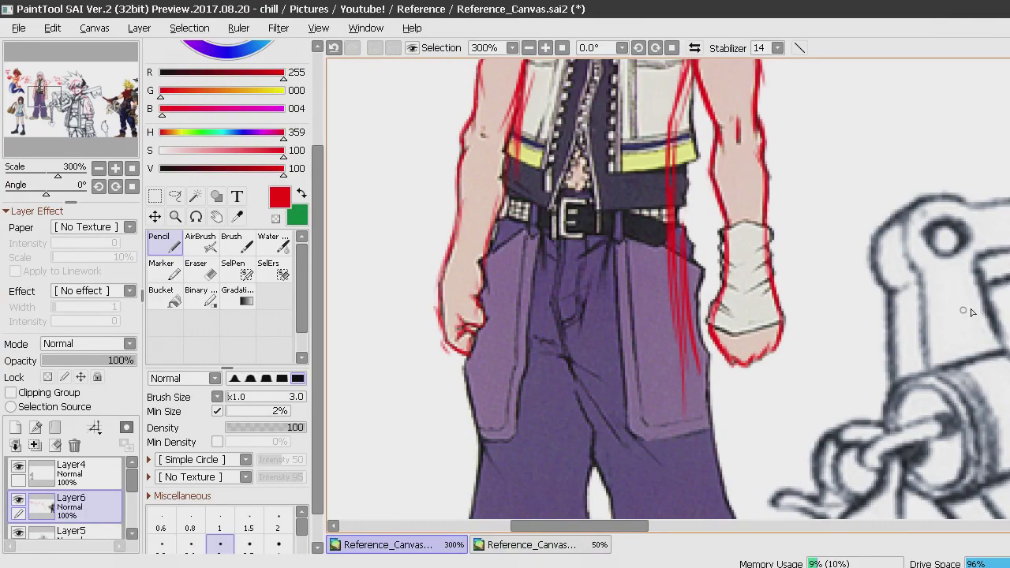
Outline both of the silver-haired character's shoes in red and draw lower-leg lines rising from them inside the trousers.
scroll(784, 378, "down", 5)
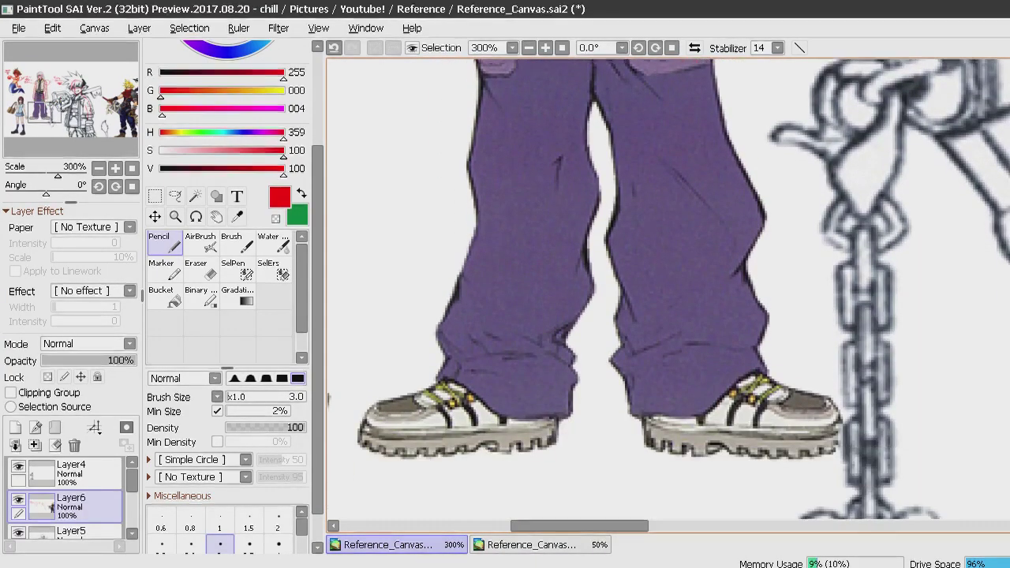
left_click_drag(745, 354, 835, 398)
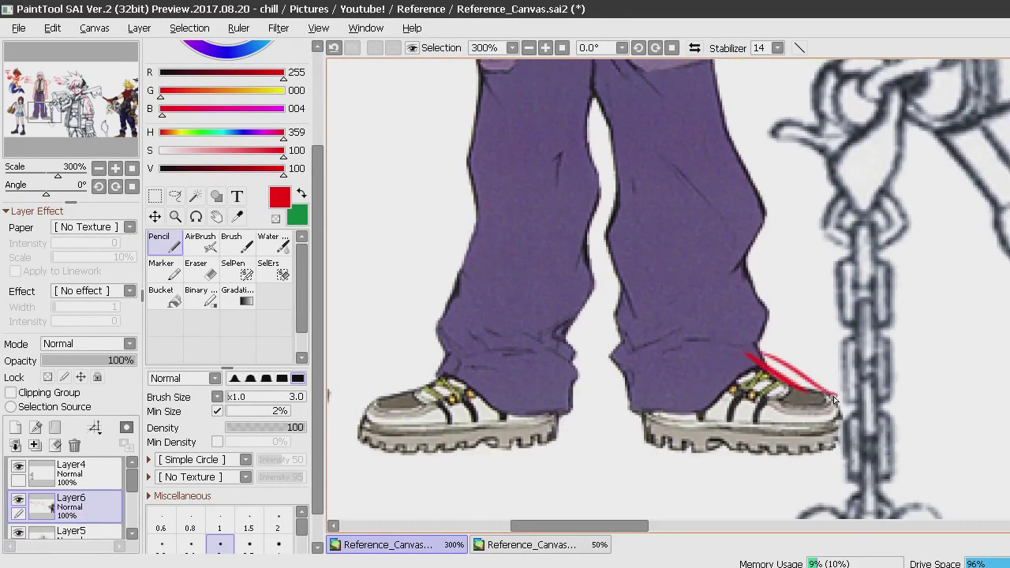
left_click_drag(781, 380, 835, 397)
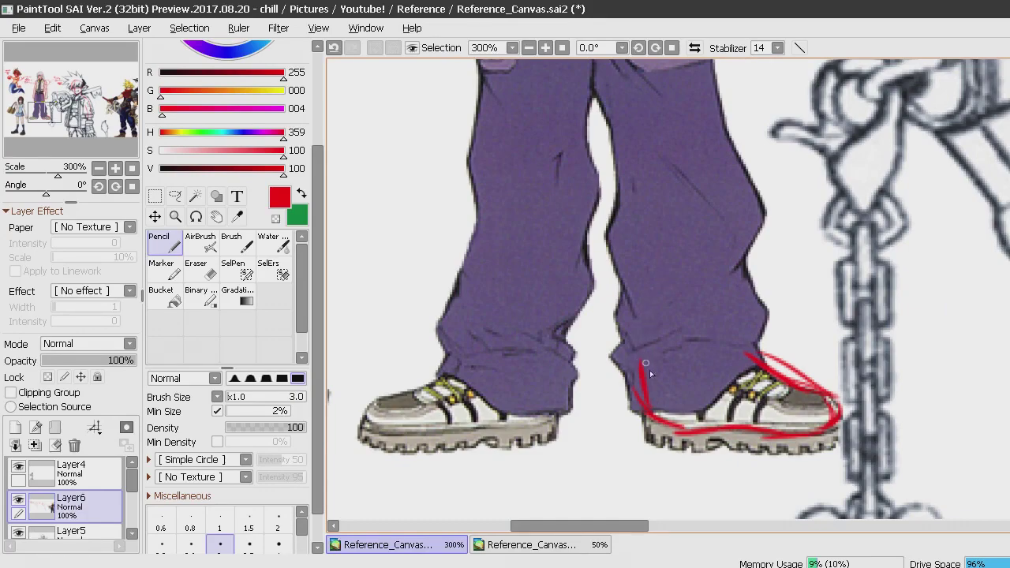
left_click_drag(536, 428, 441, 430)
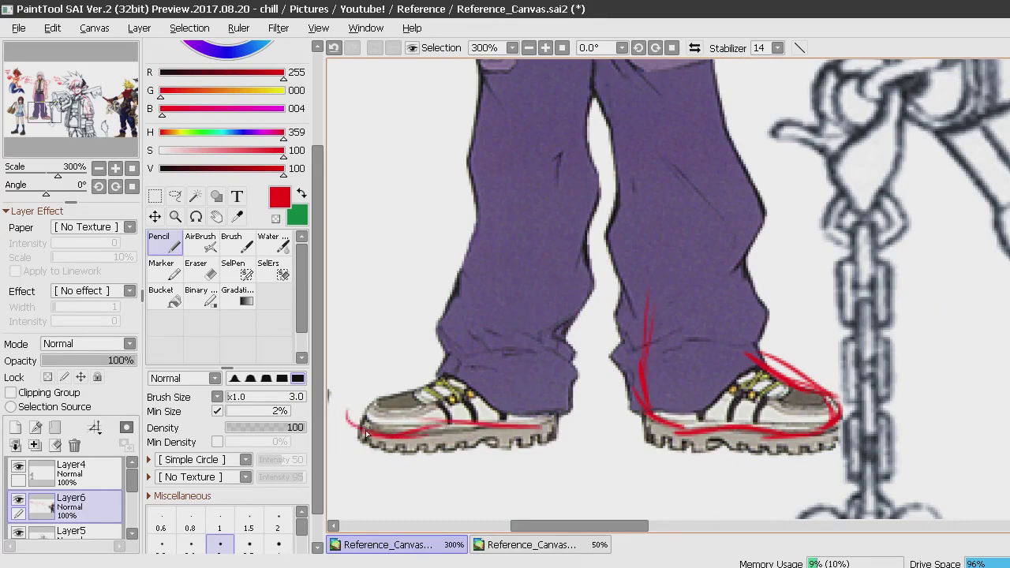
mouse_move(425, 383)
left_mouse_down()
mouse_move(474, 356)
mouse_move(454, 359)
mouse_move(487, 238)
mouse_move(485, 130)
left_mouse_up()
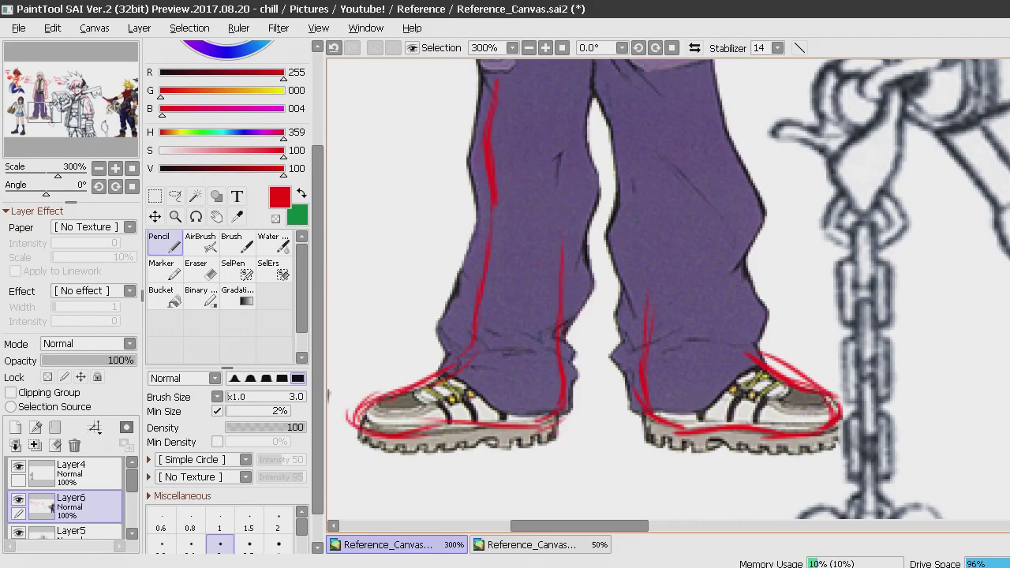
Draw the crotch and inner-thigh line in red and reinforce the outer thigh on the wrapped-wrist side.
scroll(984, 269, "up", 5)
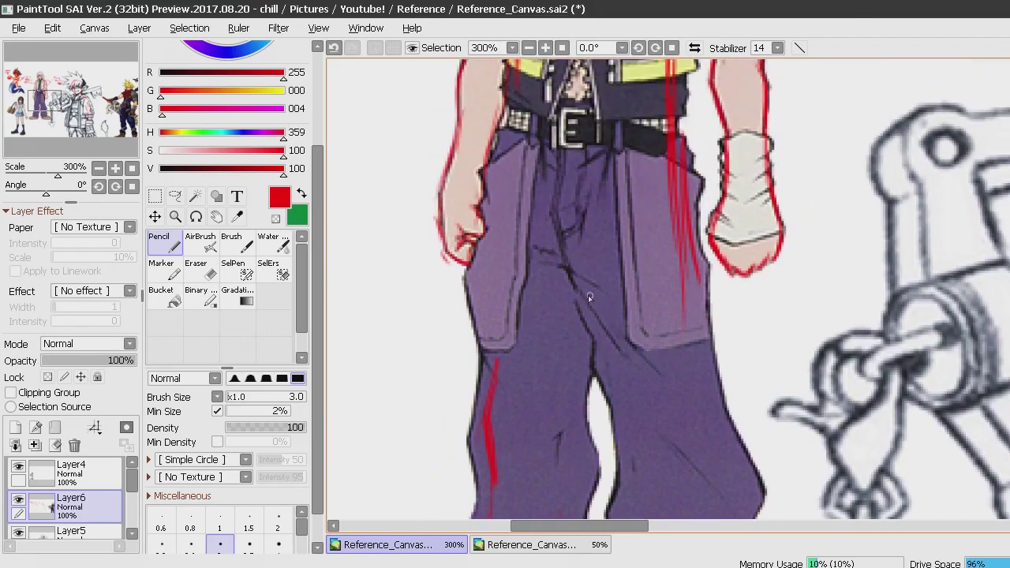
left_click_drag(597, 313, 636, 434)
mouse_move(685, 209)
left_mouse_down()
mouse_move(710, 317)
mouse_move(700, 379)
left_mouse_up()
mouse_move(696, 288)
left_mouse_down()
mouse_move(693, 430)
mouse_move(713, 449)
left_mouse_up()
left_click_drag(699, 308, 700, 466)
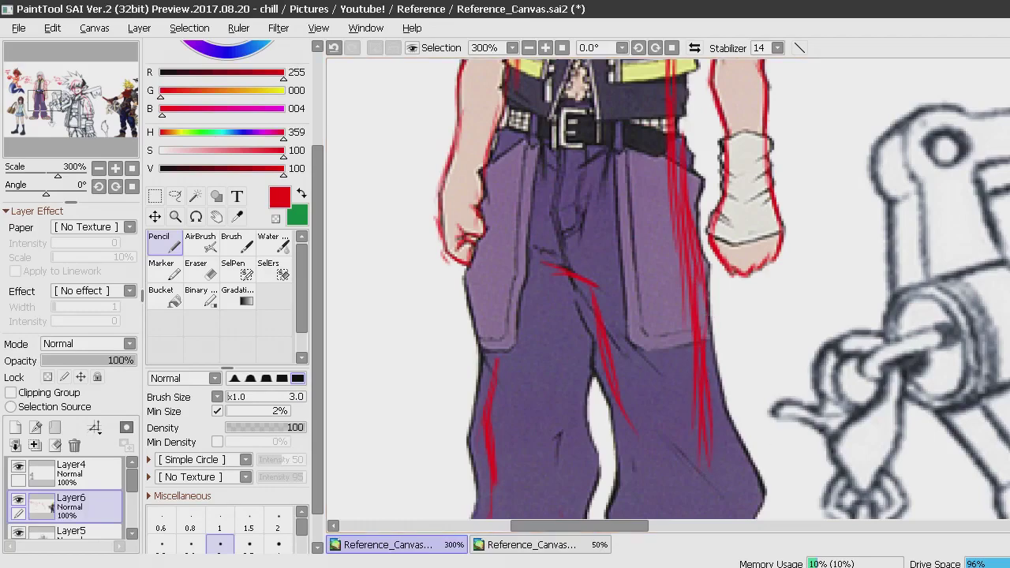
Connect the thigh lines to the shoes with red inner and outer leg lines down both trouser legs.
scroll(713, 229, "down", 5)
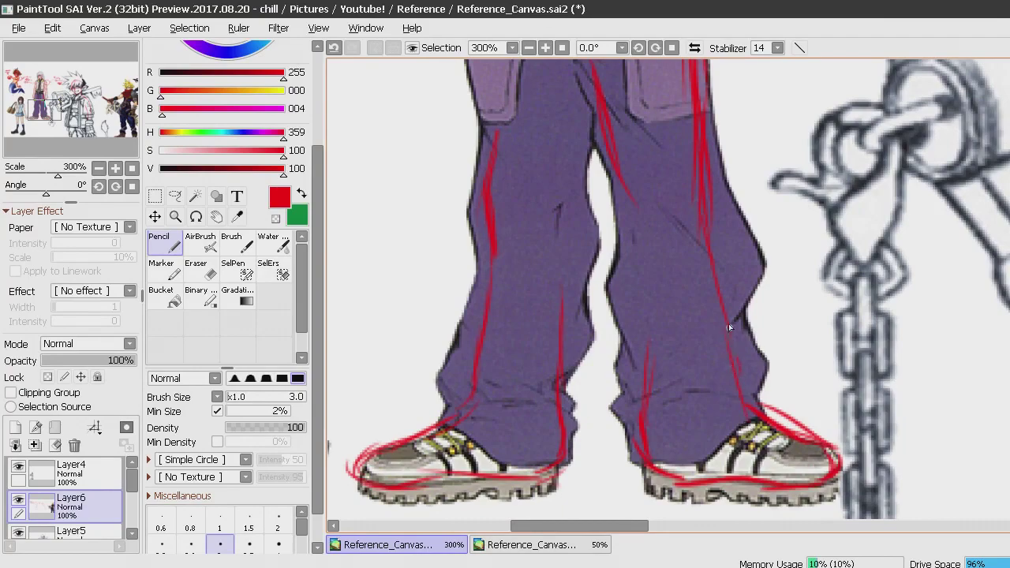
left_click_drag(646, 211, 656, 325)
left_click_drag(553, 281, 567, 77)
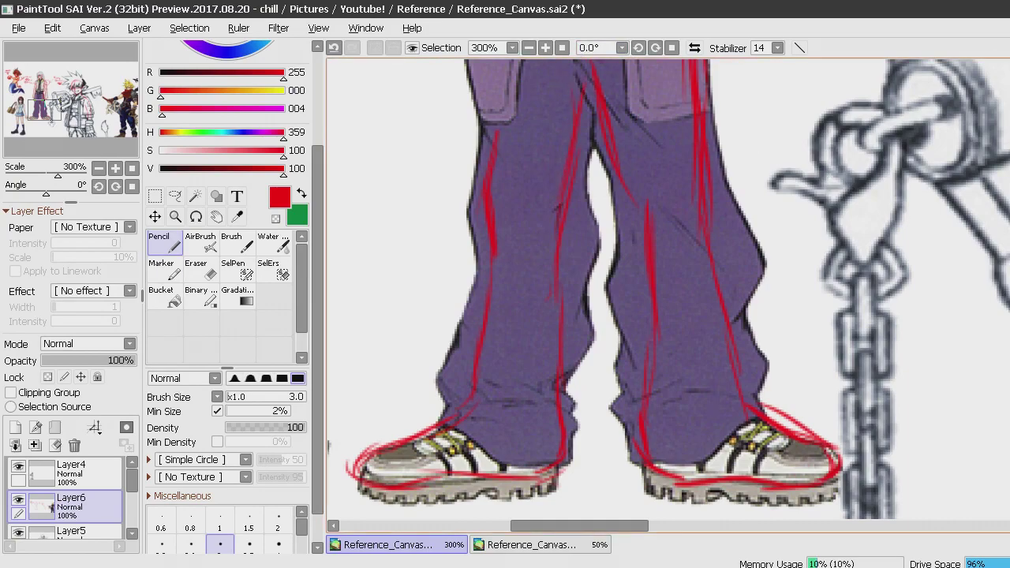
Draw the outer hip and thigh line in red over the trouser pocket on the bare-wrist side.
scroll(616, 306, "up", 5)
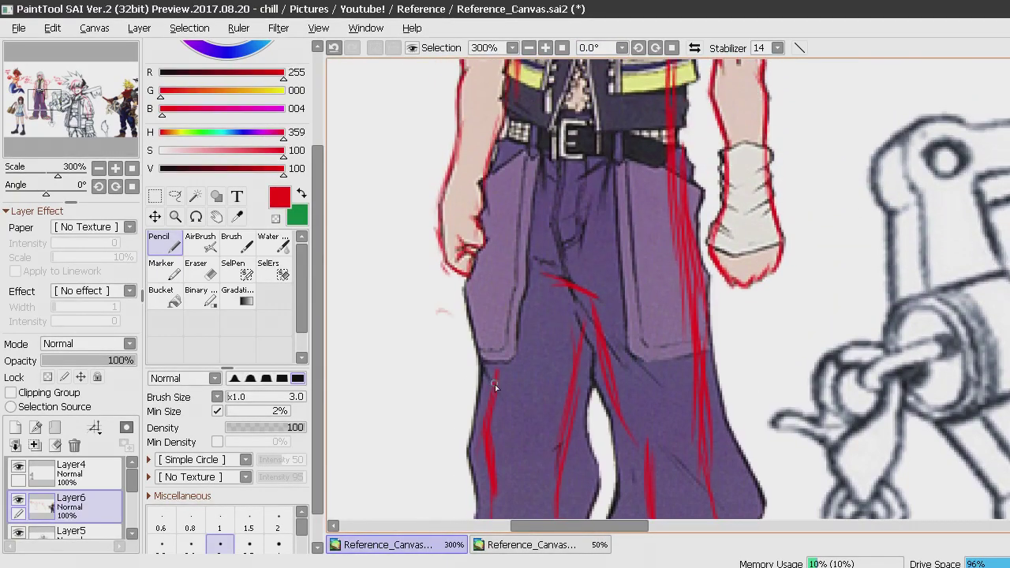
left_click_drag(483, 323, 481, 340)
left_click_drag(493, 194, 470, 419)
left_click_drag(474, 309, 485, 365)
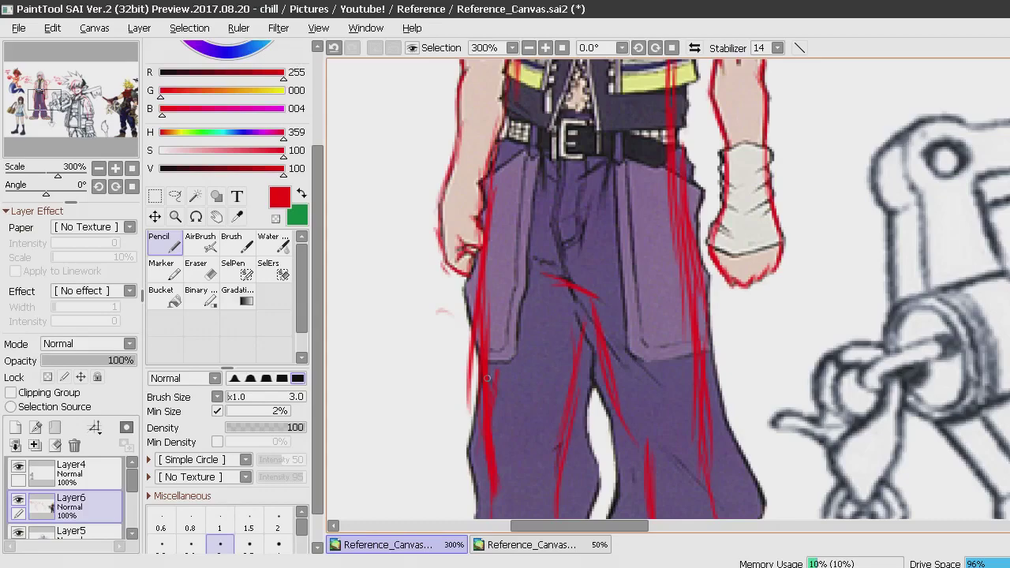
Examine the silver-haired character's full-body construction lines and proportions against the neighbouring characters.
scroll(487, 378, "down", 4)
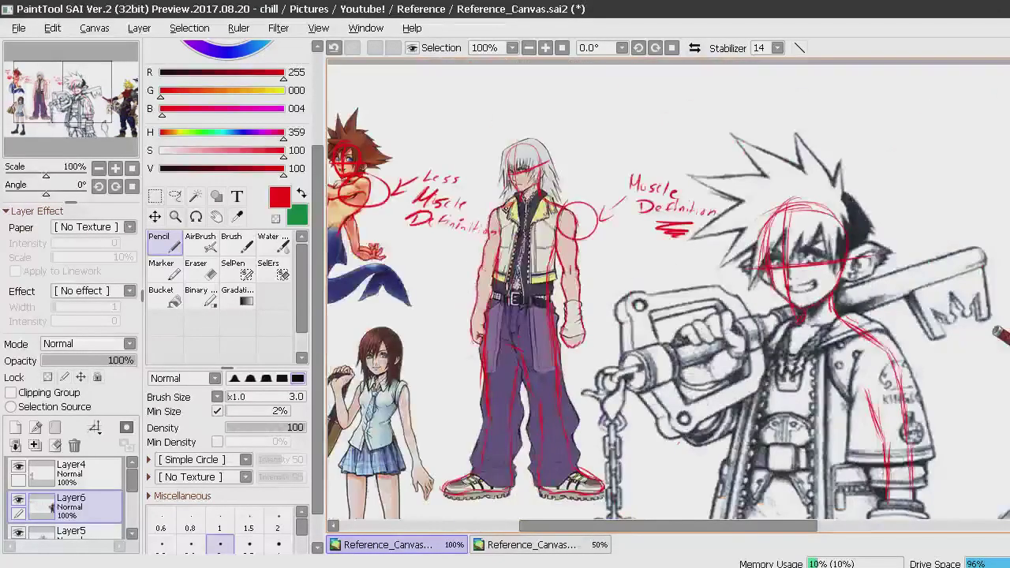
scroll(488, 386, "down", 1)
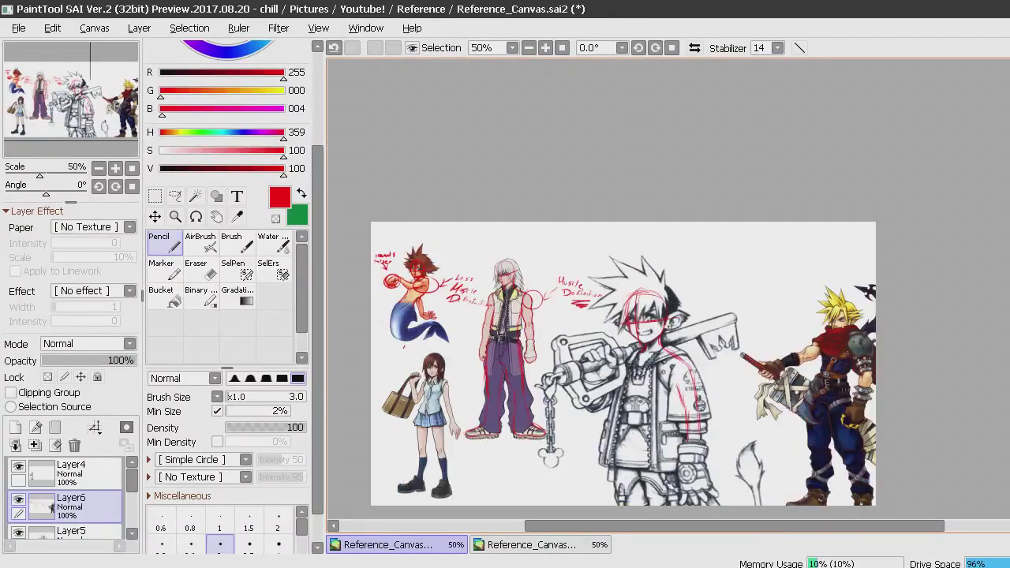
scroll(489, 379, "up", 4)
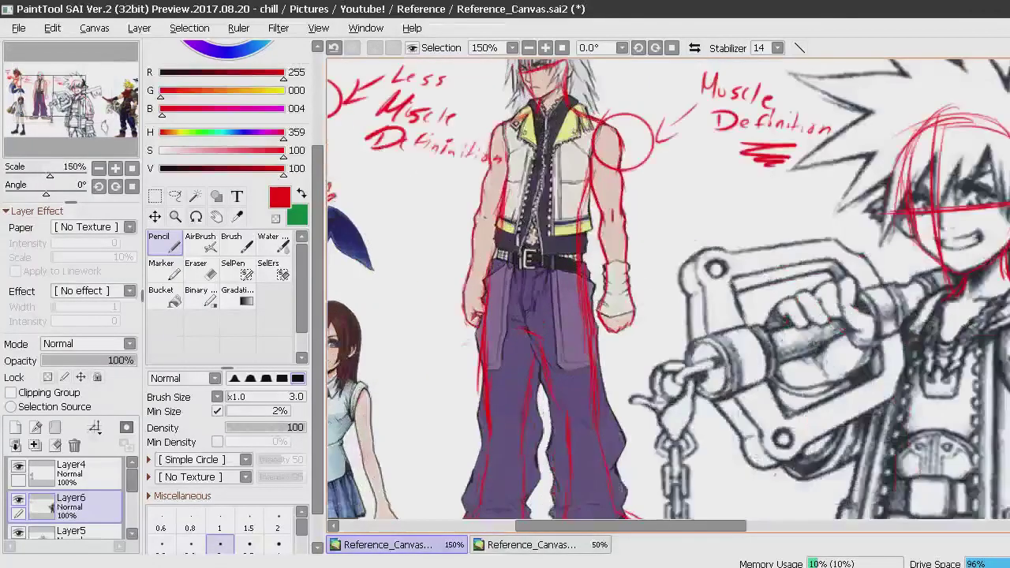
scroll(501, 349, "down", 3)
scroll(498, 363, "up", 5)
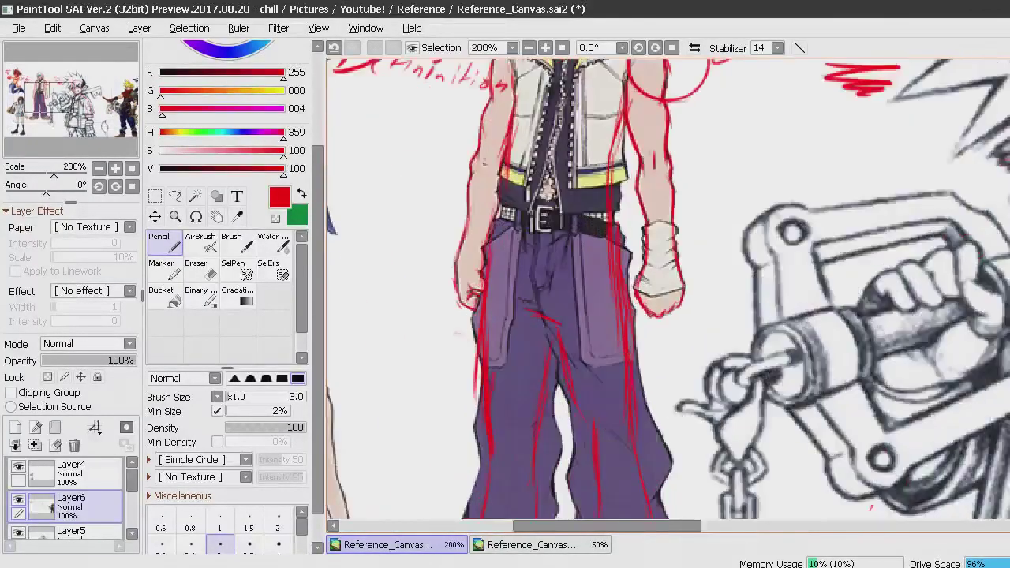
scroll(498, 363, "down", 2)
scroll(497, 364, "down", 5)
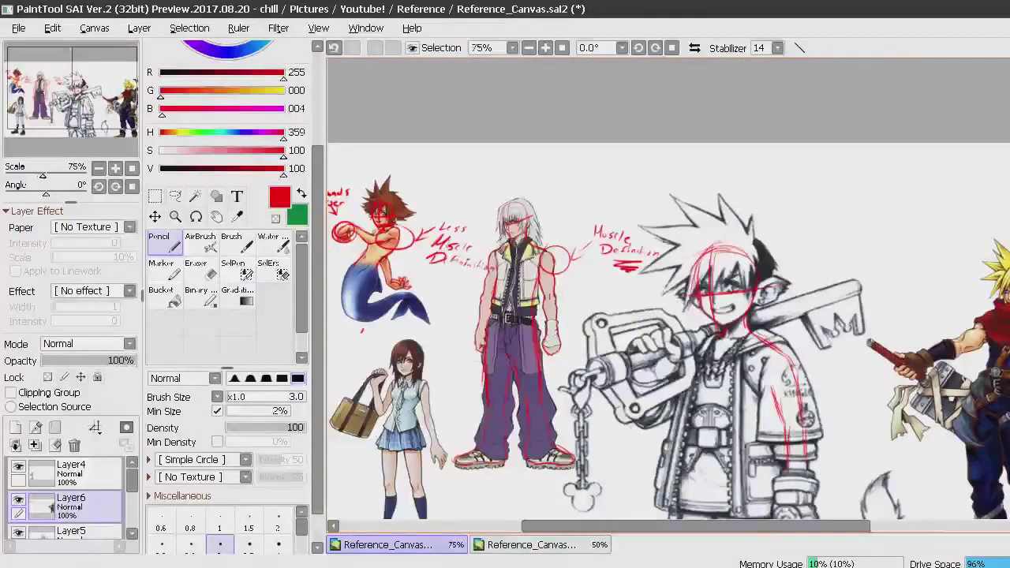
scroll(497, 363, "up", 5)
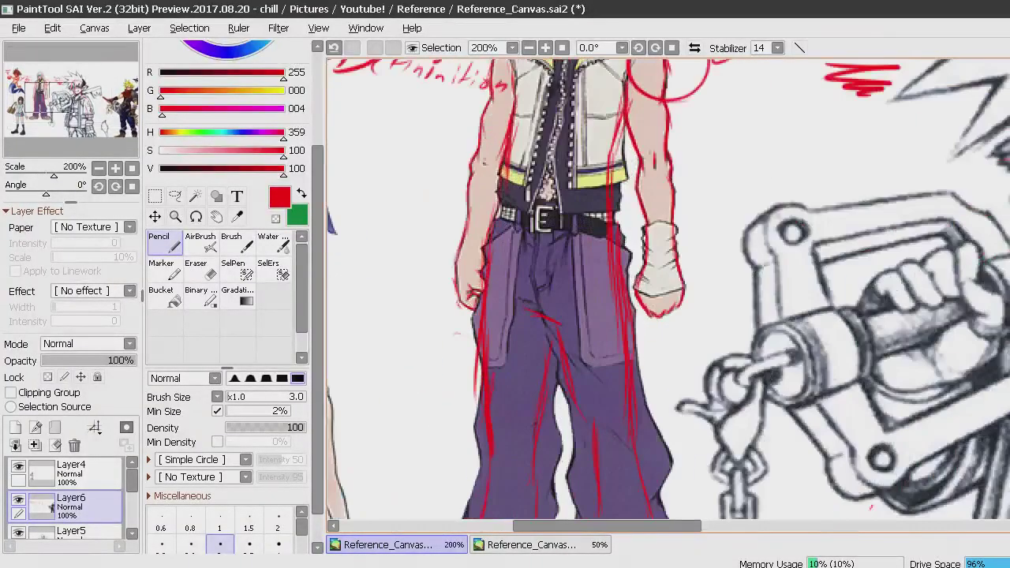
scroll(497, 363, "down", 1)
scroll(489, 379, "down", 2)
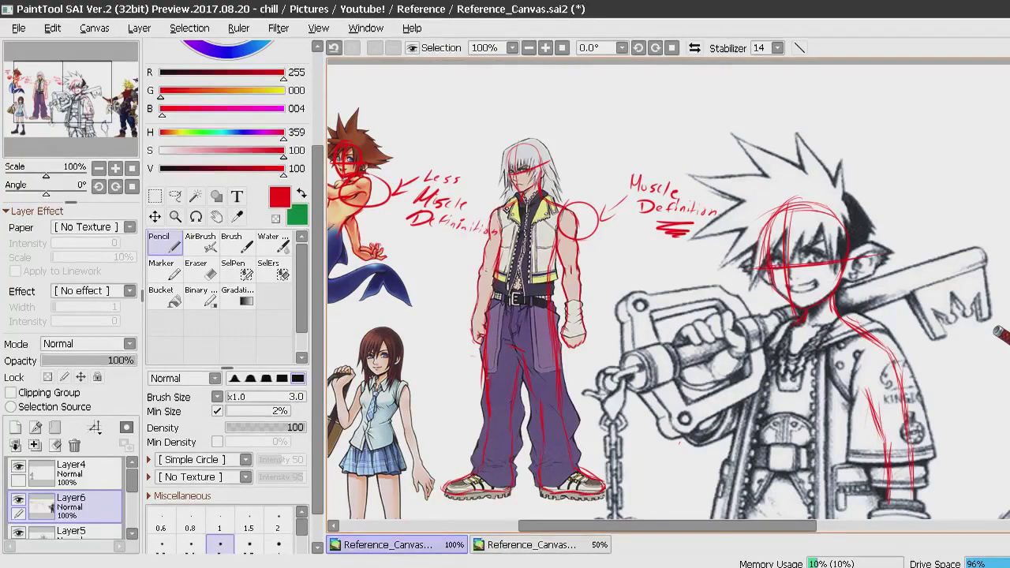
scroll(667, 292, "down", 5)
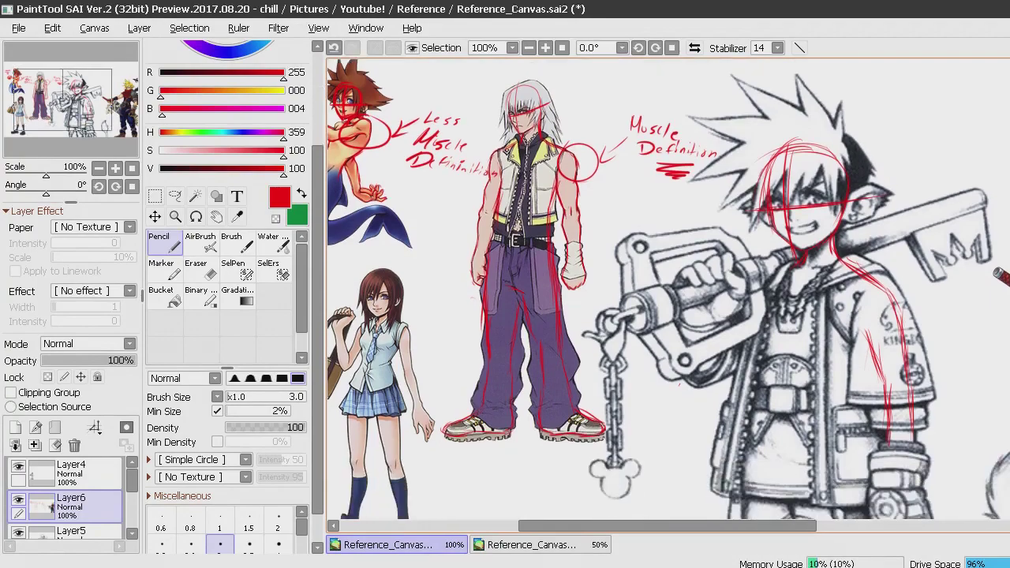
Outline the palm and heel of the sketched boy's hand gripping the keyblade handle in red, redoing the first stroke.
left_click_drag(762, 531, 788, 531)
scroll(669, 289, "up", 4)
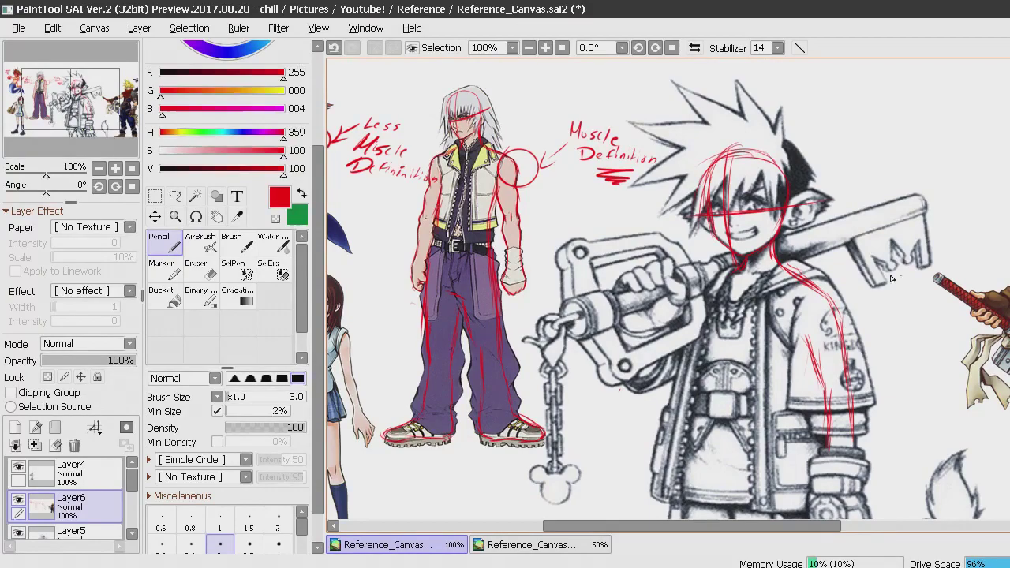
scroll(686, 270, "up", 2)
scroll(686, 270, "down", 1)
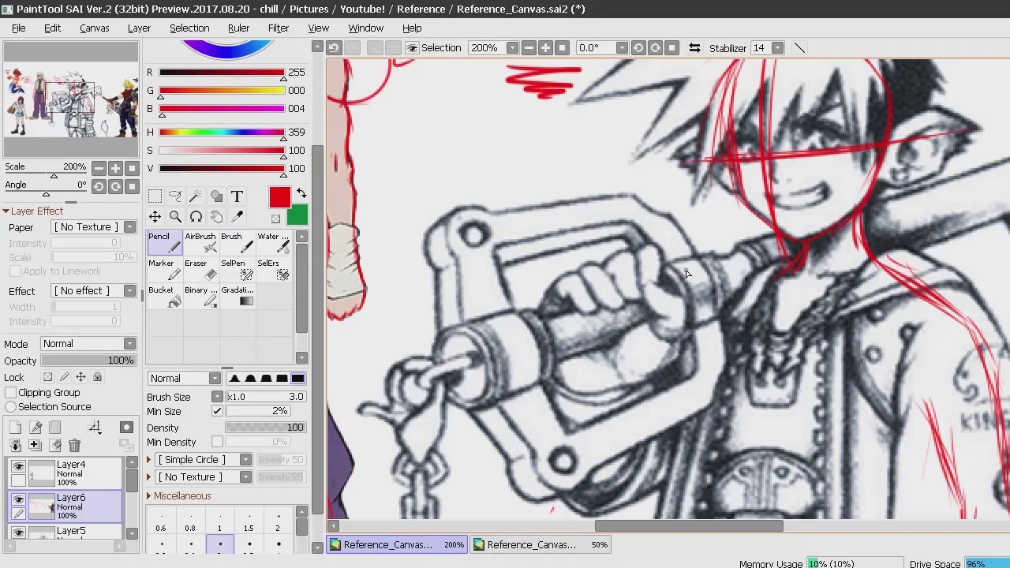
mouse_move(559, 279)
left_mouse_down()
mouse_move(533, 326)
mouse_move(537, 360)
mouse_move(616, 402)
left_mouse_up()
key("ctrl+z")
left_click_drag(540, 312, 558, 393)
mouse_move(535, 343)
left_mouse_down()
mouse_move(593, 410)
mouse_move(545, 376)
mouse_move(608, 399)
left_mouse_up()
mouse_move(551, 378)
left_mouse_down()
mouse_move(625, 390)
mouse_move(576, 390)
mouse_move(642, 386)
mouse_move(621, 385)
mouse_move(646, 377)
mouse_move(644, 386)
mouse_move(683, 334)
left_mouse_up()
left_click_drag(654, 375, 687, 315)
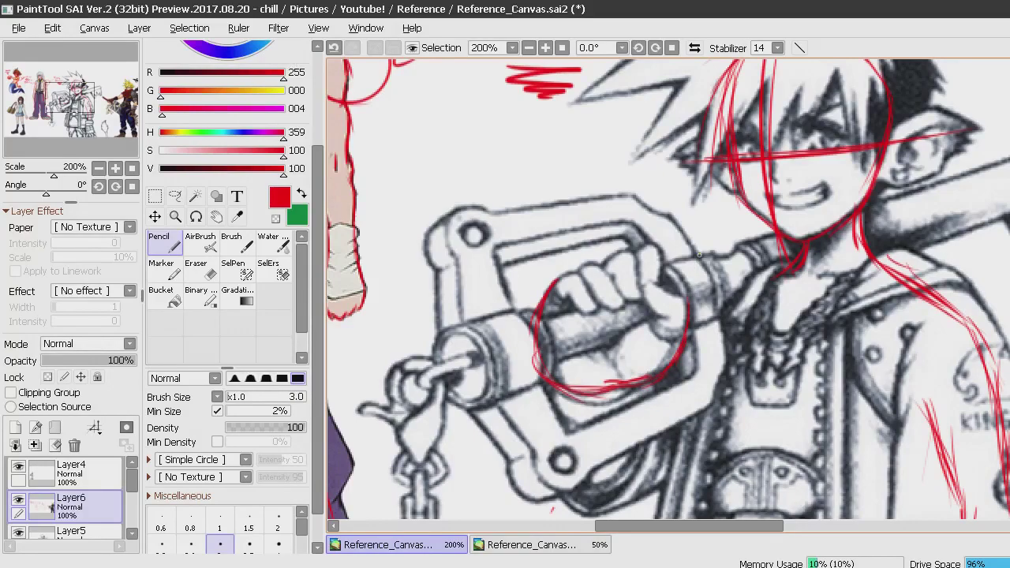
Draw the gripping hand's thumb, palm crease and curled fingers in red.
mouse_move(654, 281)
left_mouse_down()
mouse_move(635, 298)
mouse_move(652, 291)
mouse_move(664, 318)
mouse_move(644, 292)
mouse_move(678, 319)
mouse_move(648, 328)
mouse_move(663, 352)
mouse_move(656, 330)
mouse_move(669, 350)
left_mouse_up()
mouse_move(612, 363)
left_mouse_down()
mouse_move(620, 385)
mouse_move(630, 319)
left_mouse_up()
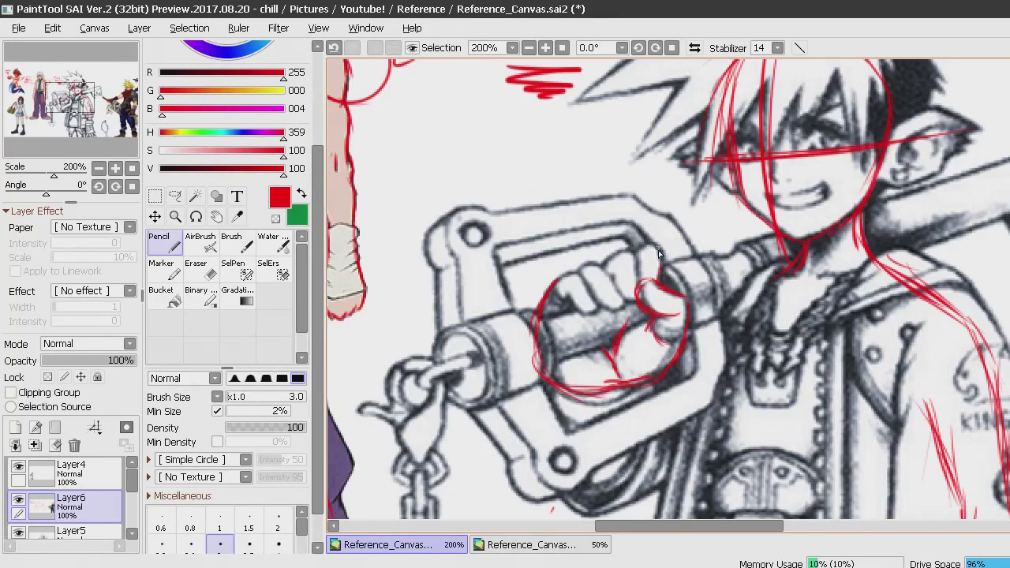
mouse_move(659, 279)
left_mouse_down()
mouse_move(637, 251)
mouse_move(638, 302)
mouse_move(621, 299)
mouse_move(616, 275)
mouse_move(624, 299)
left_mouse_up()
mouse_move(635, 251)
left_mouse_down()
mouse_move(594, 290)
mouse_move(585, 275)
mouse_move(596, 294)
mouse_move(579, 310)
mouse_move(568, 293)
mouse_move(581, 302)
mouse_move(568, 298)
mouse_move(589, 284)
mouse_move(612, 298)
mouse_move(603, 310)
mouse_move(594, 305)
mouse_move(617, 310)
mouse_move(603, 306)
mouse_move(614, 278)
mouse_move(623, 306)
left_mouse_up()
left_click_drag(612, 275, 622, 296)
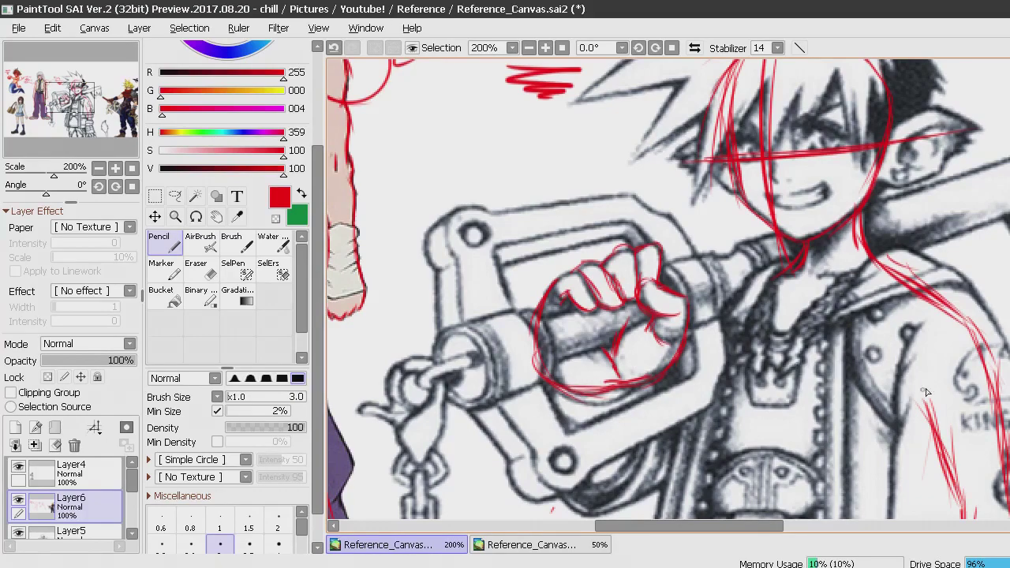
Outline the four fingers of the sketched boy's lowered gloved hand in red.
scroll(553, 509, "down", 10)
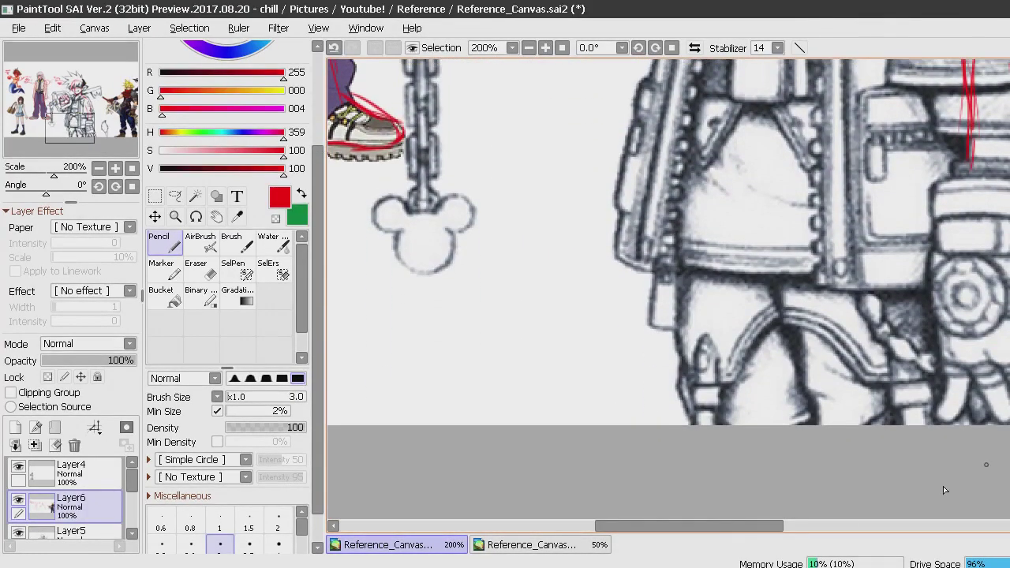
scroll(636, 522, "right", 4)
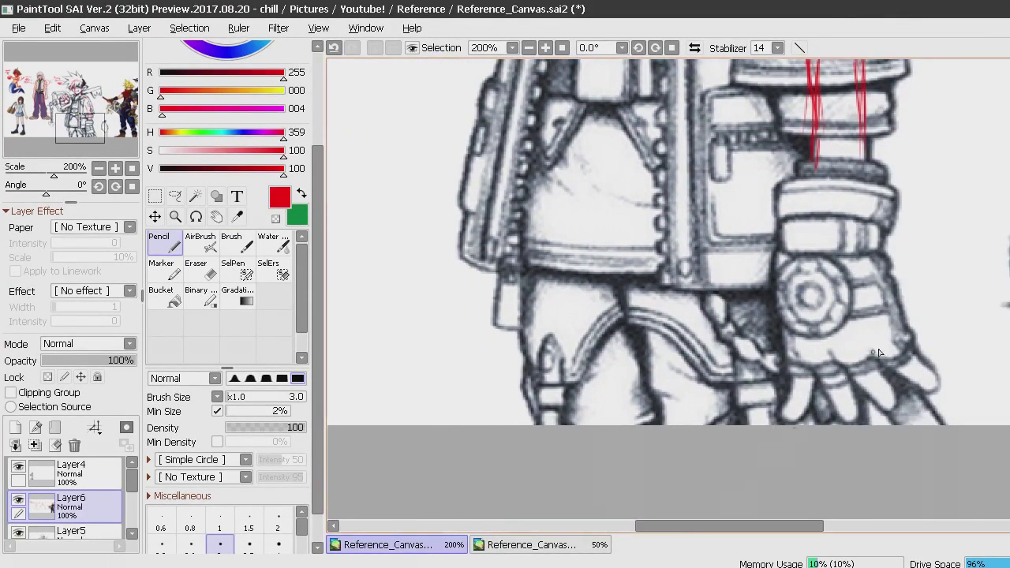
mouse_move(934, 395)
left_mouse_down()
mouse_move(871, 360)
mouse_move(933, 393)
mouse_move(937, 362)
mouse_move(924, 342)
left_mouse_up()
left_click_drag(878, 378, 887, 392)
left_click_drag(873, 353, 896, 403)
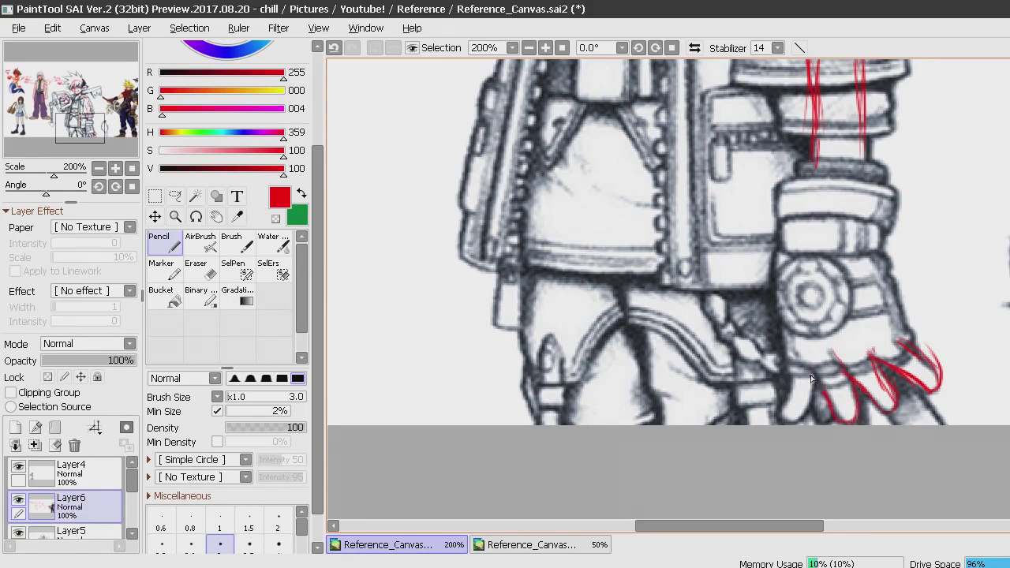
left_click_drag(805, 355, 819, 392)
Draw both sides of the lowered glove in red from the wrist cuff down to the fingers.
left_click_drag(784, 312, 789, 385)
left_click_drag(786, 234, 780, 315)
left_click_drag(787, 227, 787, 351)
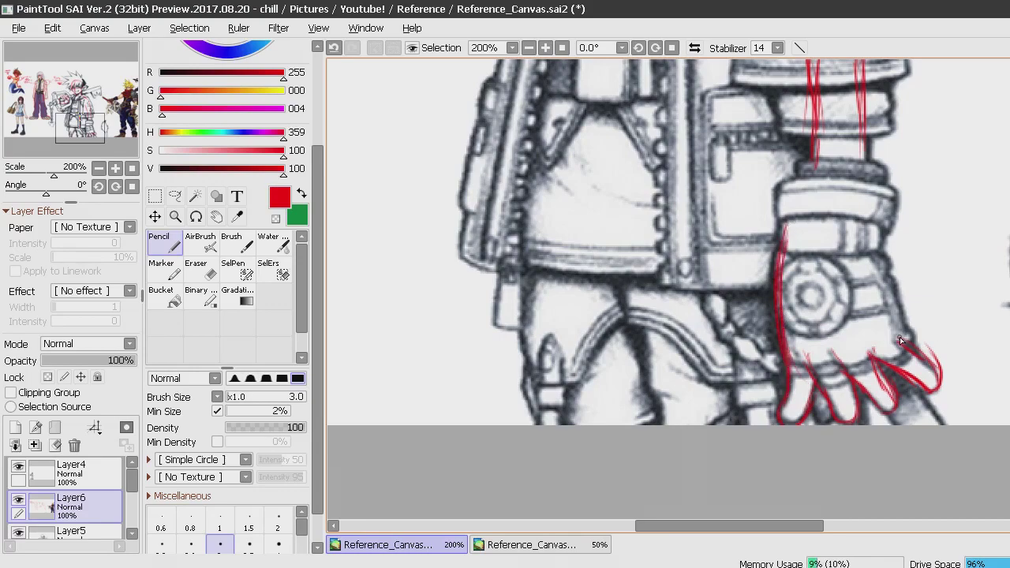
left_click_drag(881, 267, 902, 322)
left_click_drag(867, 250, 895, 293)
left_click_drag(859, 231, 901, 308)
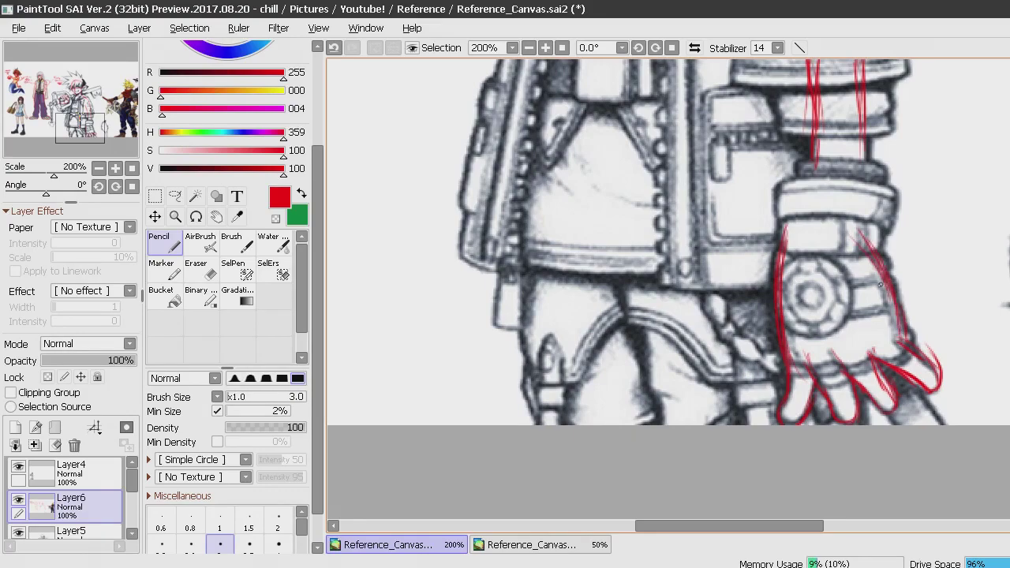
scroll(880, 285, "down", 4)
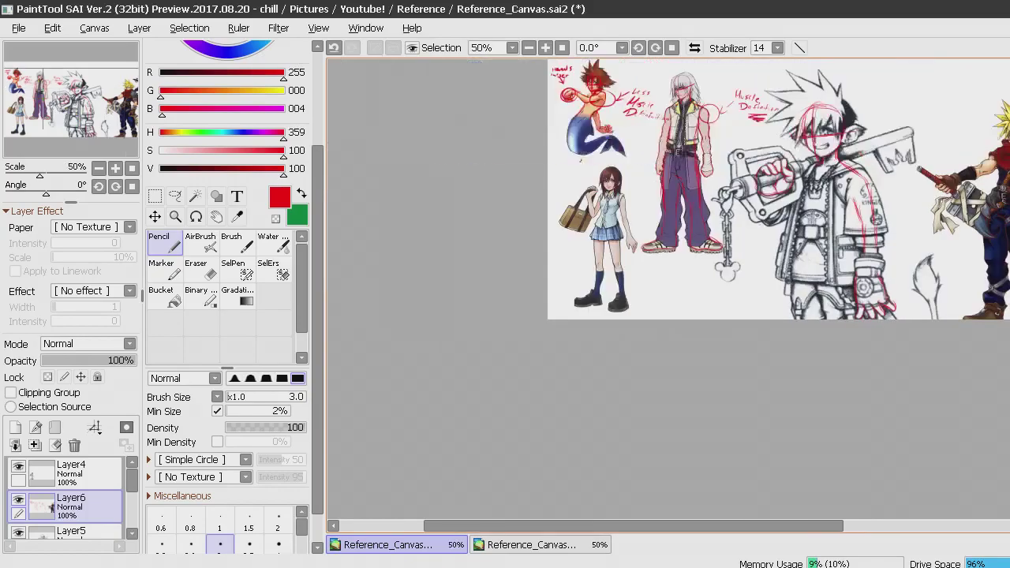
scroll(885, 280, "up", 1)
scroll(881, 284, "up", 5)
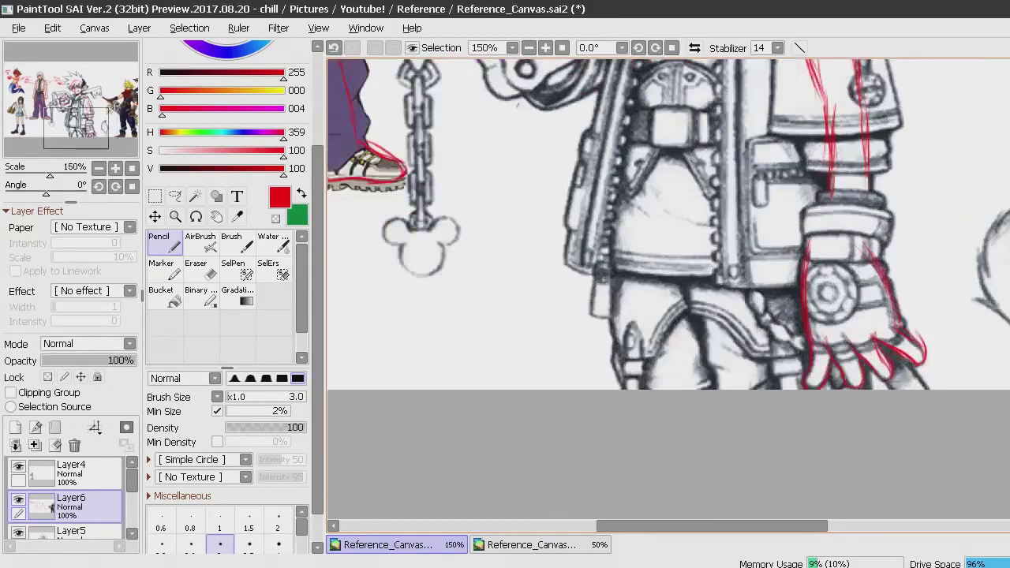
scroll(881, 284, "down", 2)
scroll(881, 283, "up", 4)
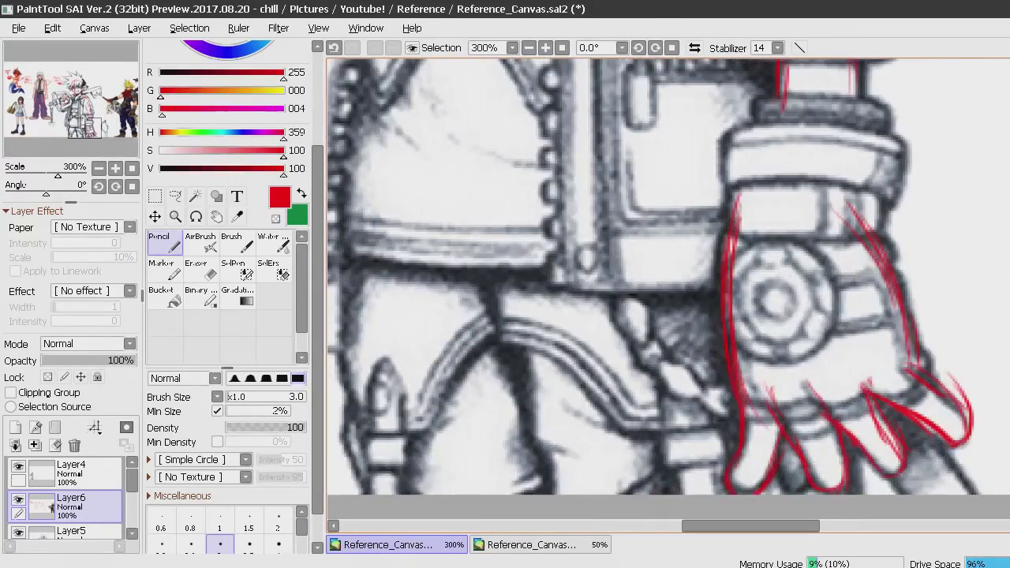
Close the top of the lowered glove's outline along the wrist cuff in red.
mouse_move(752, 190)
left_mouse_down()
mouse_move(838, 195)
mouse_move(853, 207)
mouse_move(736, 195)
left_mouse_up()
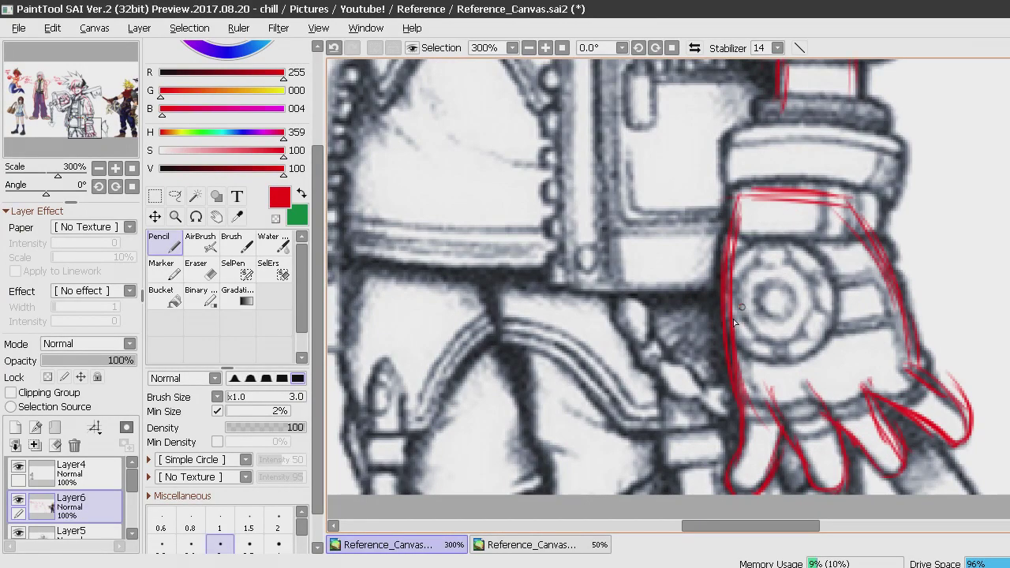
Outline both sides of the blond swordsman's bare lowered arm between the metal bands in red.
left_click_drag(756, 527, 872, 526)
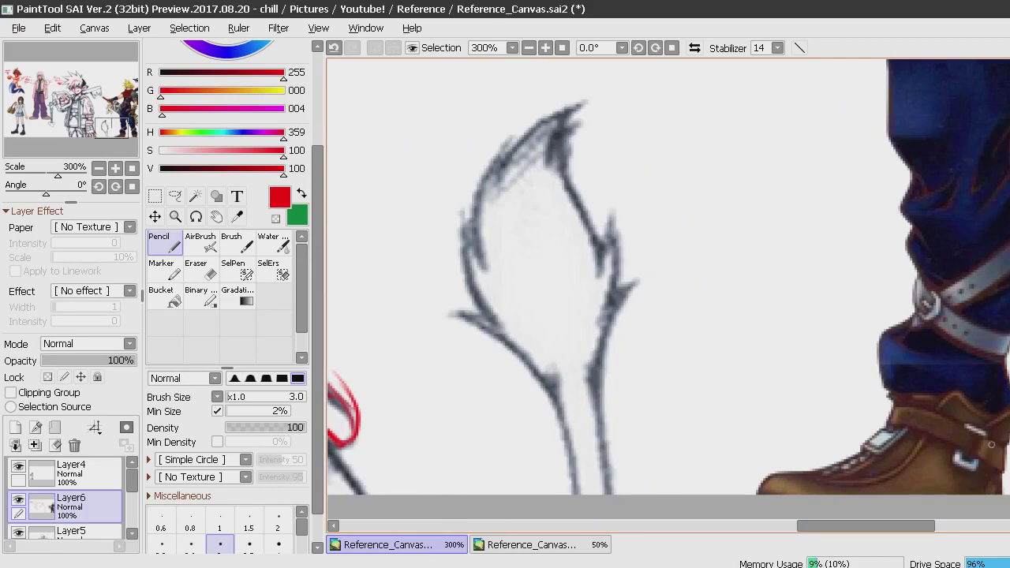
scroll(993, 276, "up", 10)
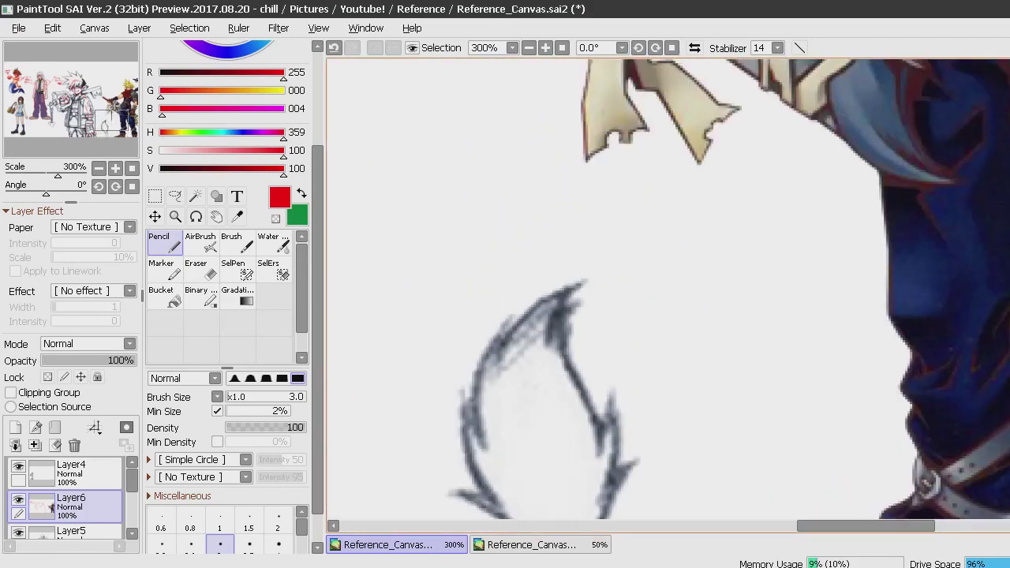
left_click_drag(834, 526, 896, 527)
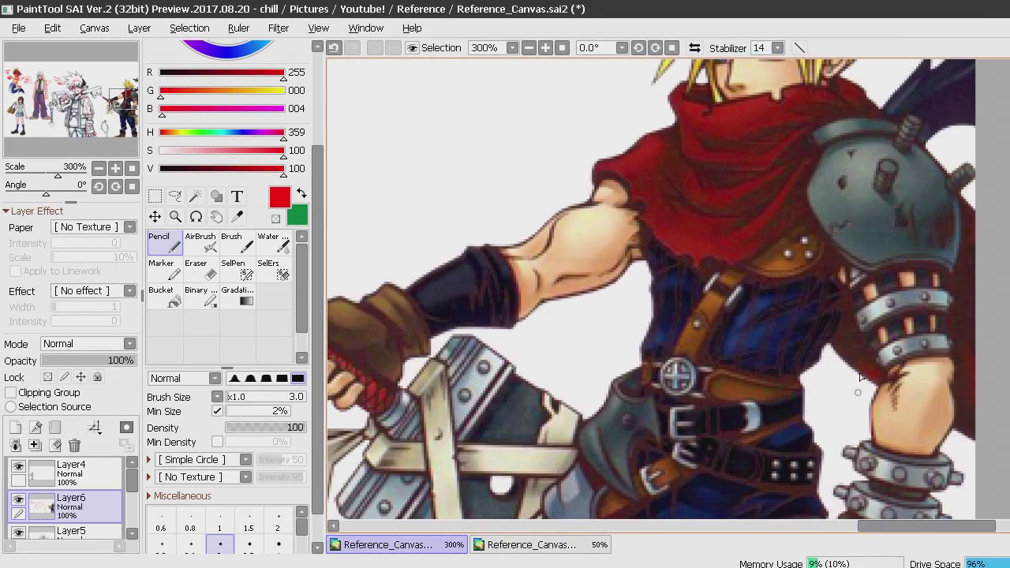
left_click_drag(868, 433, 890, 382)
left_click_drag(874, 448, 885, 381)
left_click_drag(939, 454, 951, 380)
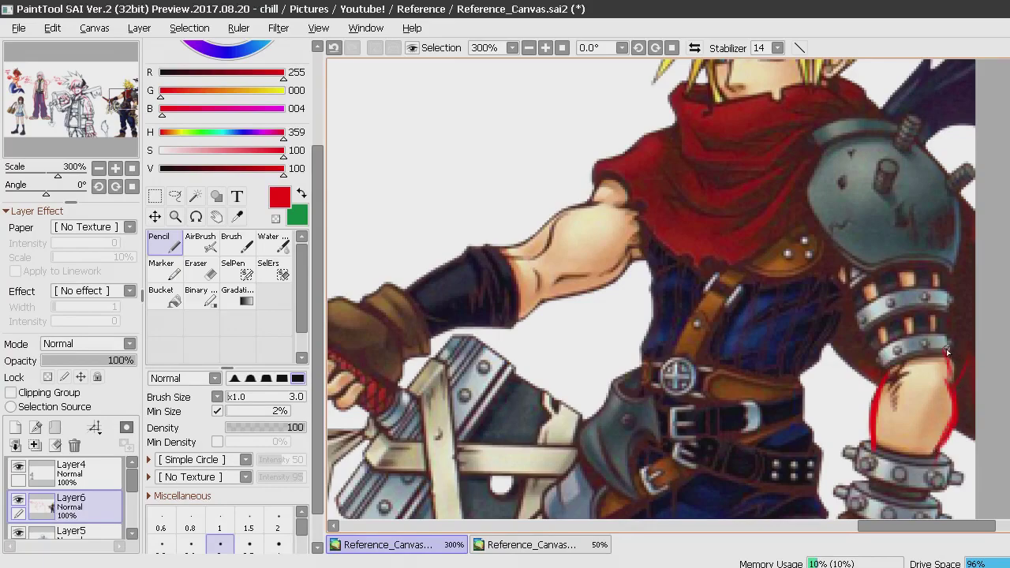
Trace the swordsman's caped shoulder and the muscle contours of his extended bare arm in red.
mouse_move(612, 181)
left_mouse_down()
mouse_move(622, 159)
mouse_move(591, 210)
mouse_move(626, 153)
mouse_move(611, 170)
mouse_move(672, 136)
left_mouse_up()
left_click_drag(608, 165, 666, 137)
left_click_drag(607, 203, 562, 213)
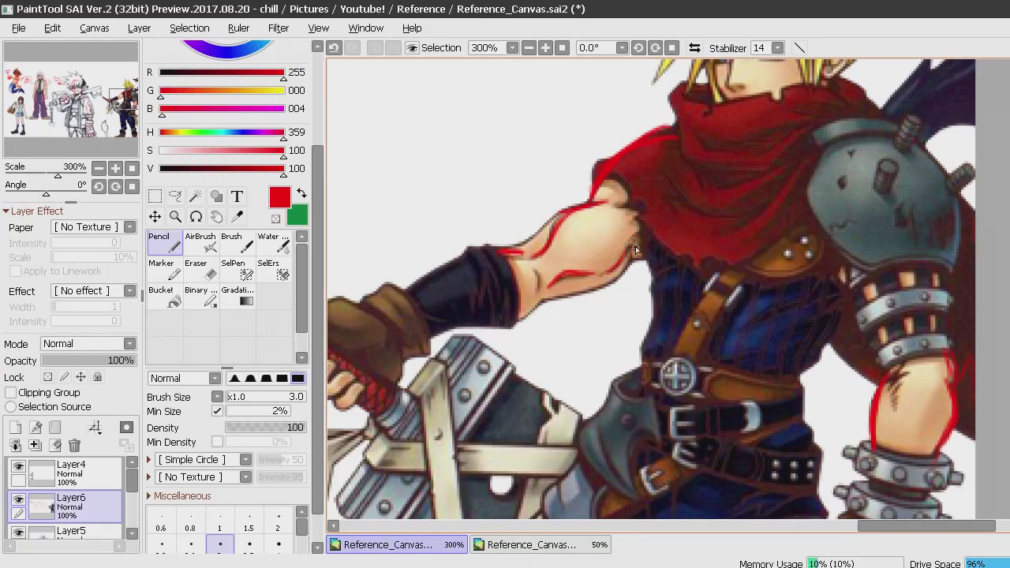
mouse_move(636, 267)
left_mouse_down()
mouse_move(616, 285)
mouse_move(541, 304)
mouse_move(515, 326)
left_mouse_up()
mouse_move(569, 202)
left_mouse_down()
mouse_move(554, 227)
mouse_move(500, 253)
mouse_move(565, 209)
left_mouse_up()
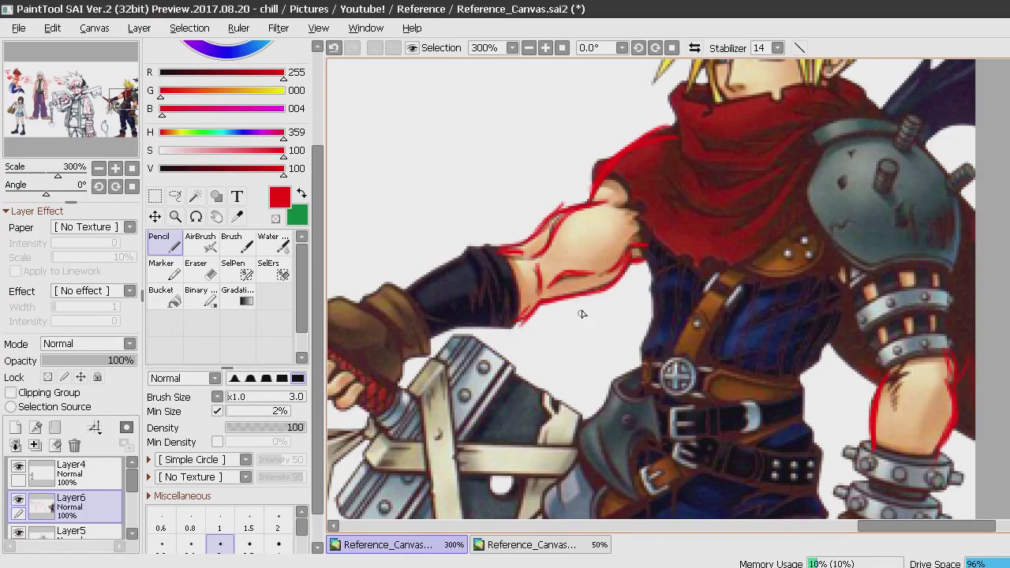
Trace both sides of the swordsman's torso down to the waist and reinforce the underside of his extended arm in red.
left_click_drag(654, 279, 660, 307)
left_click_drag(835, 304, 807, 371)
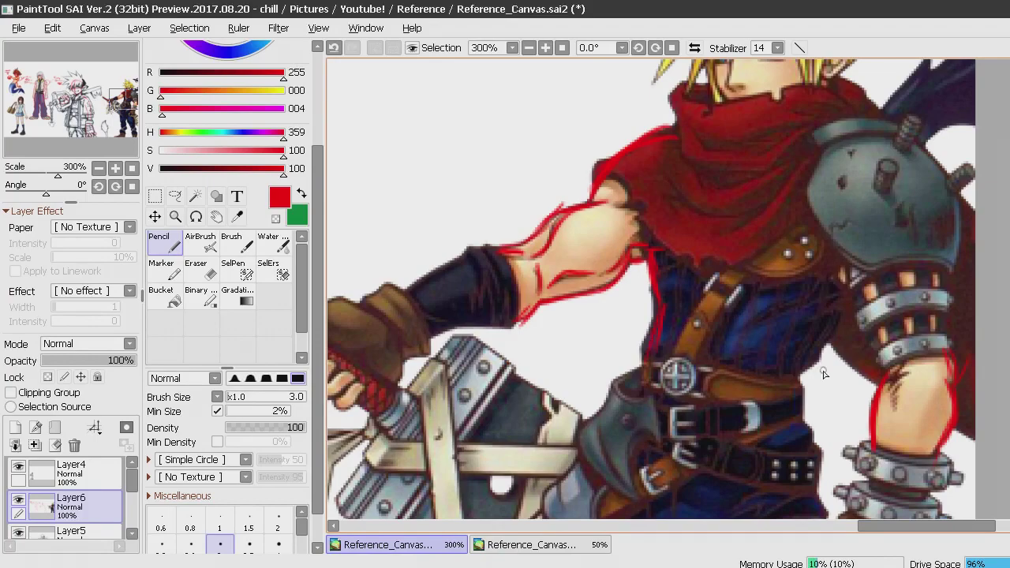
left_click_drag(844, 290, 800, 377)
scroll(652, 289, "down", 8)
scroll(652, 289, "up", 9)
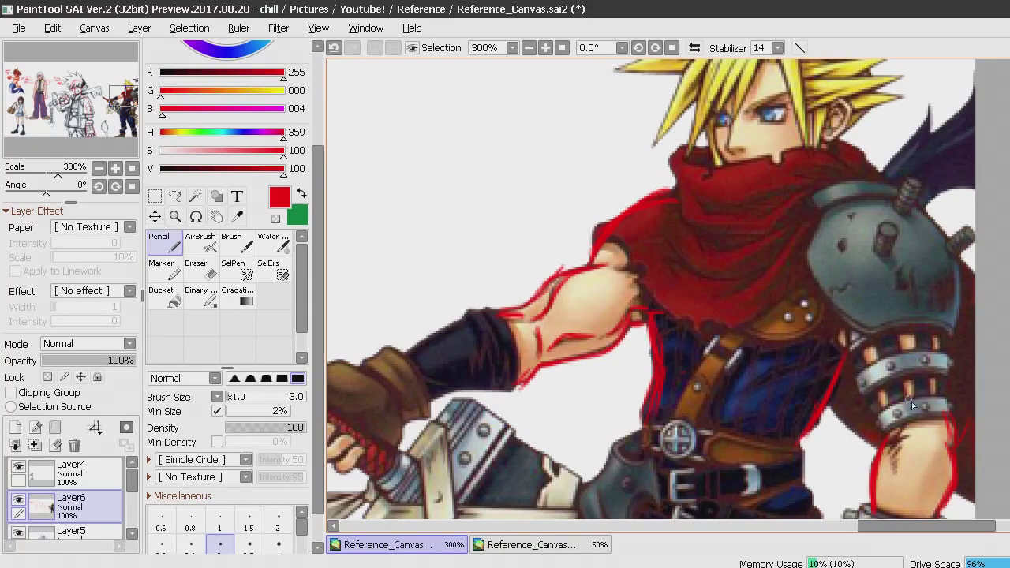
scroll(652, 289, "down", 4)
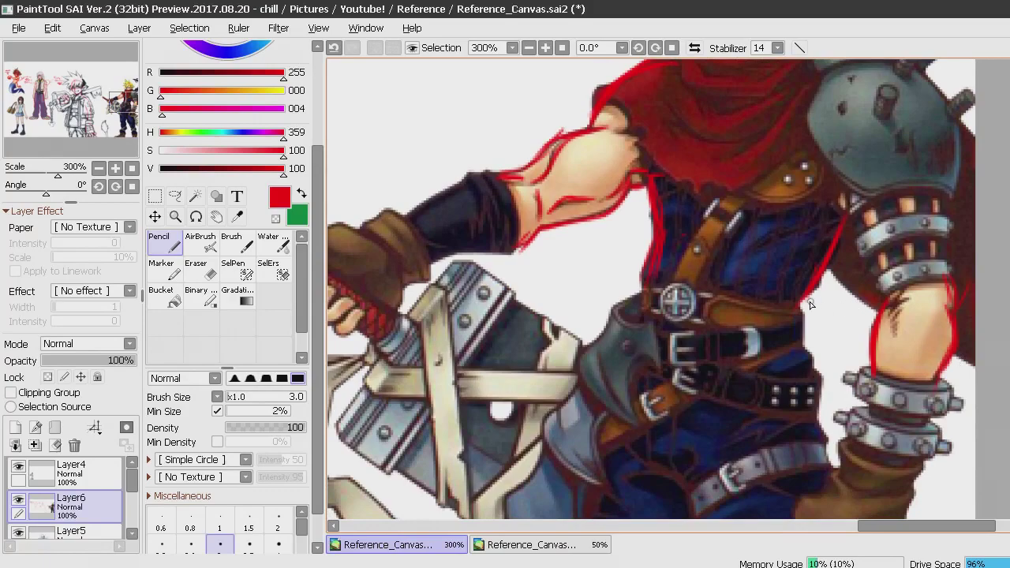
left_click_drag(813, 292, 798, 329)
mouse_move(620, 196)
left_mouse_down()
mouse_move(590, 224)
mouse_move(554, 231)
left_mouse_up()
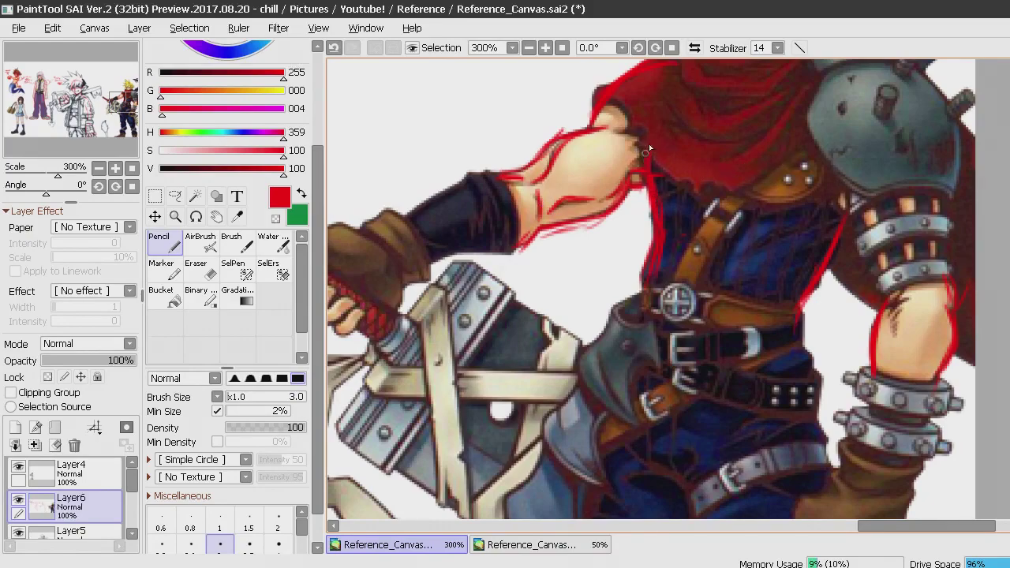
left_click_drag(679, 202, 705, 206)
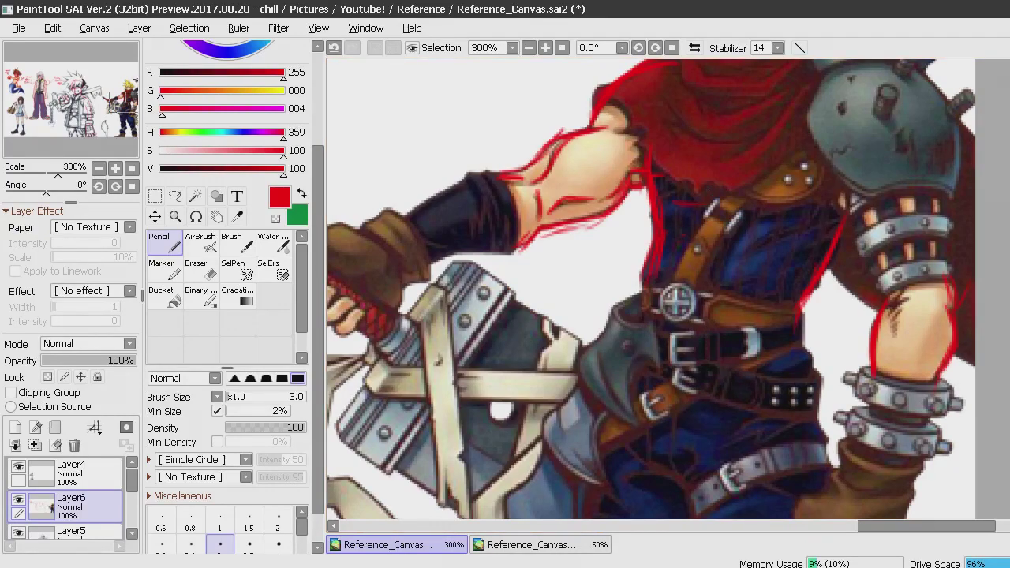
Examine the swordsman's head, shoulders and torso proportions.
scroll(709, 190, "up", 3)
scroll(651, 289, "down", 3)
scroll(652, 289, "up", 9)
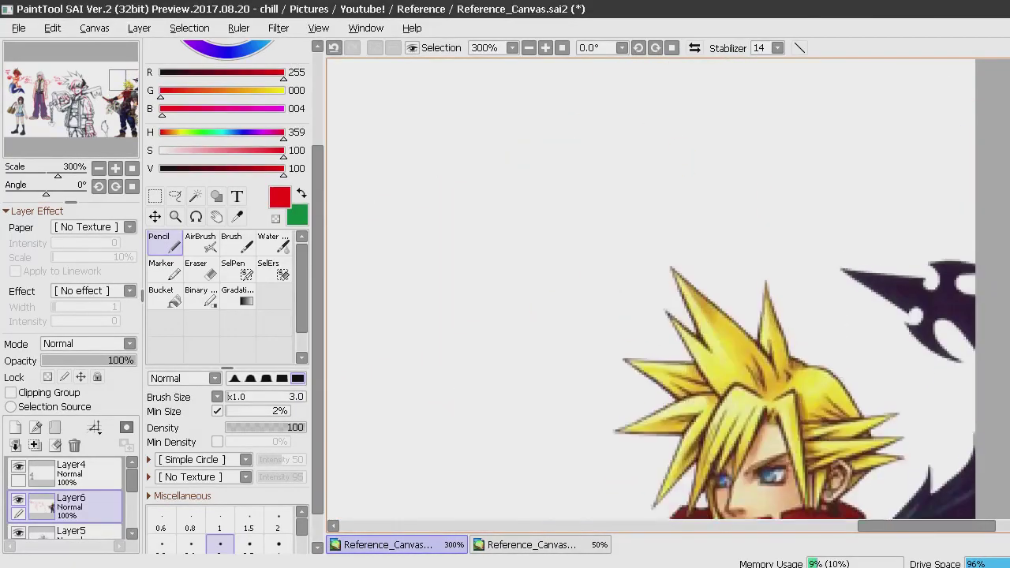
scroll(651, 289, "down", 8)
scroll(651, 289, "up", 4)
scroll(652, 288, "down", 1)
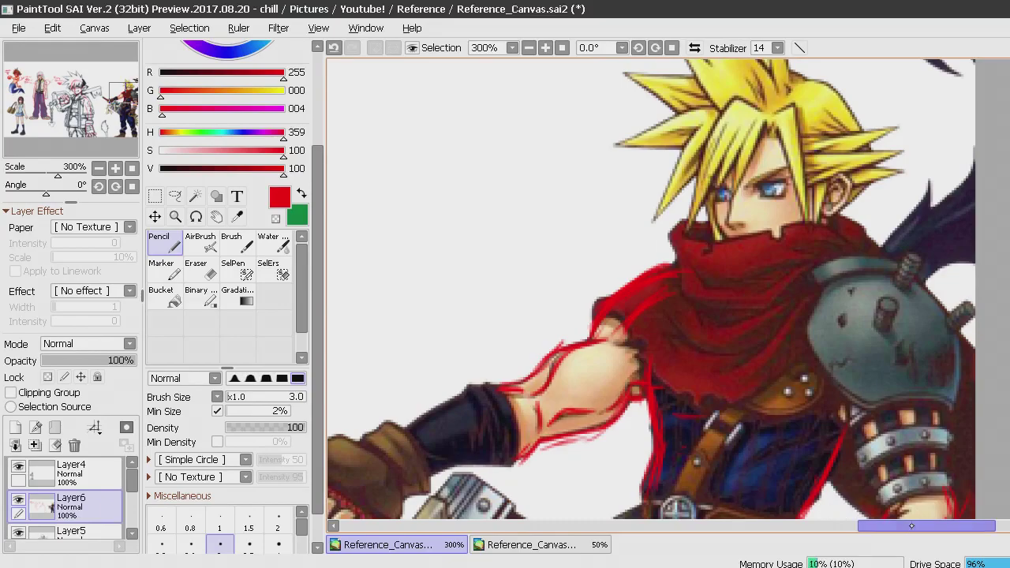
Examine the red-haired schoolgirl's whole figure, ending with a close look at her head and shoulders.
mouse_move(906, 526)
left_mouse_down()
mouse_move(395, 523)
mouse_move(528, 522)
mouse_move(482, 523)
left_mouse_up()
scroll(668, 289, "down", 15)
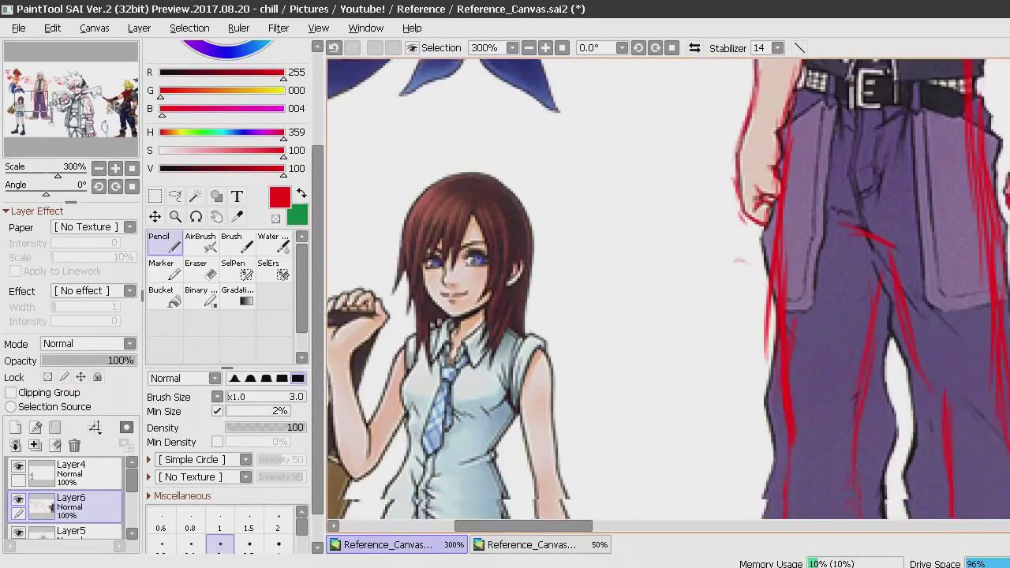
scroll(668, 289, "up", 5)
scroll(961, 376, "up", 5)
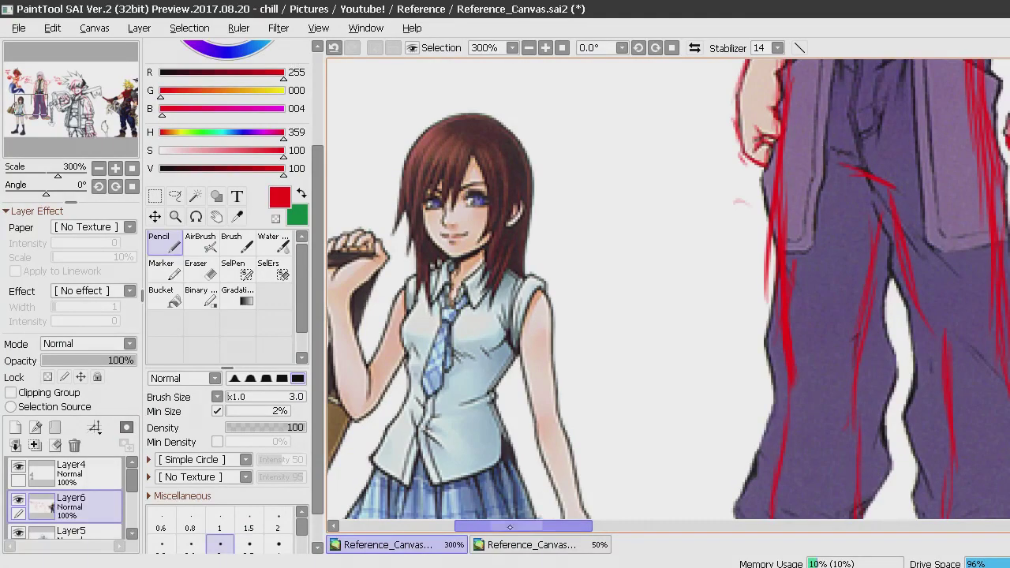
left_click_drag(510, 527, 481, 526)
scroll(669, 289, "down", 1)
scroll(668, 289, "up", 2)
scroll(669, 289, "down", 1)
scroll(669, 289, "up", 2)
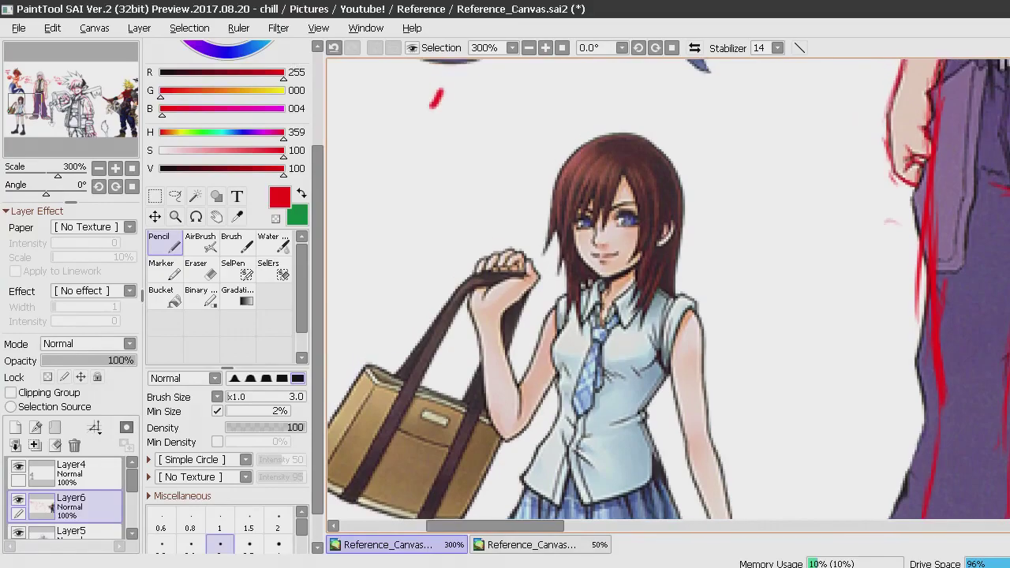
scroll(668, 290, "down", 12)
scroll(667, 290, "up", 20)
scroll(667, 290, "down", 10)
scroll(667, 290, "up", 4)
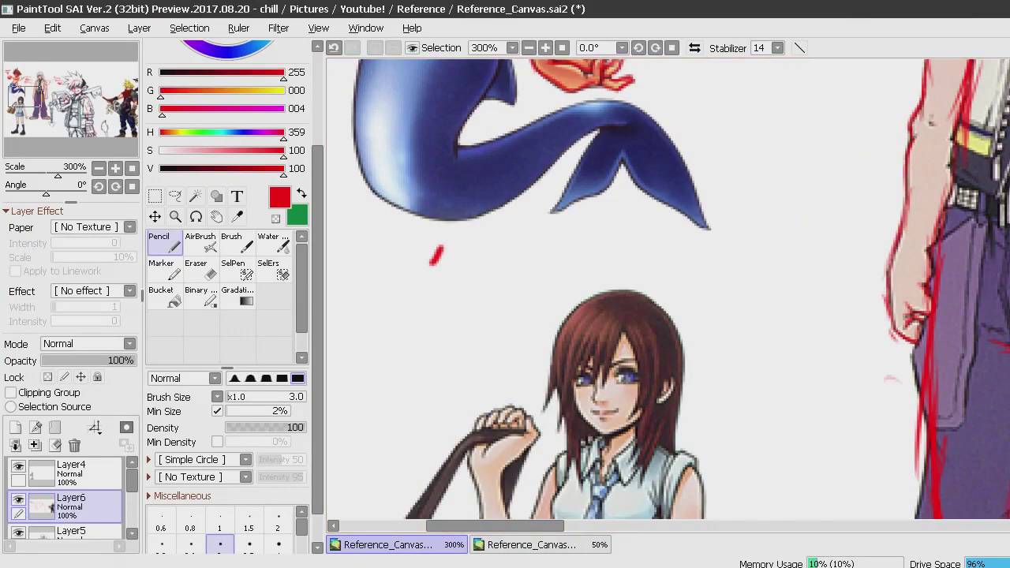
scroll(628, 196, "down", 4)
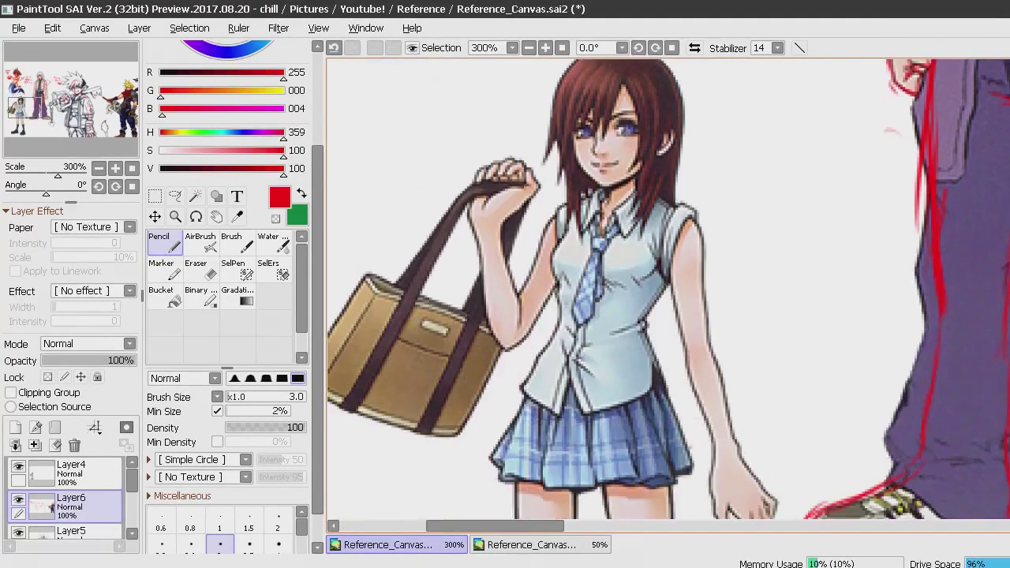
scroll(628, 196, "up", 1)
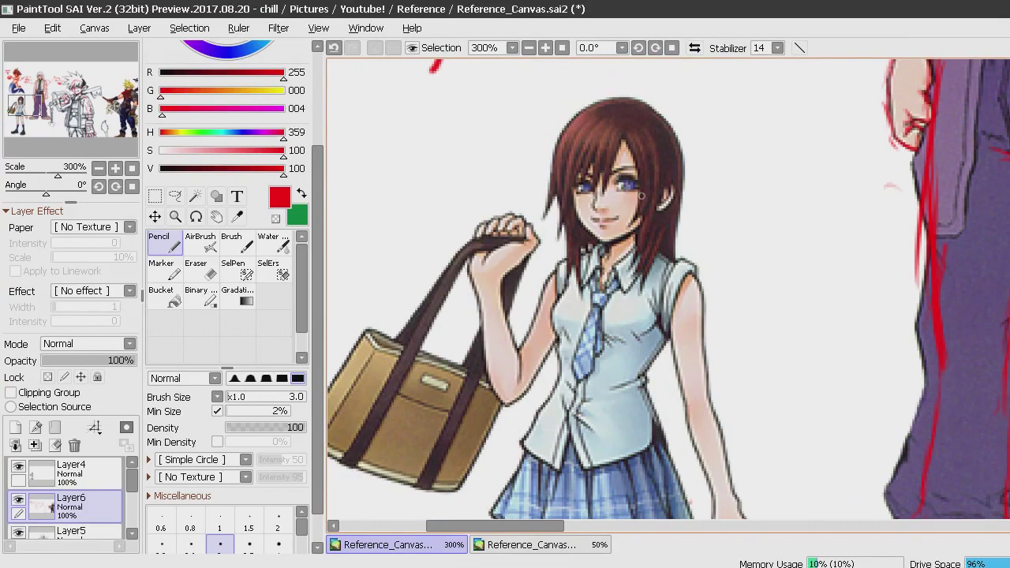
scroll(627, 197, "up", 1)
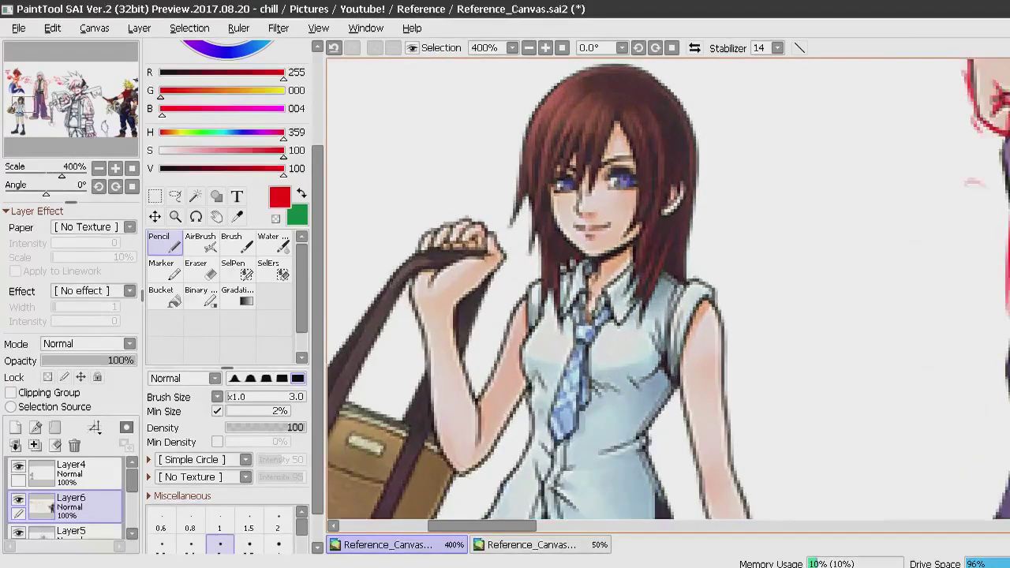
scroll(642, 195, "up", 1)
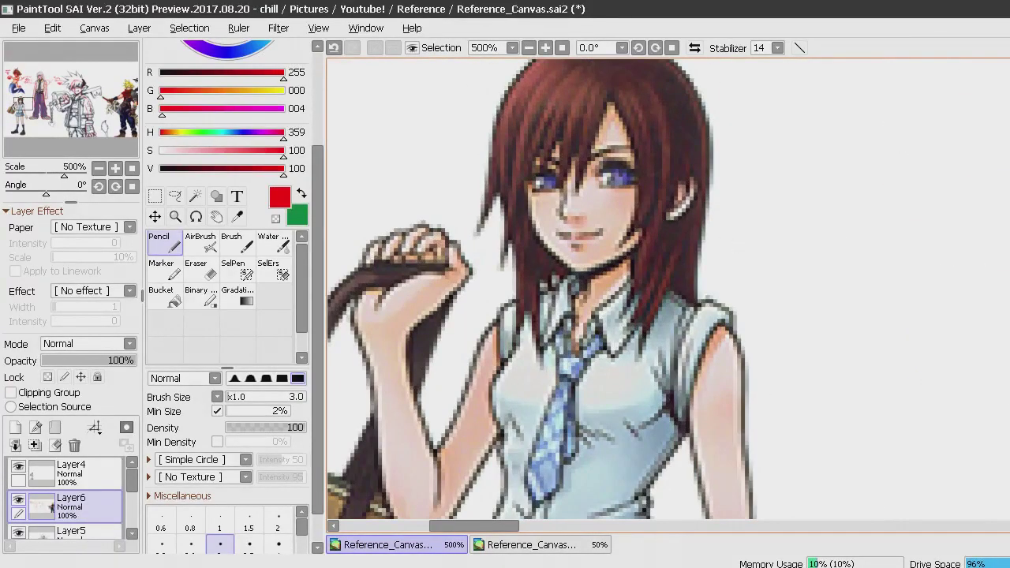
left_click_drag(1006, 268, 1005, 260)
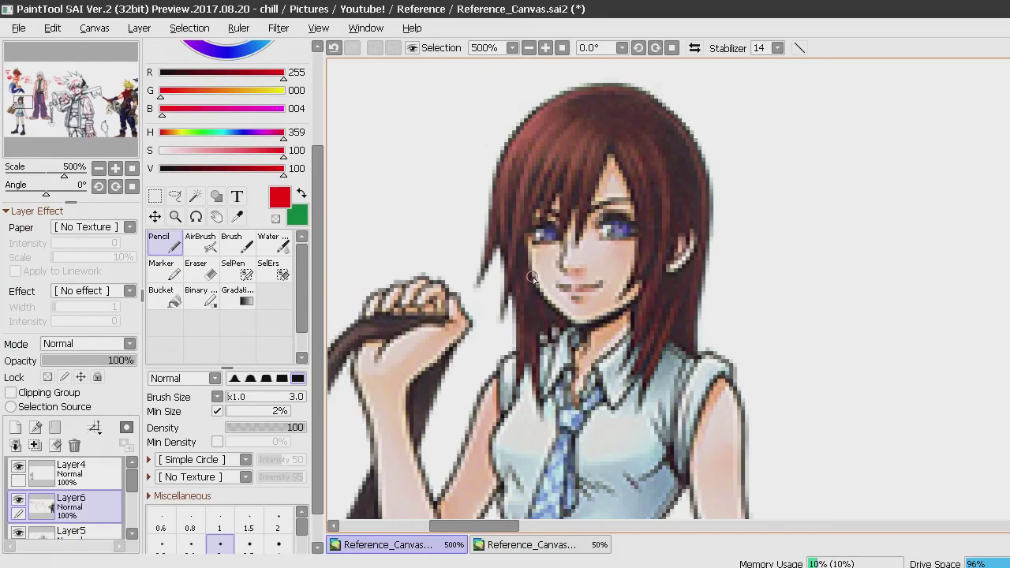
Try to outline the schoolgirl's face and head oval in red on Layer4 and undo the strokes.
left_click_drag(810, 182, 780, 314)
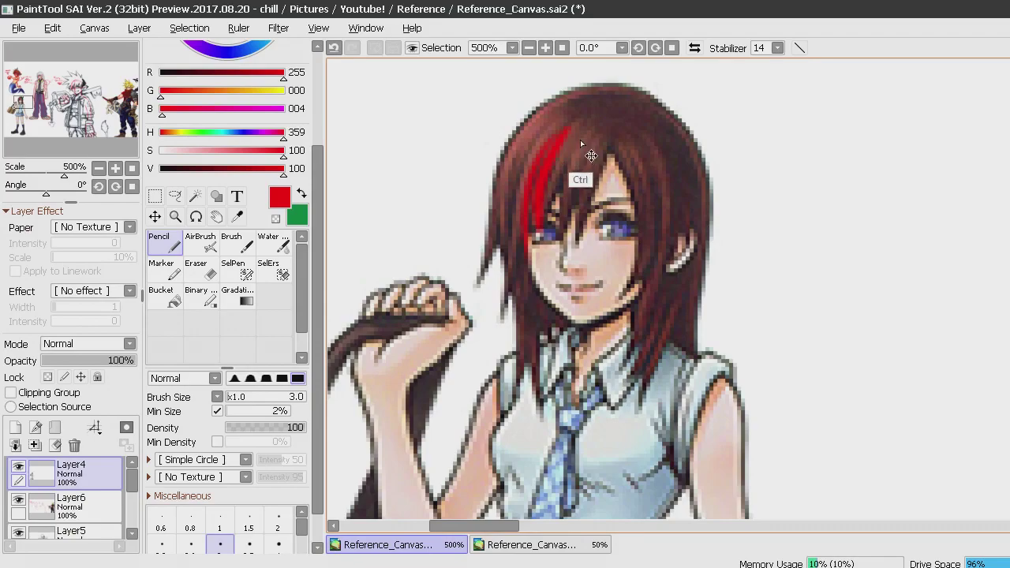
key("ctrl+z")
key("ctrl+z")
mouse_move(592, 105)
left_mouse_down()
mouse_move(528, 218)
mouse_move(561, 140)
mouse_move(520, 252)
mouse_move(537, 167)
mouse_move(534, 278)
mouse_move(519, 215)
mouse_move(526, 271)
mouse_move(548, 307)
mouse_move(540, 293)
mouse_move(588, 332)
mouse_move(555, 309)
mouse_move(613, 316)
mouse_move(602, 322)
mouse_move(645, 292)
left_mouse_up()
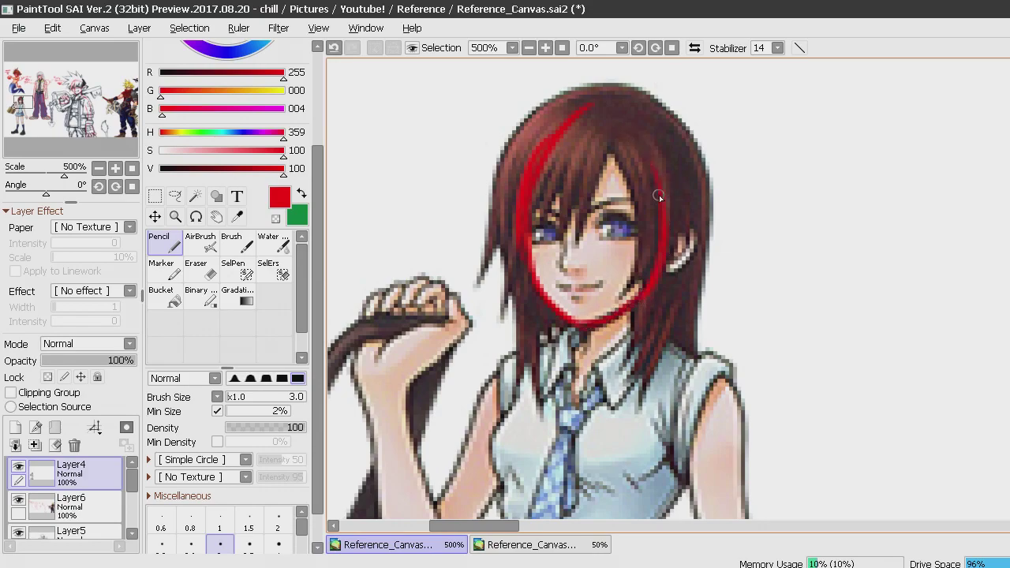
mouse_move(653, 167)
left_mouse_down()
mouse_move(588, 127)
mouse_move(621, 148)
mouse_move(514, 170)
left_mouse_up()
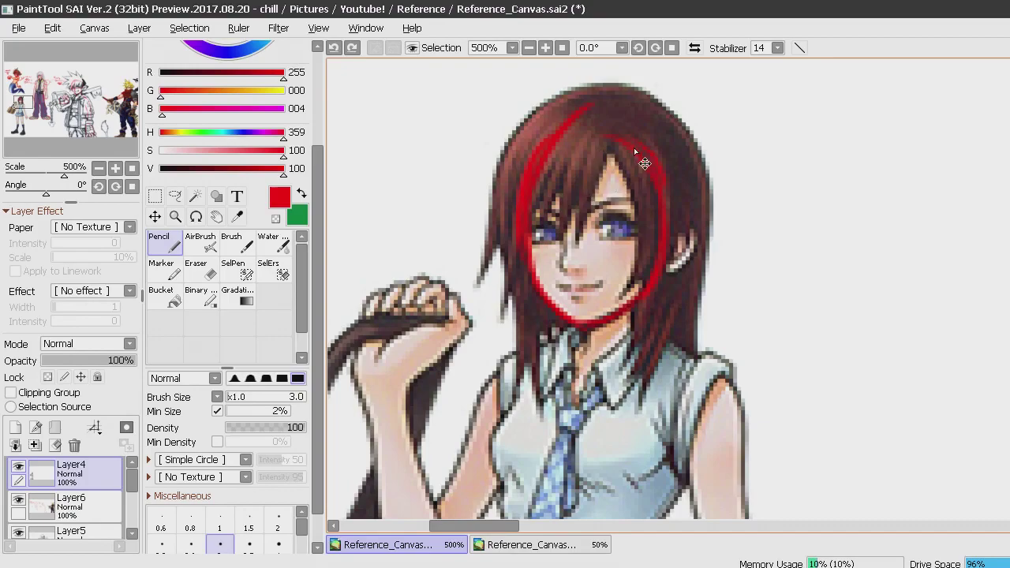
key("ctrl+z")
key("ctrl+z")
key("ctrl+z")
key("ctrl+z")
key("ctrl+z")
key("ctrl+z")
key("ctrl+z")
key("ctrl+z")
key("ctrl+z")
key("ctrl+z")
key("ctrl+z")
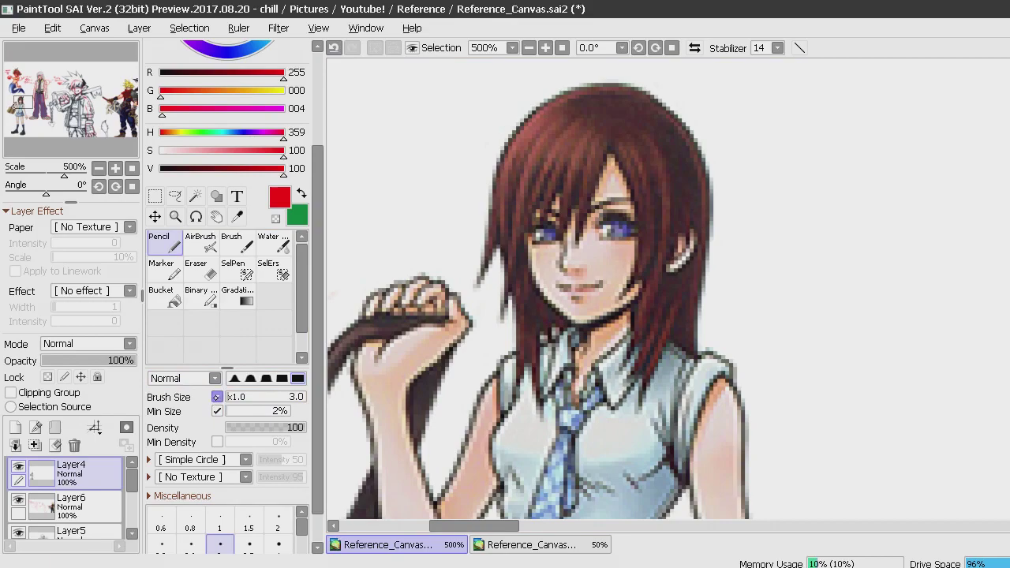
Set the brush size to 1.7 in the x0.1 range and outline the schoolgirl's head as a red oval.
left_click(216, 397)
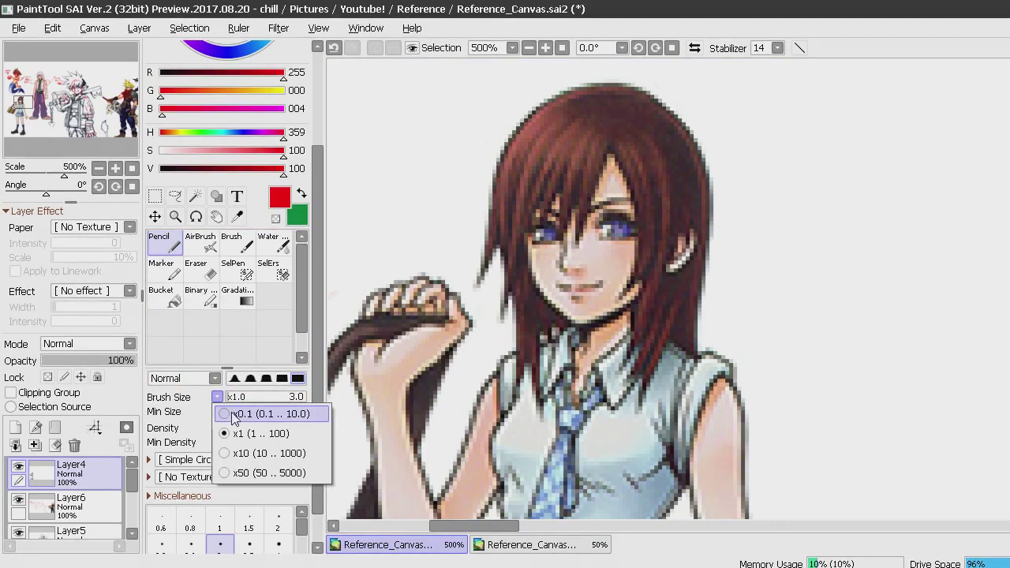
left_click(232, 415)
left_click(241, 396)
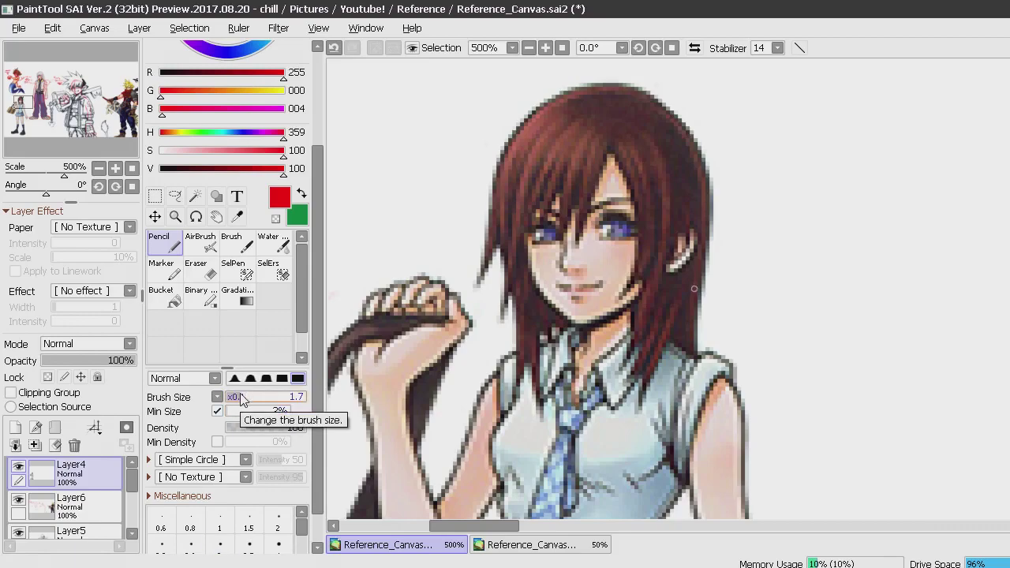
left_click_drag(584, 99, 519, 154)
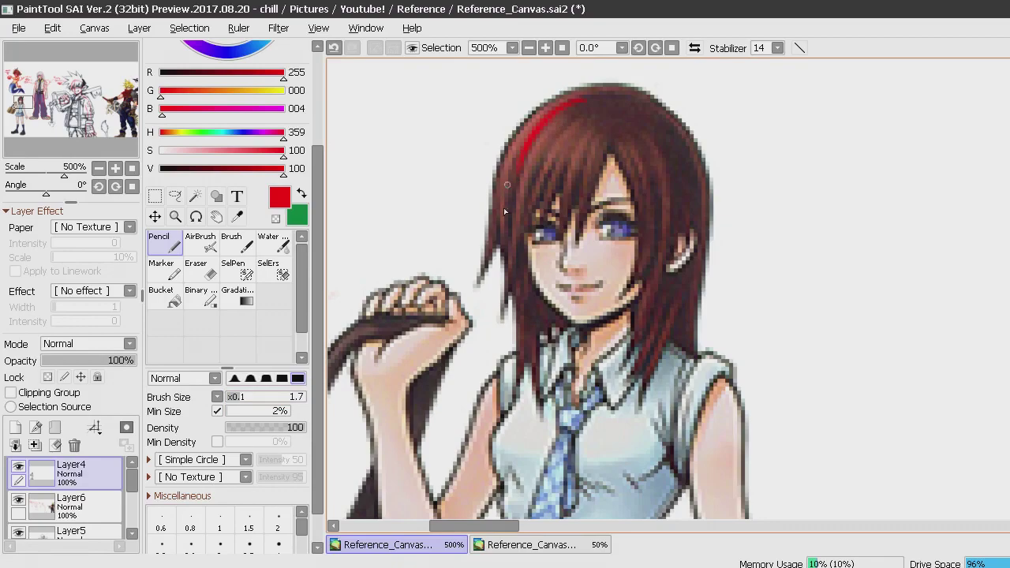
mouse_move(542, 269)
left_mouse_down()
mouse_move(541, 307)
mouse_move(538, 292)
mouse_move(591, 337)
mouse_move(555, 315)
mouse_move(578, 327)
mouse_move(617, 315)
left_mouse_up()
mouse_move(519, 235)
left_mouse_down()
mouse_move(539, 150)
mouse_move(600, 131)
mouse_move(639, 137)
mouse_move(622, 144)
mouse_move(654, 244)
mouse_move(664, 239)
mouse_move(611, 306)
left_mouse_up()
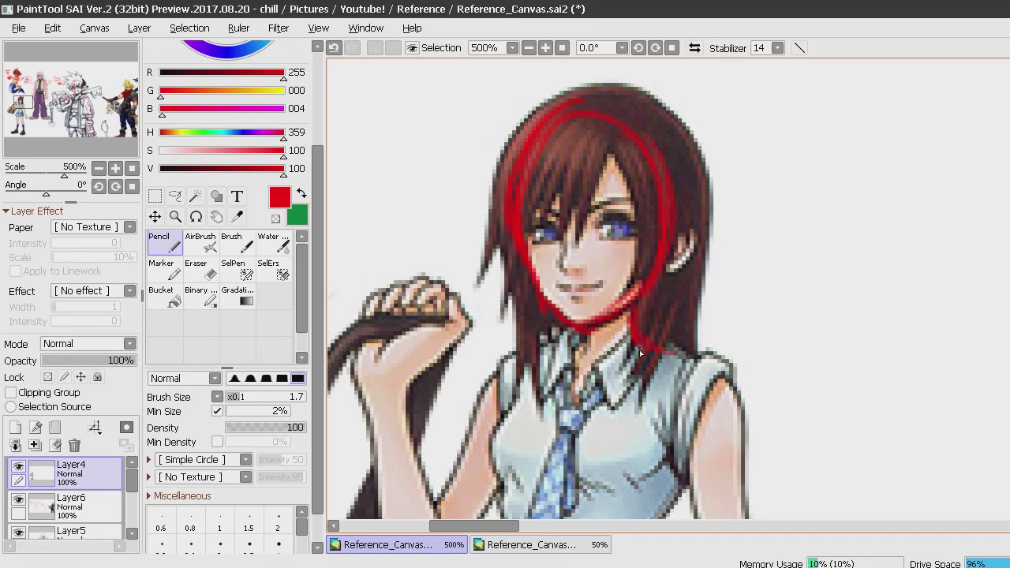
Trace the schoolgirl's neck and shoulder lines and the contours of her raised arm in red.
mouse_move(635, 340)
left_mouse_down()
mouse_move(722, 371)
mouse_move(742, 434)
left_mouse_up()
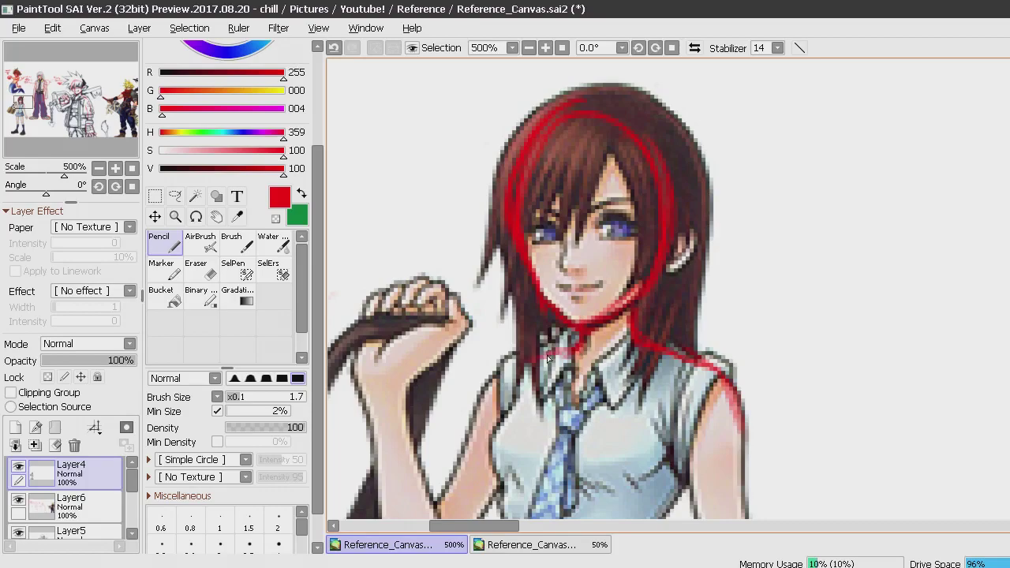
mouse_move(512, 371)
left_mouse_down()
mouse_move(487, 395)
mouse_move(499, 385)
mouse_move(434, 507)
left_mouse_up()
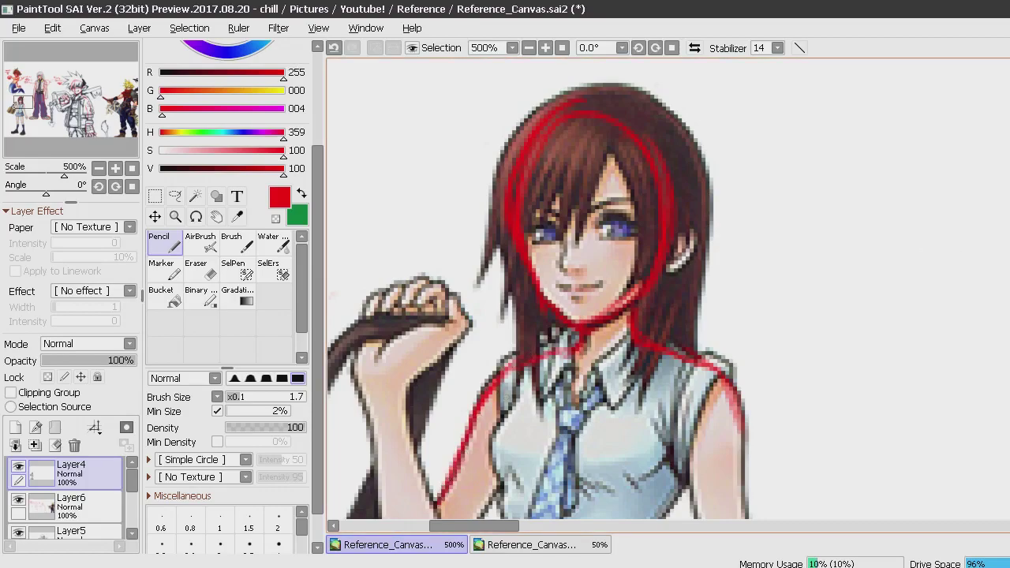
scroll(565, 289, "down", 3)
scroll(565, 289, "up", 1)
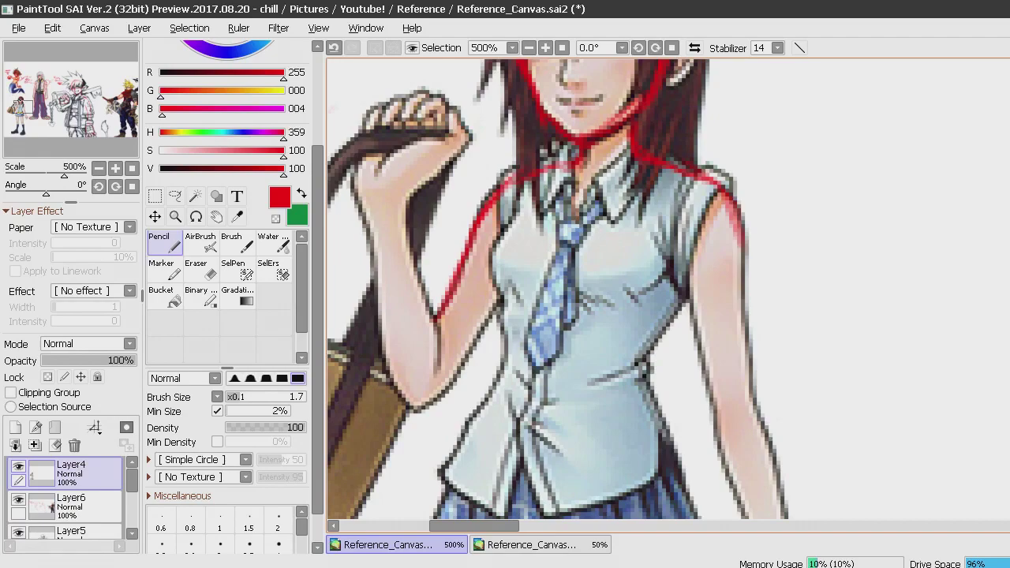
left_click_drag(409, 205, 438, 314)
left_click_drag(420, 259, 435, 319)
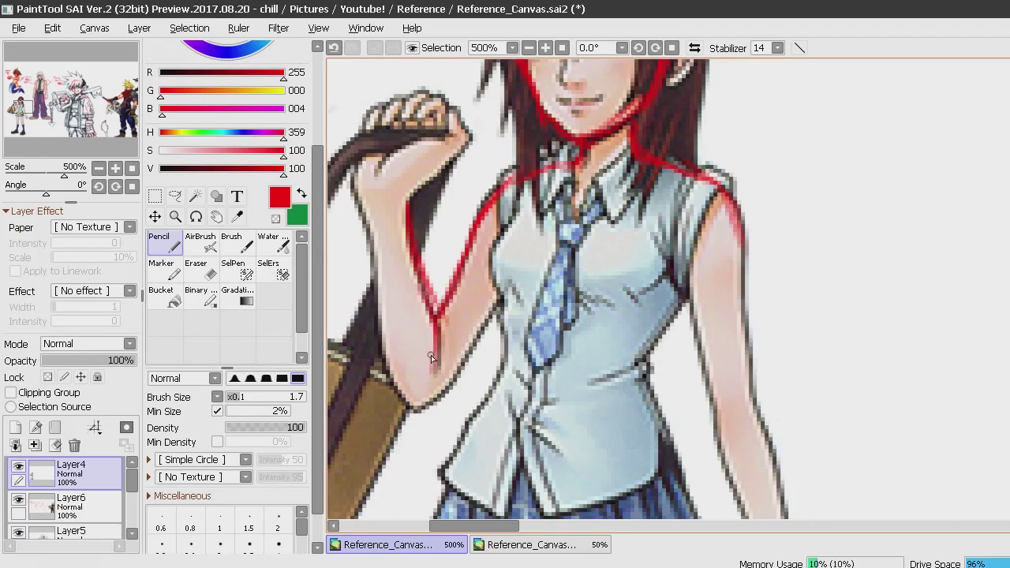
mouse_move(360, 203)
left_mouse_down()
mouse_move(355, 231)
mouse_move(381, 283)
mouse_move(388, 359)
left_mouse_up()
mouse_move(378, 284)
left_mouse_down()
mouse_move(413, 415)
mouse_move(454, 390)
mouse_move(443, 387)
mouse_move(473, 344)
mouse_move(487, 301)
left_mouse_up()
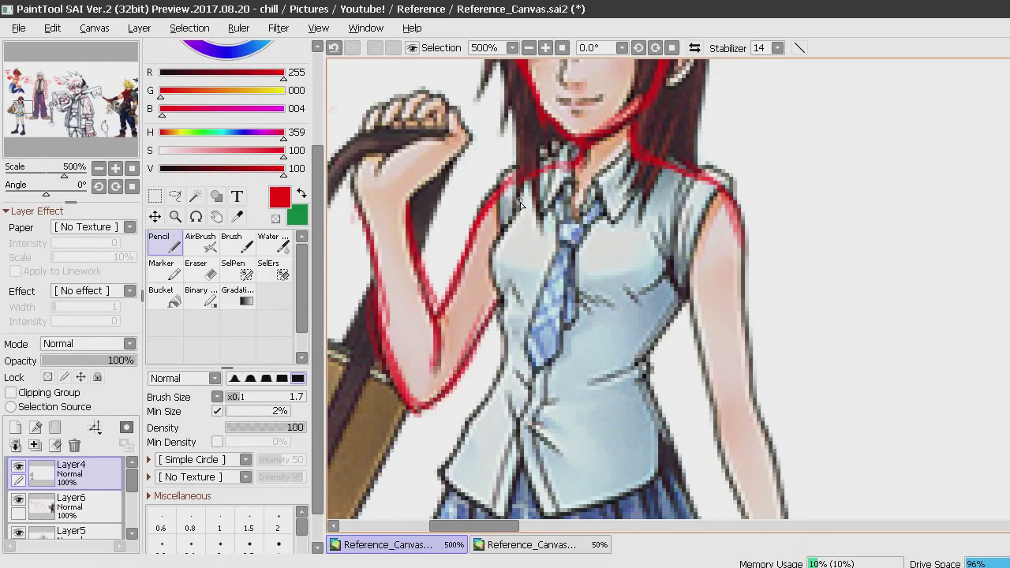
Trace both sides of the schoolgirl's chest in red, continuing the side beside her lowered arm in to the waist.
mouse_move(511, 226)
left_mouse_down()
mouse_move(493, 261)
mouse_move(496, 297)
left_mouse_up()
left_click_drag(486, 253, 499, 312)
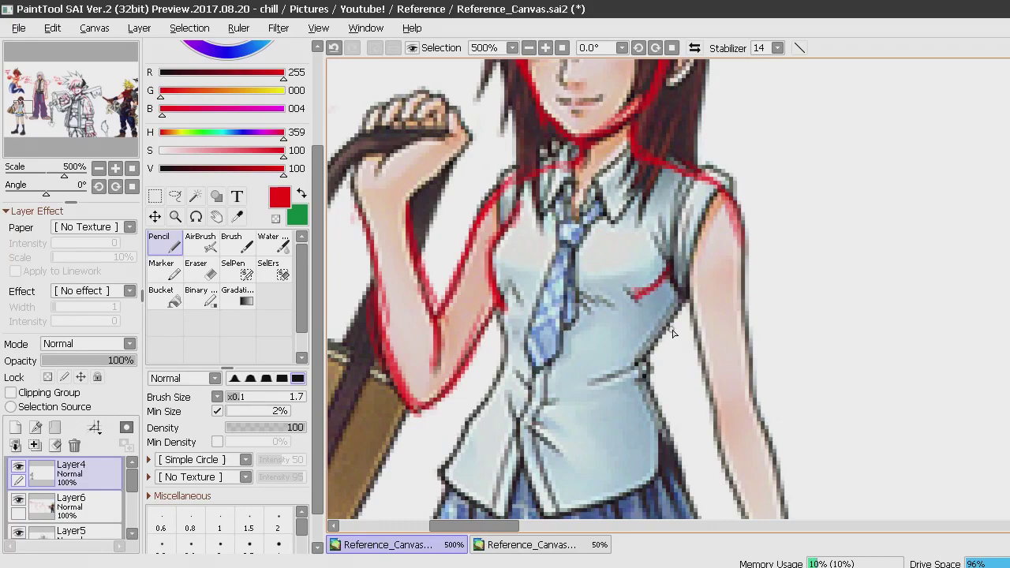
mouse_move(679, 304)
left_mouse_down()
mouse_move(638, 372)
mouse_move(680, 311)
mouse_move(640, 365)
mouse_move(650, 369)
mouse_move(641, 370)
mouse_move(656, 418)
left_mouse_up()
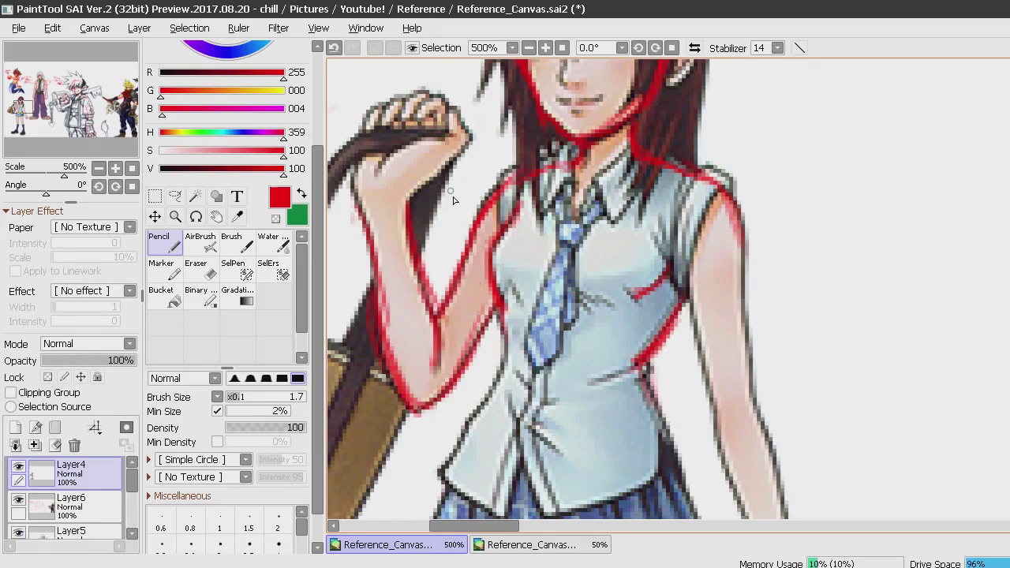
Circle the schoolgirl's raised fist with red ovals and draw a red arrow pointing down at it.
mouse_move(491, 162)
left_mouse_down()
mouse_move(420, 225)
mouse_move(430, 74)
mouse_move(395, 203)
left_mouse_up()
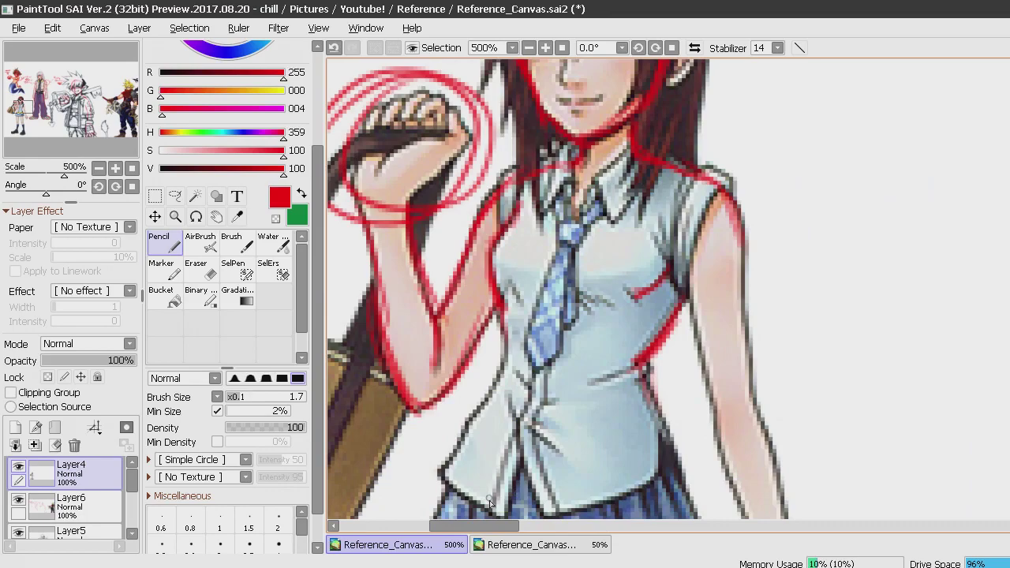
left_click_drag(446, 529, 423, 528)
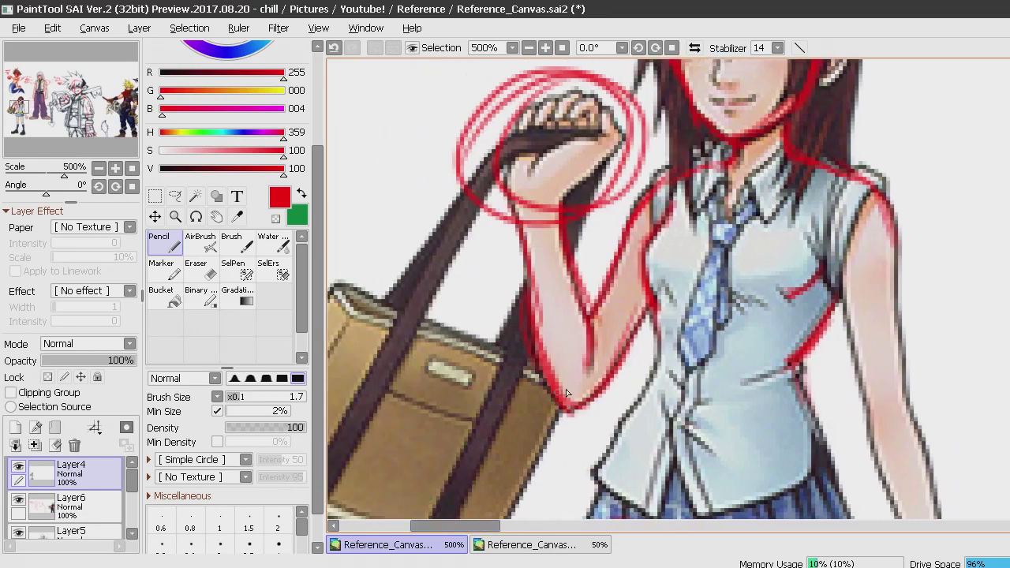
scroll(632, 292, "up", 4)
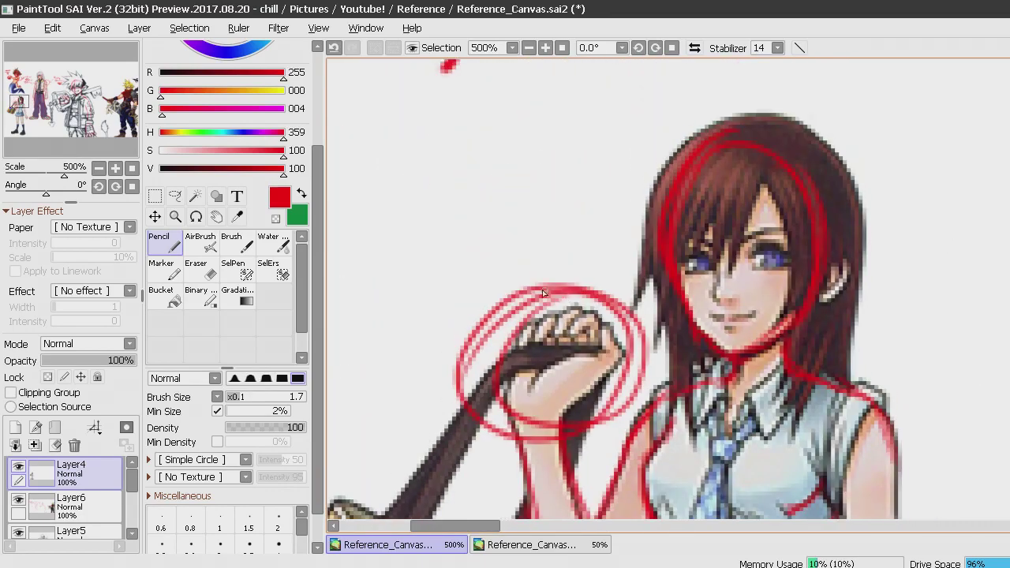
mouse_move(497, 180)
left_mouse_down()
mouse_move(517, 280)
mouse_move(547, 302)
left_mouse_up()
left_click_drag(545, 294, 543, 229)
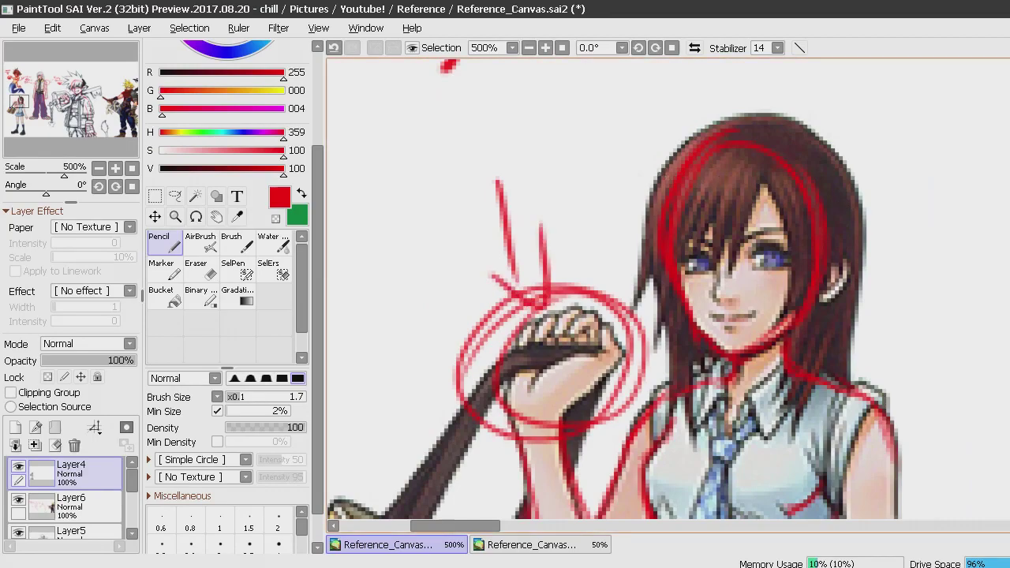
Extend the red line under the schoolgirl's bust and mark the inward waist curves on both sides of her shirt.
scroll(861, 154, "up", 4)
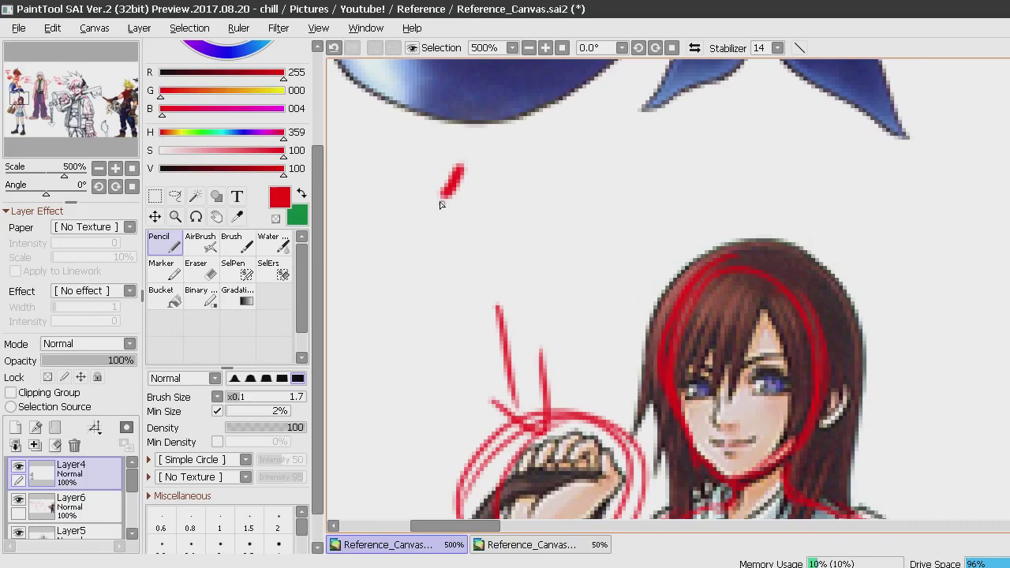
scroll(904, 316, "down", 10)
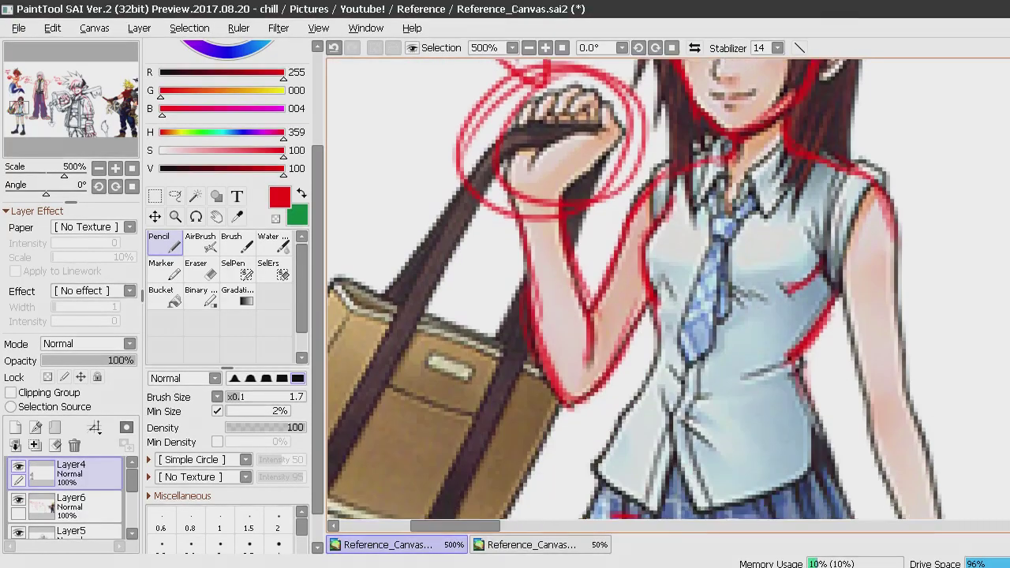
scroll(664, 427, "up", 3)
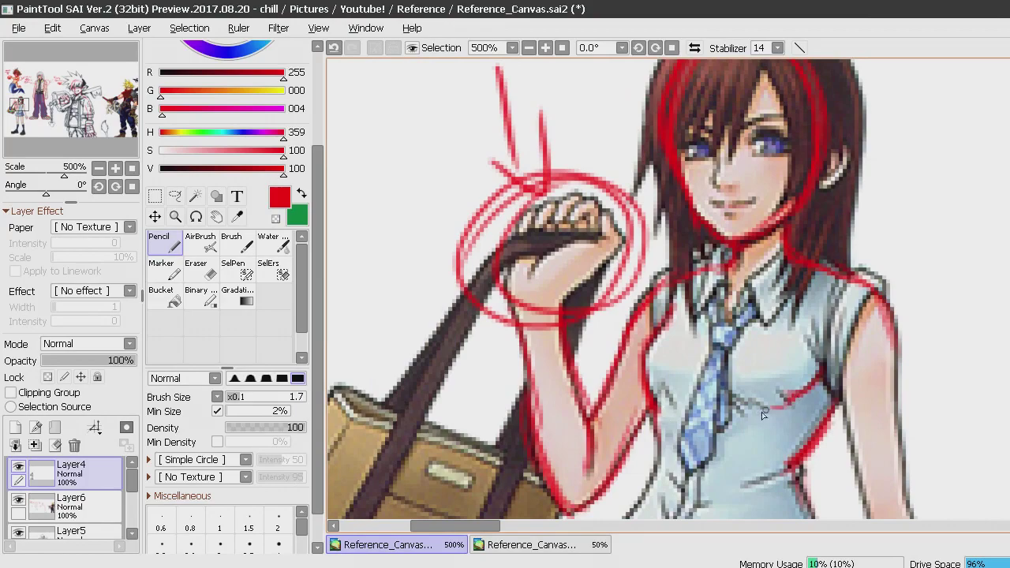
scroll(799, 389, "up", 6)
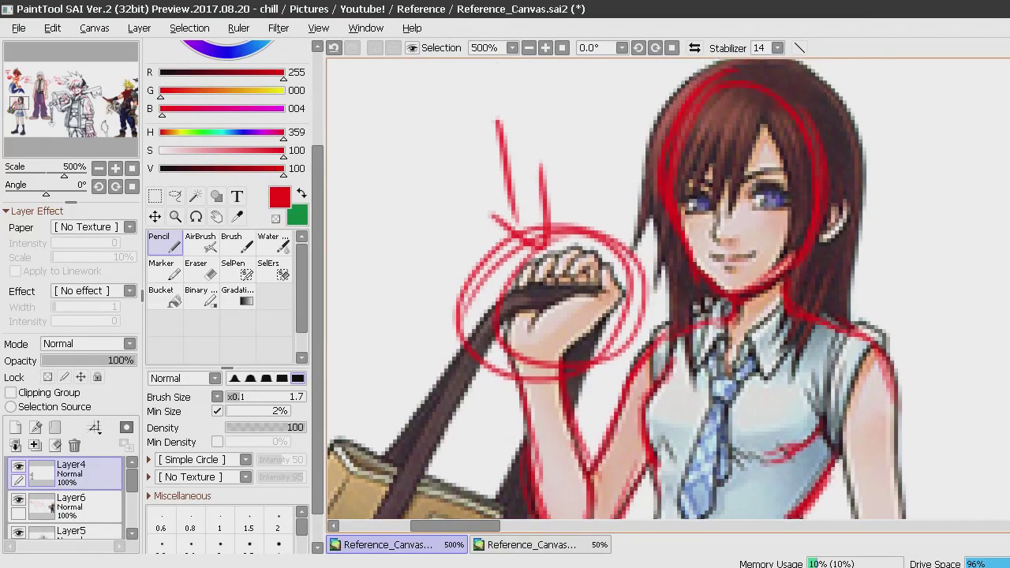
scroll(420, 237, "down", 1)
scroll(393, 199, "down", 14)
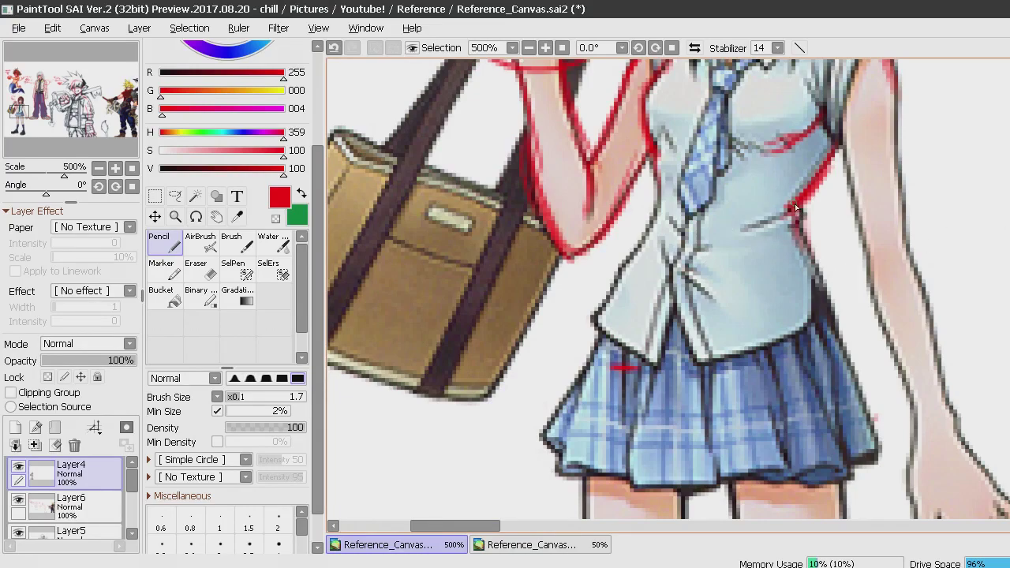
left_click_drag(799, 245, 810, 282)
mouse_move(644, 213)
left_mouse_down()
mouse_move(654, 143)
mouse_move(663, 206)
left_mouse_up()
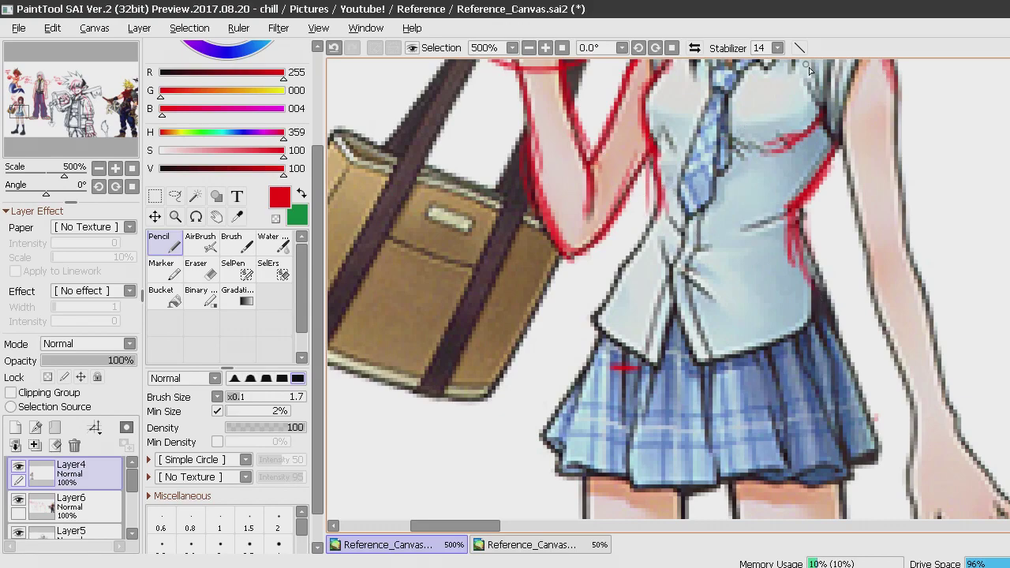
Trace the schoolgirl's bag-side hip in red from the waist through the skirt to the top of the thigh.
left_click_drag(662, 218, 610, 300)
mouse_move(646, 247)
left_mouse_down()
mouse_move(601, 341)
mouse_move(598, 358)
mouse_move(615, 319)
mouse_move(588, 399)
left_mouse_up()
left_click_drag(592, 535, 590, 541)
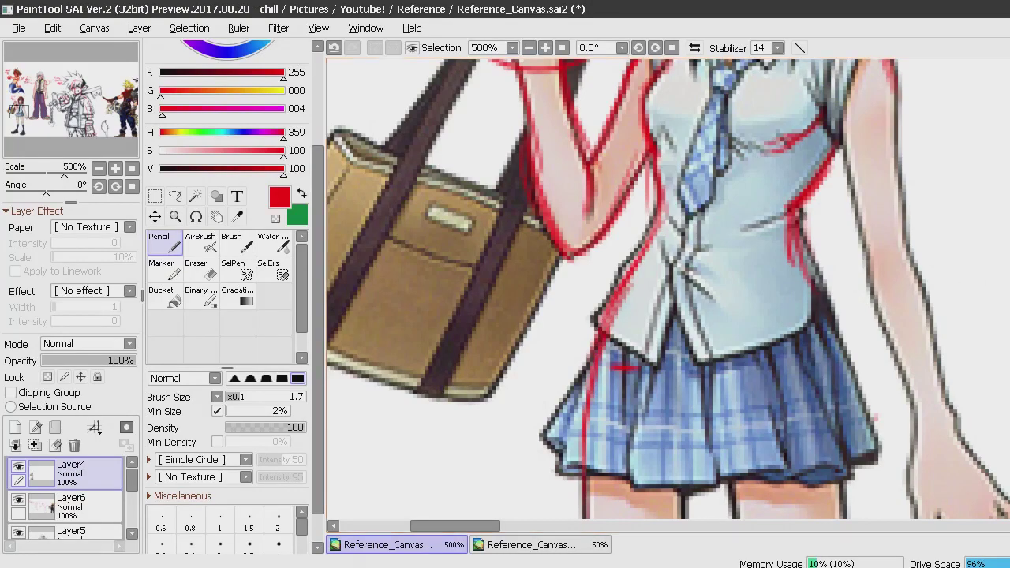
Trace the schoolgirl's opposite hip in red from the waist through the skirt and down the outer thigh toward the knee.
scroll(668, 289, "down", 3)
scroll(668, 288, "up", 5)
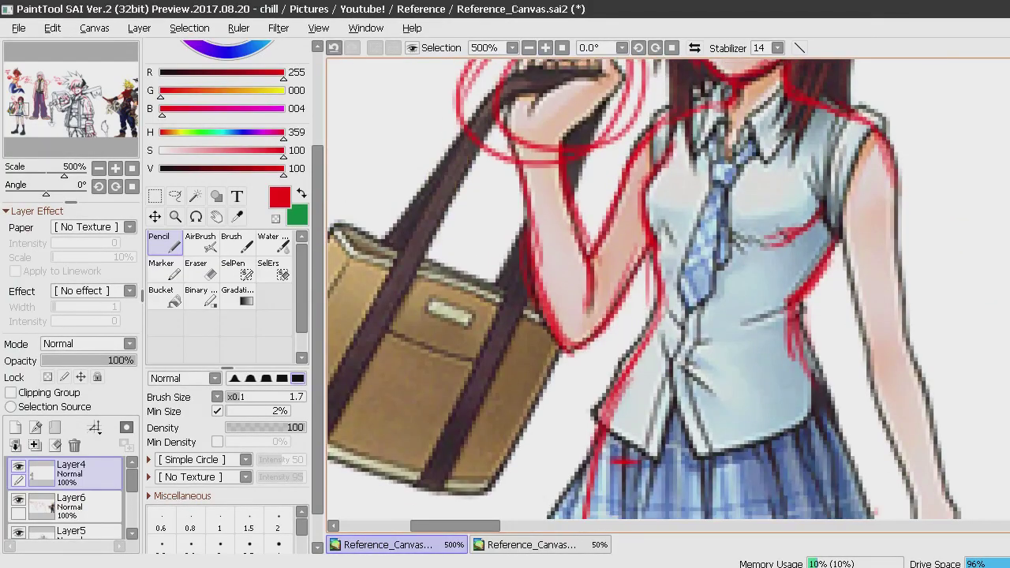
left_click_drag(793, 340, 838, 425)
left_click_drag(807, 367, 859, 472)
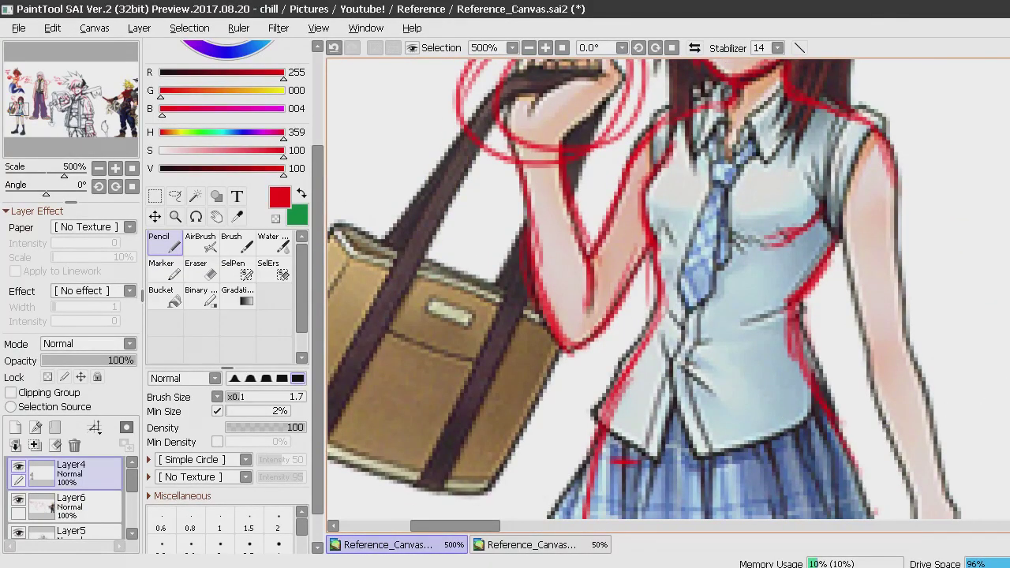
scroll(828, 143, "down", 3)
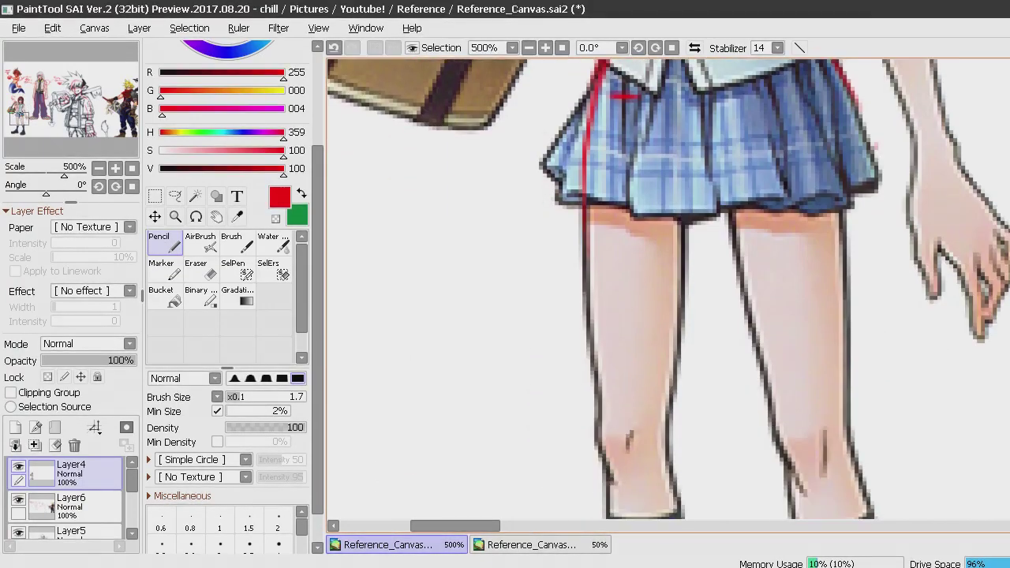
scroll(828, 143, "up", 1)
mouse_move(828, 143)
left_mouse_down()
mouse_move(860, 236)
mouse_move(828, 127)
mouse_move(854, 277)
mouse_move(851, 187)
mouse_move(833, 320)
mouse_move(848, 303)
mouse_move(837, 357)
mouse_move(849, 513)
left_mouse_up()
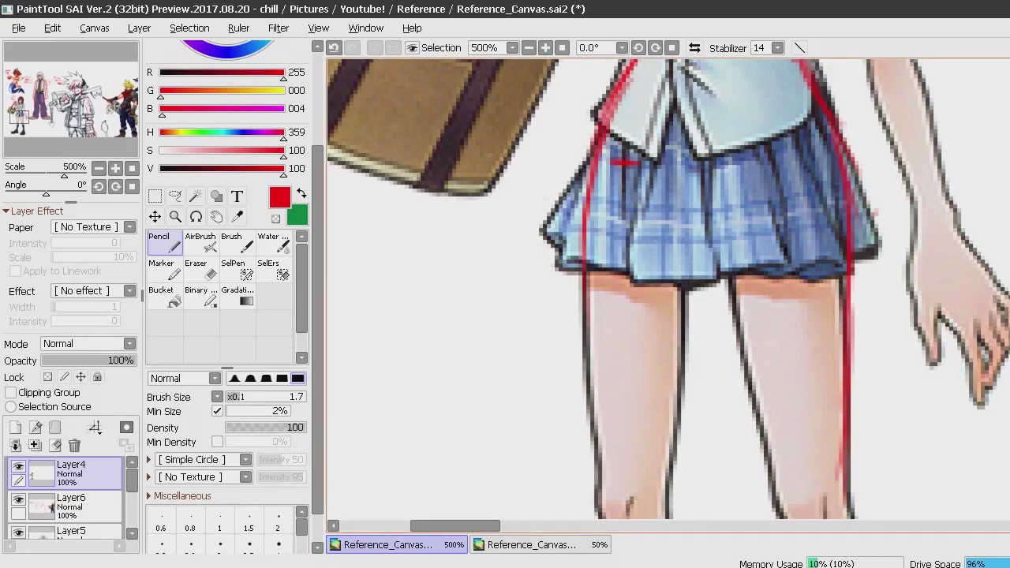
Draw red horizontal lines across the schoolgirl's upper chest and across her hips to compare their widths.
scroll(663, 288, "up", 5)
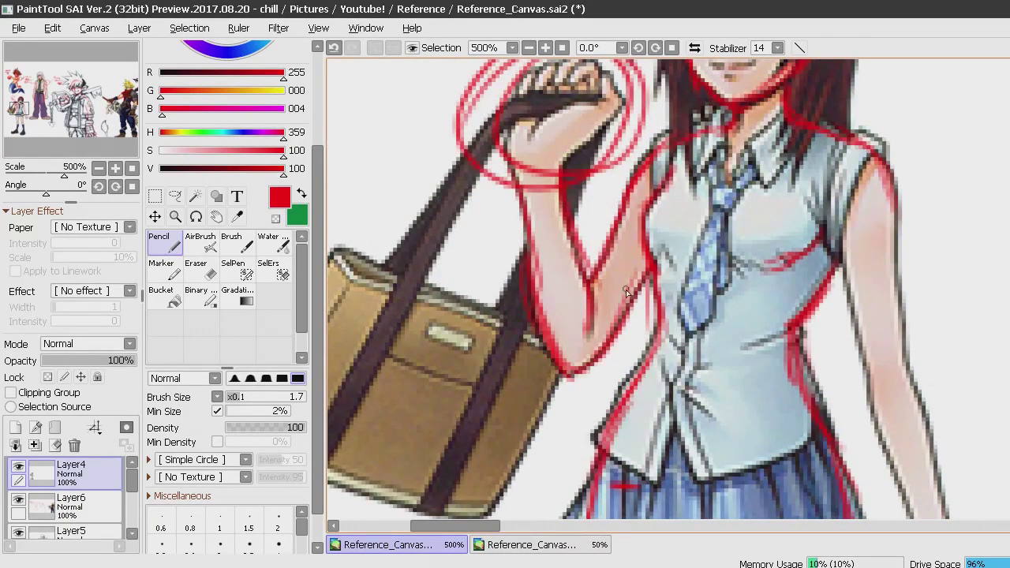
mouse_move(872, 196)
left_mouse_down()
mouse_move(636, 196)
mouse_move(770, 200)
left_mouse_up()
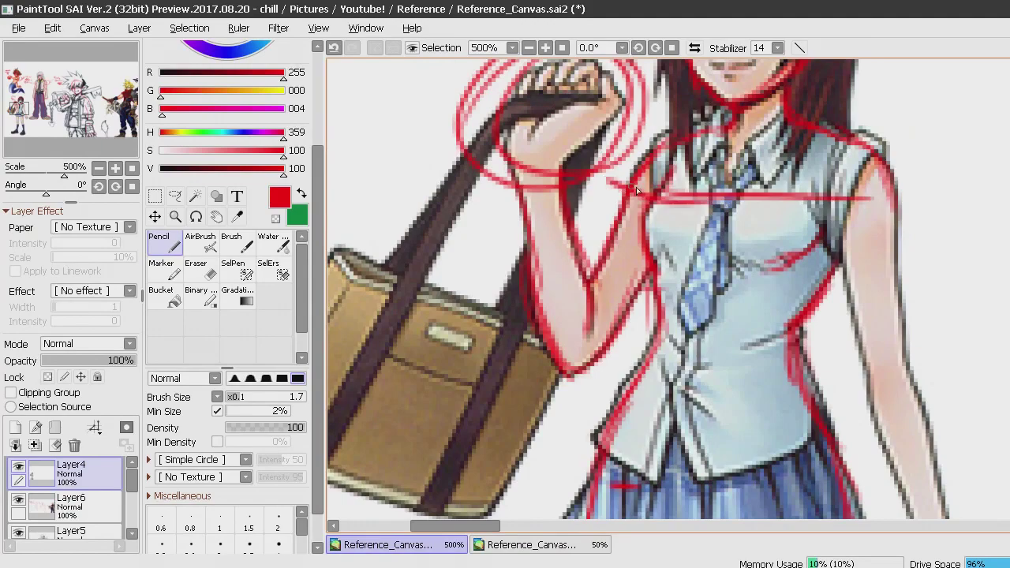
left_click_drag(634, 190, 832, 192)
left_click_drag(583, 202, 801, 210)
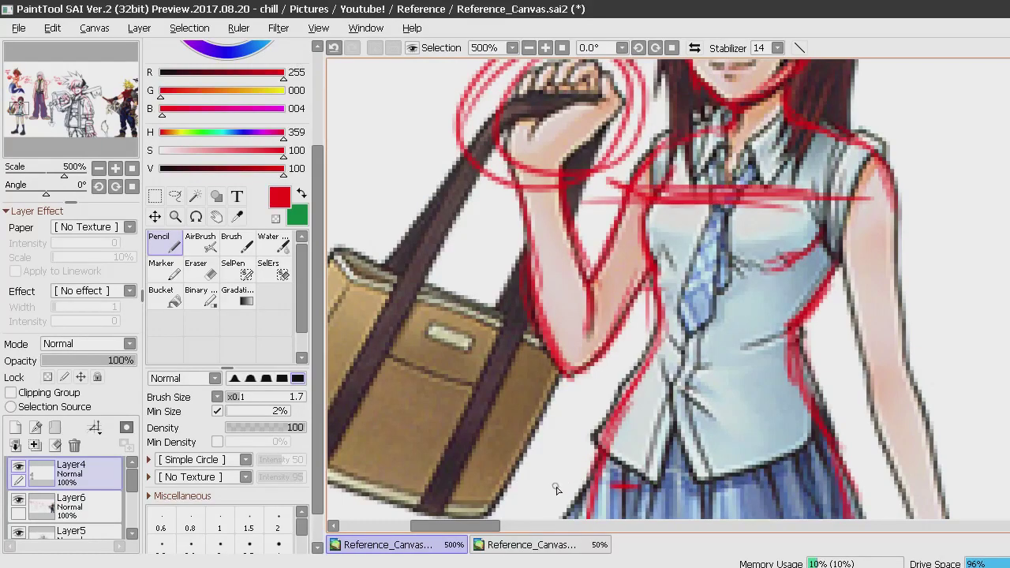
left_click_drag(551, 483, 916, 456)
left_click_drag(554, 497, 711, 493)
left_click_drag(632, 471, 859, 464)
Draw a red arrow pointing at the schoolgirl's waist and handwrite an hourglass body shape note beside it, with the stabilizer at 6.
left_click_drag(467, 529, 495, 530)
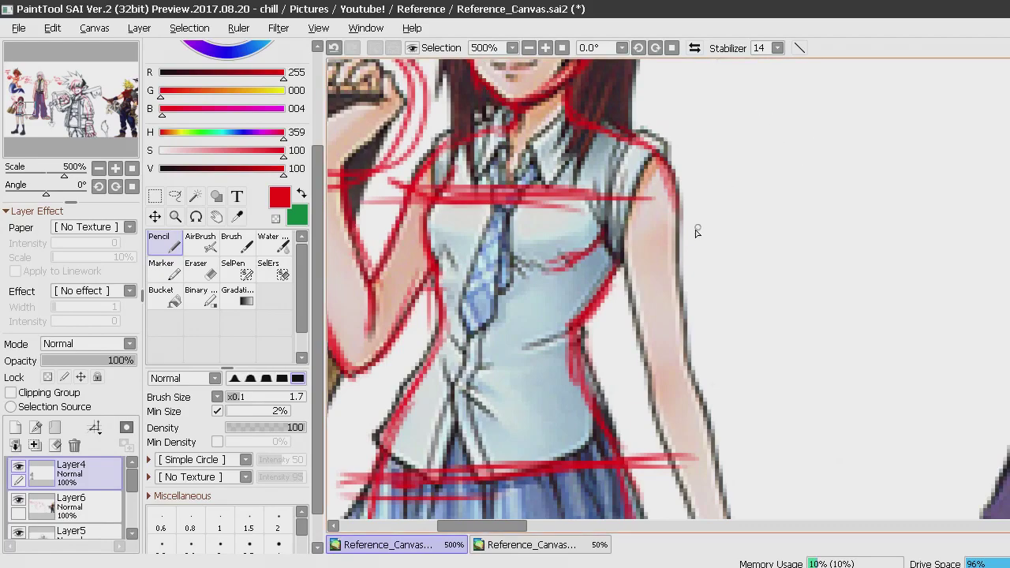
mouse_move(746, 239)
left_mouse_down()
mouse_move(609, 314)
mouse_move(600, 347)
mouse_move(635, 325)
left_mouse_up()
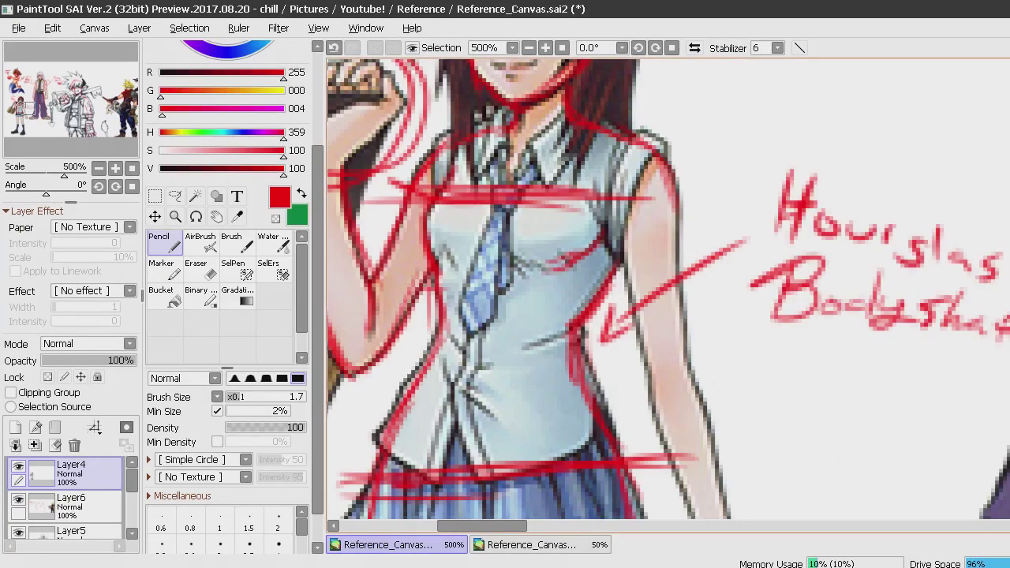
Trace the outer and inner contours of the schoolgirl's bag-side thigh in red down to the knee.
scroll(808, 352, "down", 15)
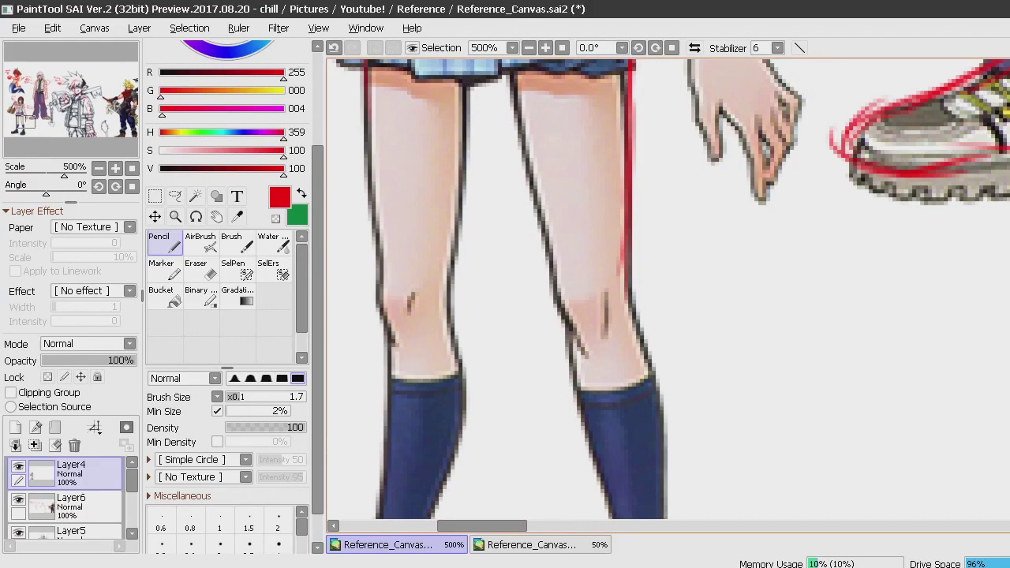
scroll(359, 226, "up", 5)
mouse_move(365, 300)
left_mouse_down()
mouse_move(376, 395)
mouse_move(370, 470)
left_mouse_up()
left_click_drag(355, 370, 380, 494)
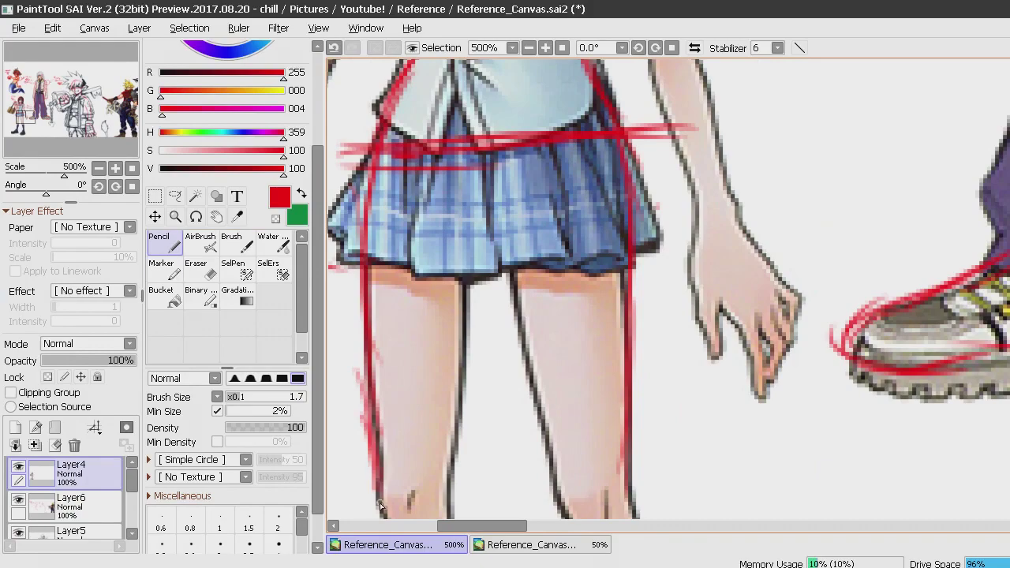
mouse_move(476, 251)
left_mouse_down()
mouse_move(463, 422)
mouse_move(466, 225)
mouse_move(464, 410)
left_mouse_up()
left_click_drag(474, 285, 470, 368)
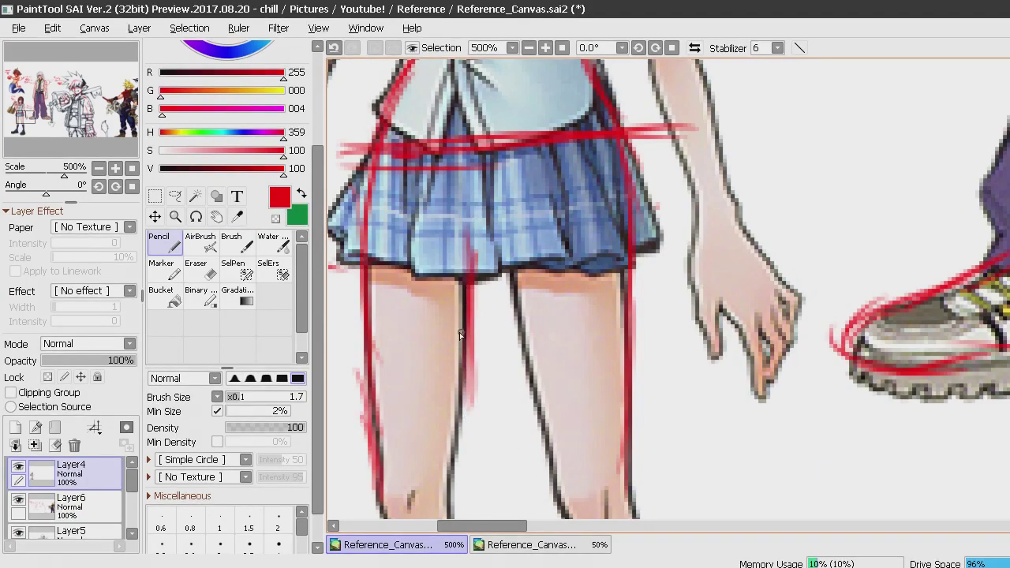
left_click_drag(473, 206, 467, 298)
left_click_drag(475, 262, 453, 515)
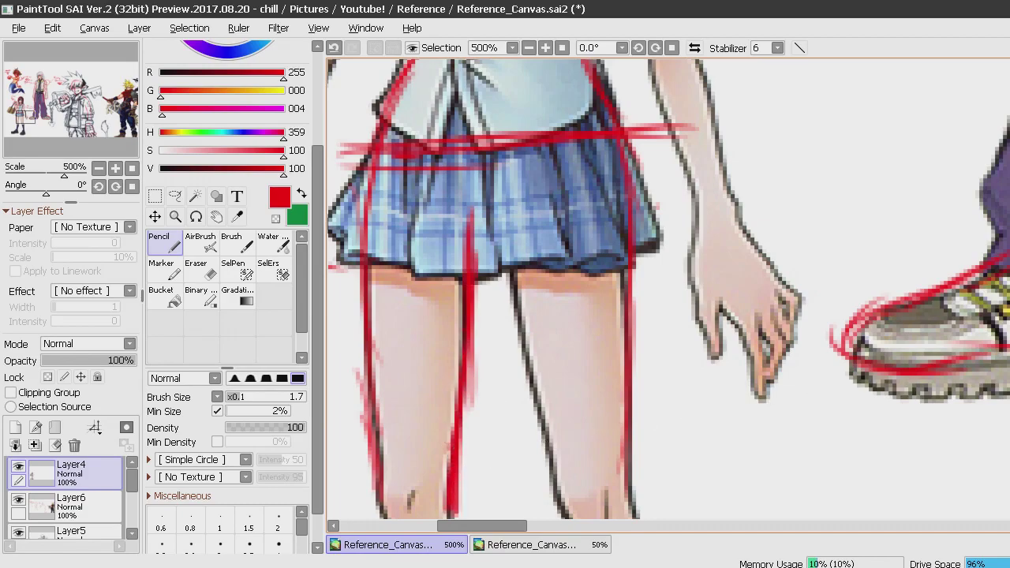
Trace both sides of the same leg in red from the knee along the blue sock to the ankle.
scroll(794, 330, "down", 5)
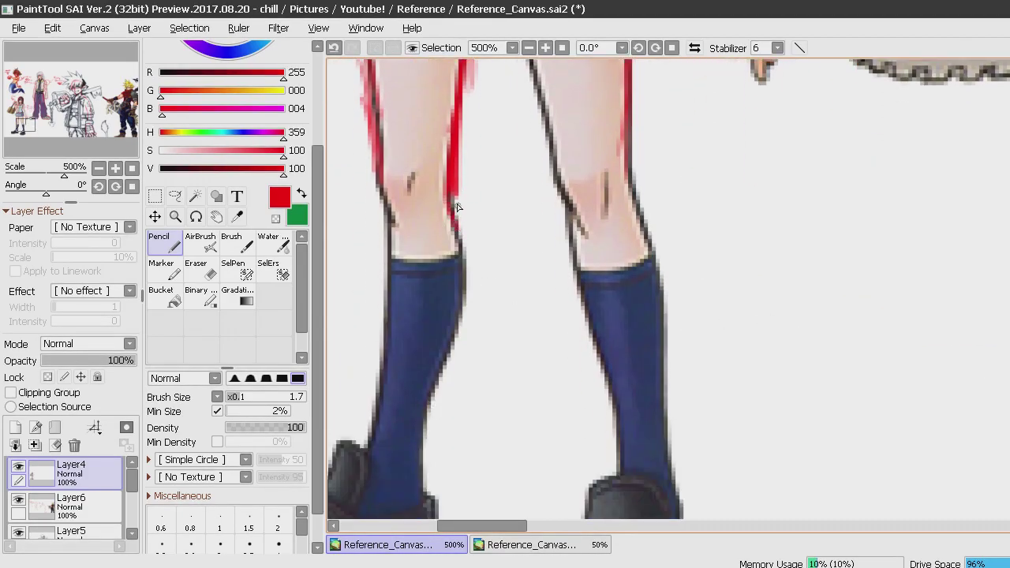
mouse_move(458, 207)
left_mouse_down()
mouse_move(461, 284)
mouse_move(426, 426)
mouse_move(452, 337)
mouse_move(427, 382)
mouse_move(424, 517)
left_mouse_up()
mouse_move(383, 362)
left_mouse_down()
mouse_move(357, 481)
mouse_move(379, 292)
left_mouse_up()
mouse_move(383, 340)
left_mouse_down()
mouse_move(393, 223)
mouse_move(372, 403)
mouse_move(395, 265)
mouse_move(401, 232)
left_mouse_up()
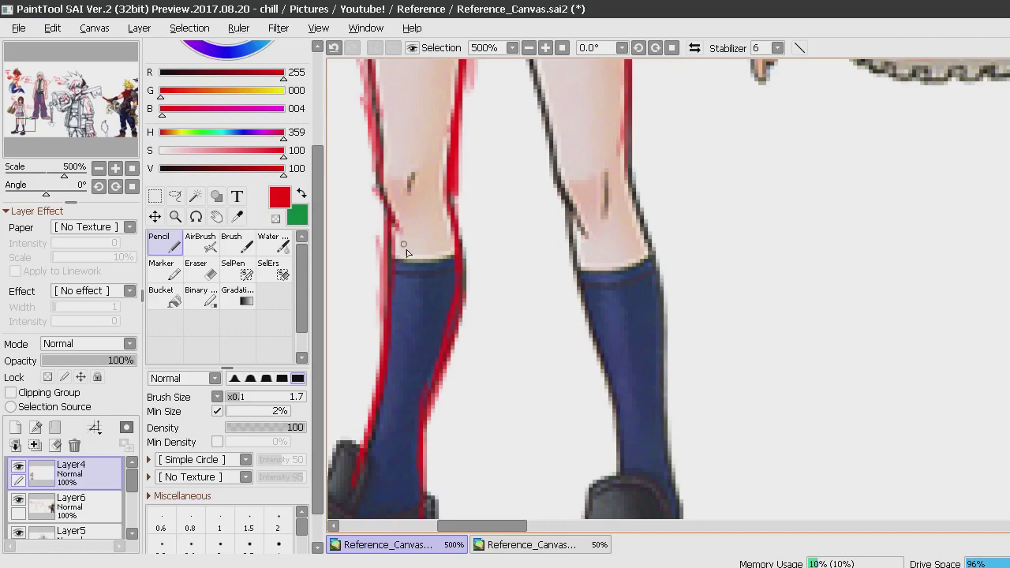
Trace the schoolgirl's bag-side shoe in red from the ankle over the toe and along the sole.
scroll(752, 491, "down", 5)
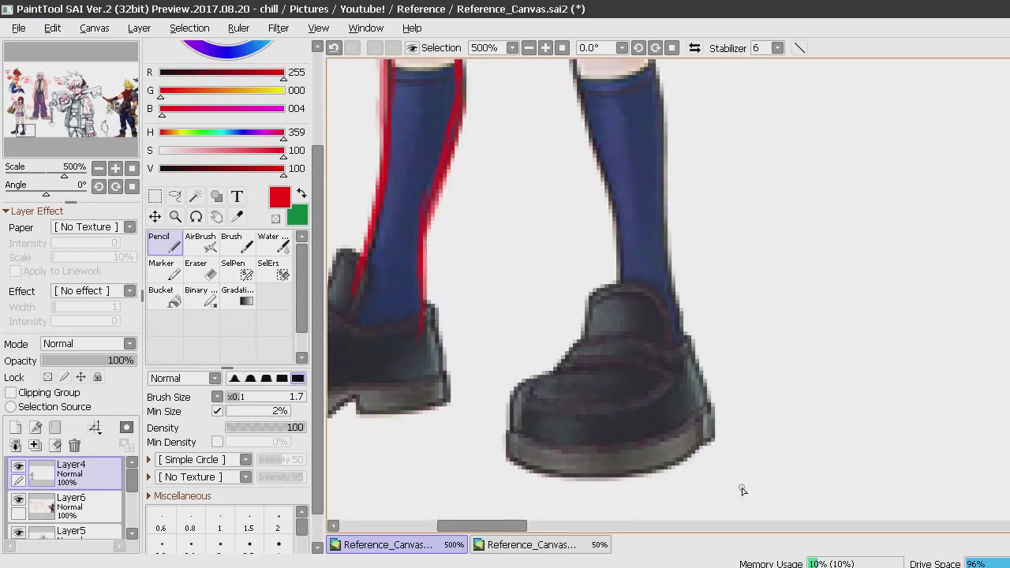
left_click_drag(478, 524, 442, 523)
mouse_move(631, 305)
left_mouse_down()
mouse_move(555, 336)
mouse_move(493, 337)
left_mouse_up()
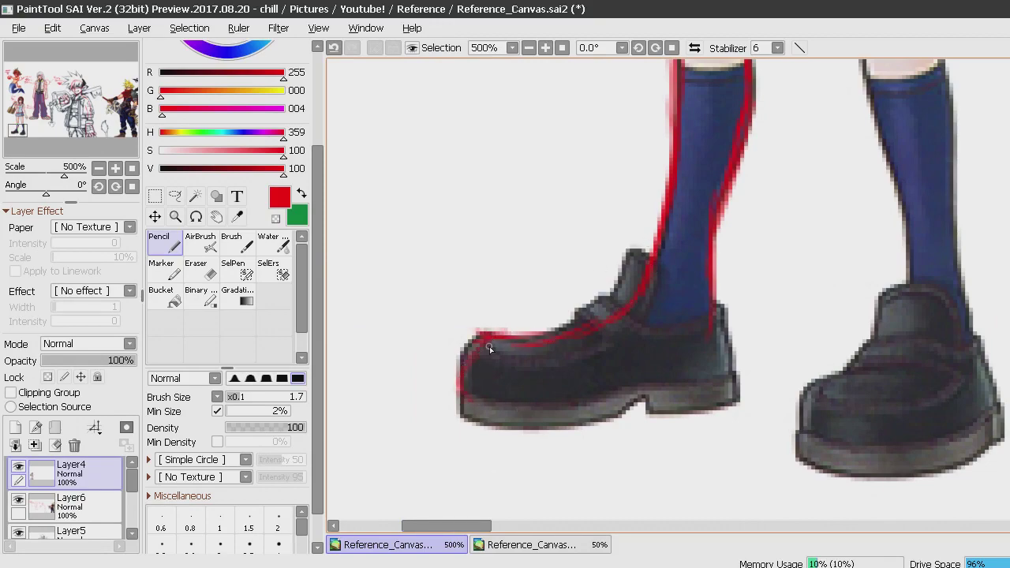
left_click_drag(474, 392, 619, 392)
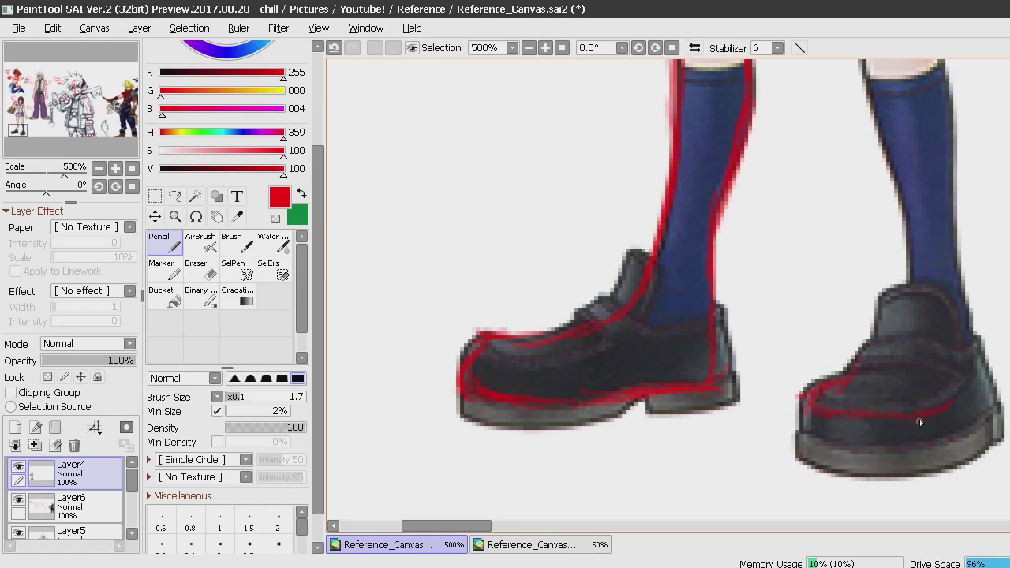
Outline the schoolgirl's other shoe in red and trace the outer side of that ankle and lower calf.
left_click_drag(971, 395, 986, 360)
left_click_drag(970, 306, 985, 375)
left_click_drag(980, 335, 961, 239)
left_click_drag(980, 339, 962, 269)
mouse_move(961, 181)
left_mouse_down()
mouse_move(950, 273)
mouse_move(960, 292)
mouse_move(947, 130)
mouse_move(937, 251)
left_mouse_up()
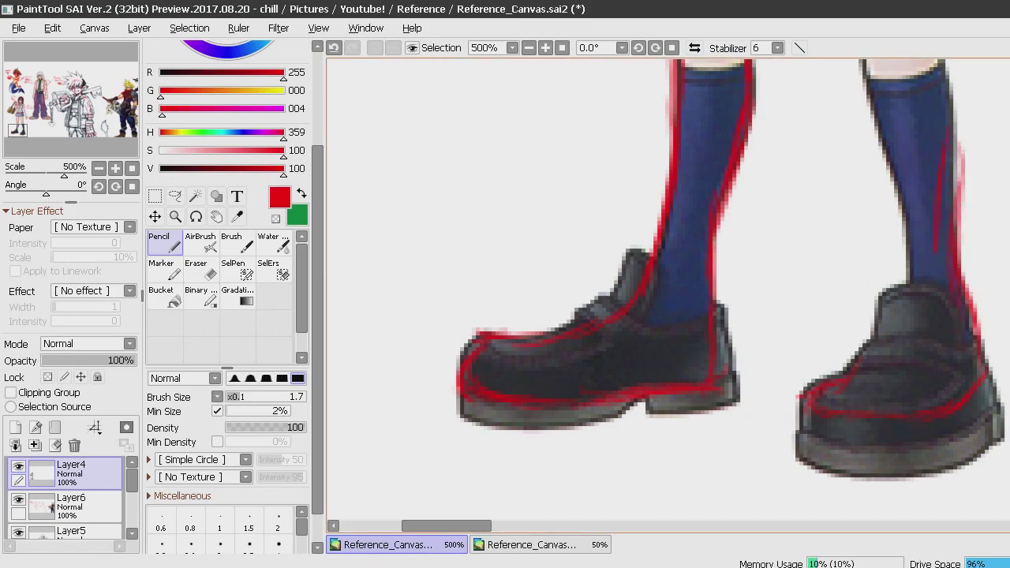
Trace both sides of the schoolgirl's second lower leg in red from the knee along the sock to the ankle.
scroll(918, 334, "up", 5)
mouse_move(918, 334)
left_mouse_down()
mouse_move(937, 358)
mouse_move(927, 382)
mouse_move(932, 370)
mouse_move(943, 475)
left_mouse_up()
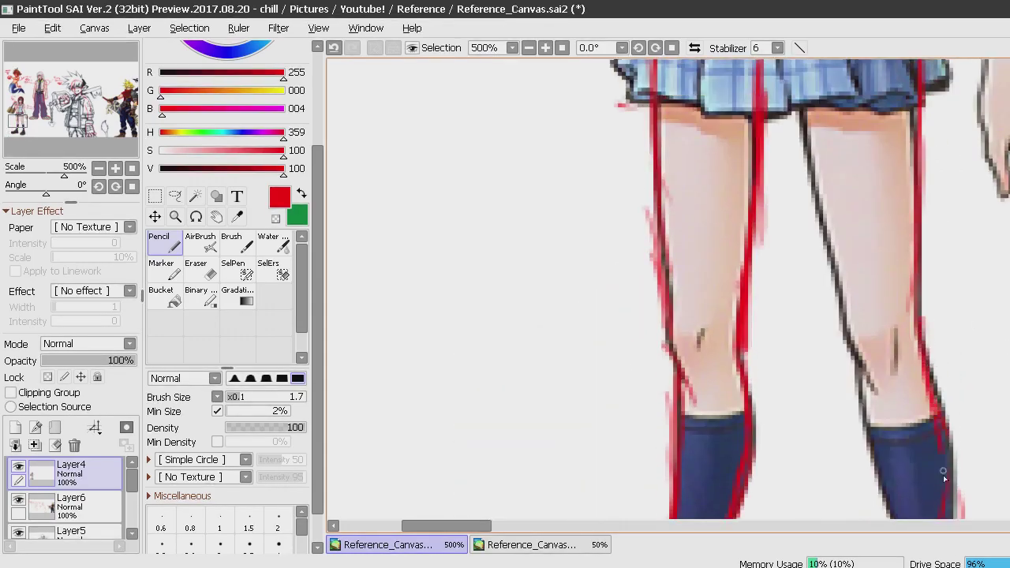
left_click_drag(857, 364, 884, 511)
left_click_drag(860, 431, 890, 518)
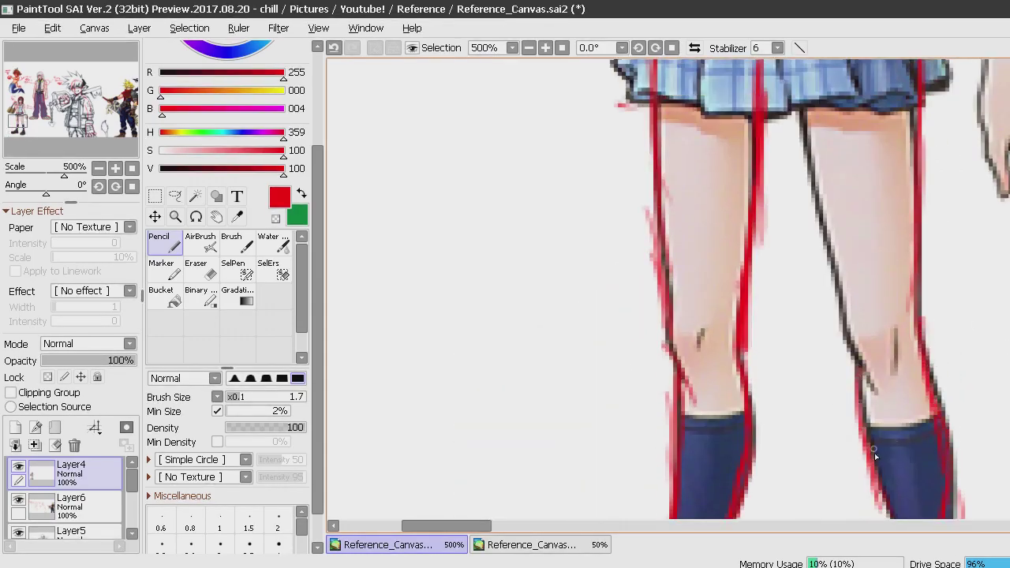
scroll(892, 293, "down", 5)
mouse_move(881, 172)
left_mouse_down()
mouse_move(900, 276)
mouse_move(908, 253)
left_mouse_up()
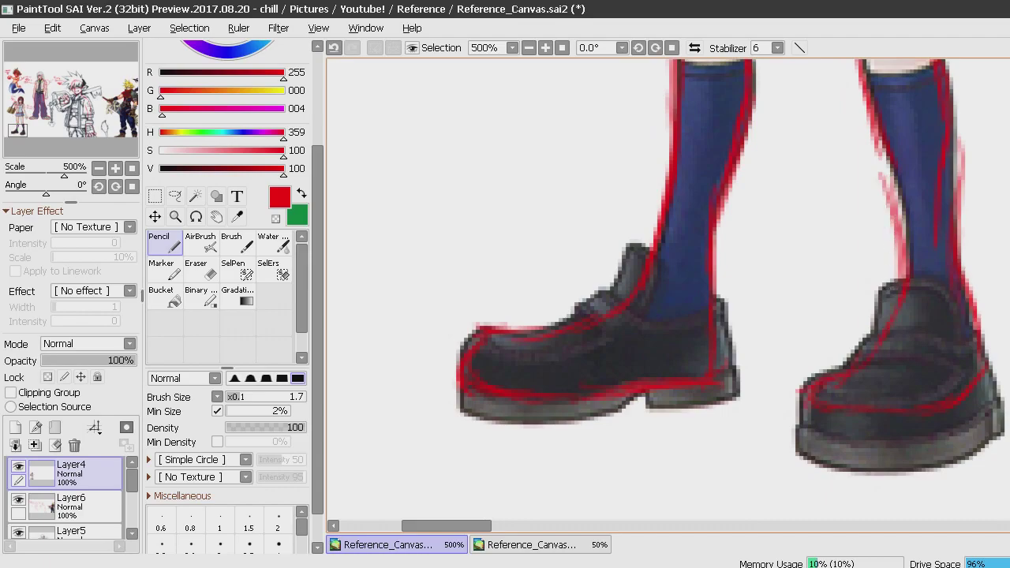
Trace the inner contour of the second leg's thigh in red down to the knee and mark the knee crease.
scroll(795, 139, "up", 5)
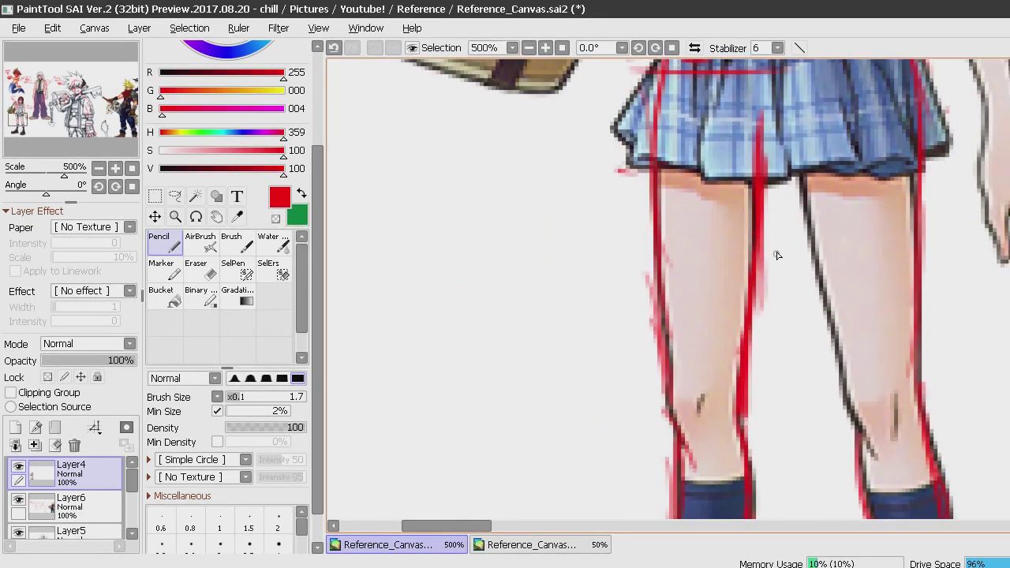
mouse_move(790, 172)
left_mouse_down()
mouse_move(824, 307)
mouse_move(853, 357)
left_mouse_up()
left_click_drag(808, 265, 843, 397)
left_click_drag(825, 362, 868, 458)
left_click_drag(898, 407, 902, 382)
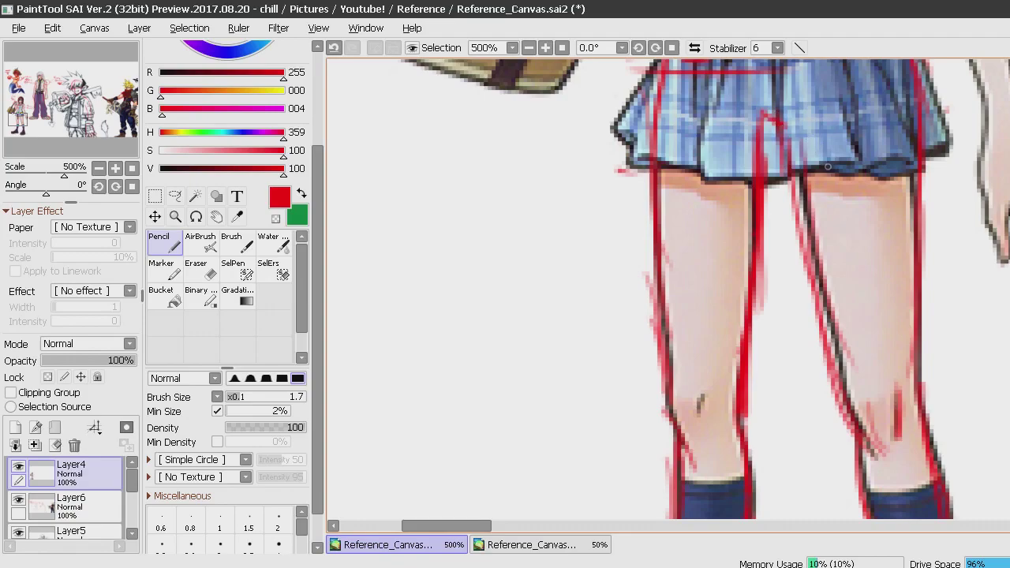
scroll(828, 166, "down", 6)
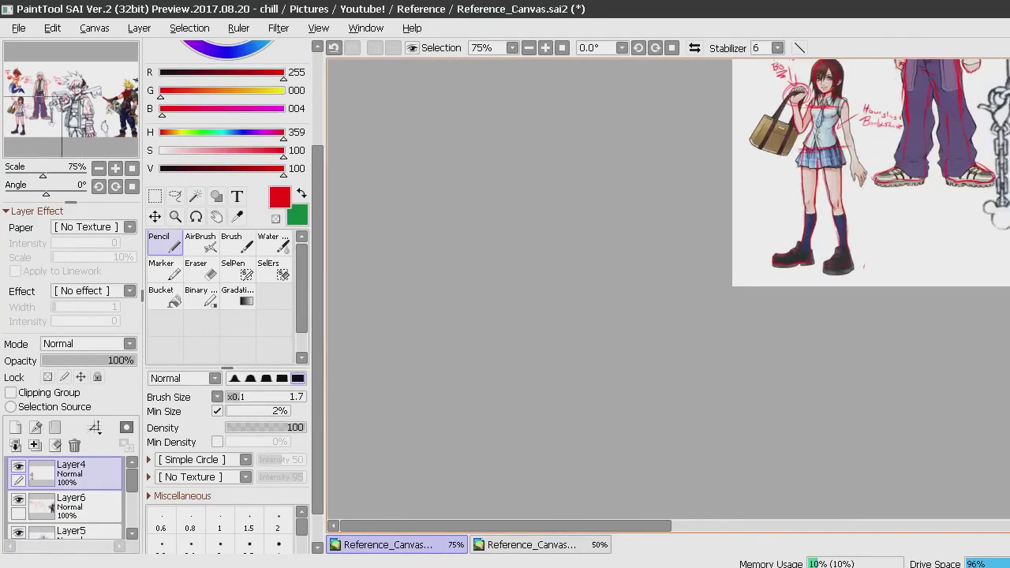
scroll(828, 174, "up", 3)
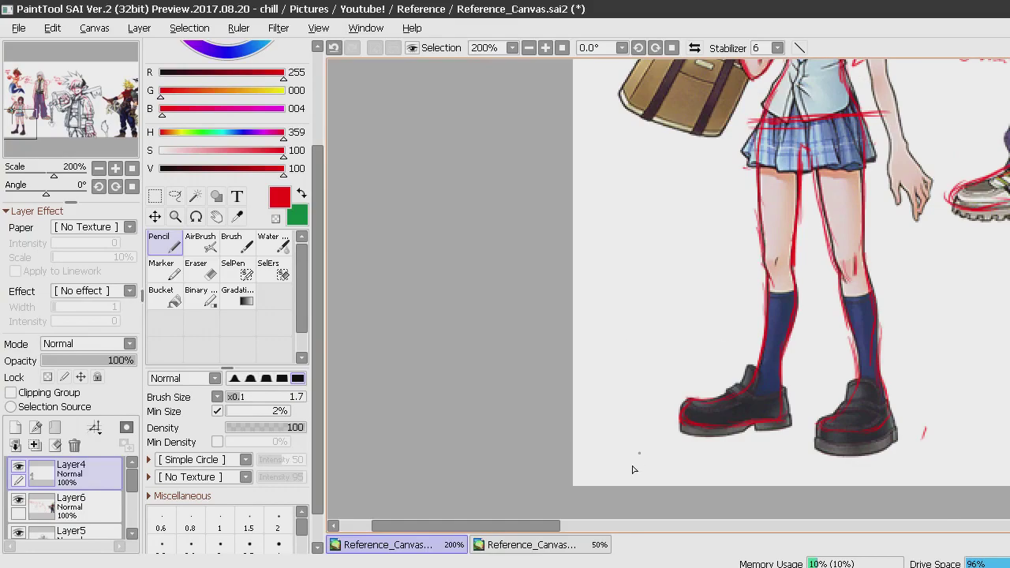
left_click_drag(527, 526, 593, 526)
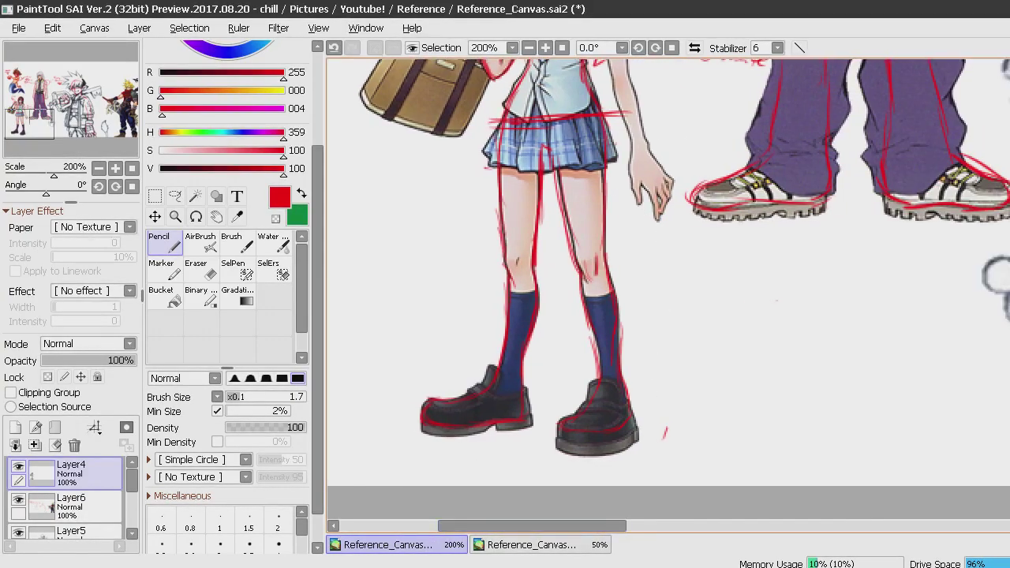
scroll(640, 148, "up", 2)
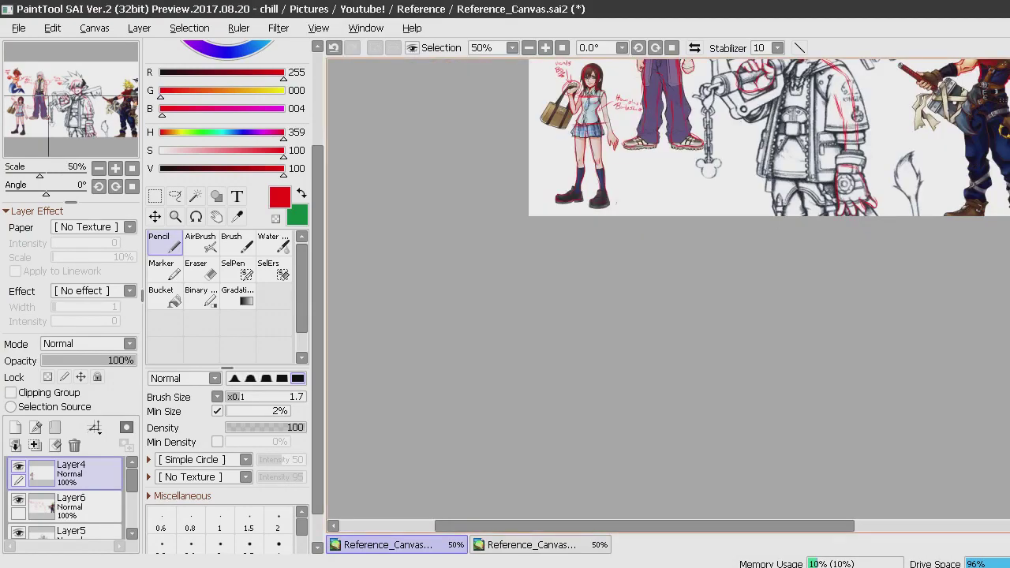
scroll(669, 289, "up", 5)
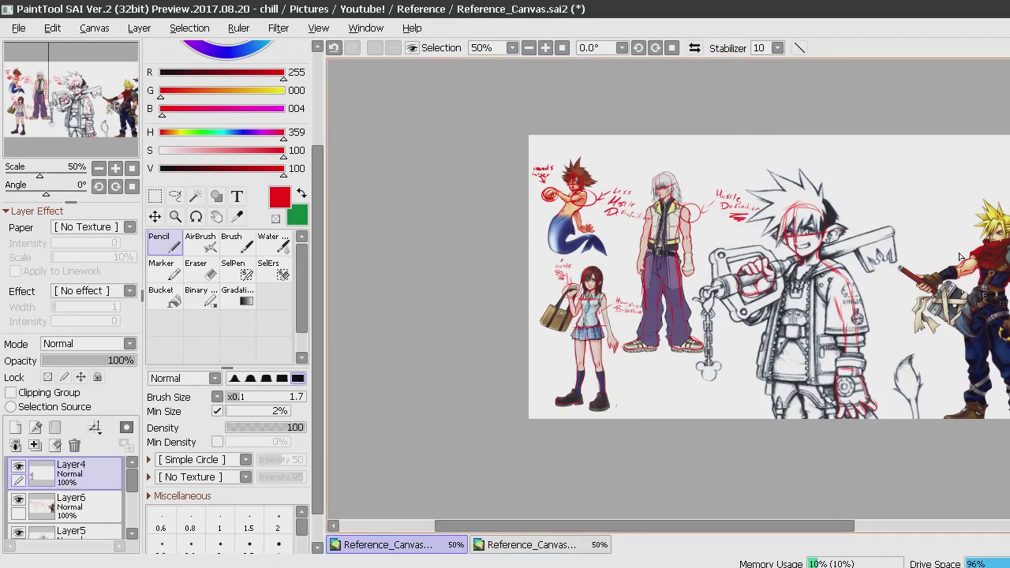
left_click_drag(969, 204, 931, 260)
key("ctrl+z")
mouse_move(932, 151)
left_mouse_down()
mouse_move(889, 204)
mouse_move(901, 240)
left_mouse_up()
left_click_drag(955, 161, 898, 276)
key("ctrl+z")
key("ctrl+z")
Examine the annotated figures across the first reference sheet, including a close view of the blond swordsman's head and arm.
scroll(989, 231, "up", 4)
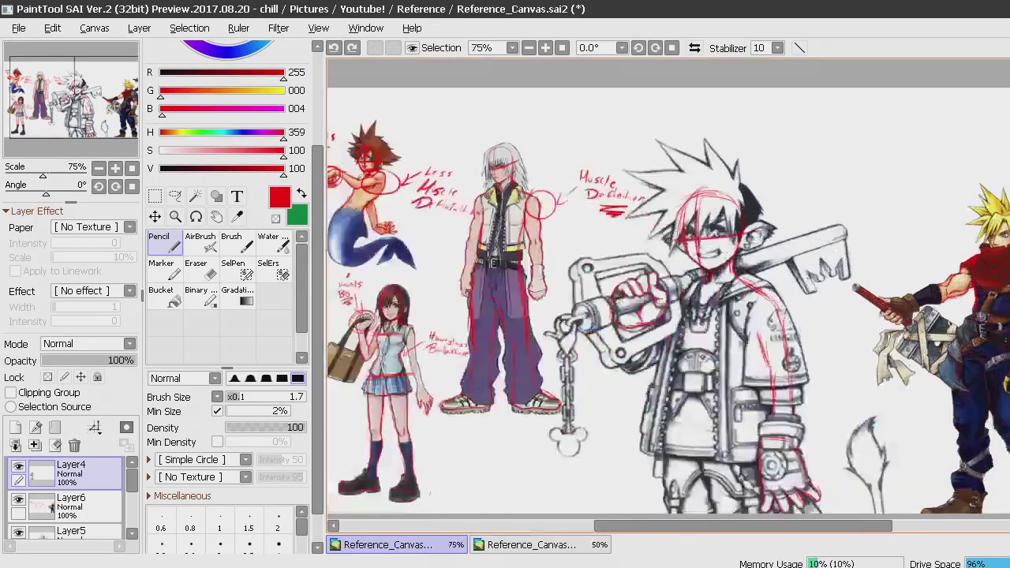
scroll(988, 231, "down", 3)
scroll(668, 292, "down", 1)
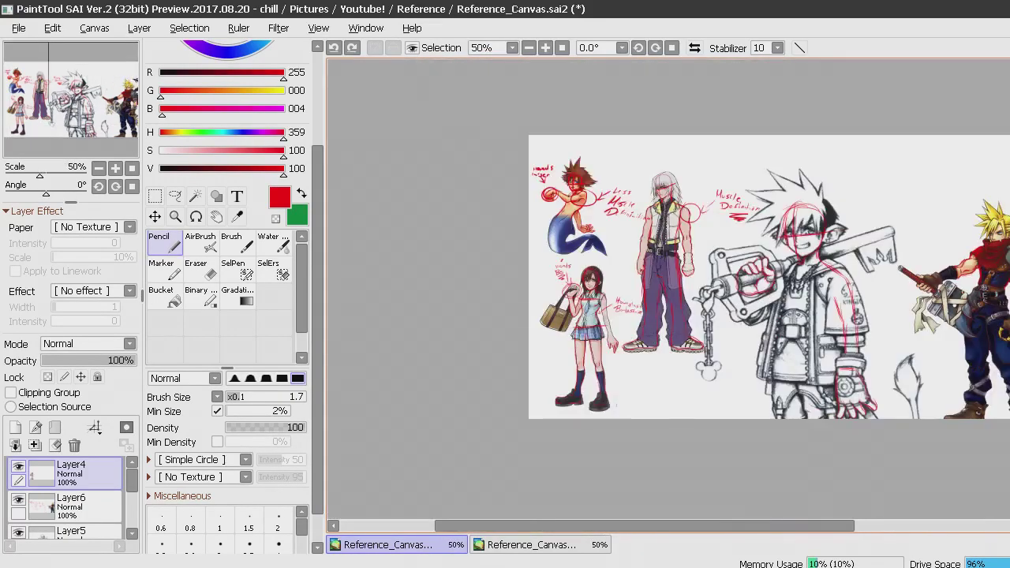
scroll(668, 293, "up", 2)
scroll(668, 292, "down", 2)
scroll(668, 301, "up", 1)
scroll(975, 406, "up", 1)
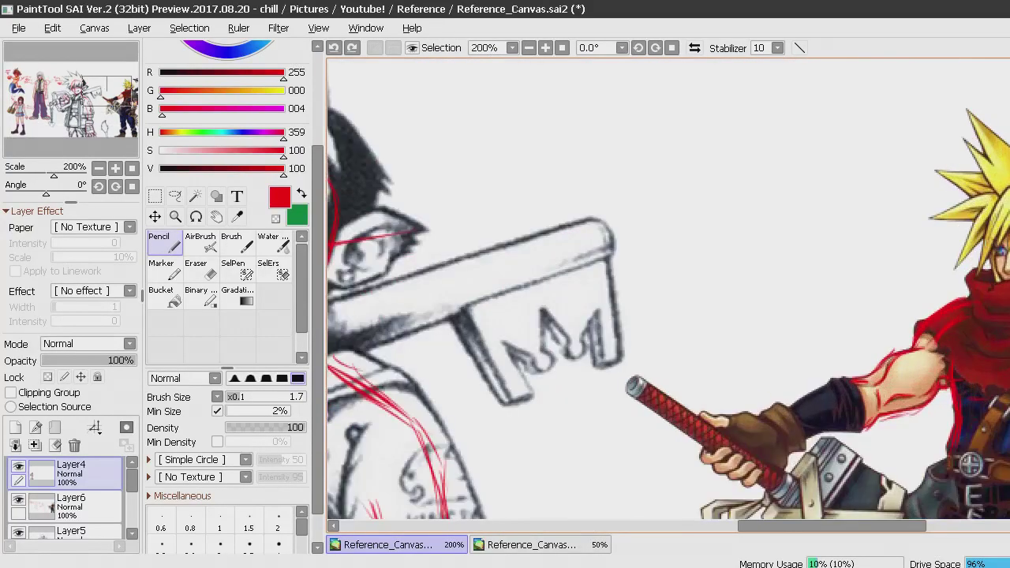
scroll(976, 405, "down", 3)
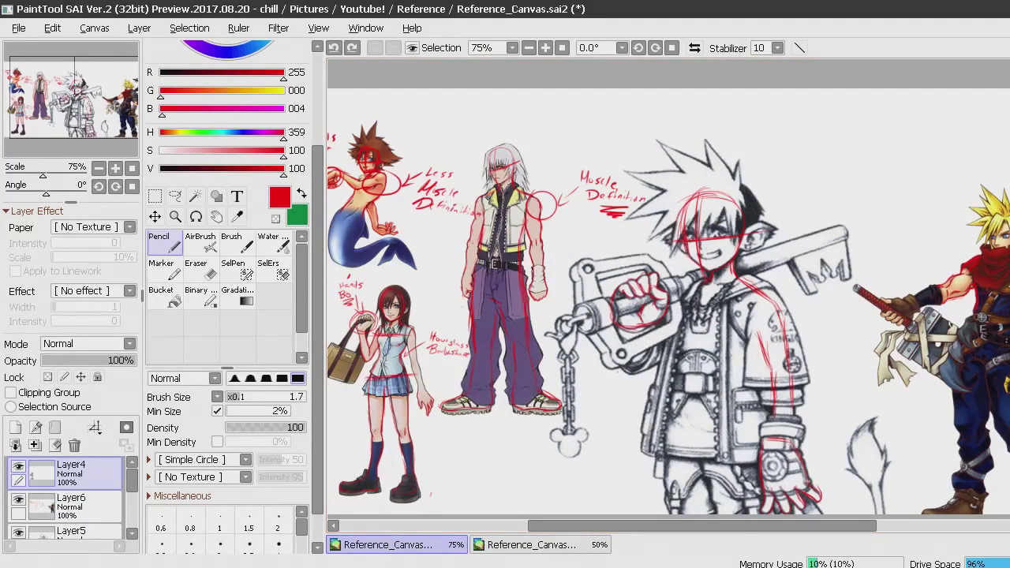
Switch to the Reference_Canvas2 document and examine its three full figures, with a closer view of the brown-haired man.
left_click(540, 544)
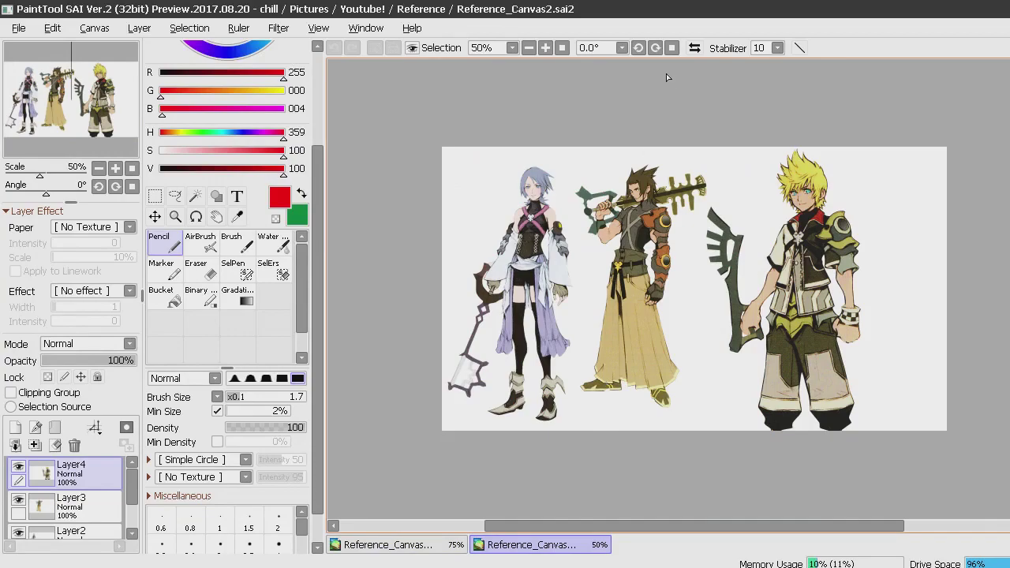
scroll(667, 78, "up", 6)
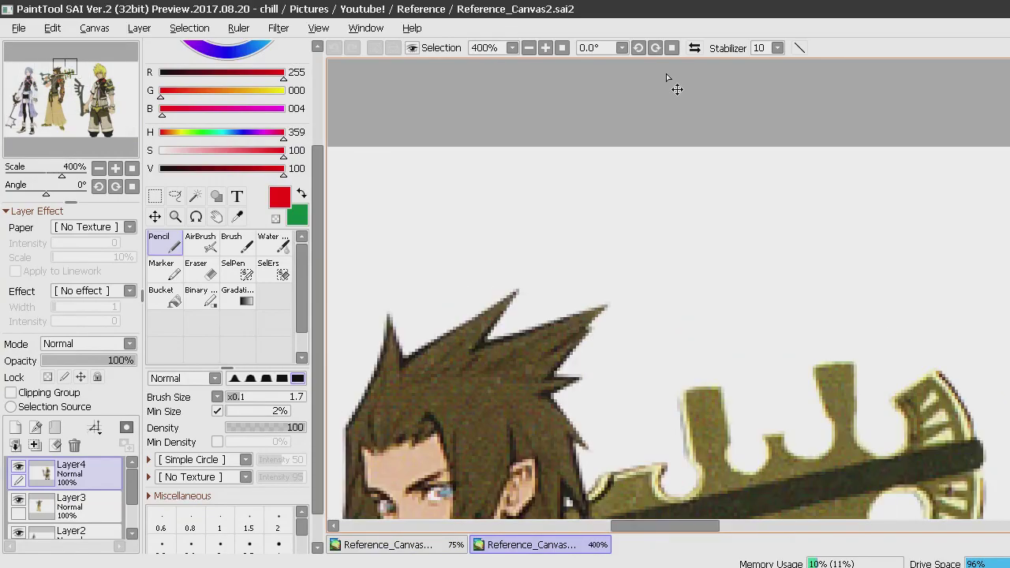
scroll(666, 78, "down", 5)
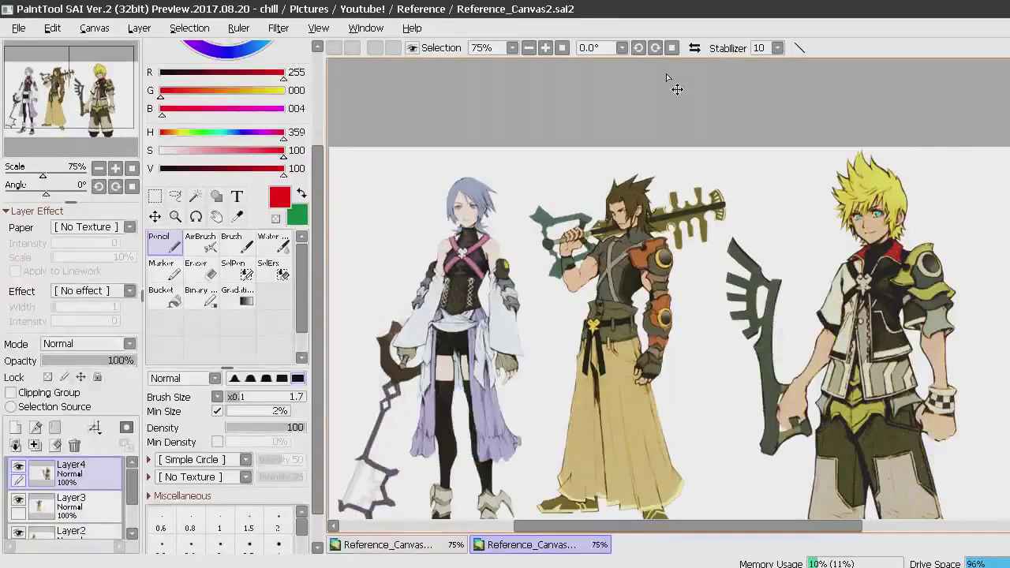
scroll(667, 77, "up", 1)
scroll(666, 77, "down", 2)
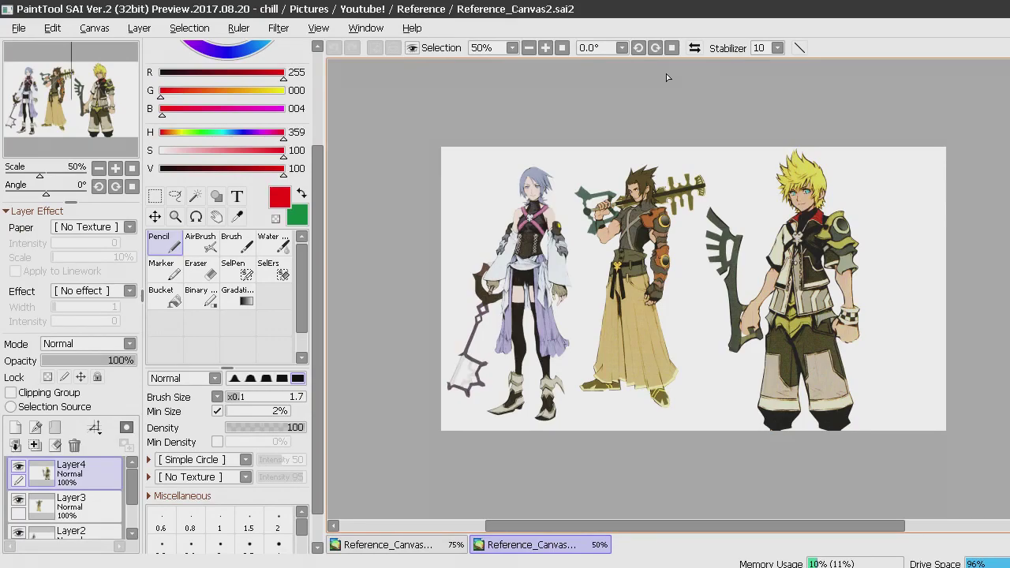
scroll(667, 74, "up", 5)
scroll(667, 74, "down", 2)
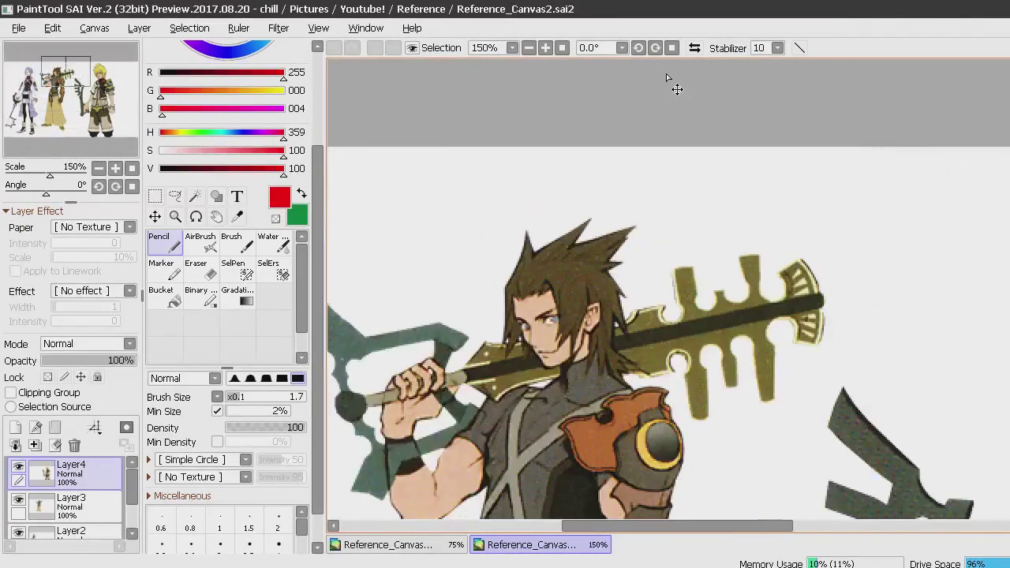
scroll(667, 77, "down", 2)
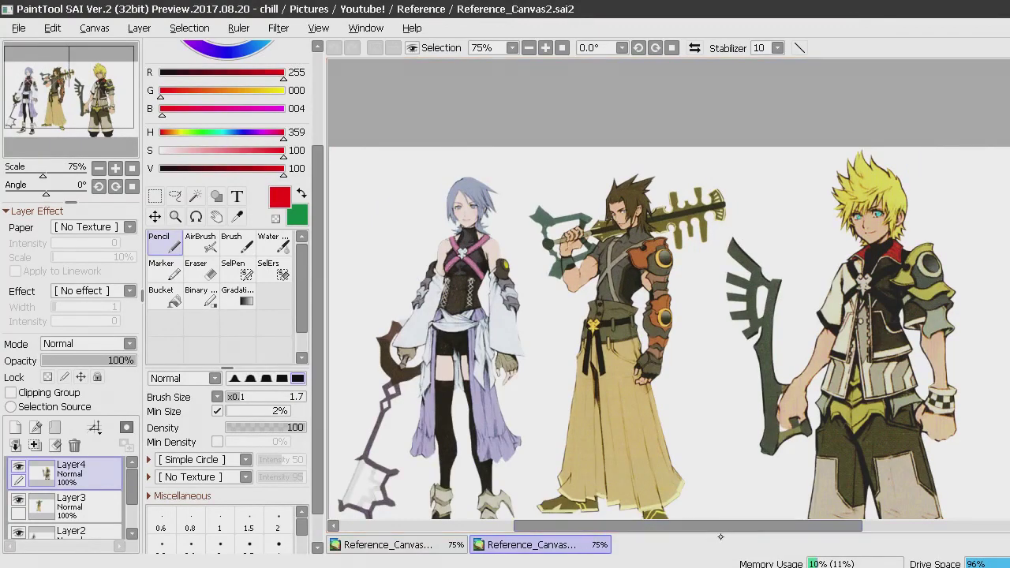
Draw a red head outline on the blond boy with a vertical facial centre line and horizontal lines across the eyes.
left_click_drag(724, 528, 782, 528)
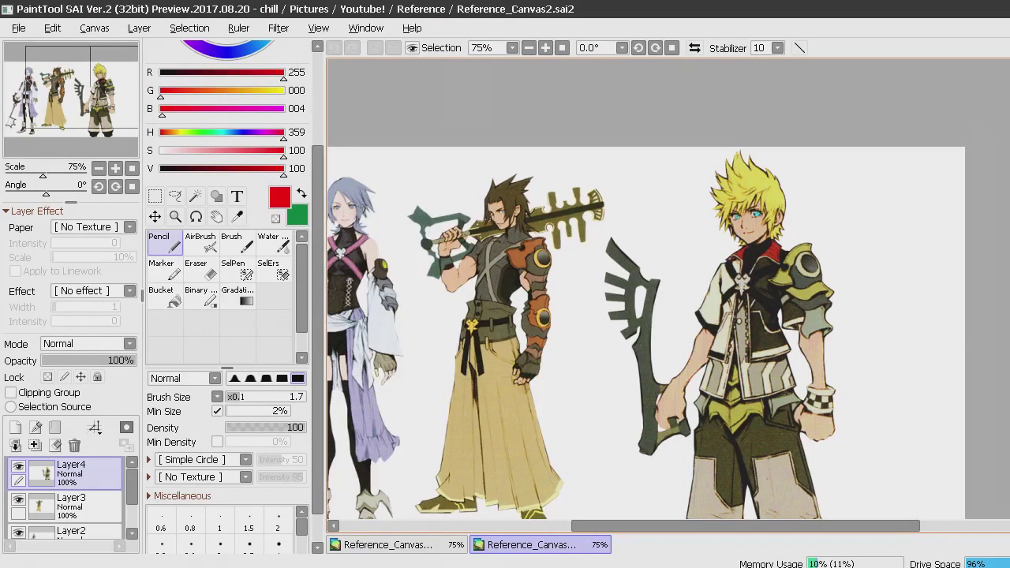
scroll(910, 210, "up", 2)
scroll(910, 210, "down", 1)
scroll(909, 210, "up", 1)
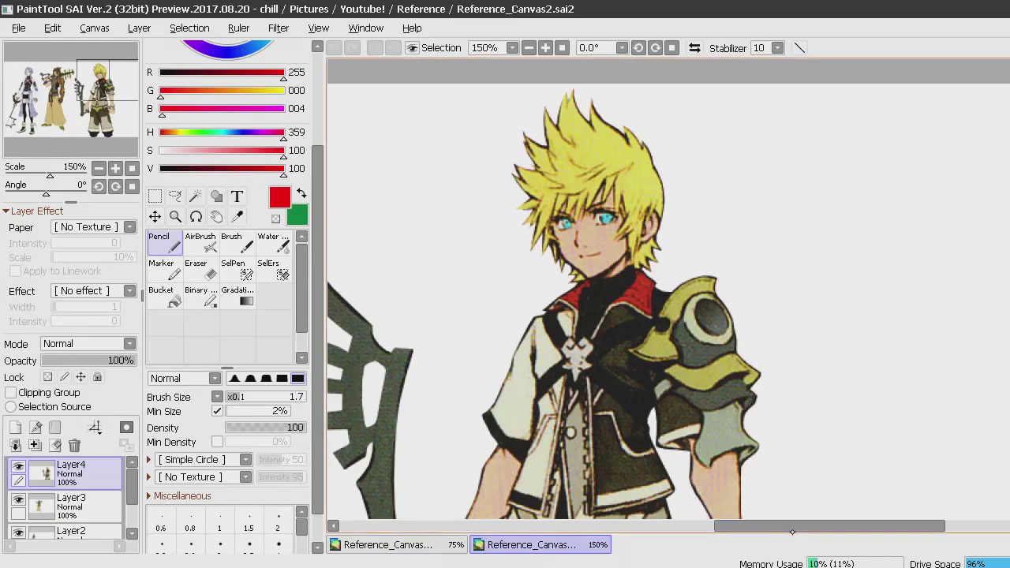
left_click_drag(767, 527, 732, 526)
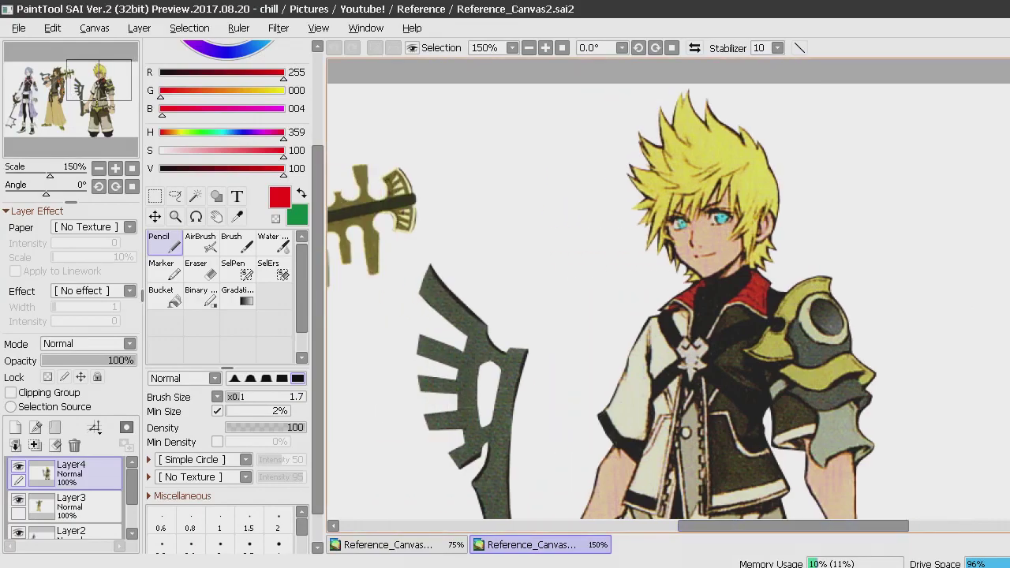
scroll(954, 216, "down", 3)
scroll(954, 216, "up", 3)
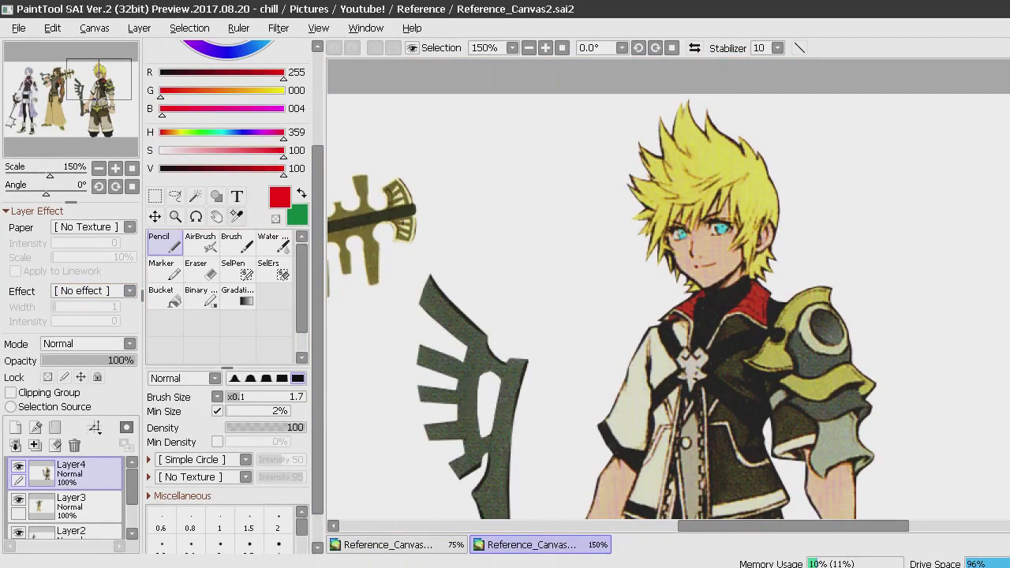
left_click_drag(736, 156, 688, 153)
mouse_move(667, 214)
left_mouse_down()
mouse_move(675, 262)
mouse_move(711, 291)
mouse_move(690, 275)
mouse_move(711, 289)
mouse_move(696, 284)
mouse_move(744, 270)
mouse_move(714, 289)
mouse_move(742, 260)
mouse_move(734, 278)
mouse_move(764, 230)
mouse_move(749, 269)
mouse_move(751, 168)
mouse_move(690, 150)
mouse_move(696, 284)
mouse_move(692, 251)
mouse_move(700, 299)
left_mouse_up()
left_click_drag(670, 237, 742, 234)
left_click_drag(634, 246, 772, 231)
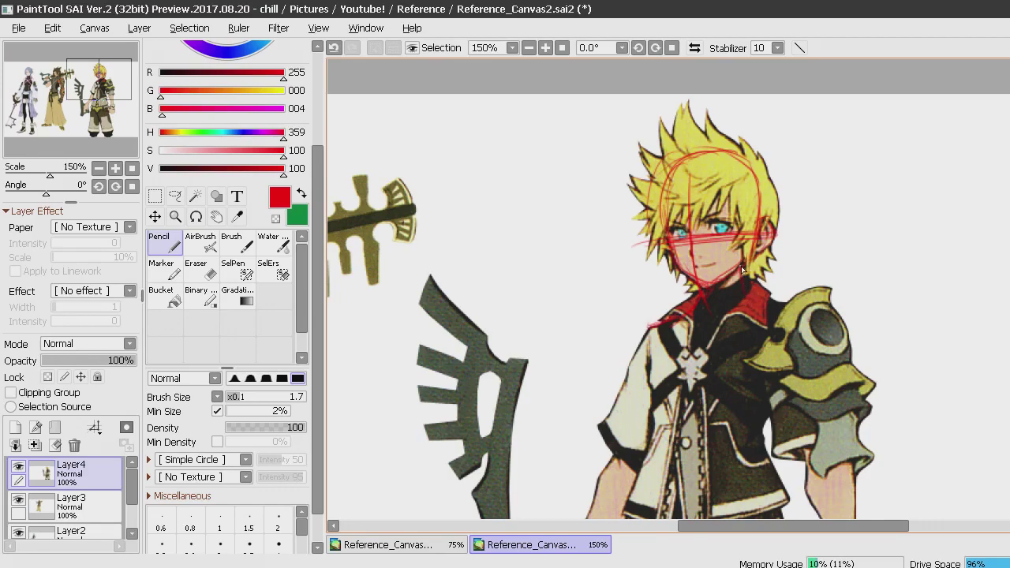
Draw red construction lines for the blond boy's armoured shoulder and upper arm and the adjacent side of his torso.
left_click_drag(749, 286, 818, 342)
scroll(788, 275, "down", 3)
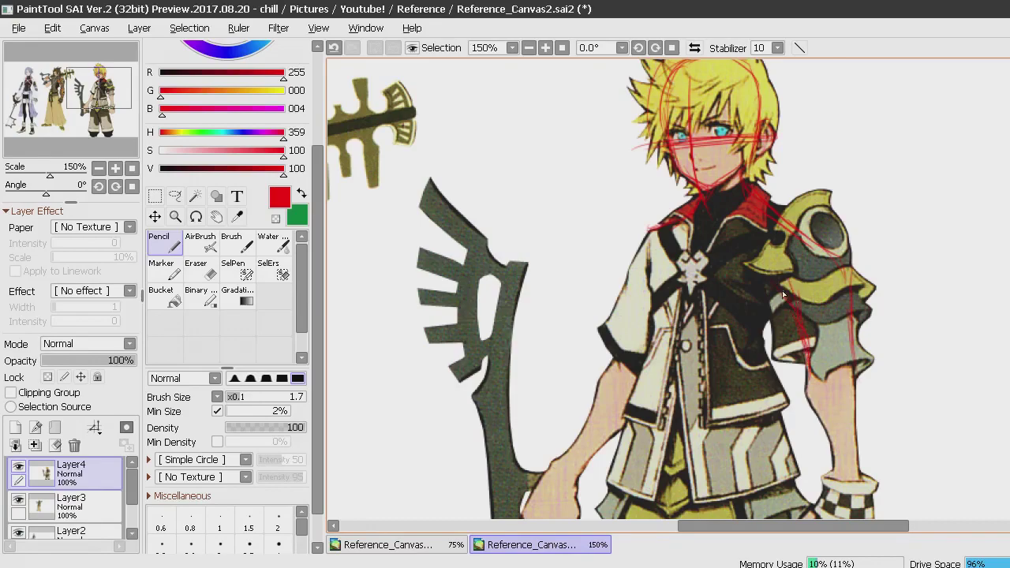
left_click_drag(778, 305, 777, 386)
left_click_drag(769, 352, 781, 445)
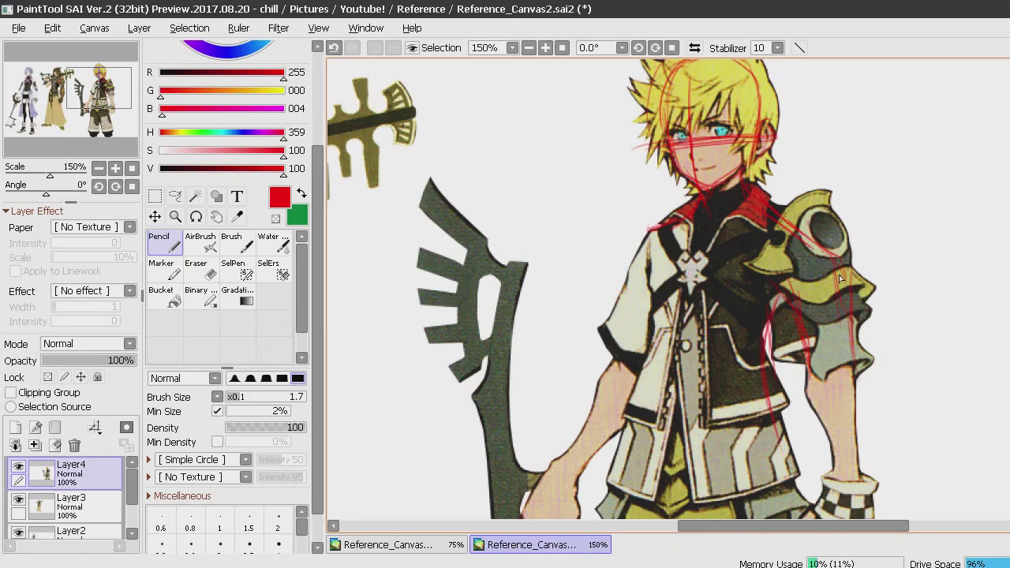
Trace both sides of the forearm below the boy's armoured sleeve in red and outline the fist below the checkered wristband.
mouse_move(847, 371)
left_mouse_down()
mouse_move(871, 459)
mouse_move(849, 398)
mouse_move(863, 481)
mouse_move(858, 432)
mouse_move(860, 472)
left_mouse_up()
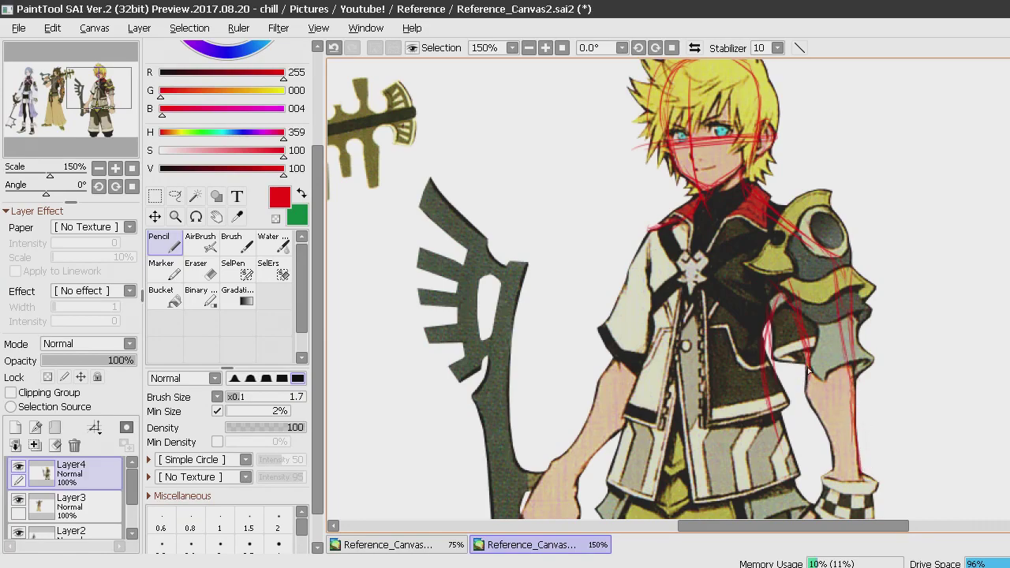
left_click_drag(815, 411, 835, 478)
scroll(779, 365, "down", 3)
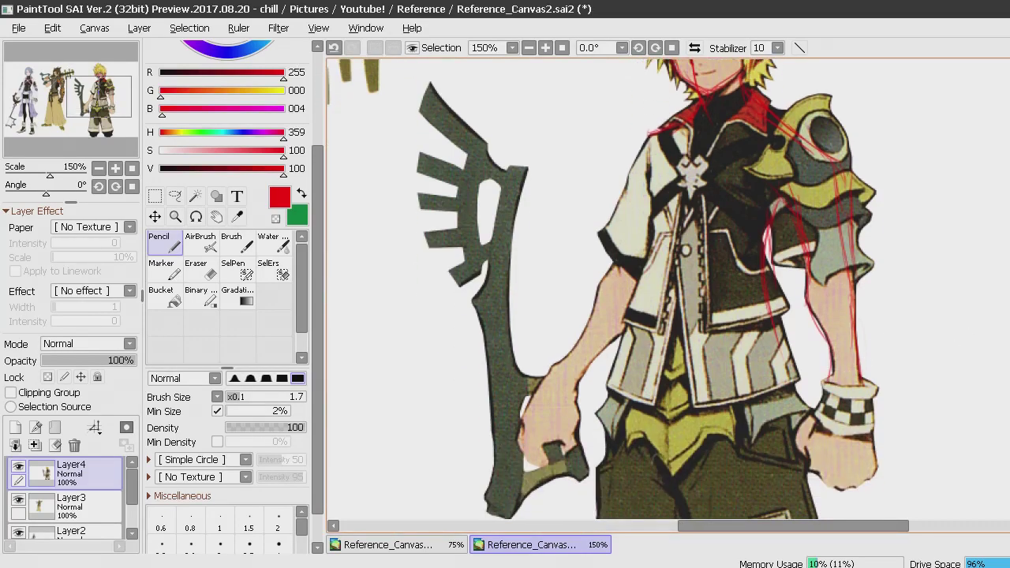
mouse_move(829, 351)
left_mouse_down()
mouse_move(798, 416)
mouse_move(817, 453)
mouse_move(803, 413)
mouse_move(813, 444)
mouse_move(811, 434)
mouse_move(854, 450)
left_mouse_up()
Extend the armoured-side torso line to the shirt hem and draw the opposite torso contour in red from shoulder to hip.
mouse_move(789, 292)
left_mouse_down()
mouse_move(778, 317)
mouse_move(786, 380)
left_mouse_up()
left_click_drag(653, 133, 640, 276)
mouse_move(613, 346)
left_mouse_down()
mouse_move(615, 307)
mouse_move(623, 352)
mouse_move(632, 292)
mouse_move(612, 385)
mouse_move(632, 248)
left_mouse_up()
mouse_move(652, 161)
left_mouse_down()
mouse_move(630, 310)
mouse_move(653, 155)
mouse_move(600, 360)
mouse_move(633, 265)
left_mouse_up()
left_click_drag(616, 355, 636, 276)
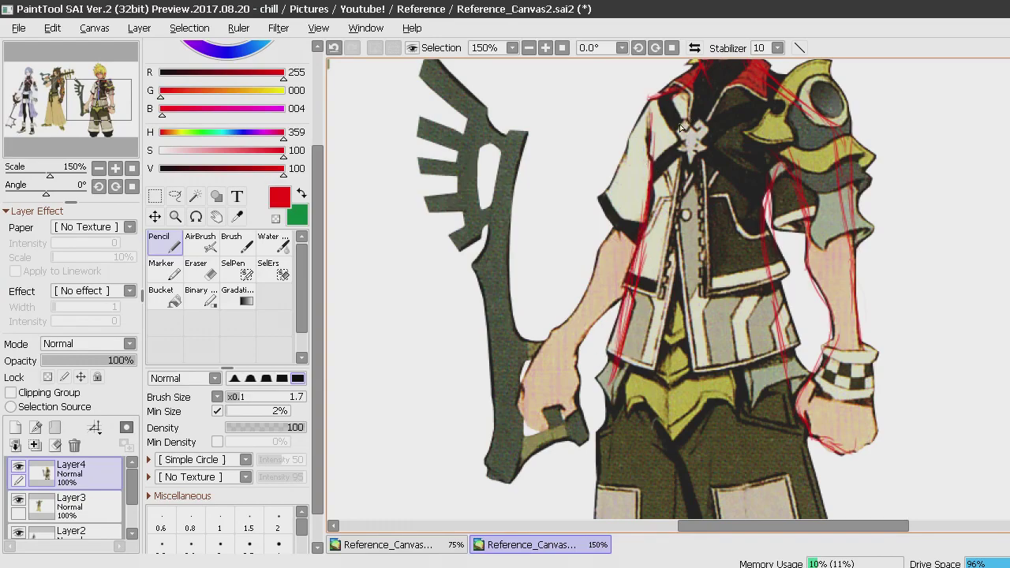
Trace the blond boy's weapon-side arm in red from the shoulder down to the hand gripping the keyblade.
mouse_move(646, 112)
left_mouse_down()
mouse_move(611, 211)
mouse_move(630, 153)
left_mouse_up()
mouse_move(613, 234)
left_mouse_down()
mouse_move(520, 388)
mouse_move(523, 424)
mouse_move(810, 342)
left_mouse_up()
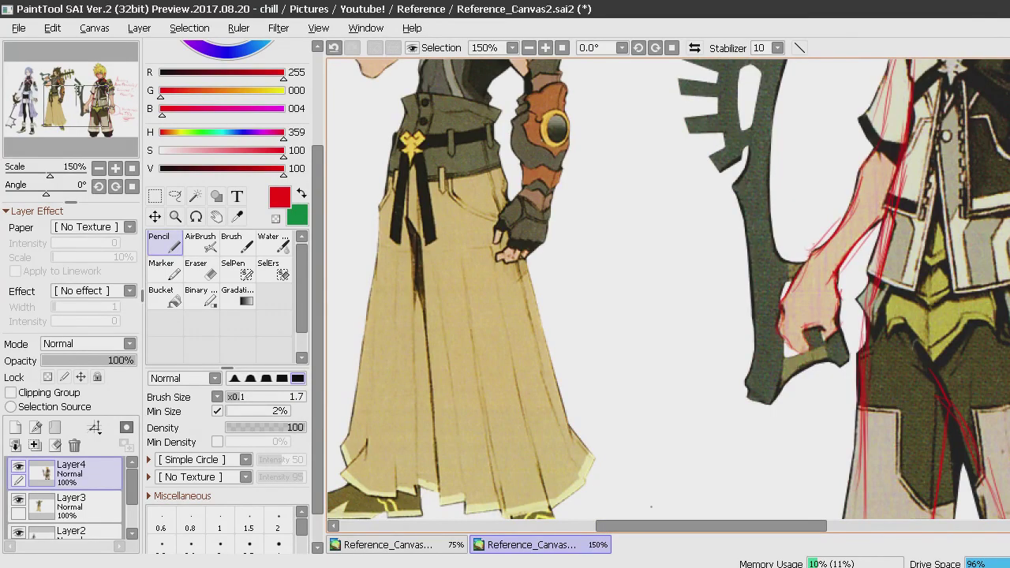
Examine the brown-haired man's build beside the blond boy and the blue-haired woman's full figure for comparison.
left_click_drag(668, 197, 668, 385)
scroll(668, 289, "up", 2)
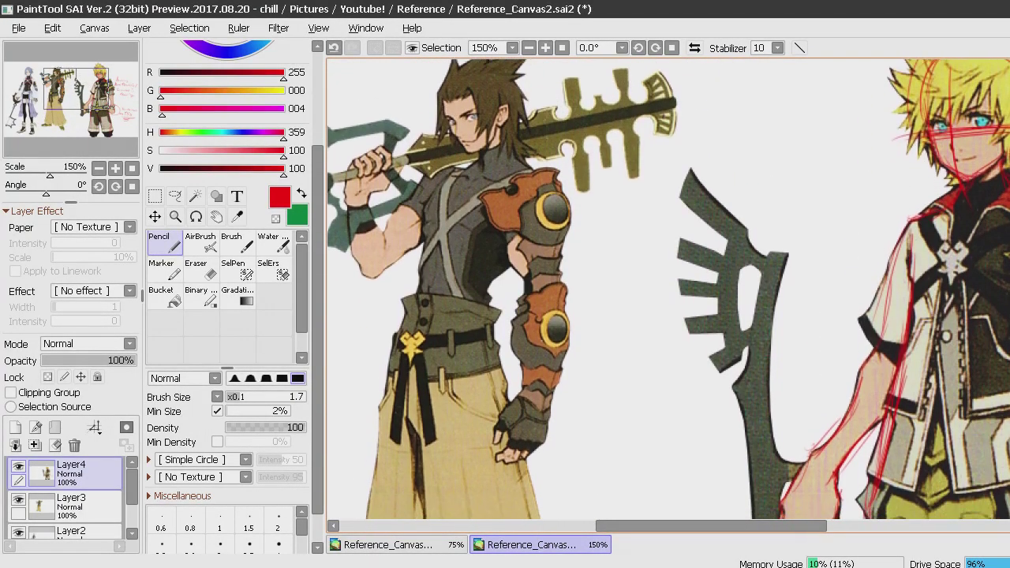
scroll(669, 289, "down", 3)
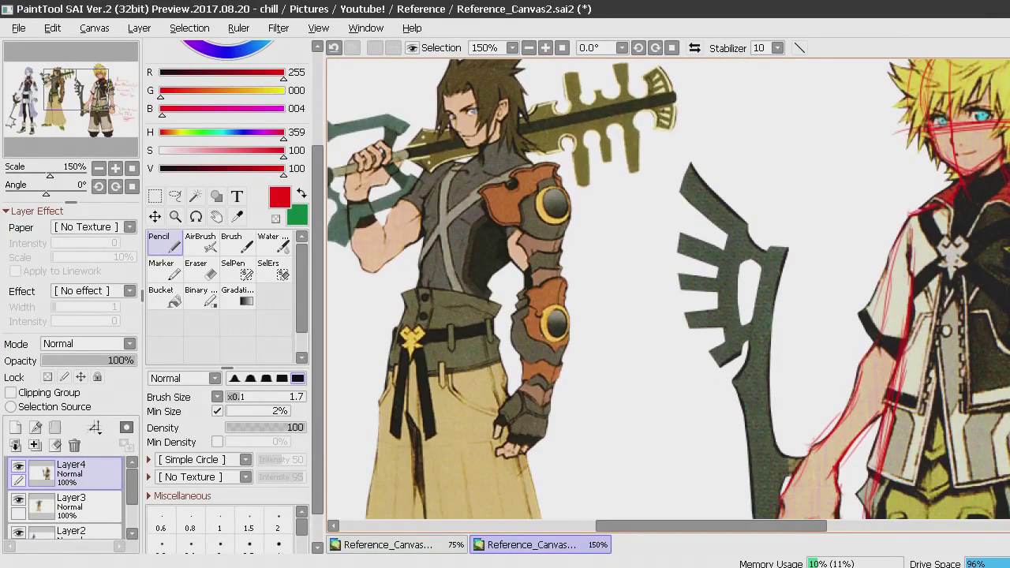
mouse_move(641, 567)
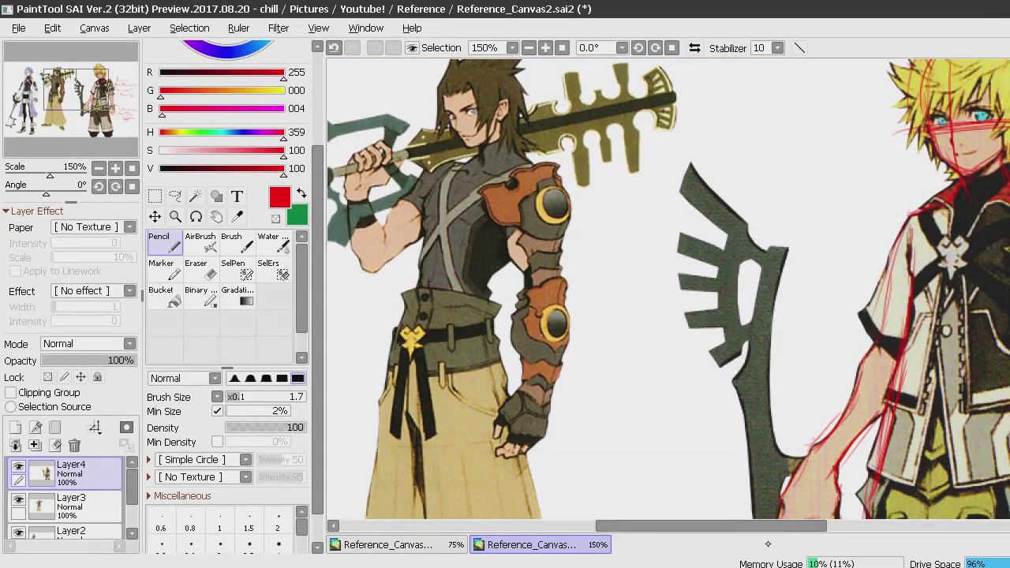
left_click_drag(771, 526, 612, 524)
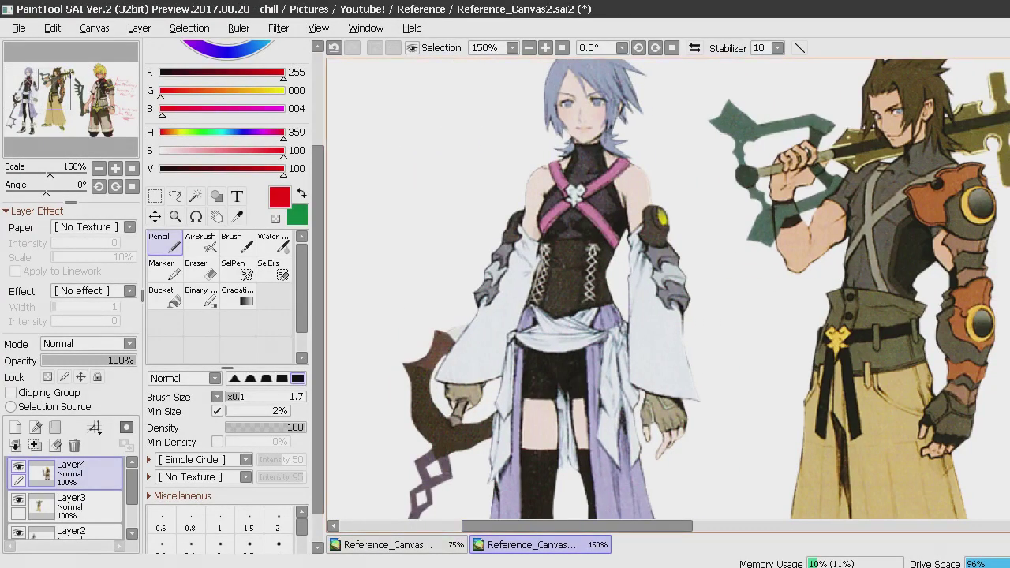
scroll(669, 289, "down", 6)
scroll(668, 289, "up", 7)
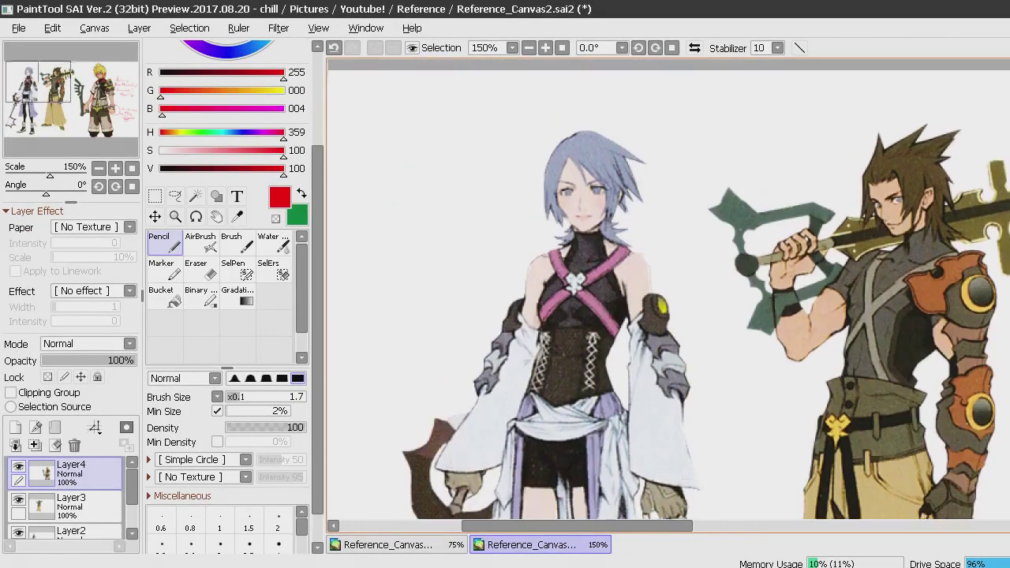
scroll(668, 289, "up", 1)
scroll(669, 289, "down", 1)
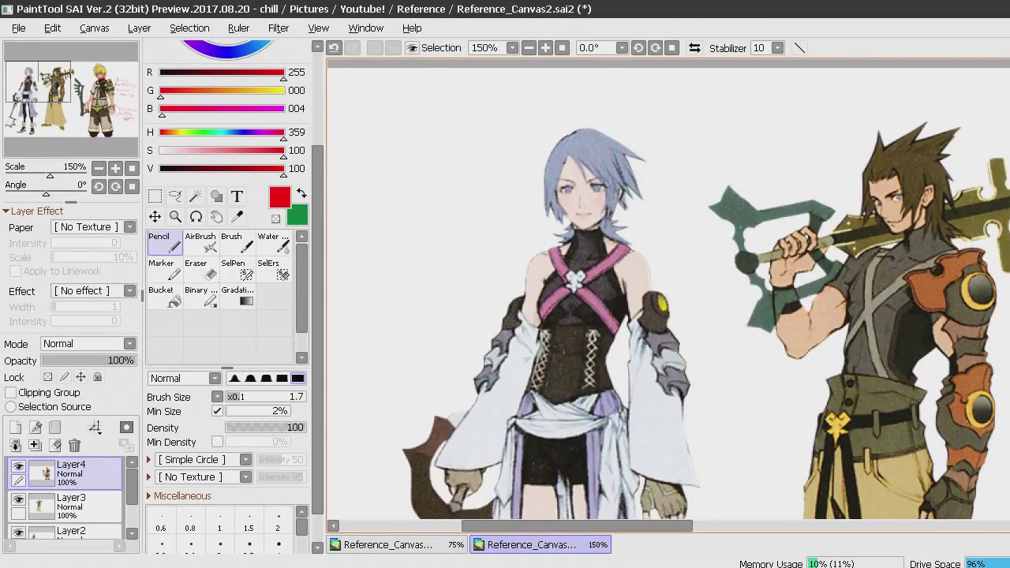
Draw a red oval around the blue-haired woman's head, from the crown along both sides of the face to the chin.
scroll(579, 163, "up", 4)
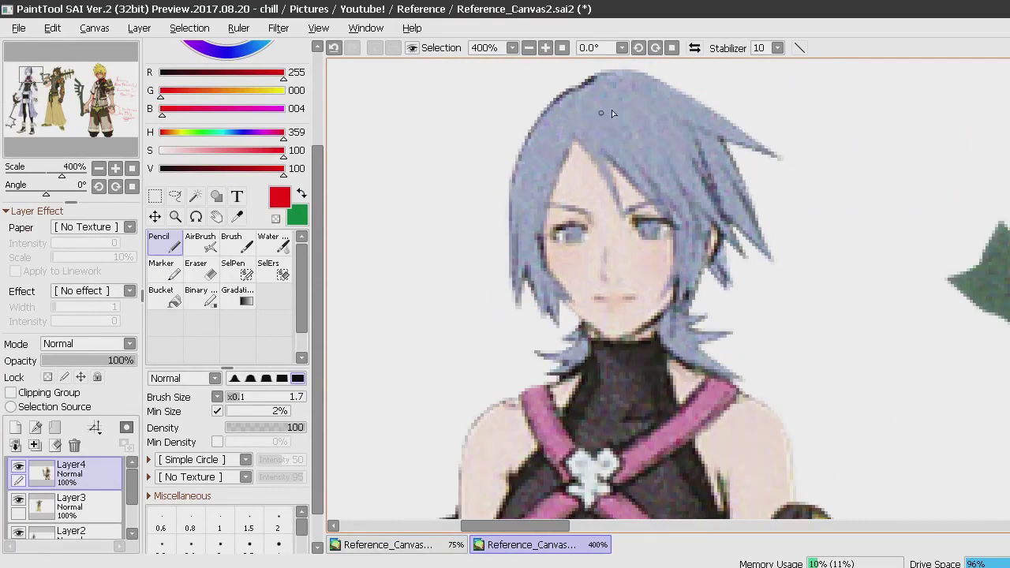
left_click_drag(596, 78, 541, 169)
left_click_drag(577, 105, 529, 242)
left_click_drag(536, 156, 547, 262)
mouse_move(545, 222)
left_mouse_down()
mouse_move(580, 323)
mouse_move(572, 255)
mouse_move(572, 335)
mouse_move(567, 299)
mouse_move(558, 298)
mouse_move(617, 340)
left_mouse_up()
mouse_move(554, 291)
left_mouse_down()
mouse_move(602, 329)
mouse_move(635, 333)
mouse_move(667, 302)
mouse_move(715, 189)
left_mouse_up()
mouse_move(690, 267)
left_mouse_down()
mouse_move(714, 174)
mouse_move(717, 107)
left_mouse_up()
mouse_move(681, 292)
left_mouse_down()
mouse_move(699, 267)
mouse_move(720, 116)
left_mouse_up()
mouse_move(717, 217)
left_mouse_down()
mouse_move(660, 75)
mouse_move(613, 72)
mouse_move(546, 209)
left_mouse_up()
left_click_drag(617, 81, 547, 250)
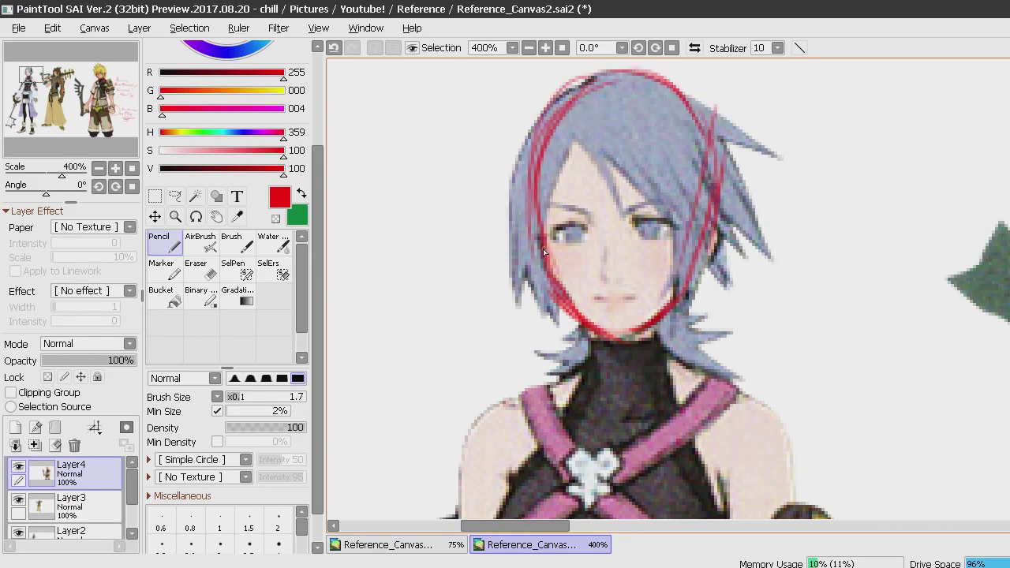
Draw the woman's neck, both shoulders and outer upper arms in red, plus the inner edge of her free upper arm.
left_click_drag(664, 352, 655, 322)
scroll(668, 289, "down", 3)
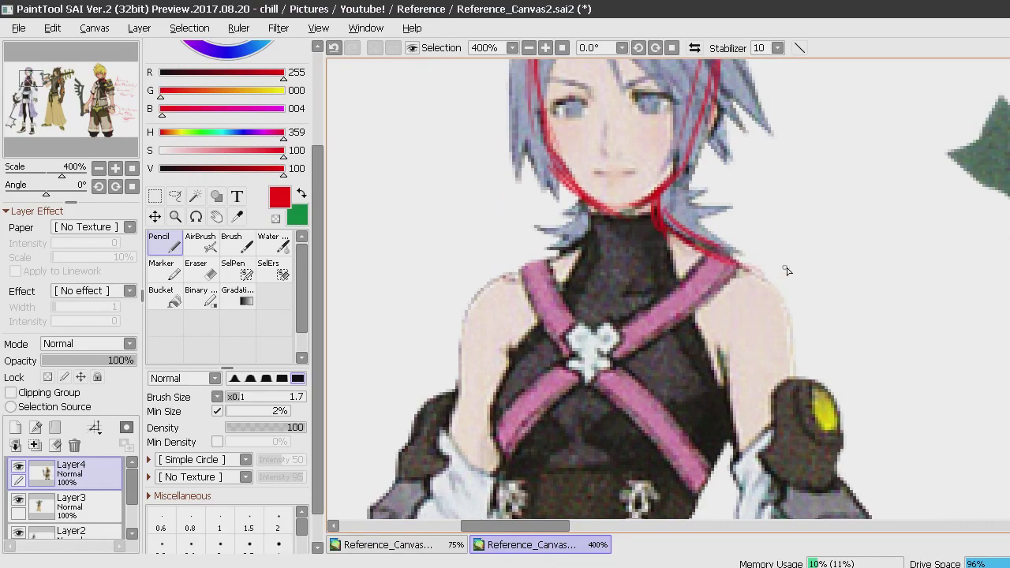
left_click_drag(736, 263, 793, 316)
mouse_move(745, 267)
left_mouse_down()
mouse_move(759, 302)
mouse_move(795, 333)
mouse_move(785, 323)
mouse_move(792, 385)
left_mouse_up()
mouse_move(727, 348)
left_mouse_down()
mouse_move(743, 445)
mouse_move(734, 441)
left_mouse_up()
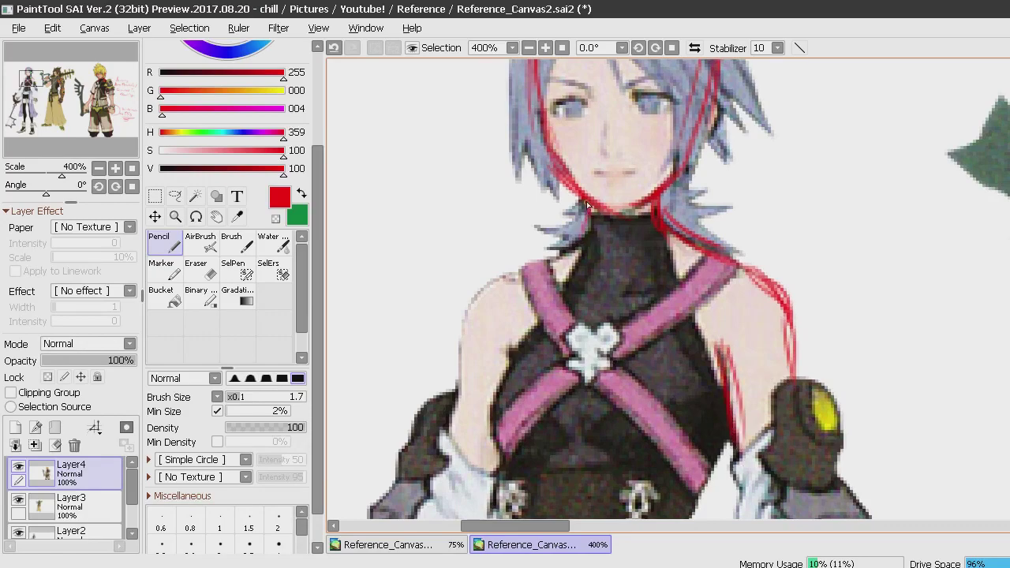
mouse_move(561, 255)
left_mouse_down()
mouse_move(480, 292)
mouse_move(455, 333)
mouse_move(459, 394)
left_mouse_up()
left_click_drag(463, 322, 453, 414)
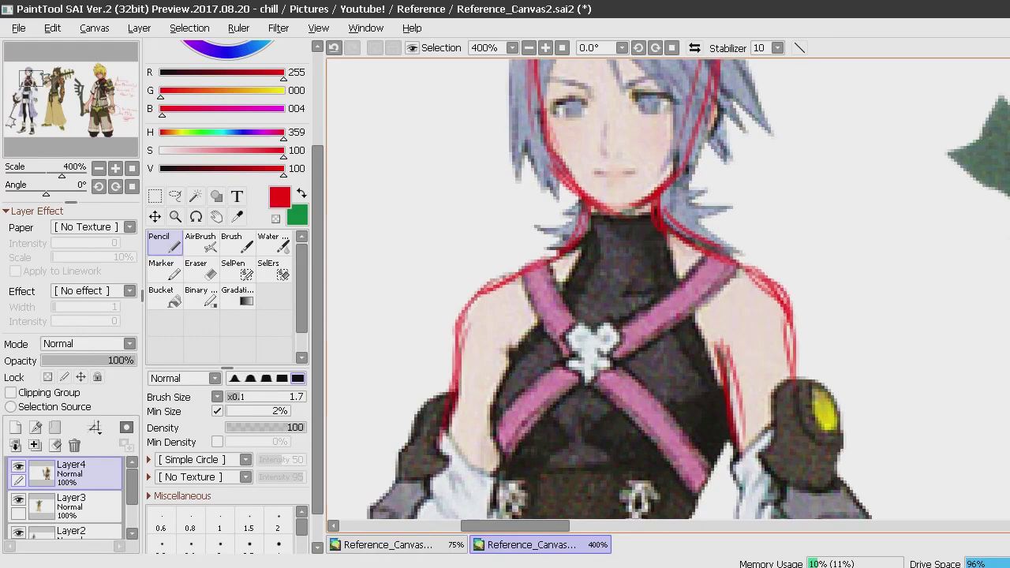
Extend the inner contour of the woman's free arm in red through the white sleeve down to its hem.
scroll(614, 289, "down", 5)
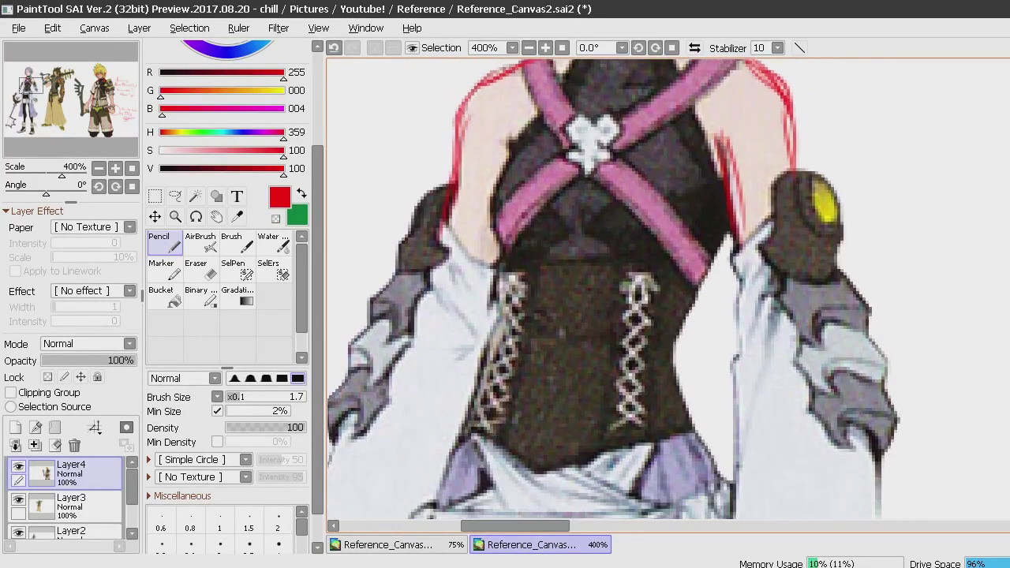
left_click_drag(731, 204, 751, 365)
left_click_drag(742, 322, 753, 406)
scroll(668, 289, "down", 10)
scroll(738, 238, "up", 12)
scroll(738, 238, "down", 6)
scroll(738, 238, "down", 1)
scroll(738, 238, "up", 1)
left_click_drag(758, 183, 768, 365)
left_click_drag(754, 265, 779, 414)
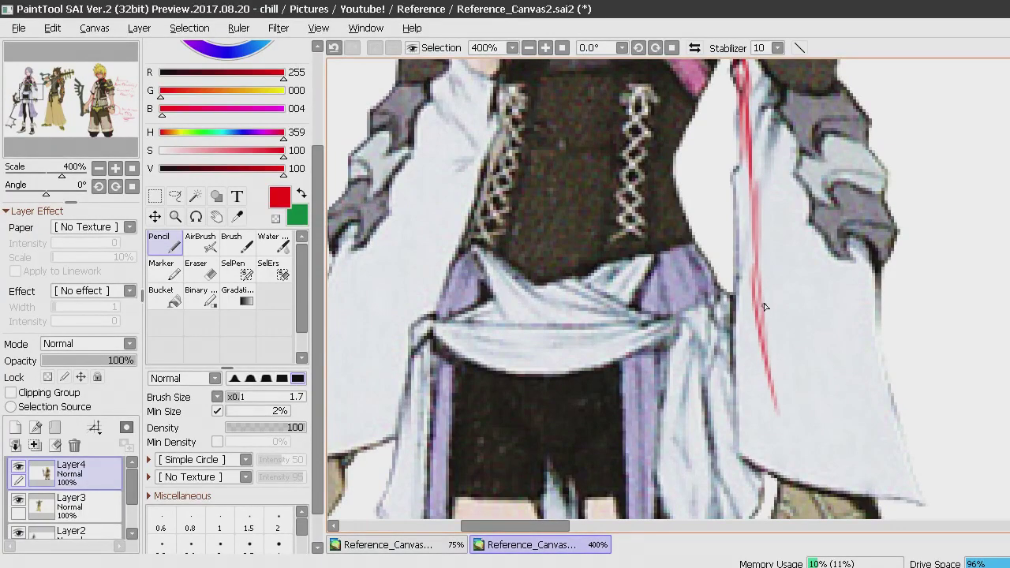
left_click_drag(764, 307, 777, 477)
left_click_drag(773, 400, 780, 497)
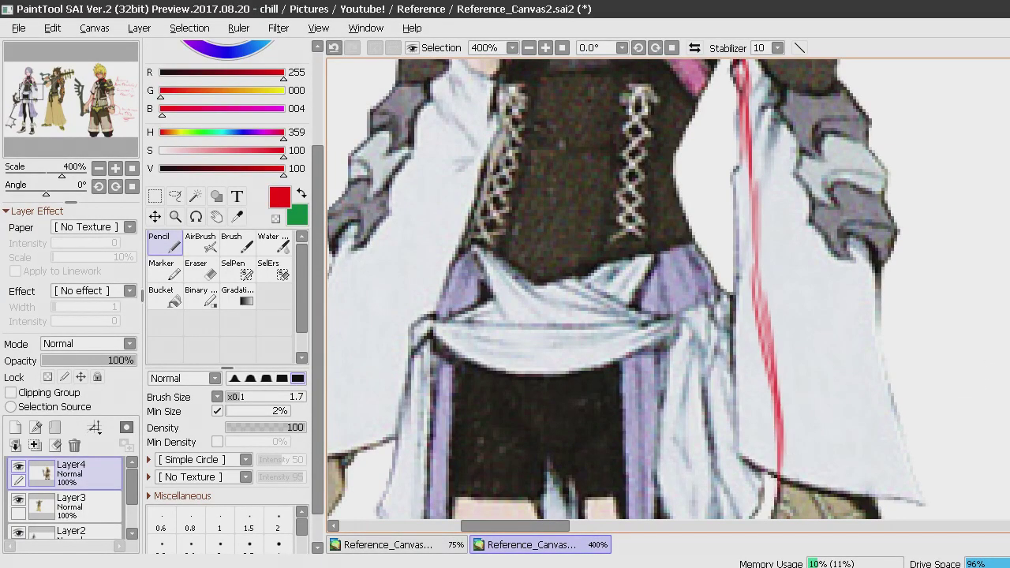
Outline the woman's free gloved hand and fingers in red and draw the outer wrist and forearm line inside the sleeve.
scroll(831, 338, "down", 6)
scroll(830, 338, "up", 3)
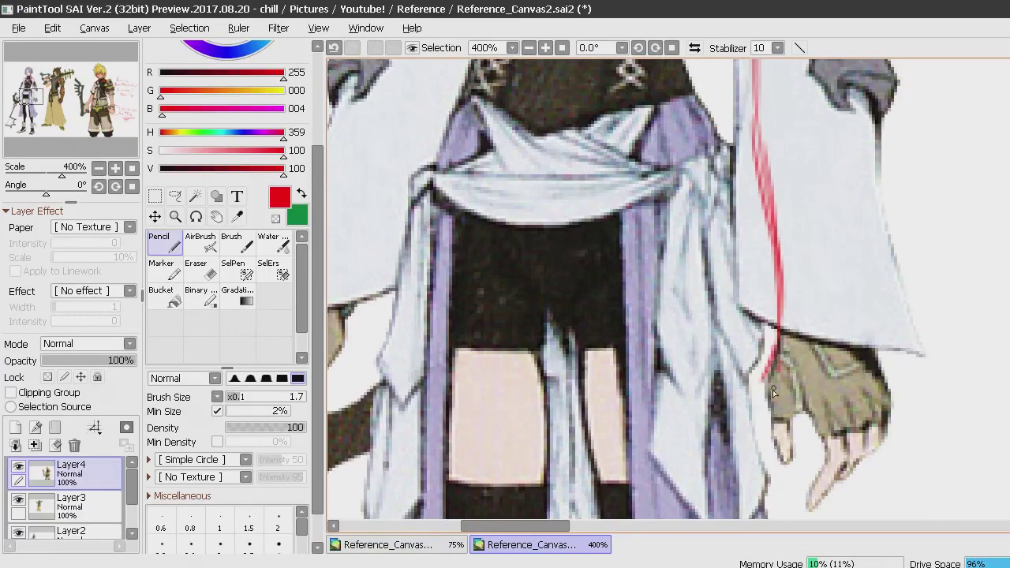
mouse_move(765, 396)
left_mouse_down()
mouse_move(791, 434)
mouse_move(794, 416)
mouse_move(813, 420)
mouse_move(828, 462)
mouse_move(811, 512)
mouse_move(841, 475)
left_mouse_up()
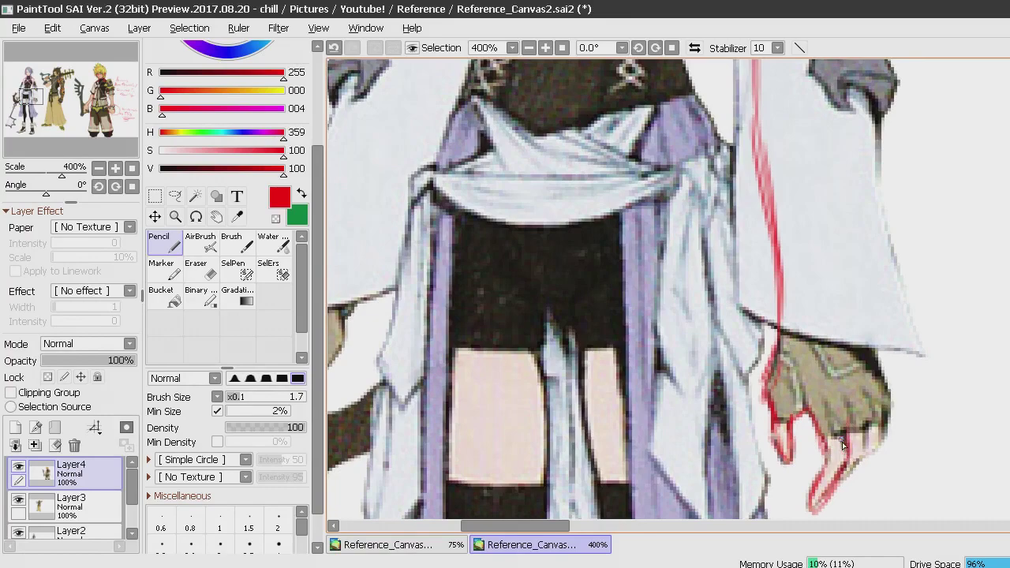
mouse_move(837, 480)
left_mouse_down()
mouse_move(865, 457)
mouse_move(869, 406)
mouse_move(867, 456)
mouse_move(885, 429)
left_mouse_up()
mouse_move(881, 390)
left_mouse_down()
mouse_move(884, 438)
mouse_move(893, 406)
left_mouse_up()
left_click_drag(872, 352, 860, 331)
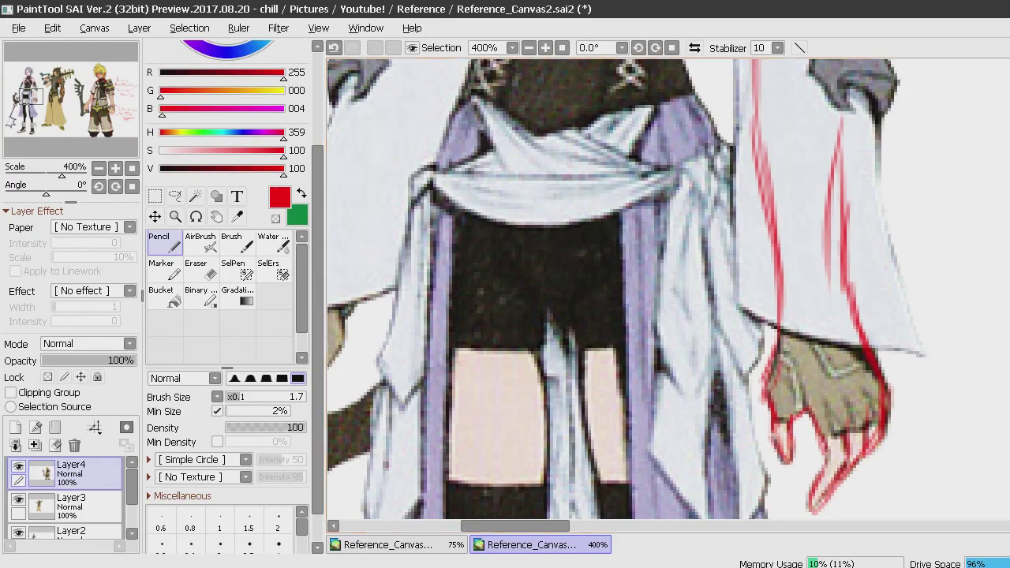
Continue the outer contour of the woman's free arm in red through the sleeve armour up past the elbow guard.
scroll(979, 324, "up", 3)
scroll(838, 384, "up", 2)
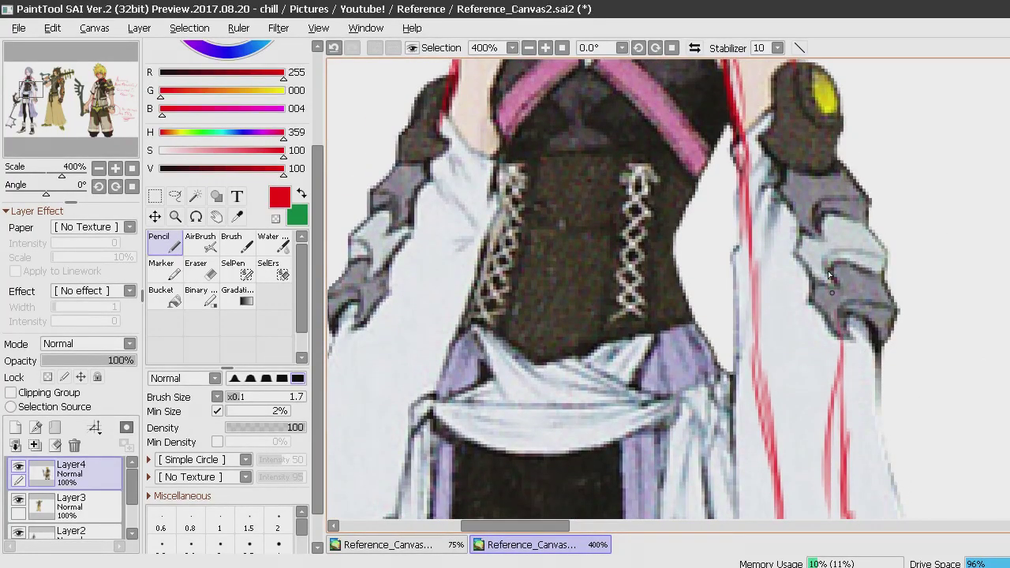
left_click_drag(815, 226, 844, 340)
left_click_drag(814, 204, 811, 182)
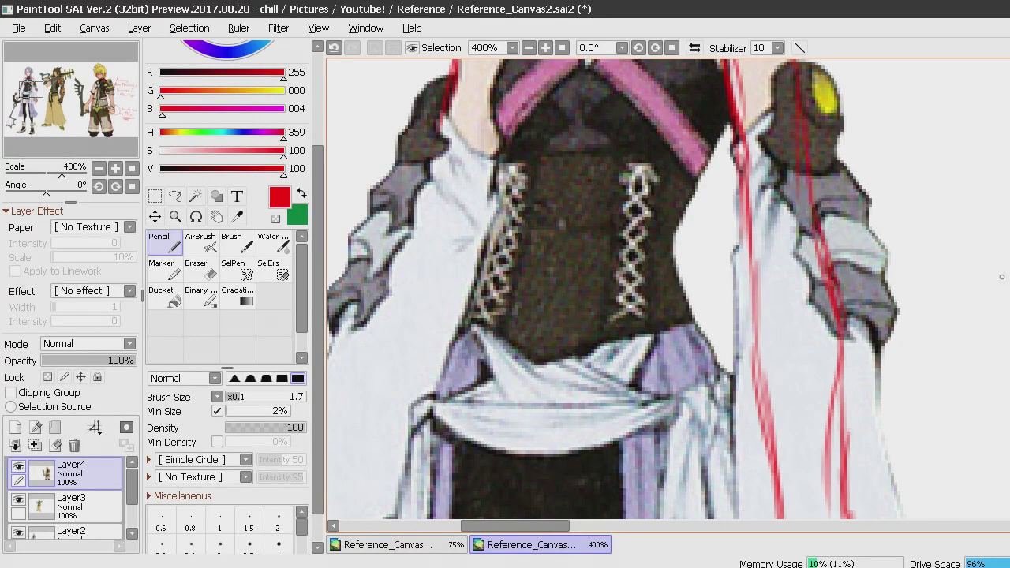
Trace the woman's torso from both armpits past the waist in red and draw both sides of her weapon arm through the sleeve.
scroll(1003, 281, "up", 3)
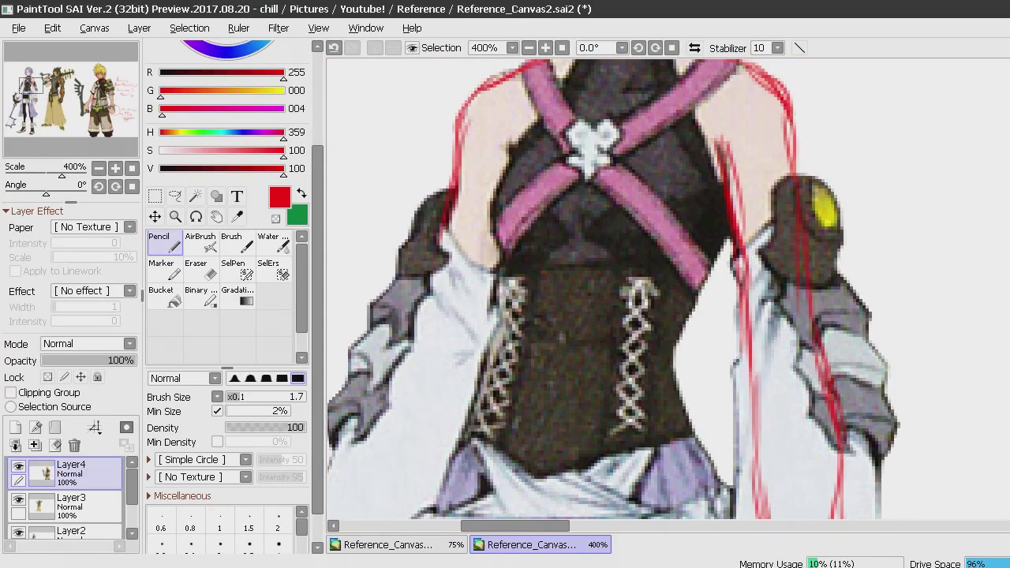
left_click_drag(726, 240, 668, 367)
mouse_move(517, 147)
left_mouse_down()
mouse_move(495, 194)
mouse_move(506, 282)
mouse_move(491, 392)
mouse_move(448, 496)
left_mouse_up()
mouse_move(449, 180)
left_mouse_down()
mouse_move(445, 238)
mouse_move(421, 338)
left_mouse_up()
left_click_drag(452, 201, 410, 378)
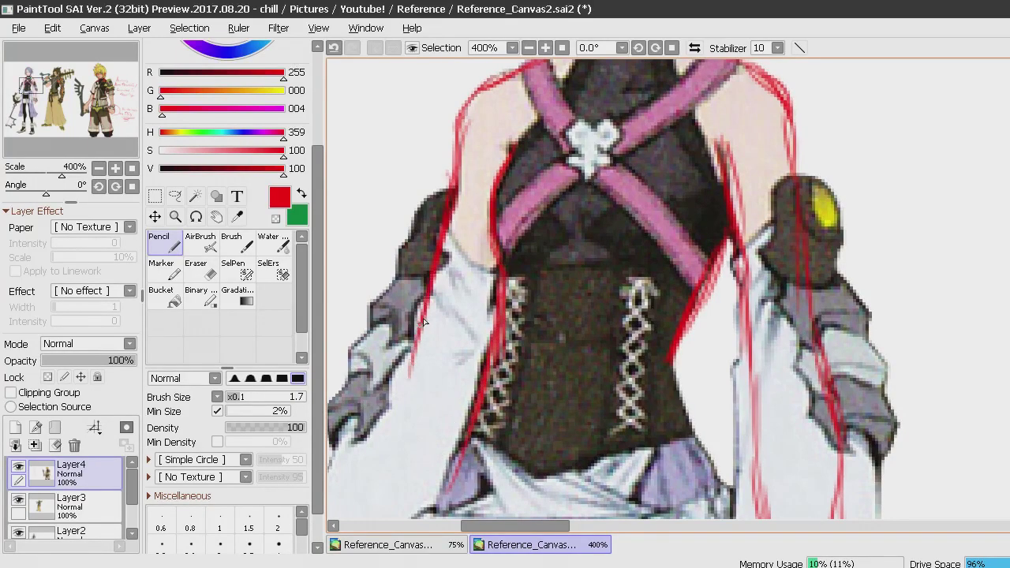
left_click_drag(492, 273, 472, 344)
left_click_drag(444, 266, 401, 392)
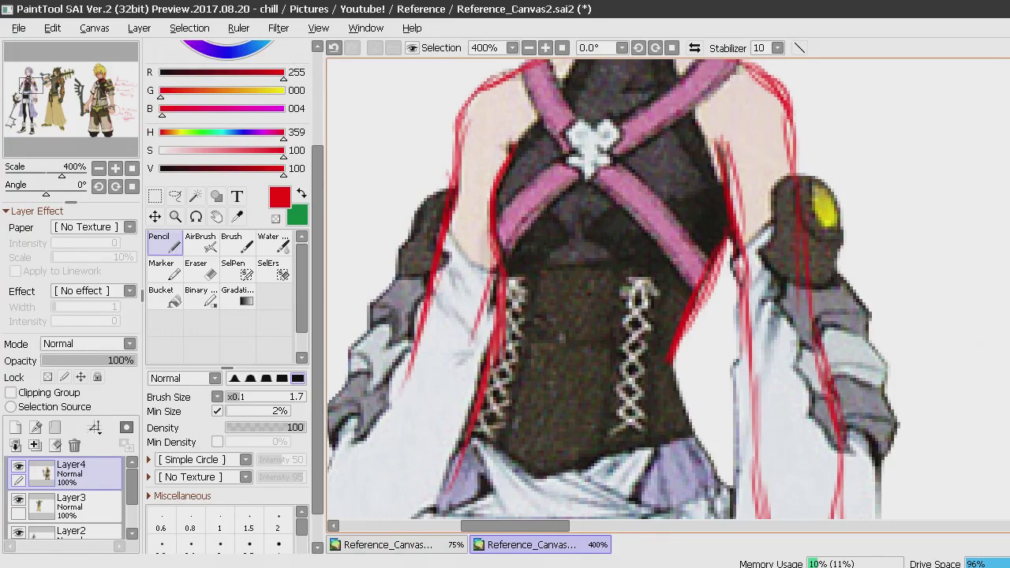
Trace the woman's free-arm side in red from the waist over the hip and touch up the opposite armpit.
scroll(627, 289, "down", 5)
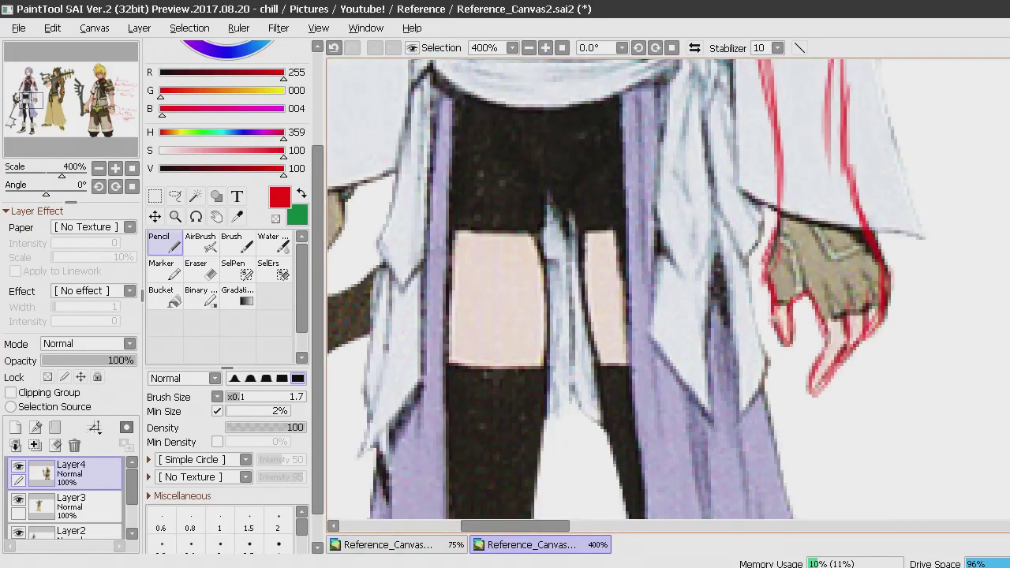
scroll(707, 348, "up", 5)
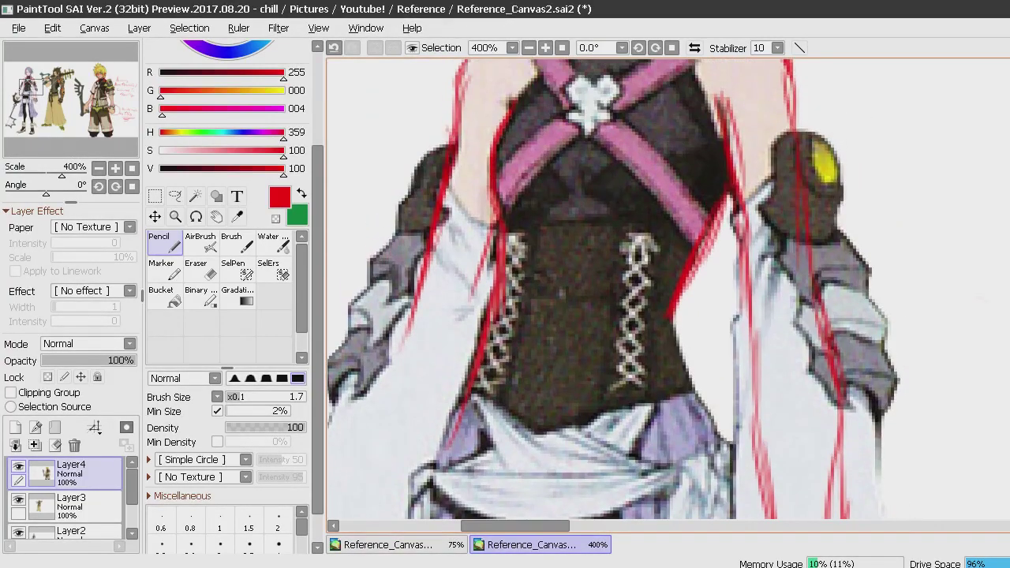
mouse_move(671, 321)
left_mouse_down()
mouse_move(694, 413)
mouse_move(729, 472)
left_mouse_up()
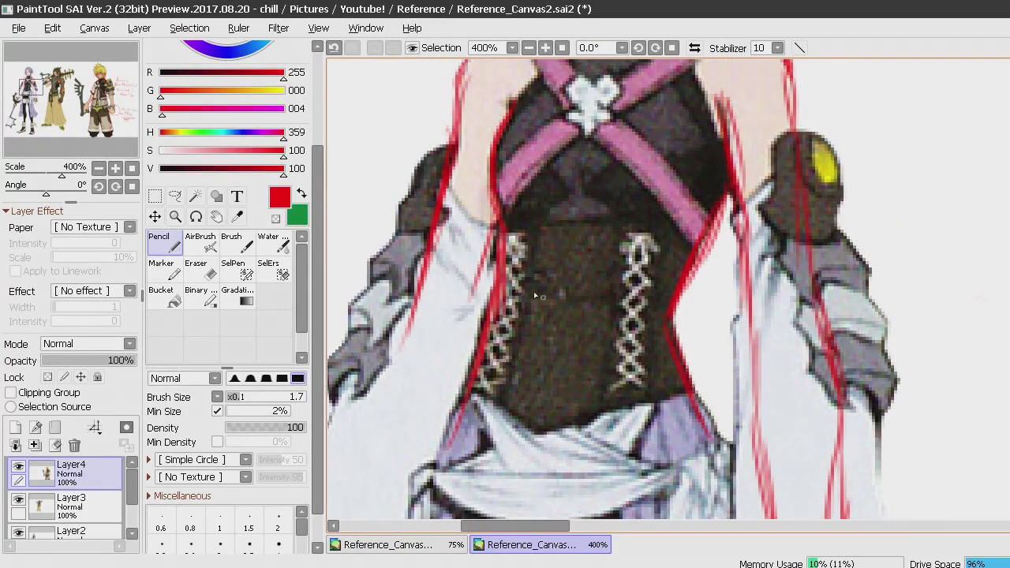
left_click_drag(509, 101, 519, 92)
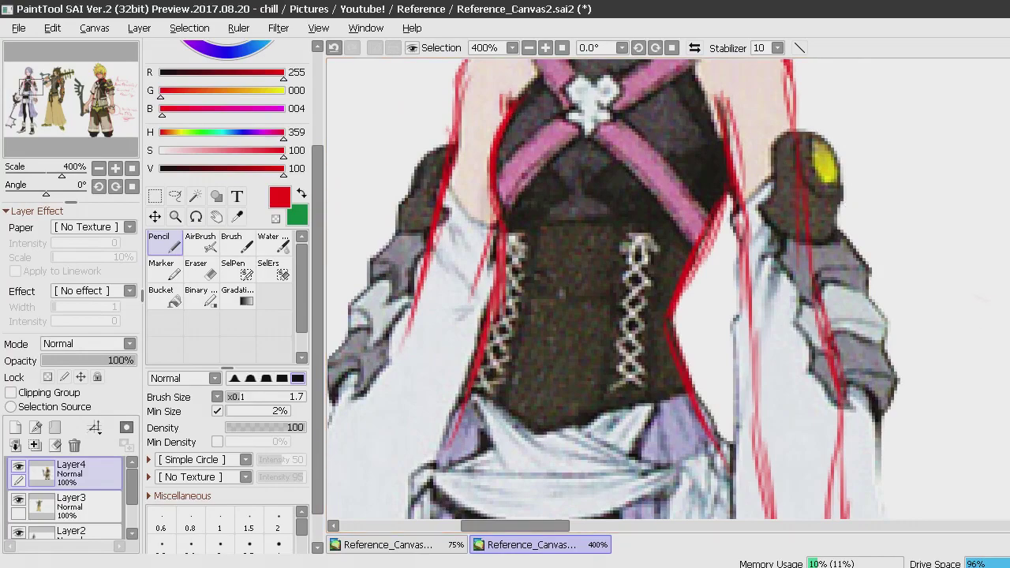
scroll(713, 162, "down", 5)
mouse_move(713, 162)
left_mouse_down()
mouse_move(734, 202)
mouse_move(742, 304)
left_mouse_up()
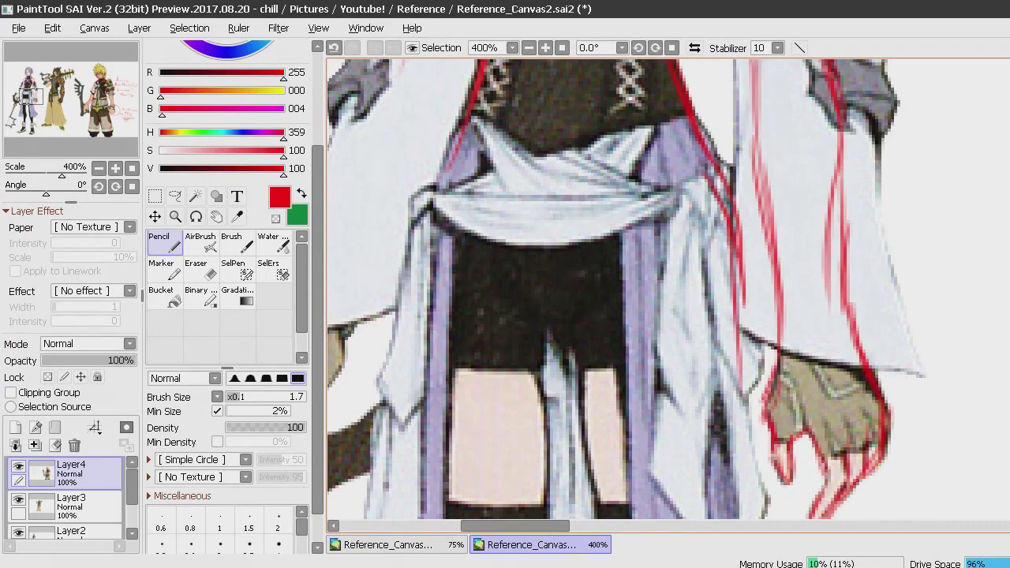
Extend the red hip line down the outer thigh on the woman's free-arm side through the purple skirt to the knee.
scroll(668, 289, "down", 5)
left_click_drag(739, 123, 740, 230)
left_click_drag(747, 170, 722, 416)
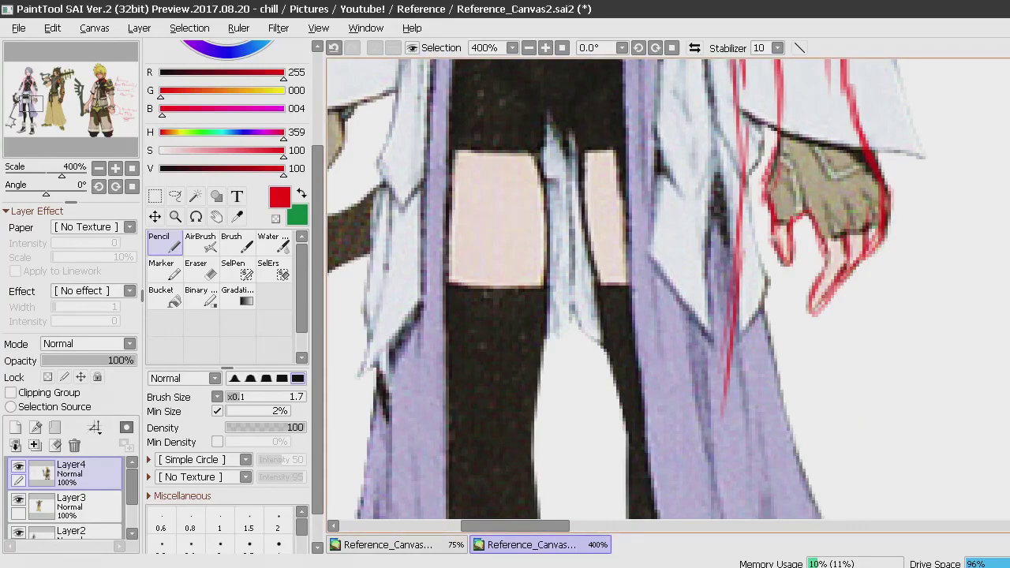
scroll(667, 288, "down", 4)
scroll(667, 288, "down", 3)
scroll(946, 328, "up", 5)
left_click_drag(729, 289, 723, 369)
left_click_drag(721, 318, 725, 407)
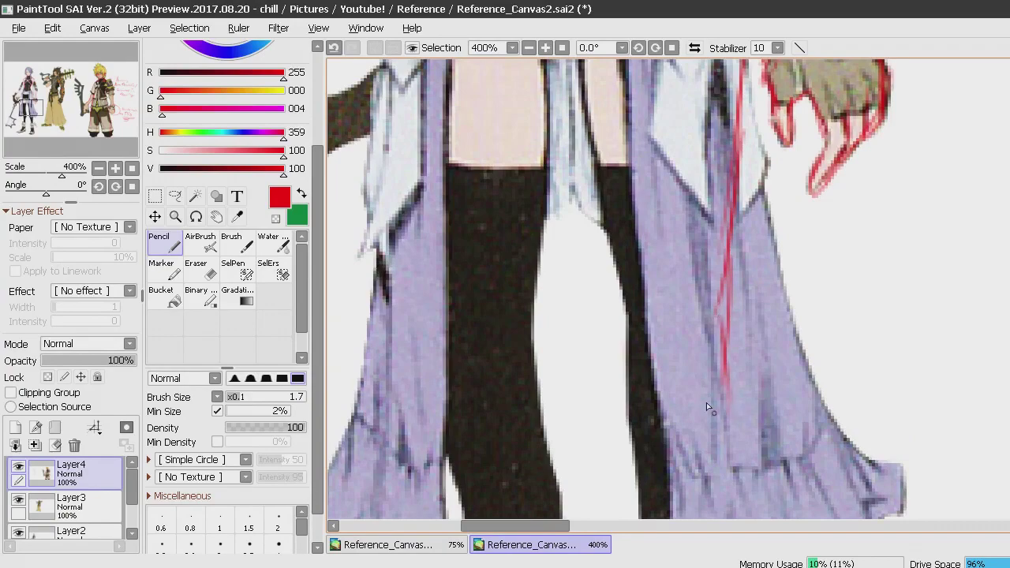
Draw both sides of the woman's lower leg on the free-arm side in red from the knee down to the armoured boot.
left_click_drag(624, 319, 641, 519)
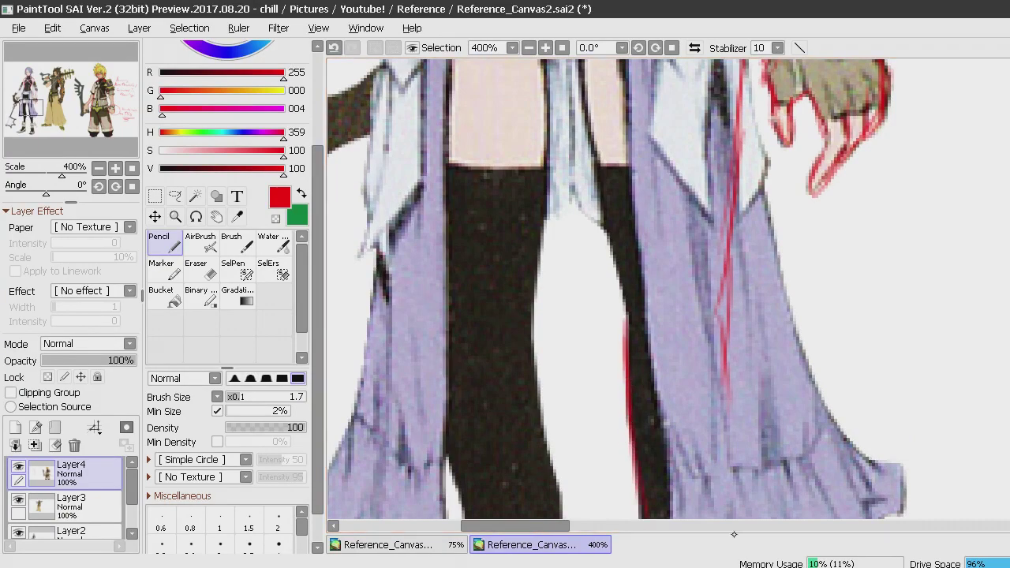
scroll(667, 288, "down", 5)
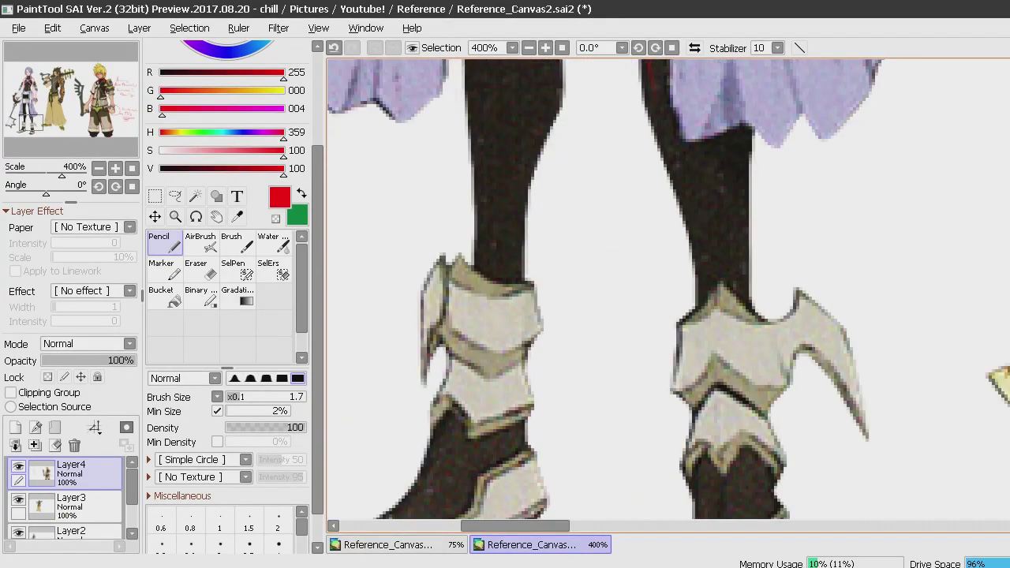
scroll(668, 288, "up", 2)
mouse_move(564, 195)
left_mouse_down()
mouse_move(588, 179)
mouse_move(633, 252)
mouse_move(701, 470)
mouse_move(750, 368)
mouse_move(744, 295)
left_mouse_up()
left_click_drag(733, 190, 742, 364)
mouse_move(744, 186)
left_mouse_down()
mouse_move(746, 255)
mouse_move(711, 96)
mouse_move(724, 76)
left_mouse_up()
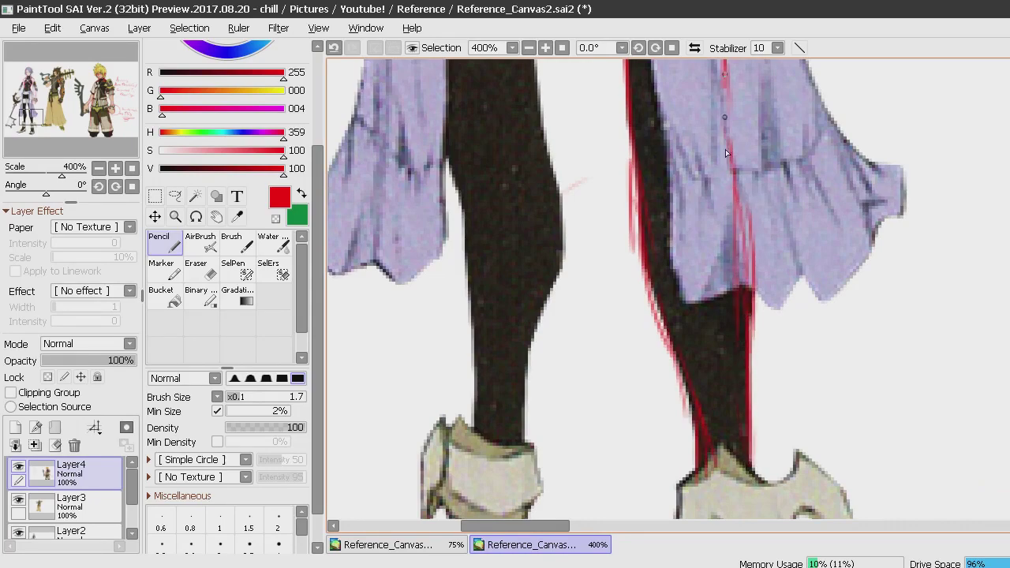
Trace the inner contour of the woman's weapon-side leg in red from the boot up to the top of the thigh.
mouse_move(523, 420)
left_mouse_down()
mouse_move(555, 268)
mouse_move(537, 341)
mouse_move(555, 199)
mouse_move(555, 288)
mouse_move(541, 332)
mouse_move(536, 97)
left_mouse_up()
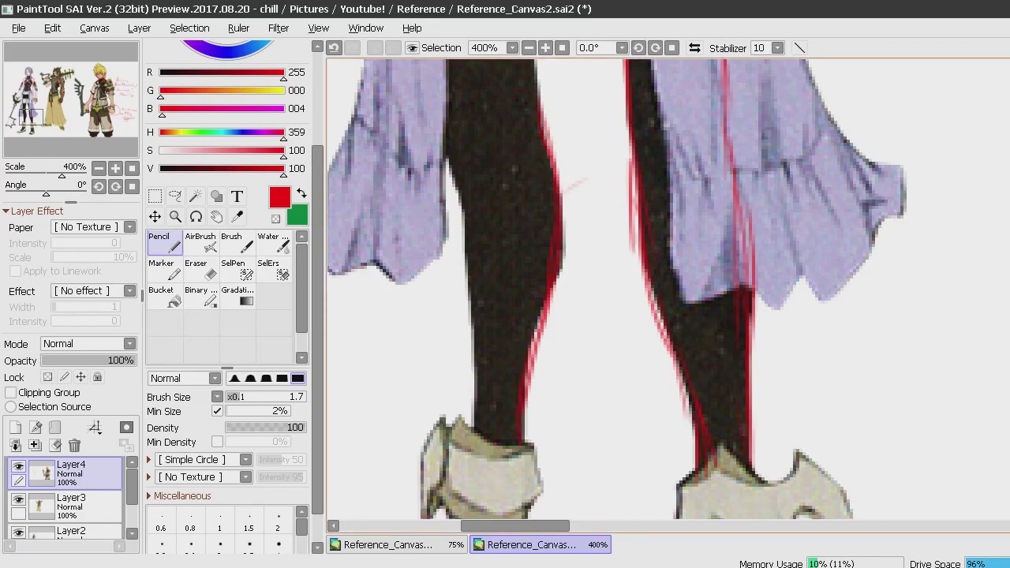
scroll(483, 394, "up", 5)
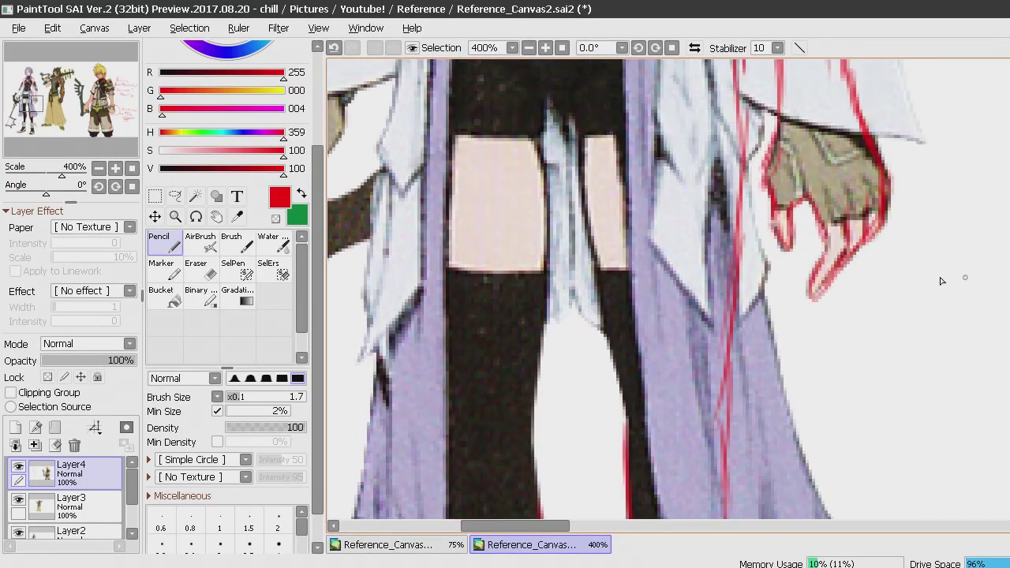
mouse_move(541, 517)
left_mouse_down()
mouse_move(529, 411)
mouse_move(541, 291)
mouse_move(530, 425)
mouse_move(543, 205)
mouse_move(549, 293)
mouse_move(537, 378)
mouse_move(549, 162)
left_mouse_up()
left_click_drag(556, 240, 543, 127)
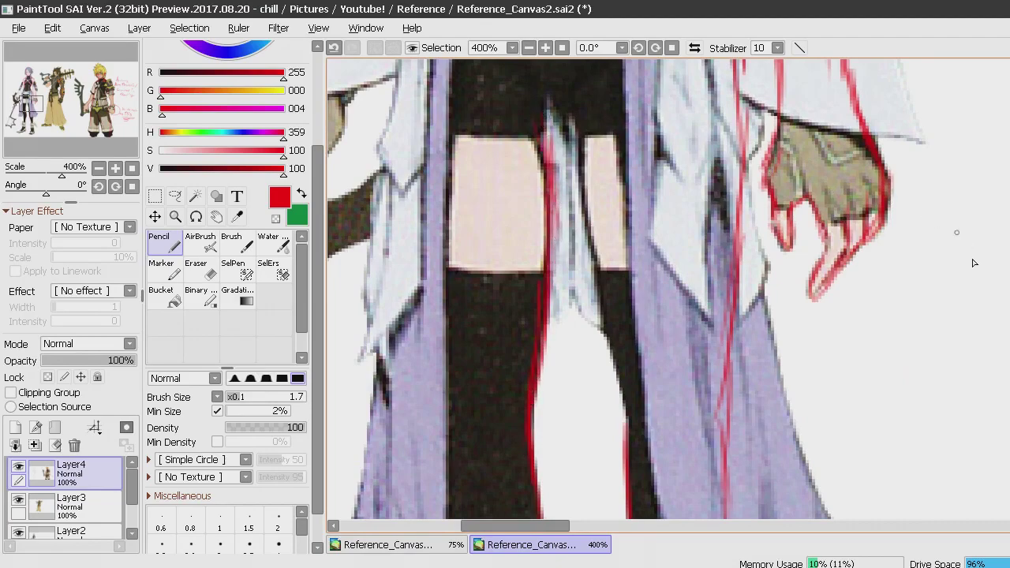
Draw the woman's crotch in red and trace the inner contour of her free-arm-side thigh down to the knee.
scroll(576, 331, "up", 5)
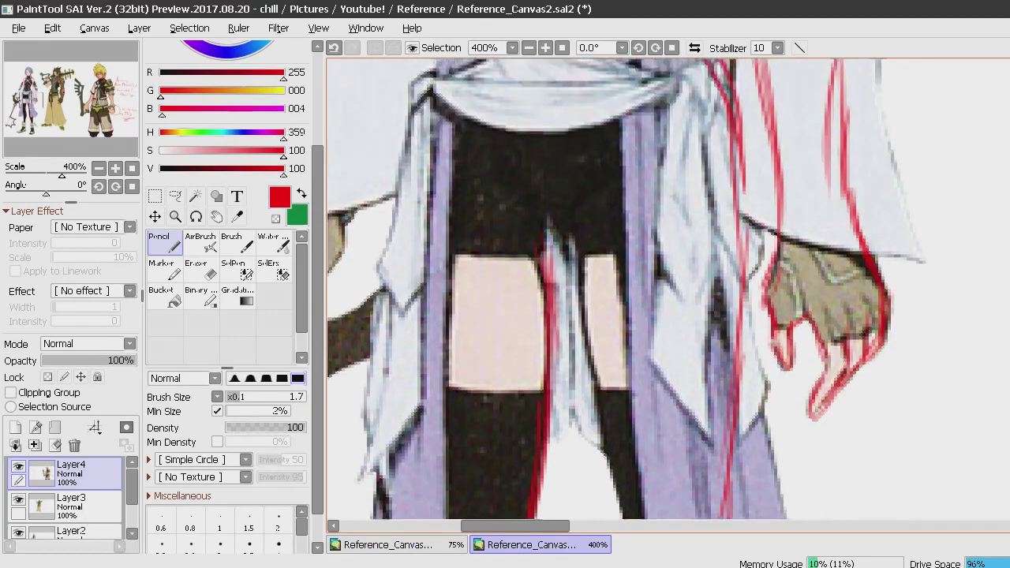
left_click_drag(541, 314, 542, 297)
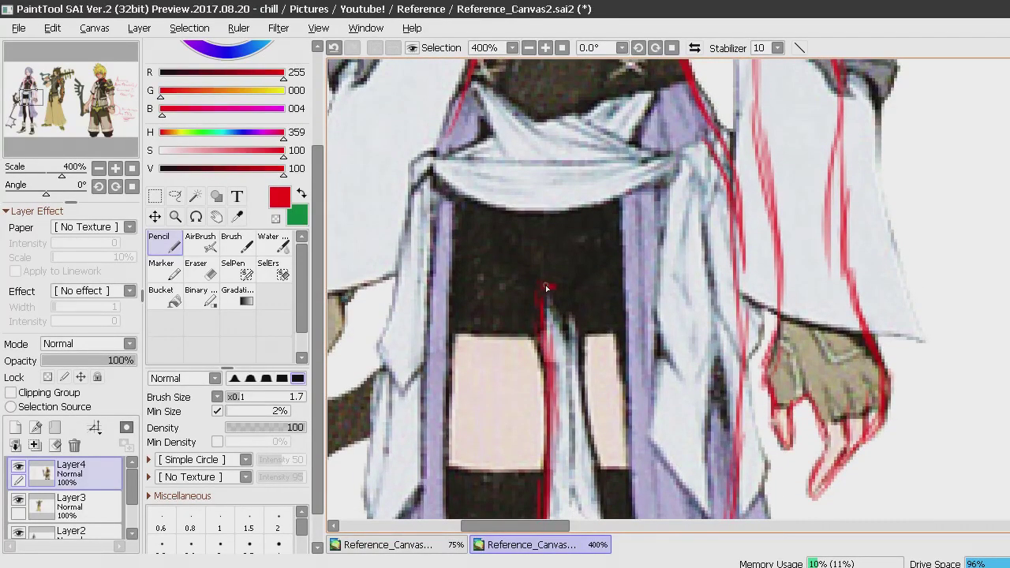
left_click_drag(552, 289, 568, 320)
left_click_drag(581, 335, 586, 412)
left_click_drag(576, 351, 584, 442)
left_click_drag(586, 396, 600, 471)
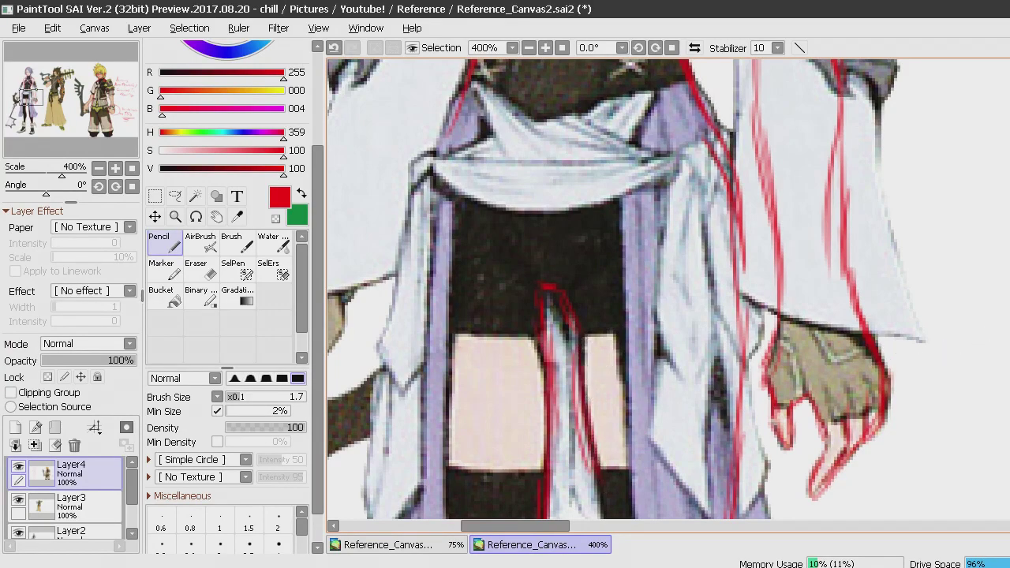
scroll(771, 388, "down", 5)
scroll(704, 334, "down", 4)
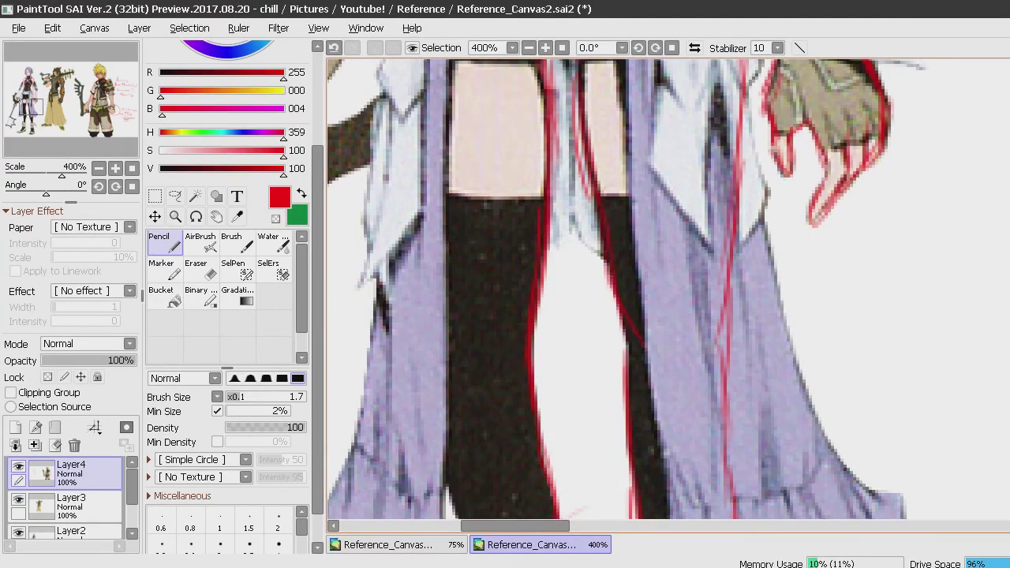
Trace the outer contour of the woman's weapon-side lower leg in red from the armoured boot up past the knee.
scroll(743, 379, "down", 10)
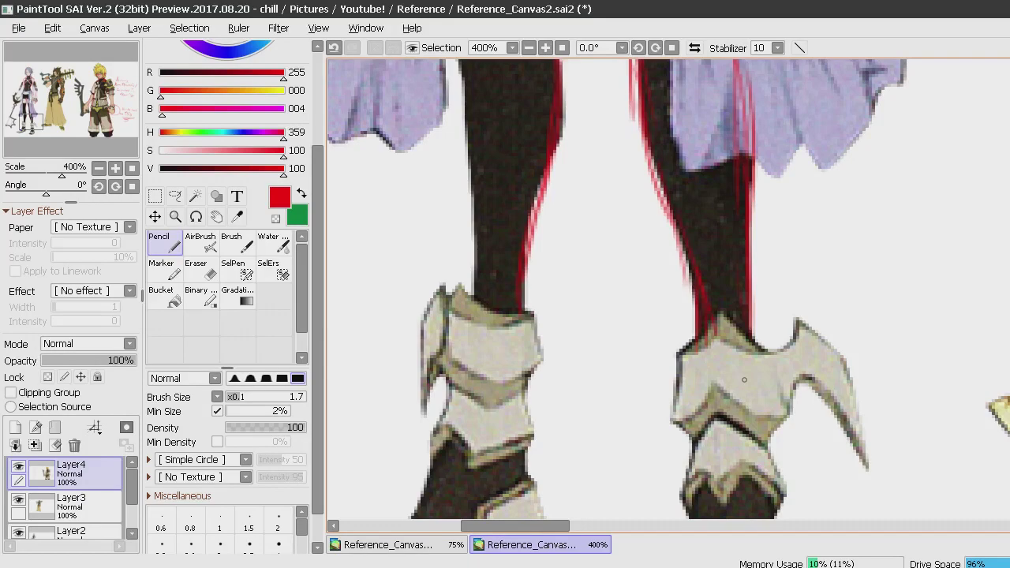
left_click_drag(476, 276, 473, 343)
mouse_move(479, 246)
left_mouse_down()
mouse_move(473, 344)
mouse_move(470, 93)
mouse_move(481, 253)
left_mouse_up()
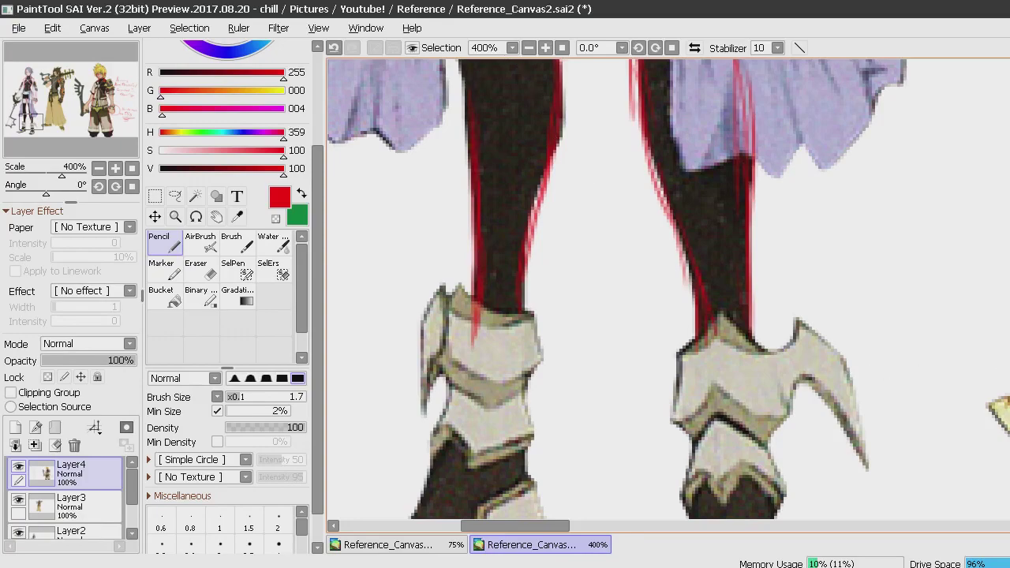
scroll(454, 408, "up", 5)
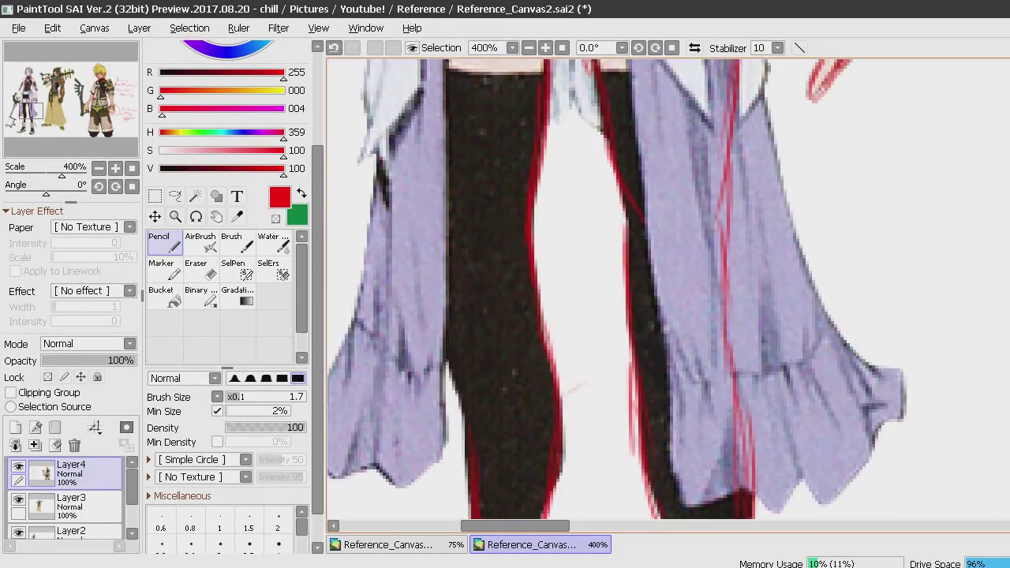
left_click_drag(467, 447, 427, 305)
left_click_drag(462, 379, 441, 243)
mouse_move(436, 320)
left_mouse_down()
mouse_move(427, 307)
mouse_move(427, 204)
left_mouse_up()
mouse_move(435, 146)
left_mouse_down()
mouse_move(442, 344)
mouse_move(436, 184)
left_mouse_up()
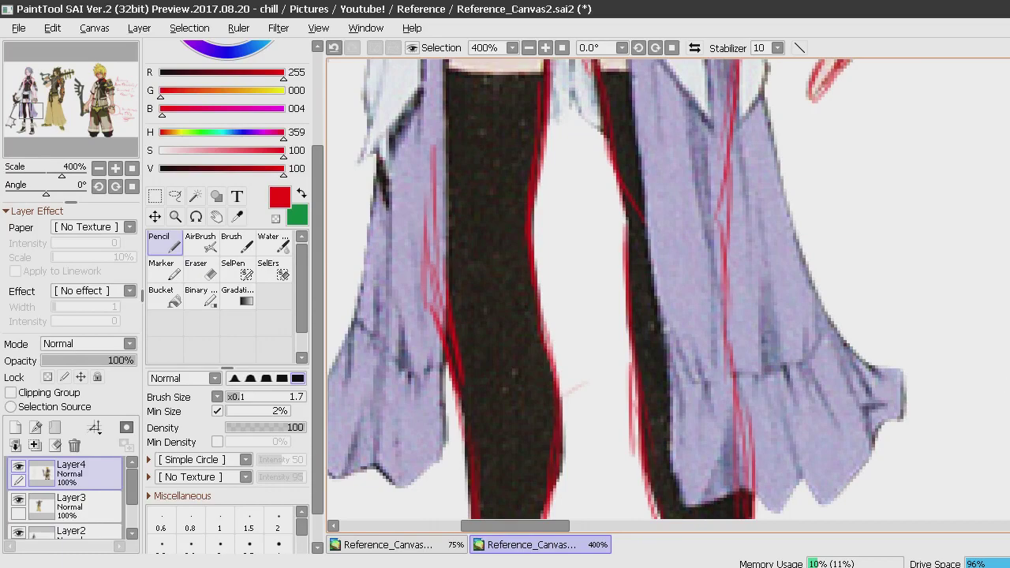
Continue the weapon-side outer thigh line in red through the purple and white cloth up to the woman's hip and waist.
scroll(433, 190, "up", 4)
scroll(627, 289, "up", 2)
scroll(627, 289, "down", 1)
left_click_drag(439, 69, 416, 229)
left_click_drag(444, 116, 407, 371)
left_click_drag(420, 204, 408, 409)
left_click_drag(407, 303, 426, 519)
mouse_move(406, 395)
left_mouse_down()
mouse_move(408, 489)
mouse_move(429, 519)
left_mouse_up()
scroll(513, 327, "up", 10)
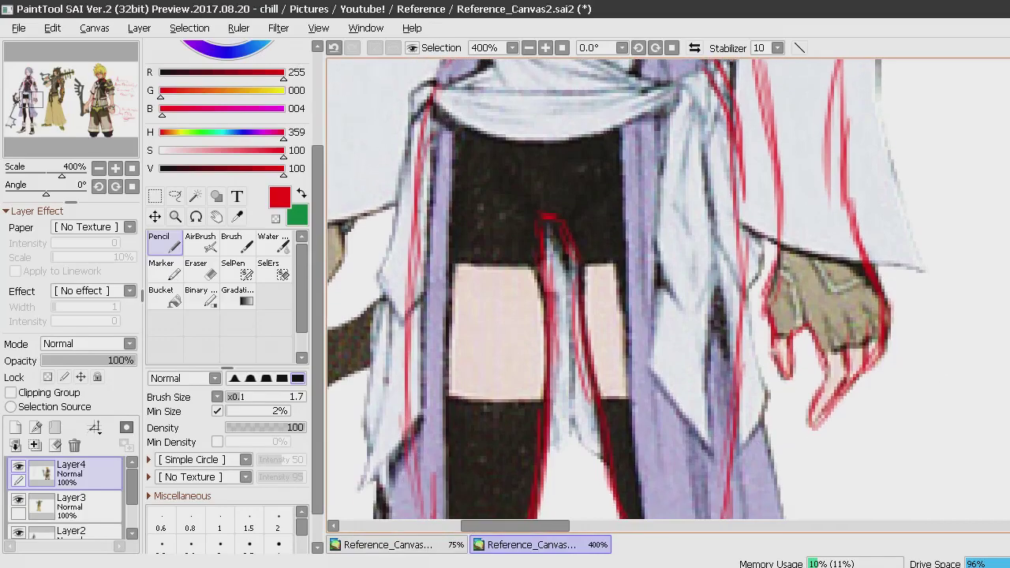
left_click_drag(455, 332, 424, 436)
mouse_move(433, 387)
left_mouse_down()
mouse_move(412, 519)
mouse_move(415, 473)
left_mouse_up()
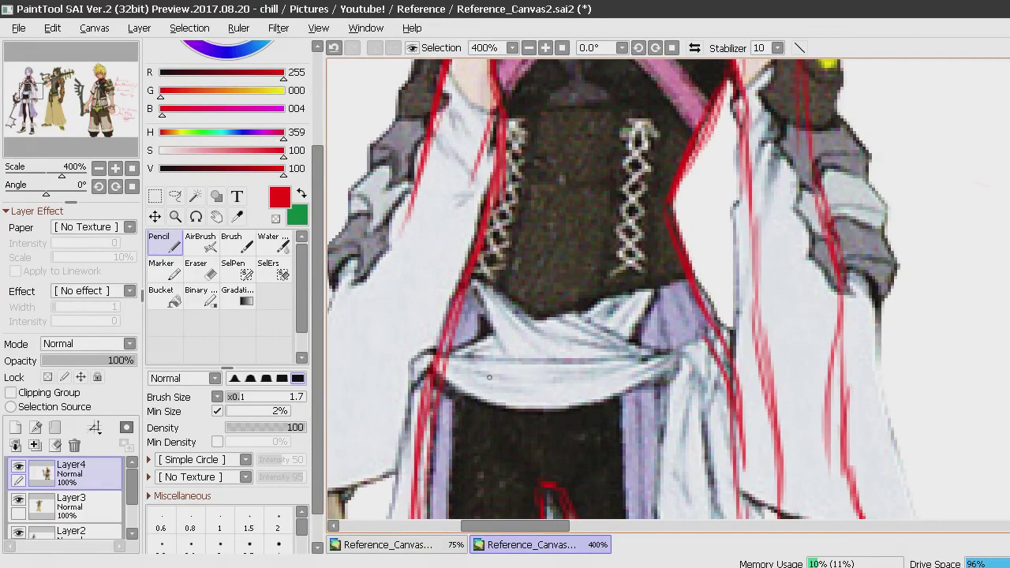
Mark the woman's chest and hip widths with horizontal red lines and draw an arrow pointing at her hip.
scroll(489, 378, "down", 7)
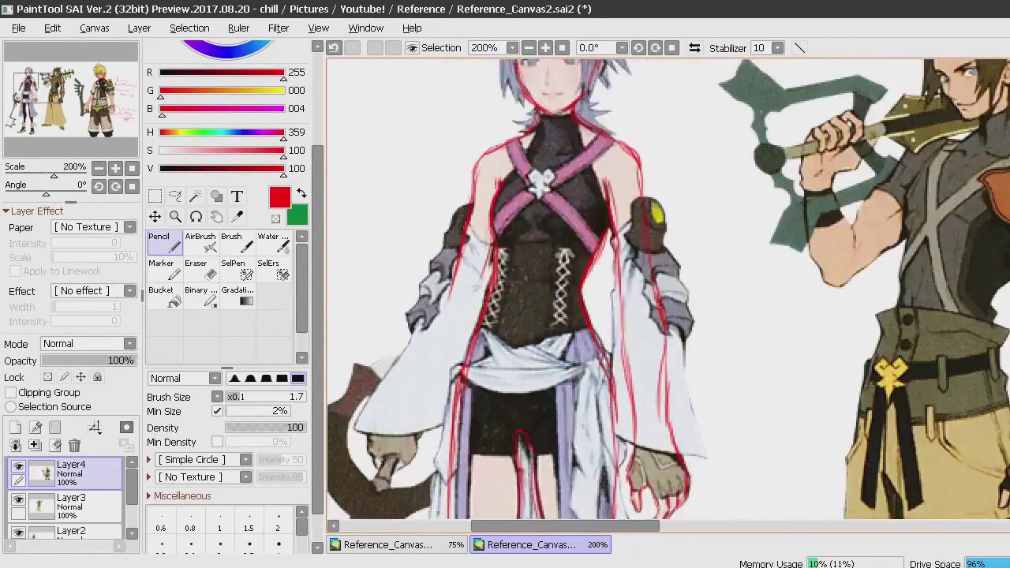
scroll(490, 377, "up", 2)
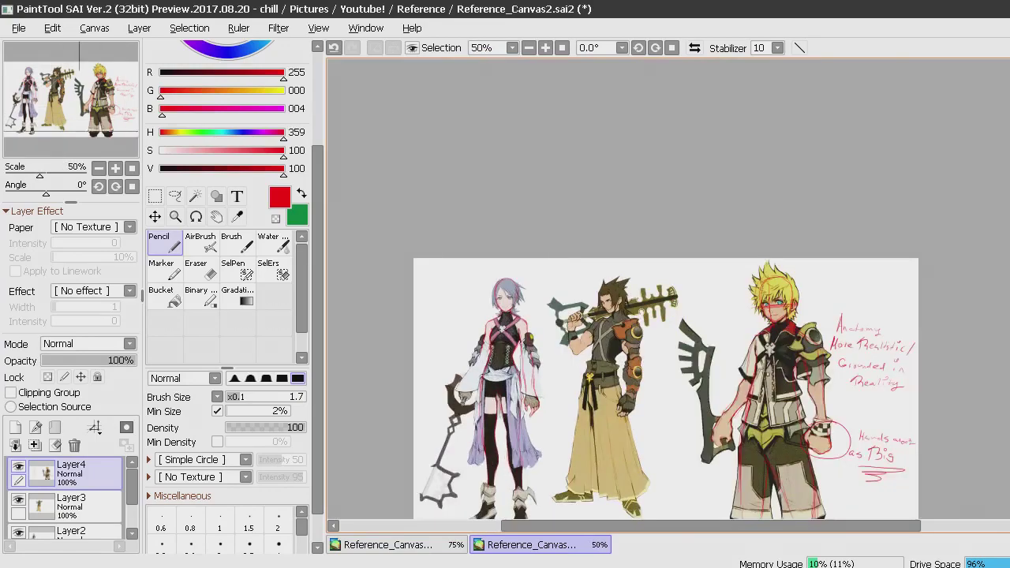
scroll(490, 377, "down", 1)
scroll(490, 376, "up", 3)
scroll(490, 371, "up", 1)
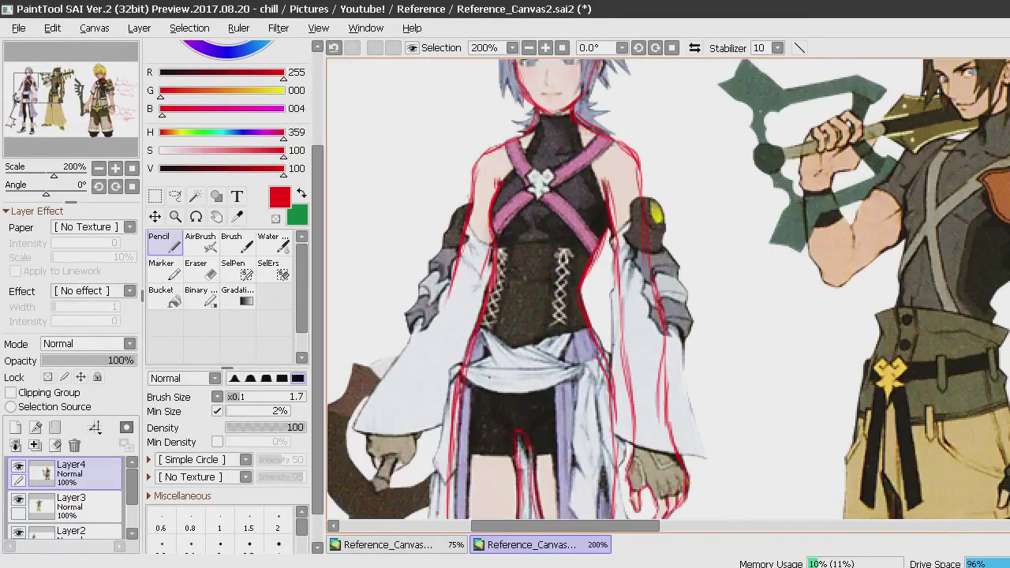
left_click_drag(495, 179, 618, 179)
left_click_drag(451, 364, 558, 353)
mouse_move(477, 368)
left_mouse_down()
mouse_move(601, 366)
mouse_move(438, 377)
mouse_move(613, 372)
mouse_move(734, 345)
left_mouse_up()
left_click_drag(636, 359, 614, 383)
Handwrite the red note "Female Body Proportions More Realistic / Grounded in Reality" beside the arrow and underline its last word.
mouse_move(757, 332)
left_mouse_down()
mouse_move(755, 353)
mouse_move(775, 326)
left_mouse_up()
left_click_drag(757, 340, 793, 355)
left_click_drag(793, 346, 837, 361)
mouse_move(839, 341)
left_mouse_down()
mouse_move(844, 361)
mouse_move(857, 361)
left_mouse_up()
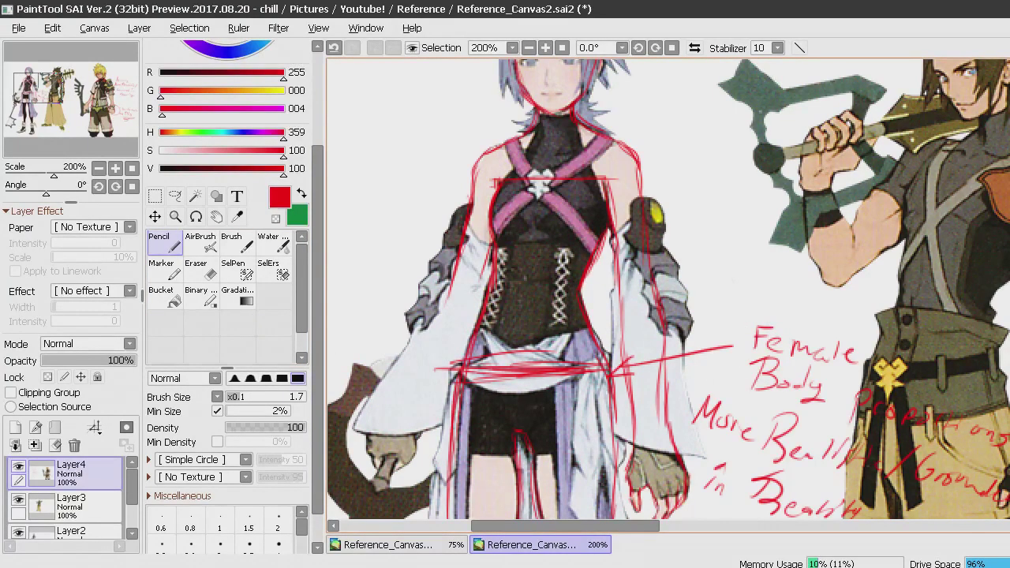
scroll(667, 289, "down", 5)
scroll(669, 290, "up", 5)
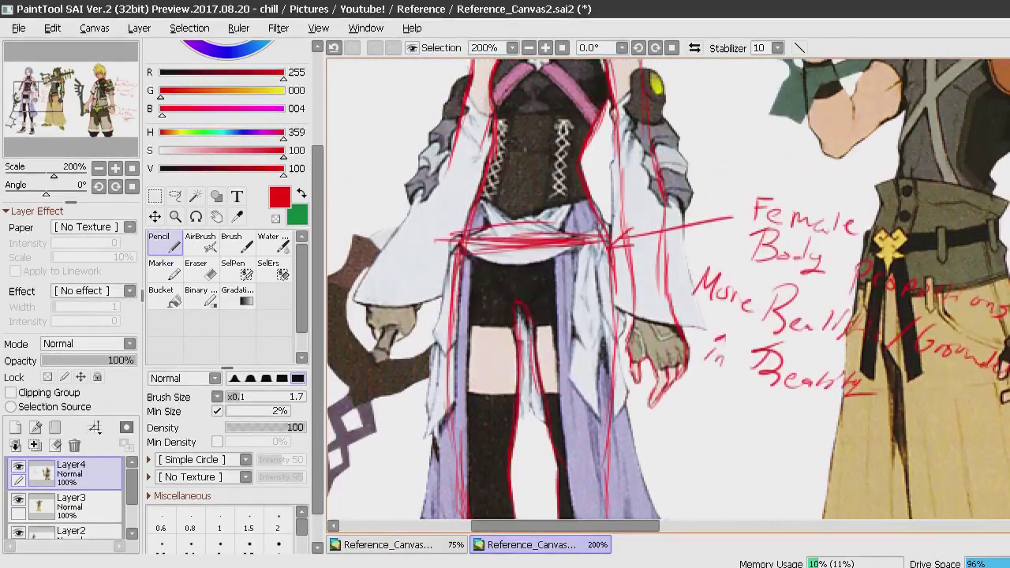
Trace the brown-haired man's face, jaw, ear and neck in red and run the line over his weapon-side shoulder.
scroll(840, 314, "down", 5)
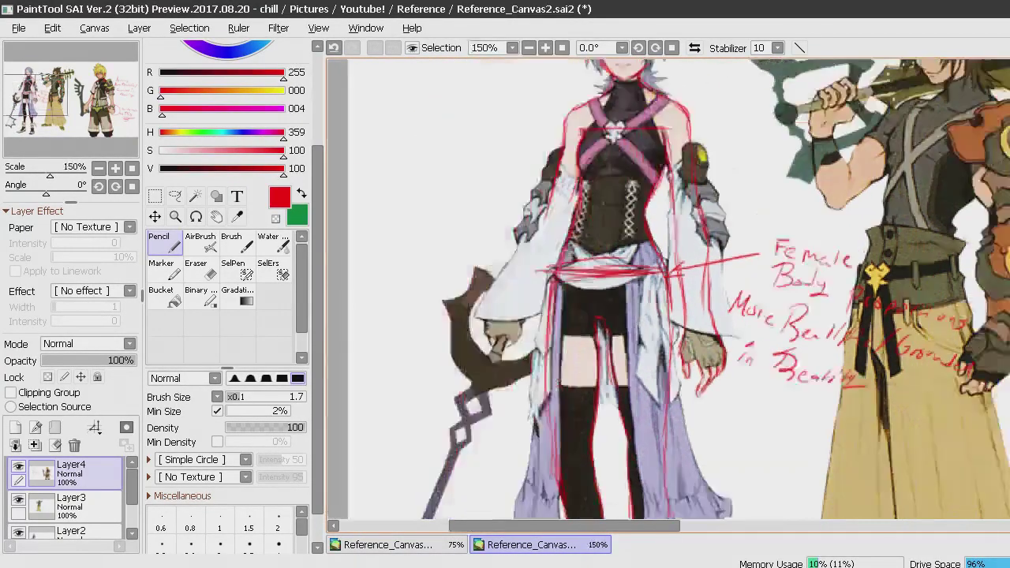
scroll(669, 289, "up", 2)
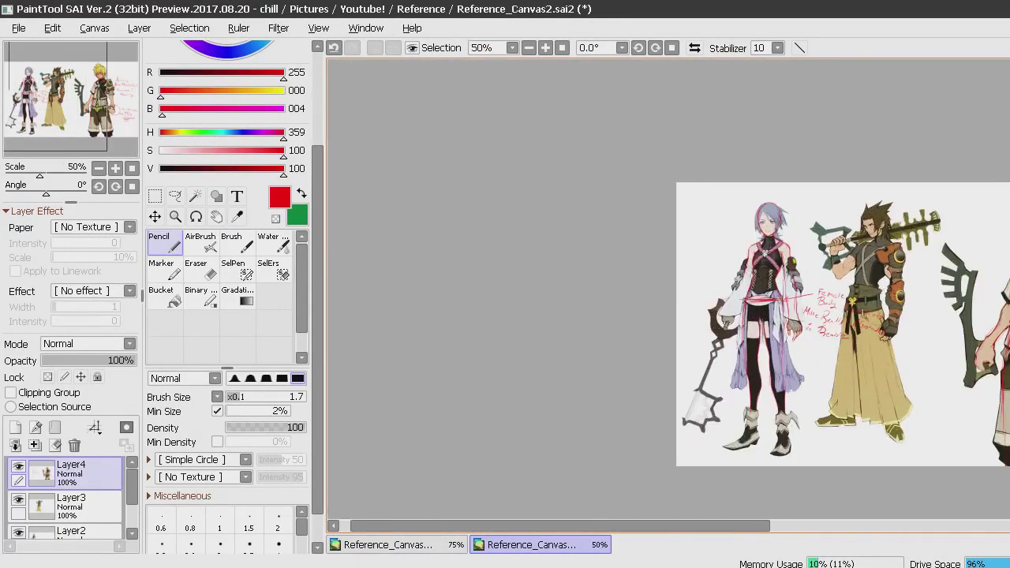
scroll(669, 290, "down", 2)
scroll(669, 290, "up", 1)
scroll(837, 316, "up", 5)
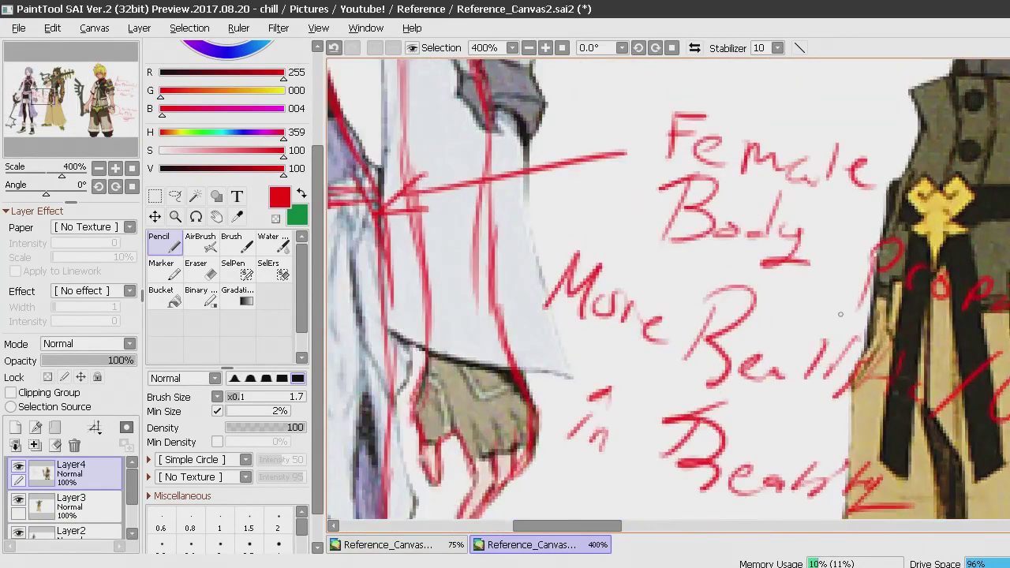
left_click_drag(600, 526, 655, 526)
left_click_drag(1009, 294, 1009, 183)
scroll(912, 127, "up", 1)
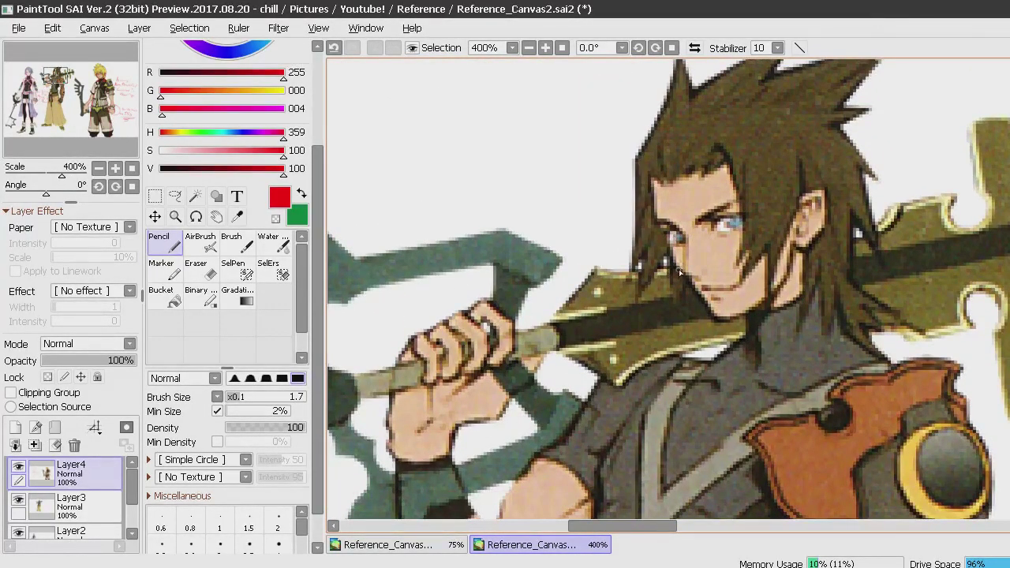
mouse_move(679, 272)
left_mouse_down()
mouse_move(723, 322)
mouse_move(760, 308)
mouse_move(734, 314)
mouse_move(785, 283)
left_mouse_up()
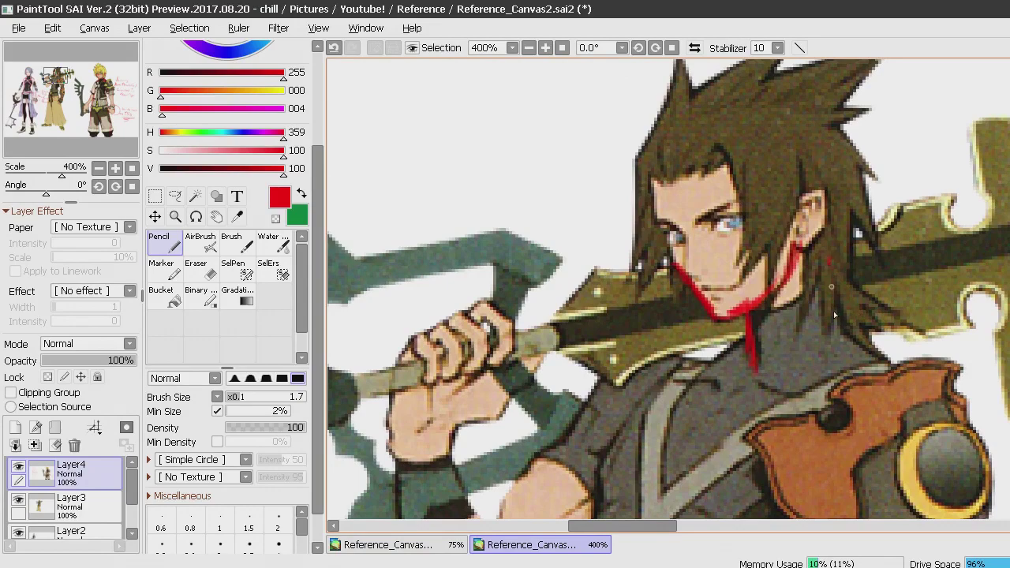
mouse_move(740, 329)
left_mouse_down()
mouse_move(727, 345)
mouse_move(646, 357)
mouse_move(592, 387)
left_mouse_up()
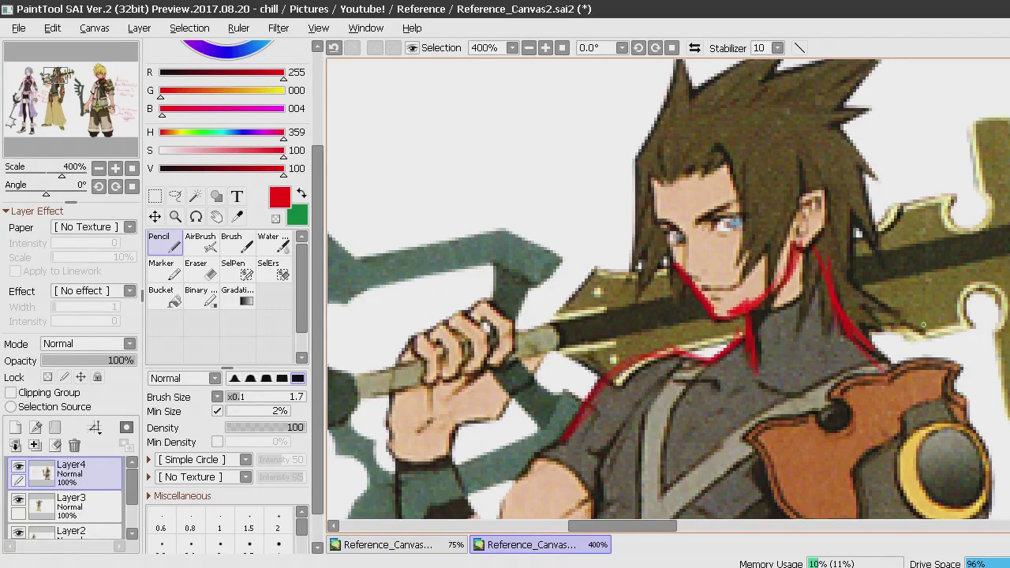
left_click_drag(653, 183, 675, 262)
left_click_drag(660, 221, 661, 151)
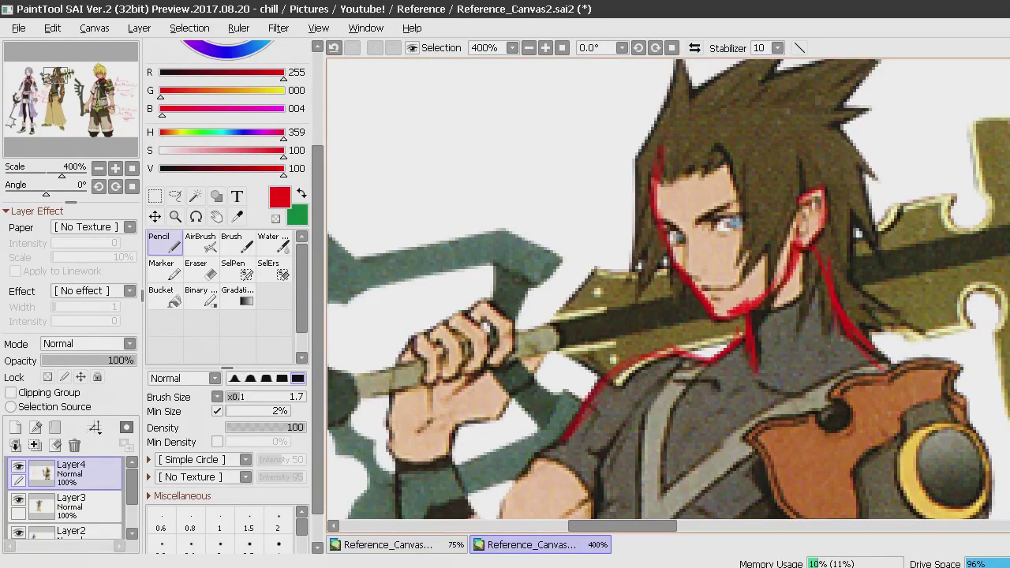
Outline the man's raised arm in red from the upper arm around the elbow and forearm to the base of the hand.
scroll(798, 205, "down", 4)
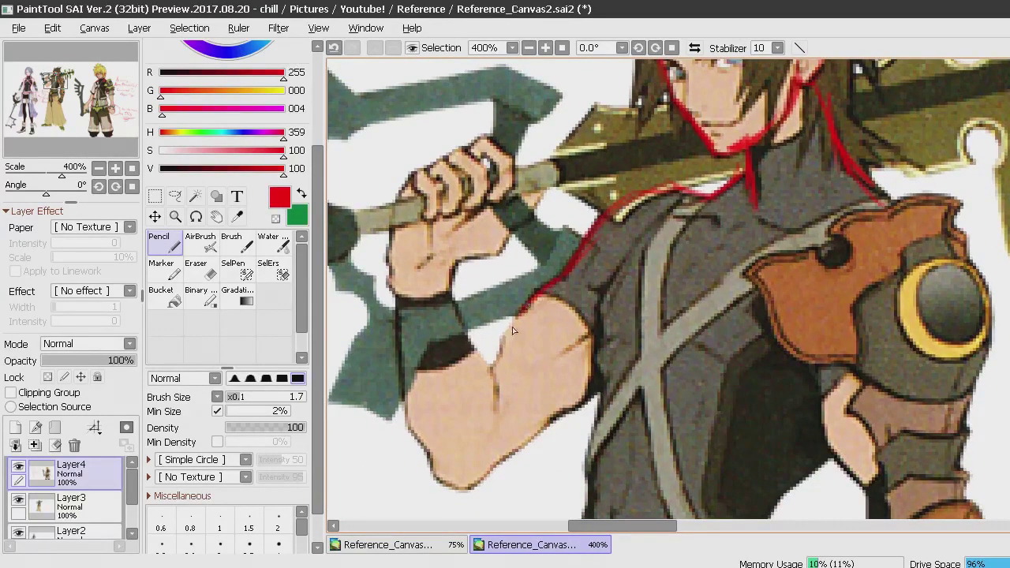
left_click_drag(557, 356, 588, 335)
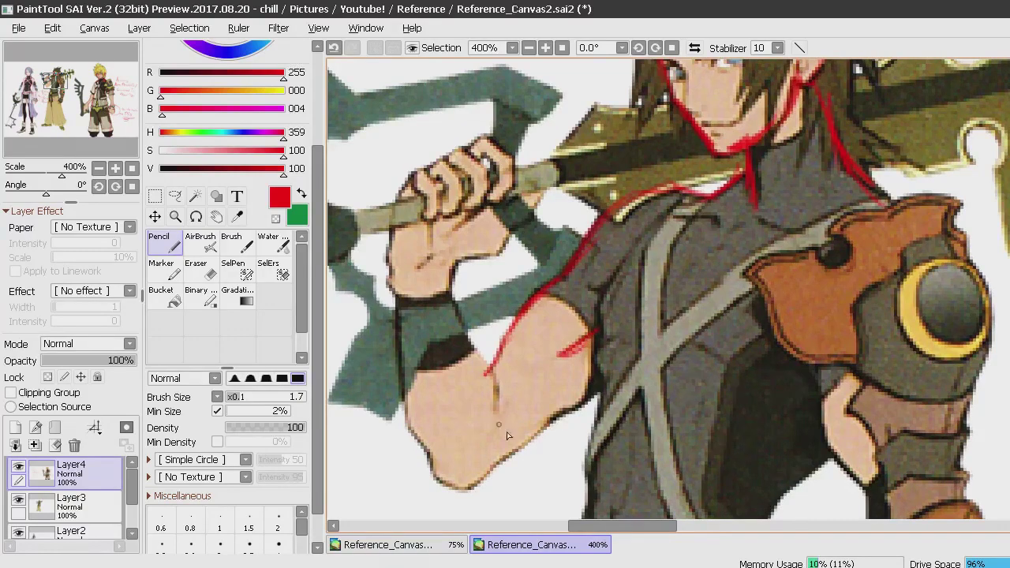
mouse_move(597, 391)
left_mouse_down()
mouse_move(547, 419)
mouse_move(470, 494)
mouse_move(433, 472)
mouse_move(401, 420)
mouse_move(430, 476)
mouse_move(401, 435)
mouse_move(394, 392)
mouse_move(397, 342)
mouse_move(408, 434)
mouse_move(395, 312)
left_mouse_up()
left_click_drag(406, 412, 398, 314)
left_click_drag(445, 258, 446, 292)
mouse_move(453, 297)
left_mouse_down()
mouse_move(454, 269)
mouse_move(458, 278)
mouse_move(510, 237)
left_mouse_up()
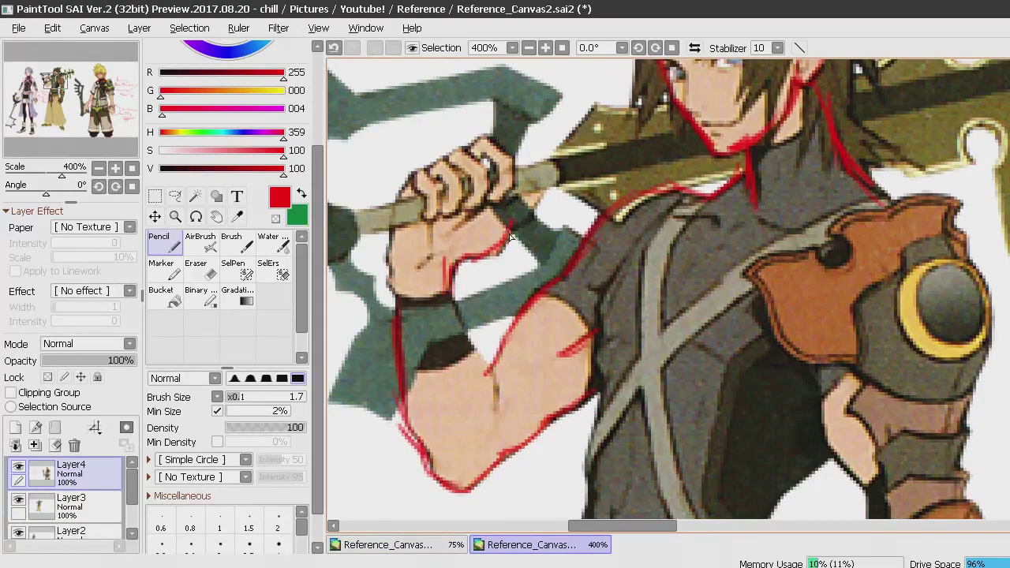
Outline the man's gripping hand in red, including the thumb, curled fingers, back edge and palm creases.
mouse_move(542, 189)
left_mouse_down()
mouse_move(502, 210)
mouse_move(515, 203)
mouse_move(505, 202)
mouse_move(519, 183)
mouse_move(514, 194)
mouse_move(517, 161)
mouse_move(507, 143)
mouse_move(476, 150)
left_mouse_up()
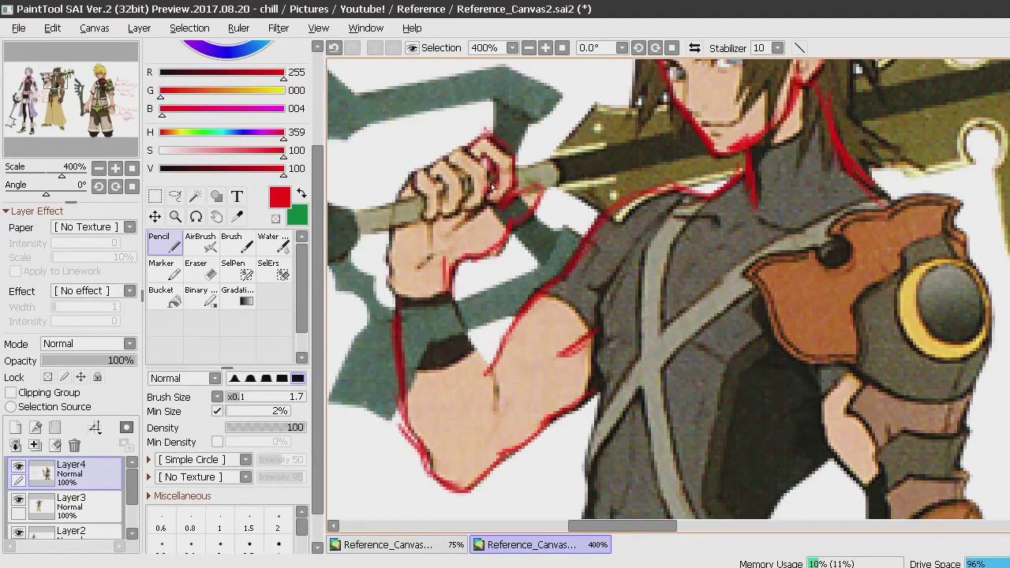
left_click_drag(479, 151, 449, 158)
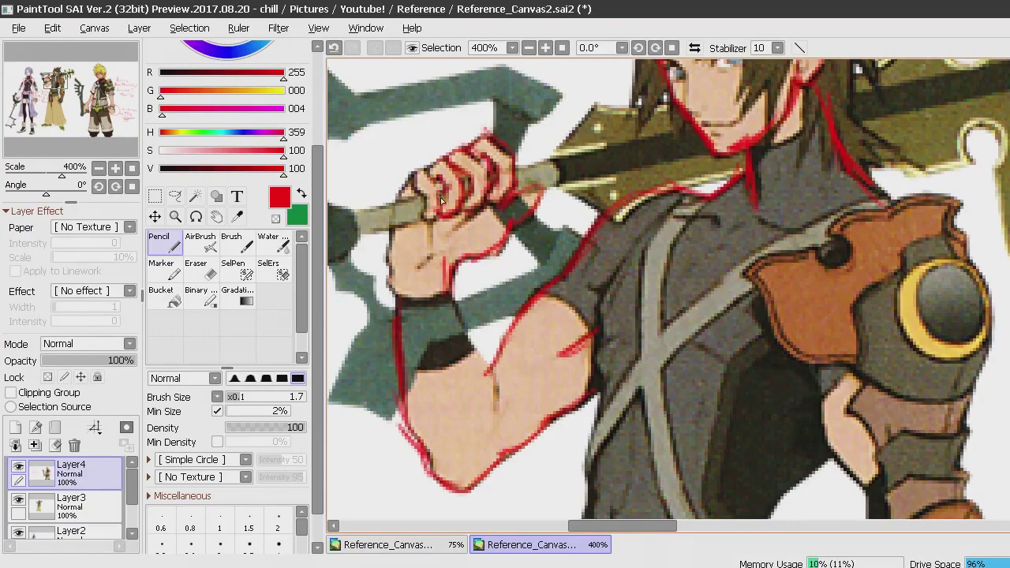
left_click_drag(423, 167, 399, 199)
left_click_drag(388, 247, 390, 287)
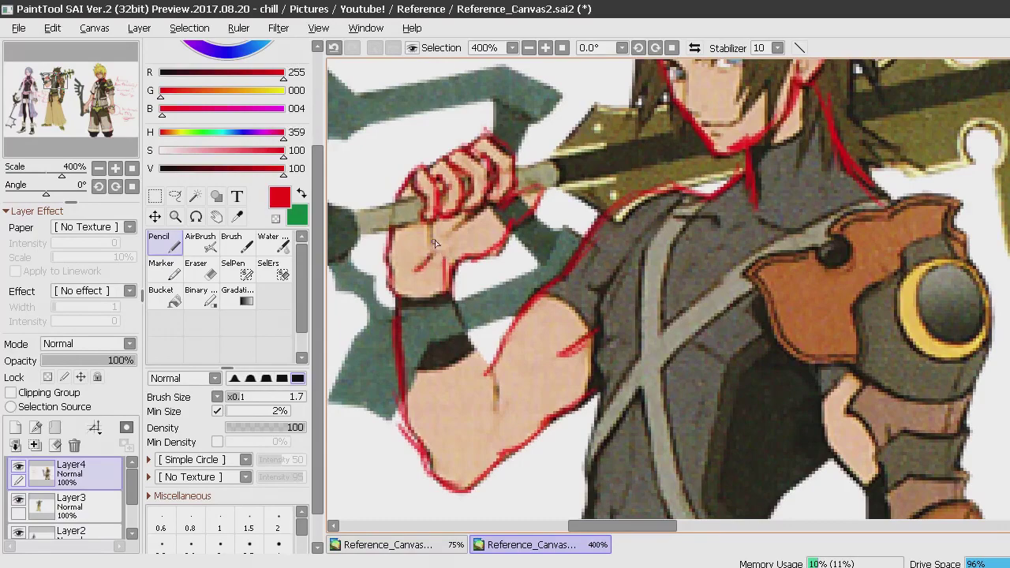
left_click_drag(477, 209, 452, 235)
Trace both sides of the man's armoured arm in red around the exposed elbow between the shoulder and forearm plates.
scroll(668, 289, "down", 5)
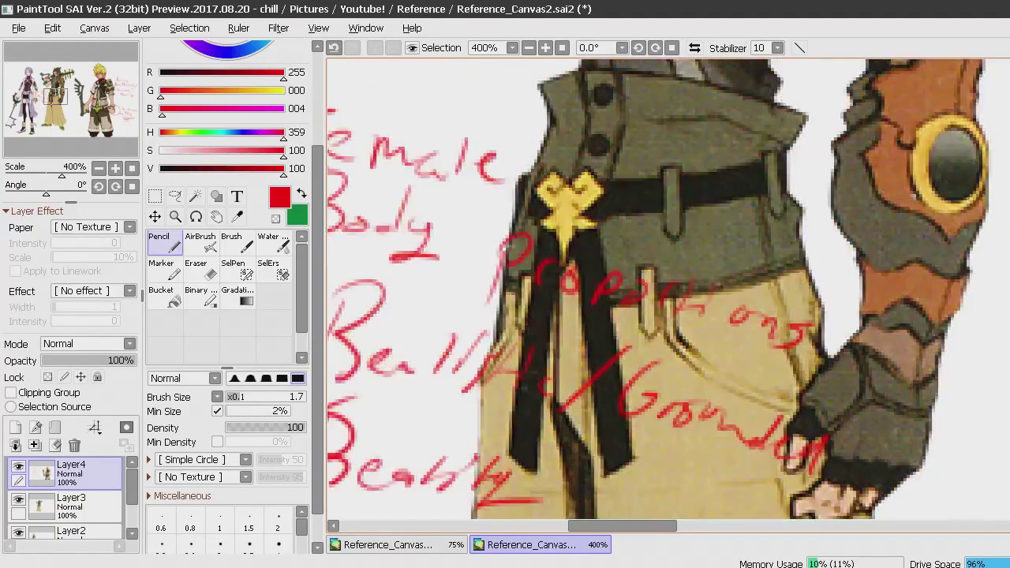
scroll(825, 256, "up", 5)
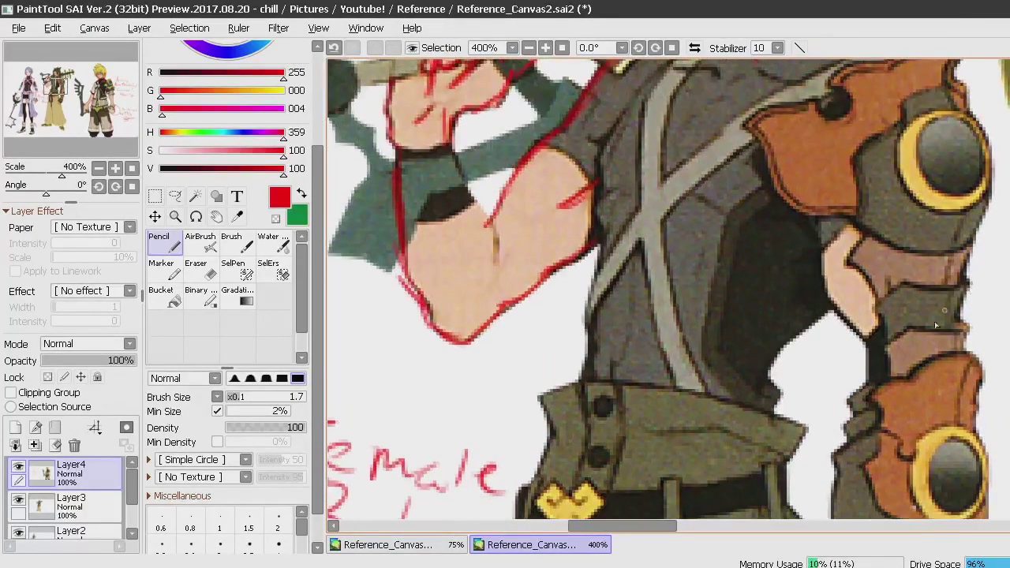
mouse_move(832, 283)
left_mouse_down()
mouse_move(861, 345)
mouse_move(814, 273)
left_mouse_up()
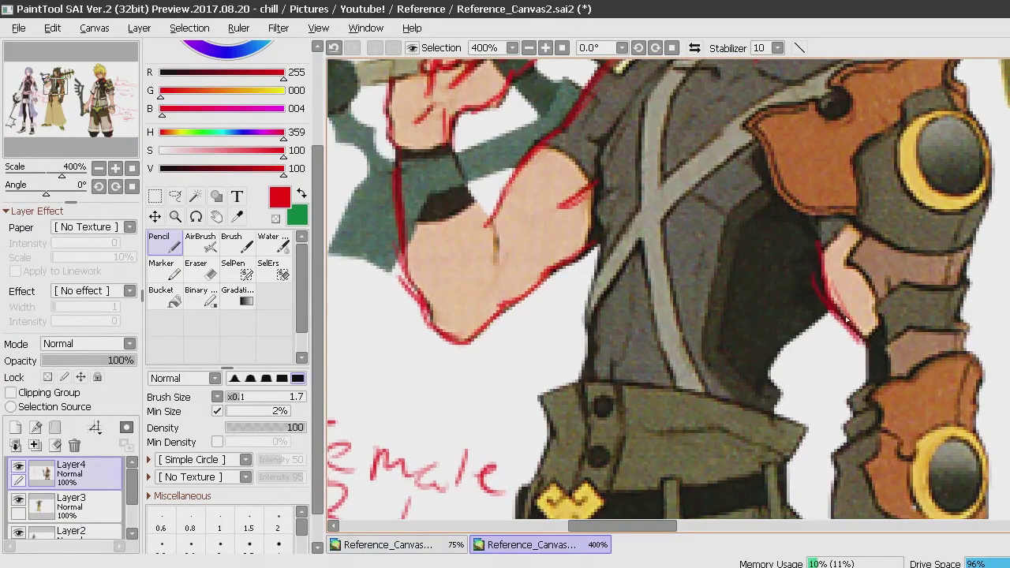
mouse_move(968, 280)
left_mouse_down()
mouse_move(938, 326)
mouse_move(981, 216)
mouse_move(965, 346)
mouse_move(967, 267)
left_mouse_up()
left_click_drag(965, 367, 968, 267)
left_click_drag(862, 335, 858, 393)
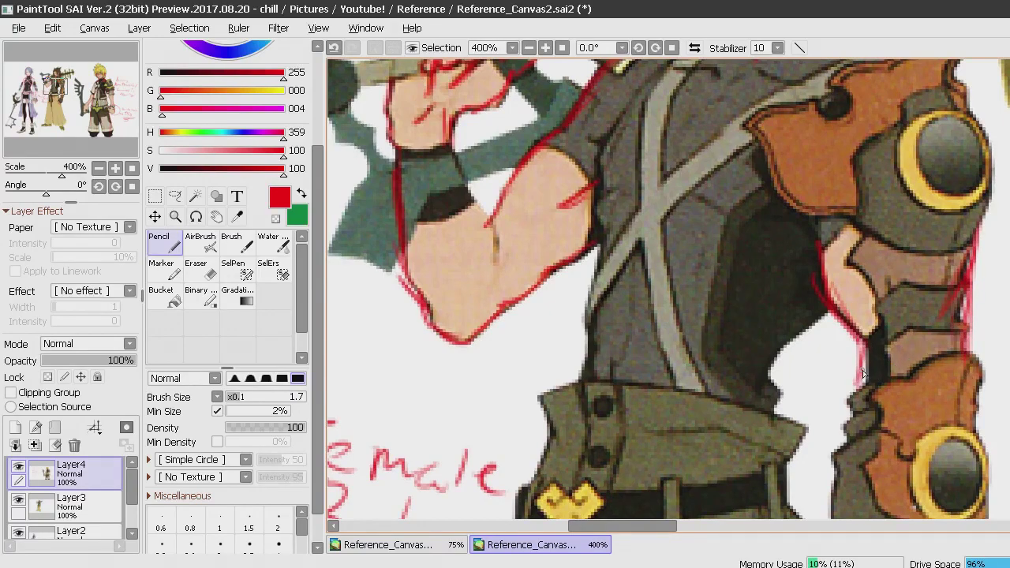
scroll(872, 292, "down", 5)
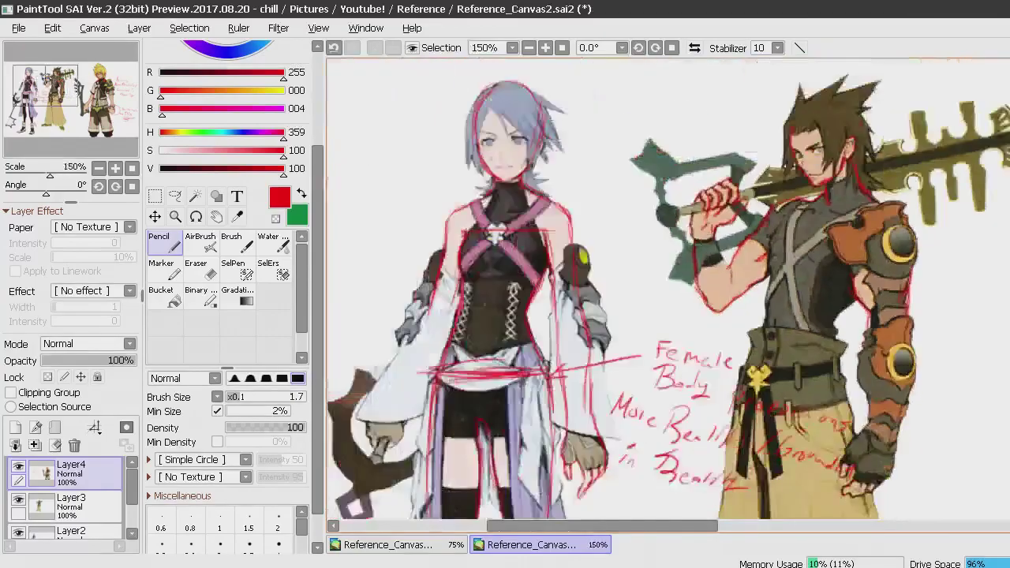
scroll(872, 292, "up", 2)
scroll(669, 289, "down", 1)
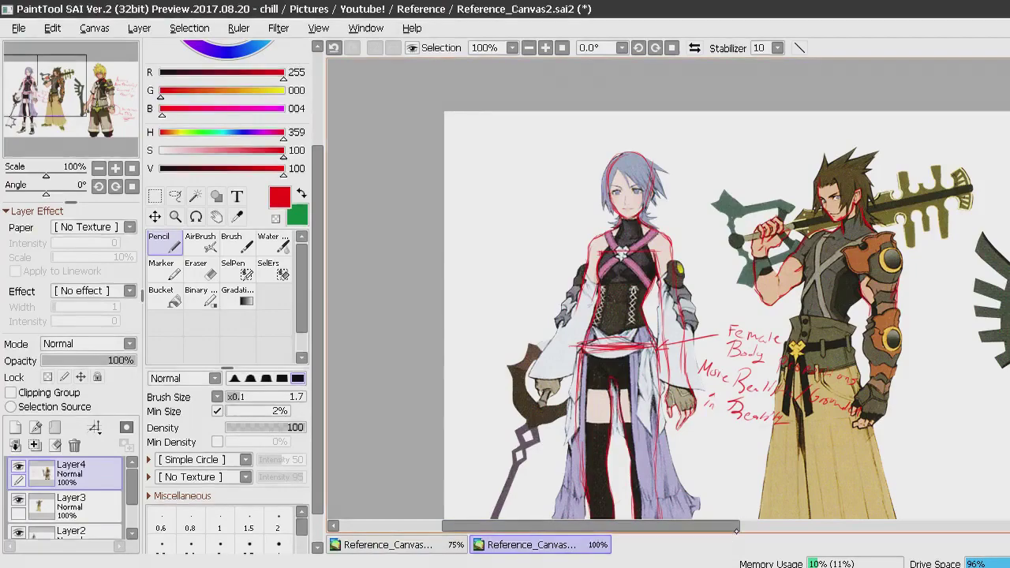
left_click(768, 531)
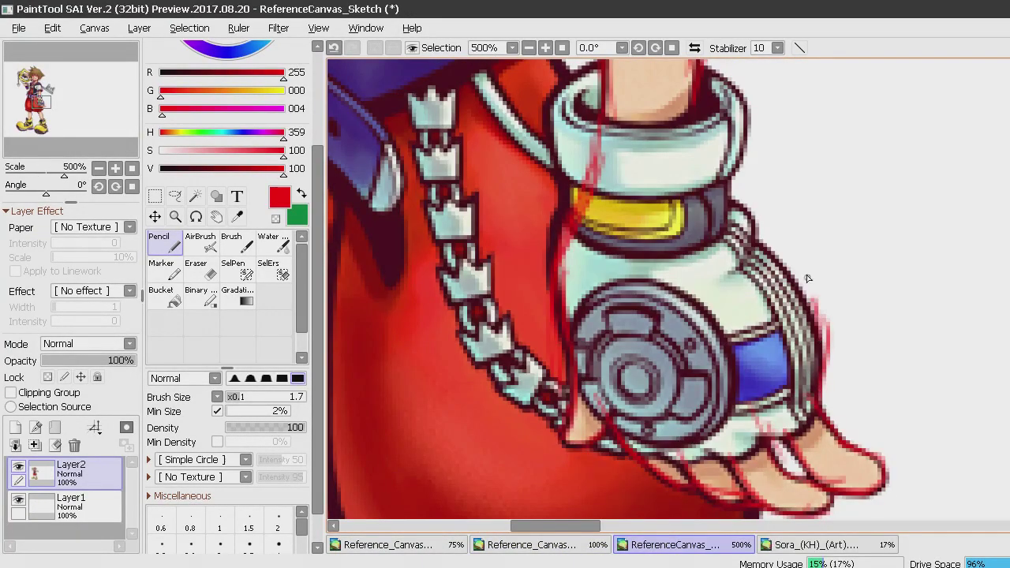
Trace the outer edge of Sora's lowered gloved hand in red and continue it up through the wrist and bracelet.
mouse_move(807, 278)
left_mouse_down()
mouse_move(756, 240)
mouse_move(807, 305)
left_mouse_up()
mouse_move(755, 228)
left_mouse_down()
mouse_move(728, 213)
mouse_move(714, 126)
left_mouse_up()
left_click_drag(702, 80, 724, 171)
left_click_drag(708, 102, 729, 199)
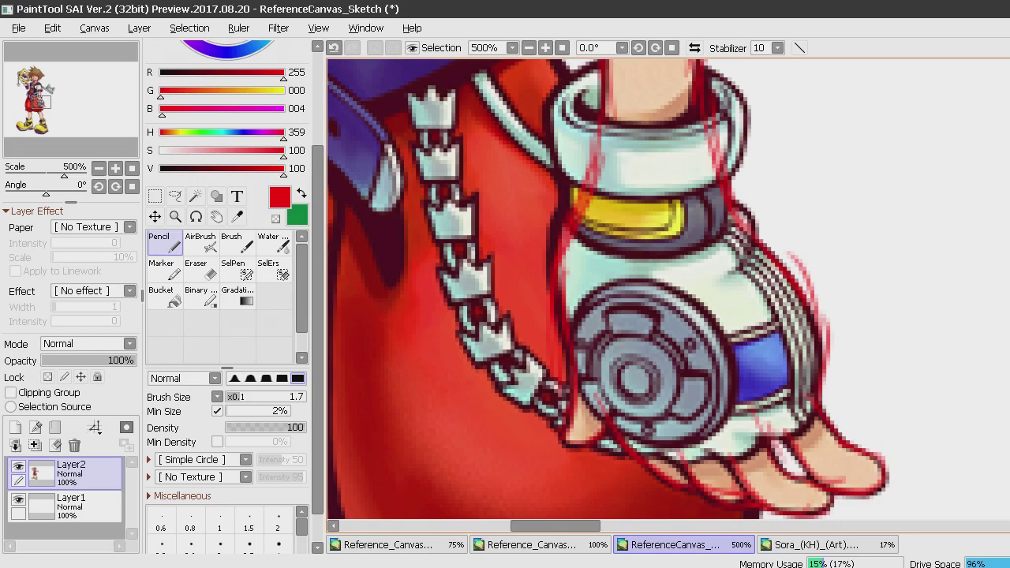
Trace the outer forearm of Sora's raised arm and the curled fingers gripping the keyblade in red.
scroll(669, 288, "down", 8)
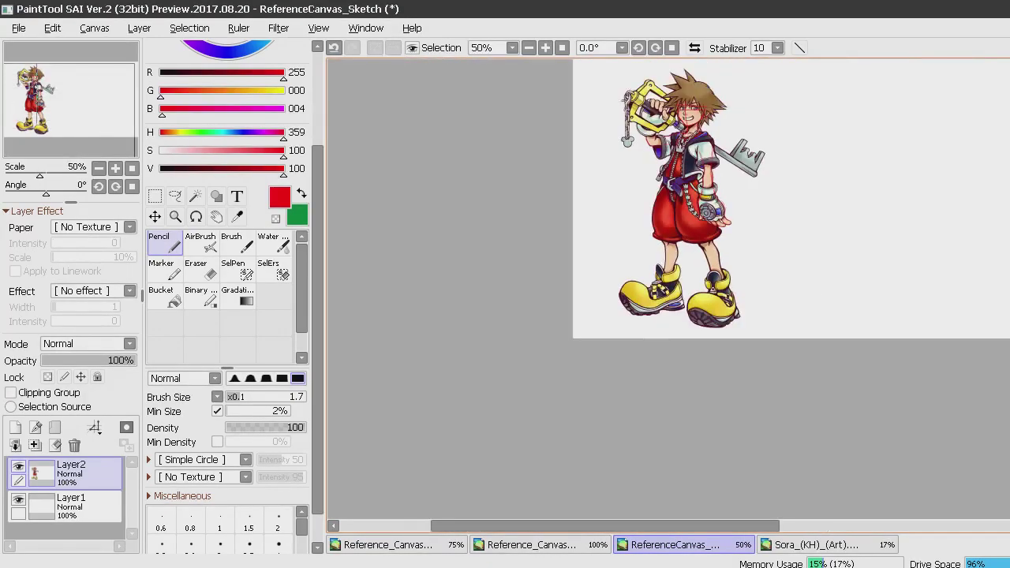
scroll(716, 191, "up", 3)
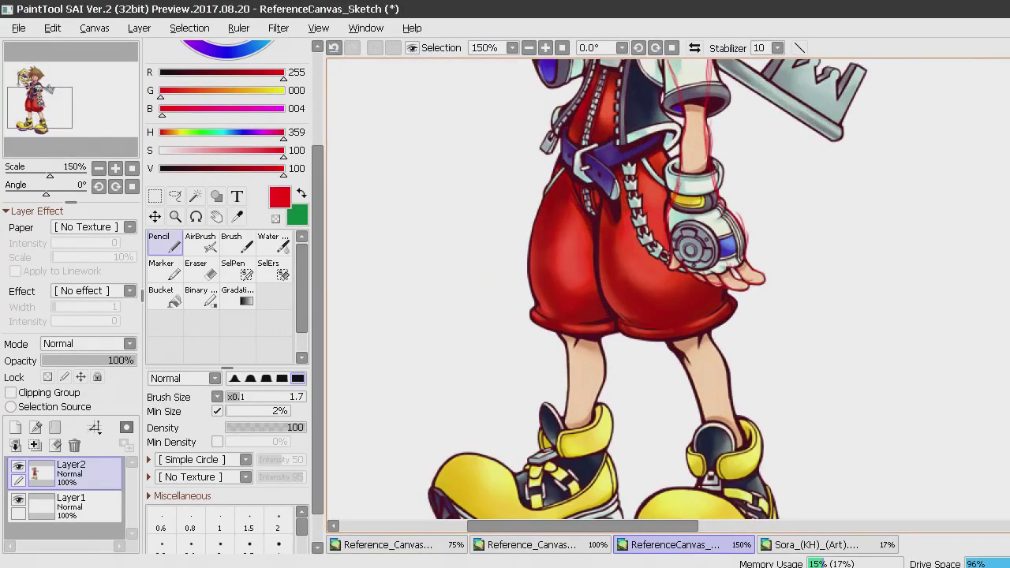
scroll(668, 288, "up", 4)
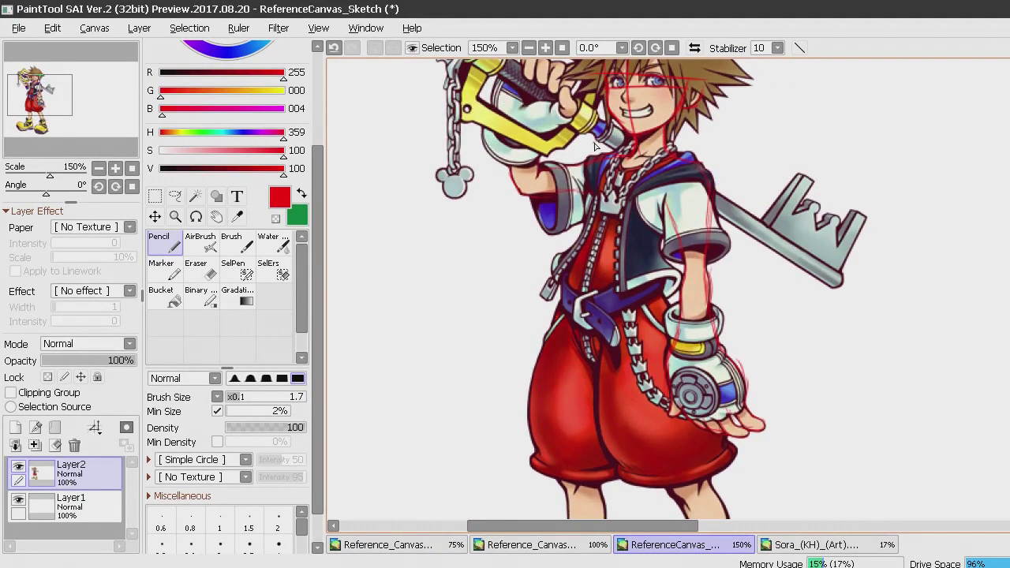
scroll(600, 146, "up", 3)
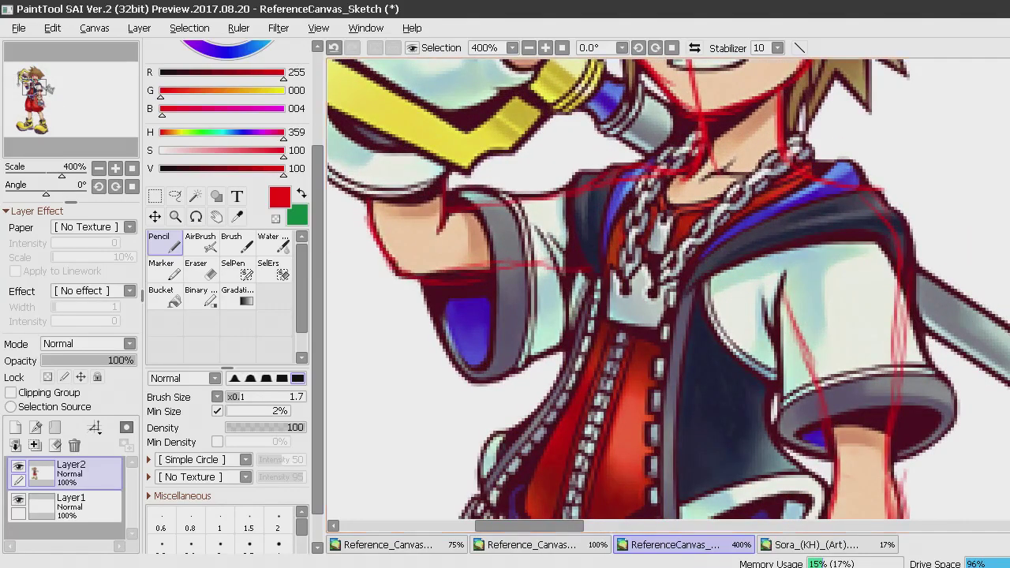
scroll(650, 493, "up", 5)
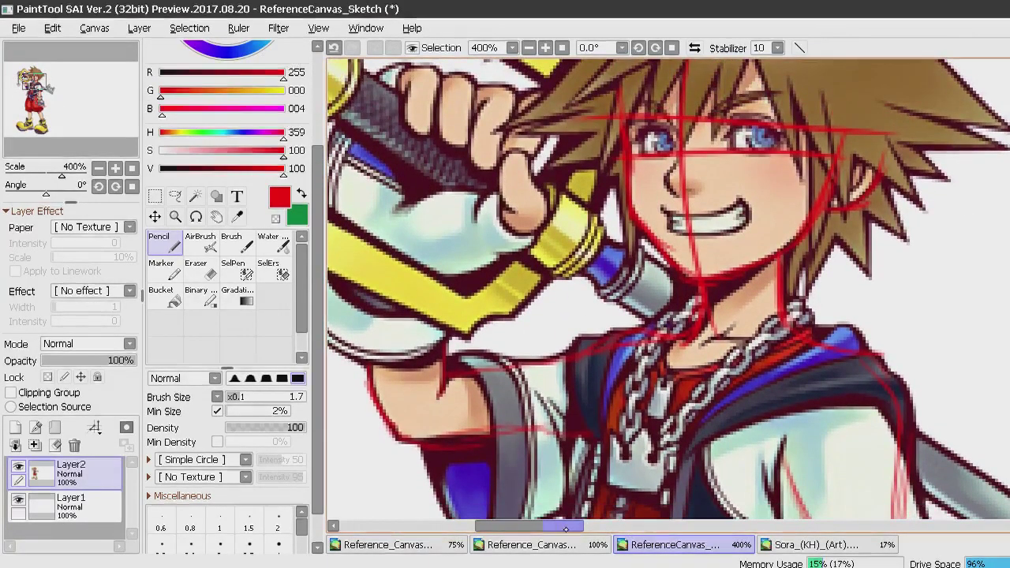
scroll(466, 274, "left", 3)
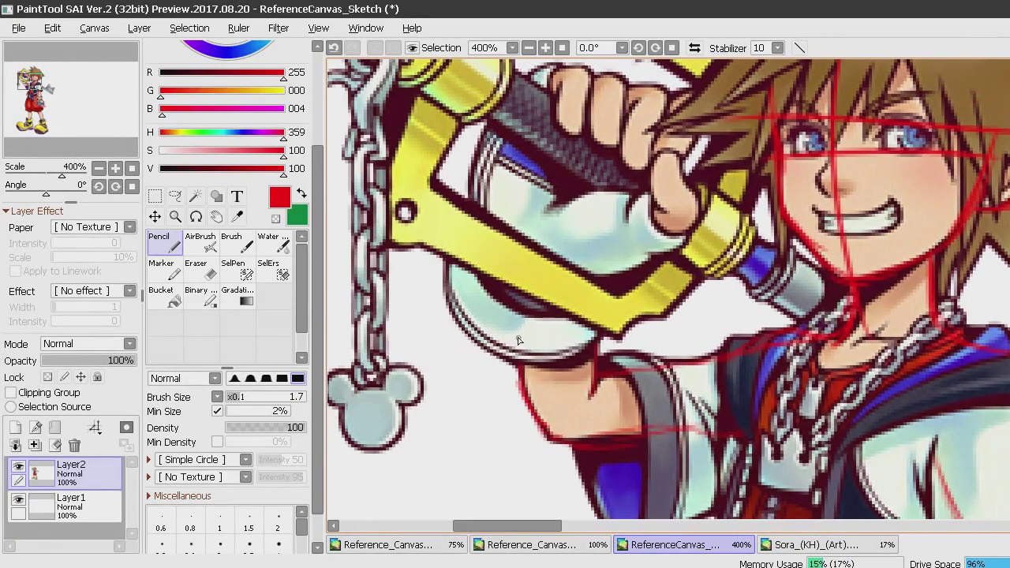
left_click_drag(519, 359, 511, 297)
mouse_move(490, 122)
left_mouse_down()
mouse_move(513, 85)
mouse_move(577, 72)
mouse_move(582, 141)
mouse_move(569, 141)
mouse_move(563, 83)
mouse_move(565, 136)
left_mouse_up()
left_click_drag(623, 89, 618, 153)
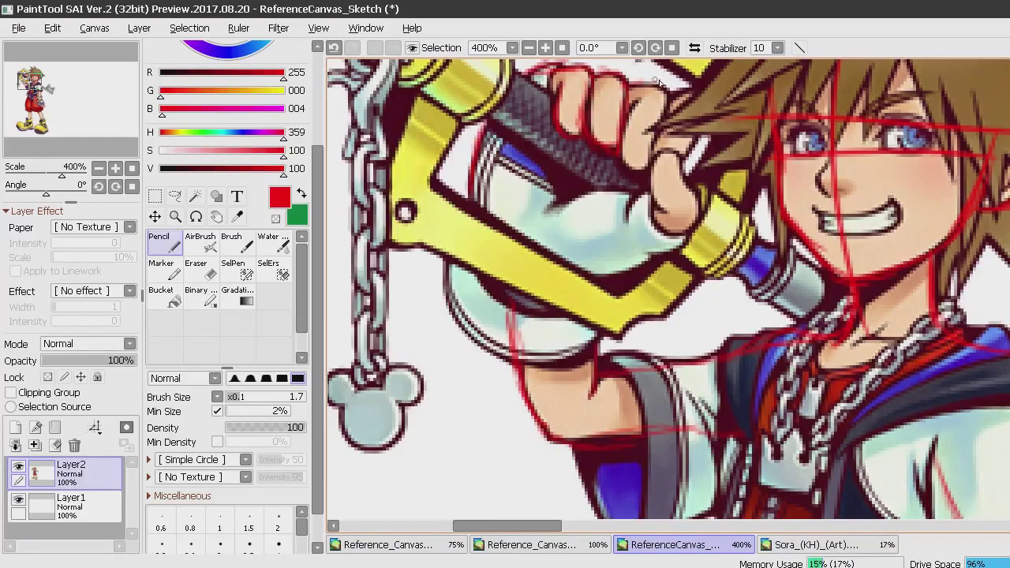
mouse_move(660, 88)
left_mouse_down()
mouse_move(666, 119)
mouse_move(641, 168)
mouse_move(623, 160)
left_mouse_up()
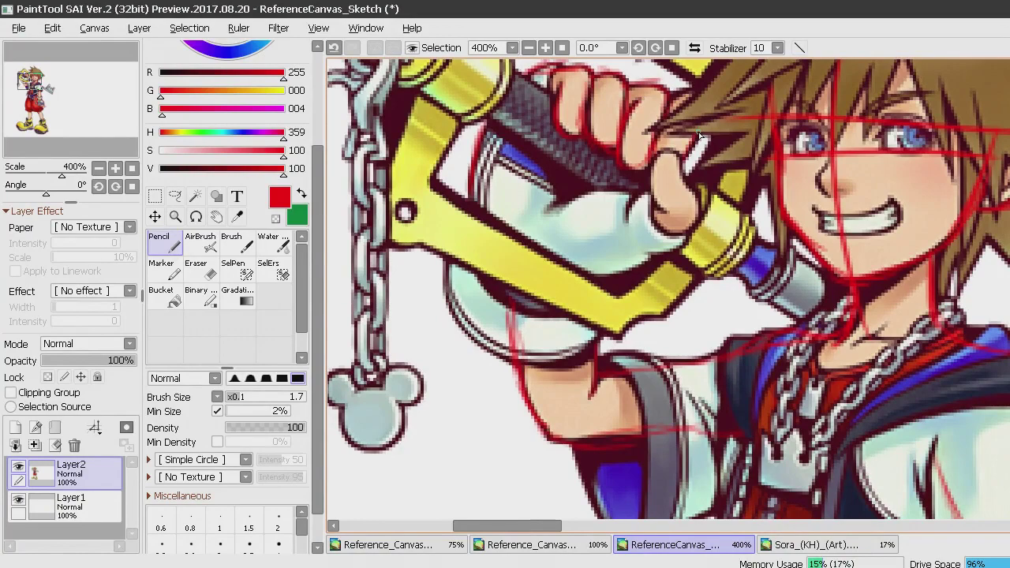
Outline the thumb side and heel of the gripping hand and mark the wrist and forearm edges across the yellow keyblade guard.
mouse_move(696, 87)
left_mouse_down()
mouse_move(704, 113)
mouse_move(680, 166)
mouse_move(698, 229)
mouse_move(606, 276)
left_mouse_up()
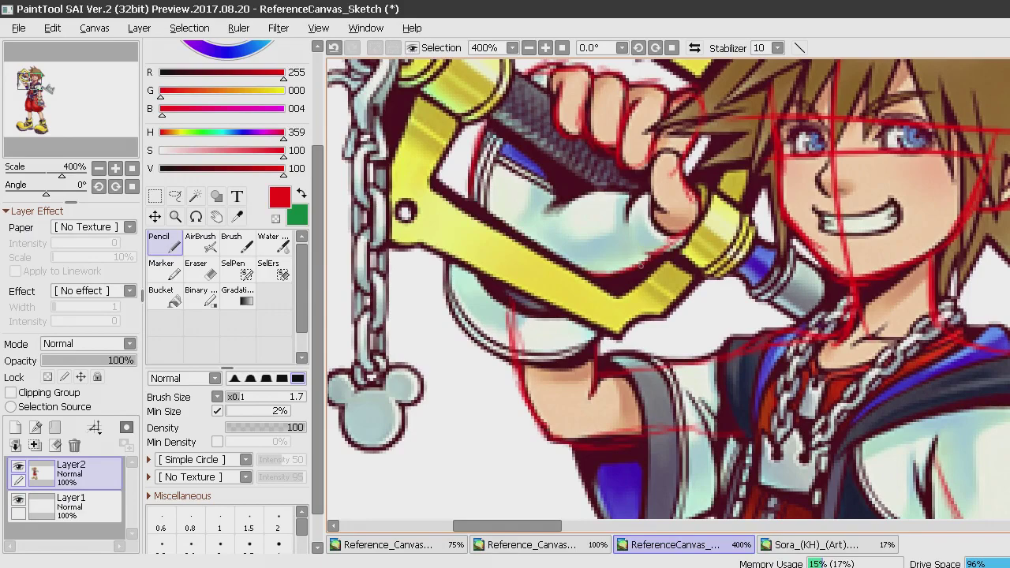
left_click_drag(479, 221, 487, 273)
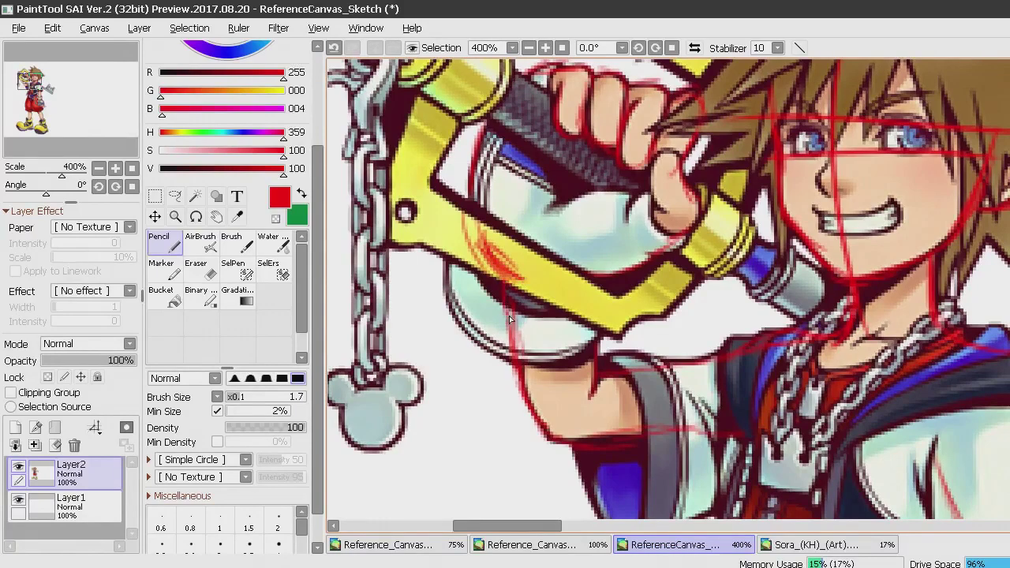
left_click_drag(603, 298, 599, 328)
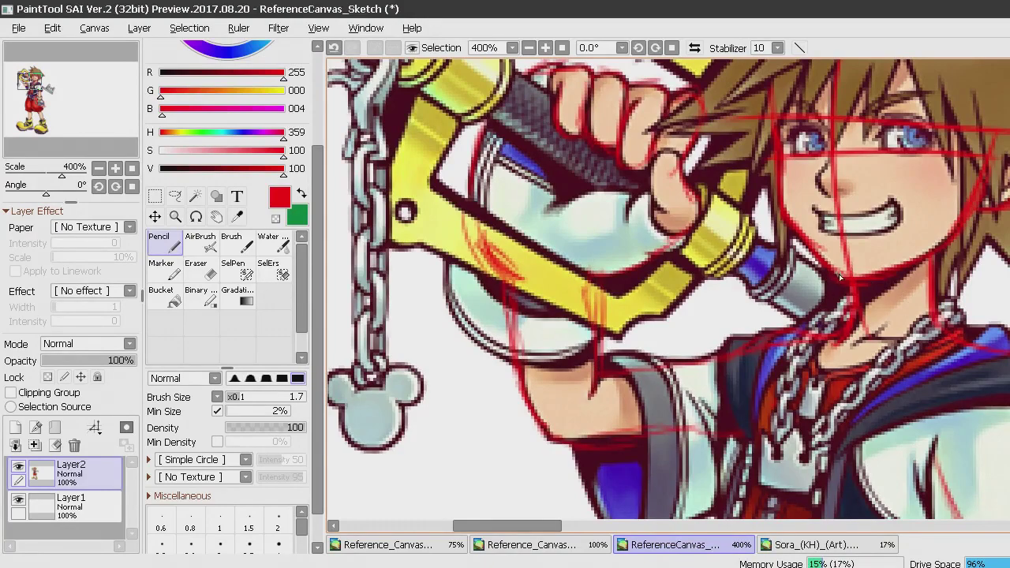
Trace both sides of Sora's torso in red from below the armpits through the jacket to the waist.
left_click_drag(523, 526, 550, 525)
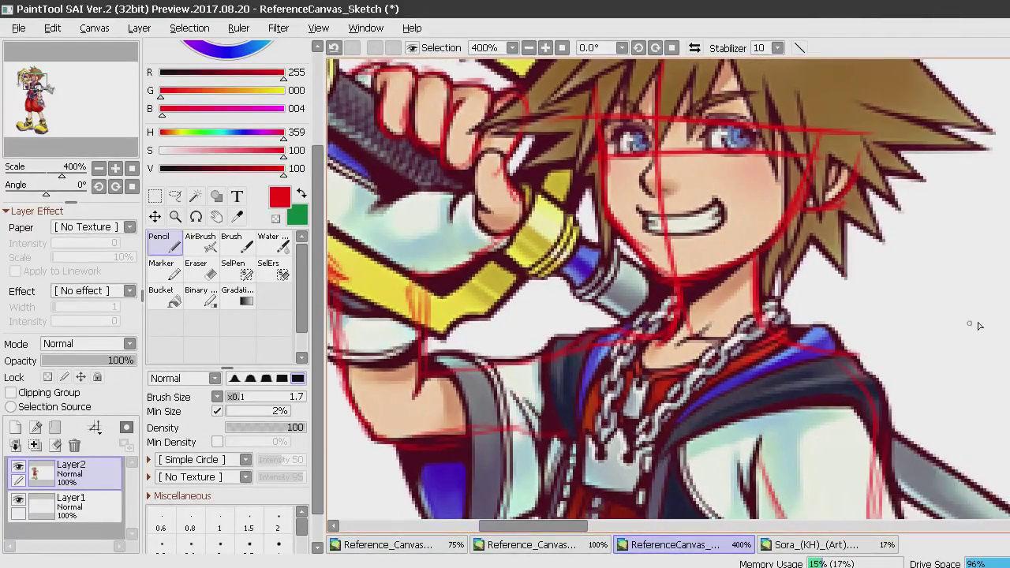
scroll(998, 276, "down", 8)
scroll(997, 276, "up", 4)
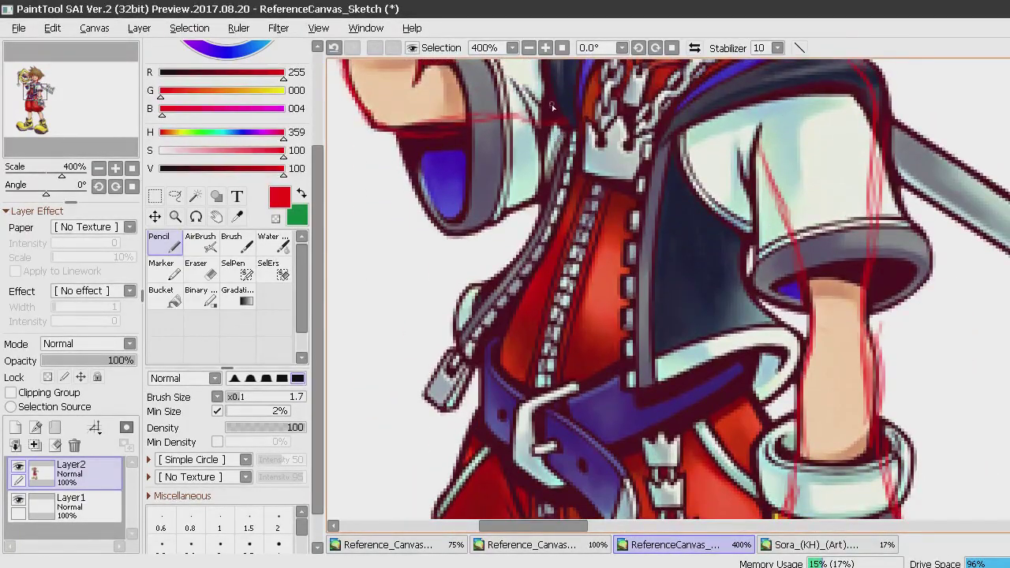
left_click_drag(555, 201, 503, 343)
mouse_move(746, 233)
left_mouse_down()
mouse_move(723, 321)
mouse_move(733, 393)
left_mouse_up()
left_click_drag(732, 343, 738, 387)
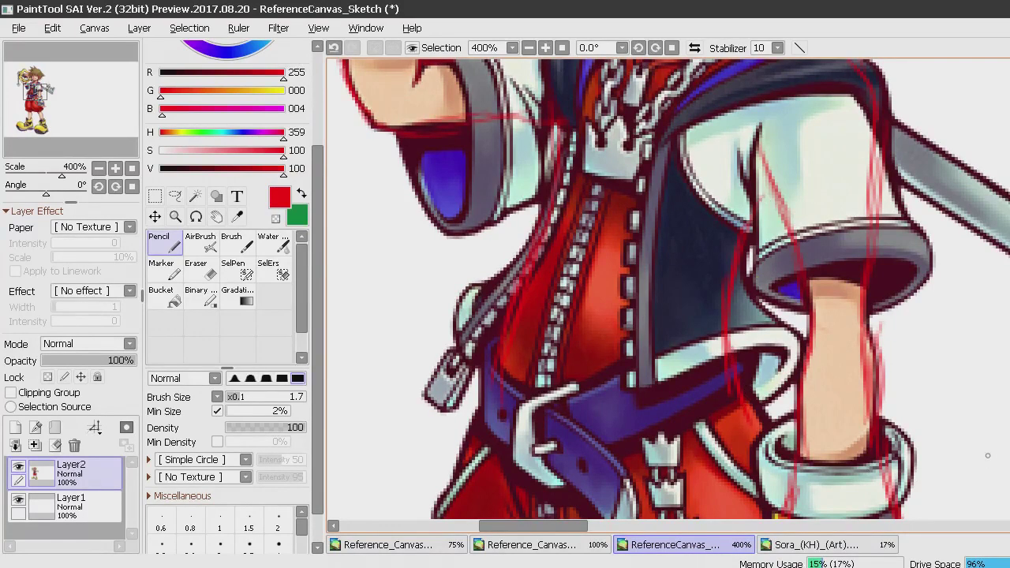
Draw repeated red strokes for the hip curve between the belt and the bracelet on the lowered-arm side.
scroll(987, 455, "down", 5)
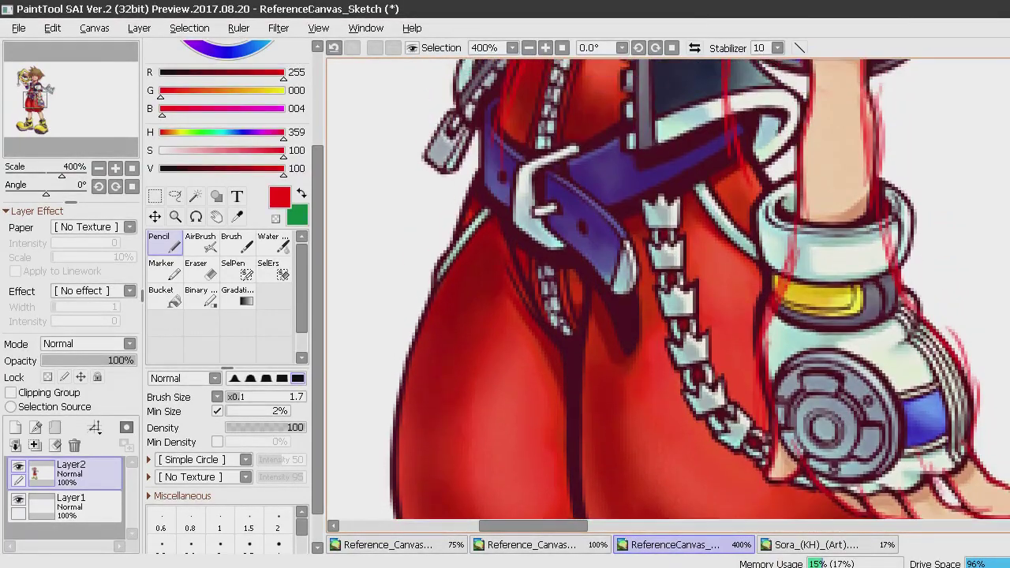
left_click_drag(741, 147, 761, 229)
left_click_drag(748, 182, 761, 238)
mouse_move(761, 158)
left_mouse_down()
mouse_move(775, 207)
mouse_move(770, 249)
left_mouse_up()
left_click_drag(762, 197, 782, 259)
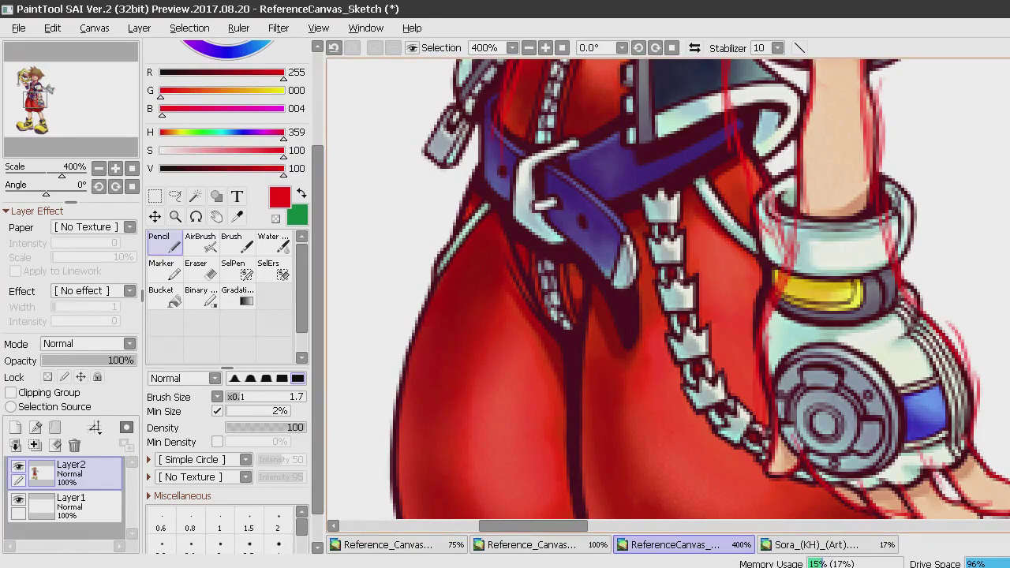
Mark the outer and inner thigh lines through the red shorts down to the knee beneath the gloved hand.
scroll(855, 338, "down", 5)
left_click_drag(860, 262, 874, 383)
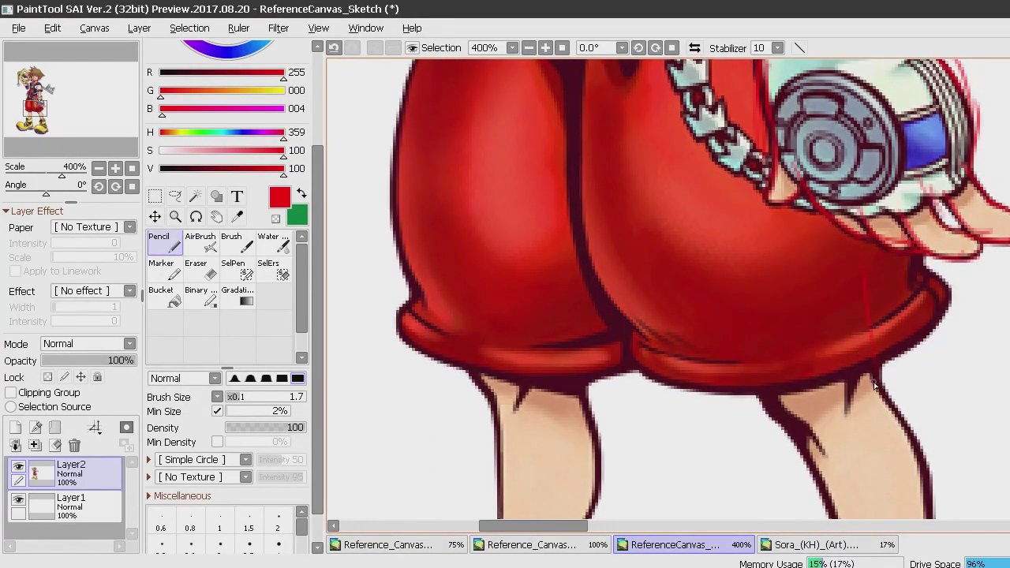
left_click_drag(849, 233, 867, 357)
left_click_drag(746, 347, 781, 407)
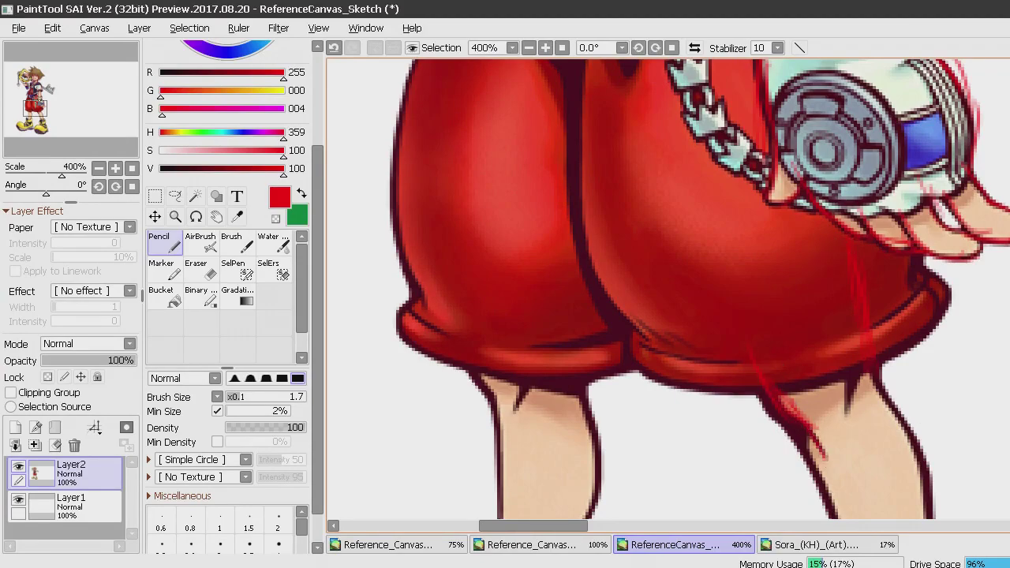
Trace both edges of the lower leg beneath the gloved hand and the inner edge of the other calf in red.
scroll(668, 289, "down", 5)
left_click_drag(860, 120, 842, 187)
mouse_move(873, 125)
left_mouse_down()
mouse_move(925, 249)
mouse_move(916, 231)
mouse_move(933, 328)
mouse_move(925, 262)
mouse_move(938, 340)
mouse_move(978, 411)
left_mouse_up()
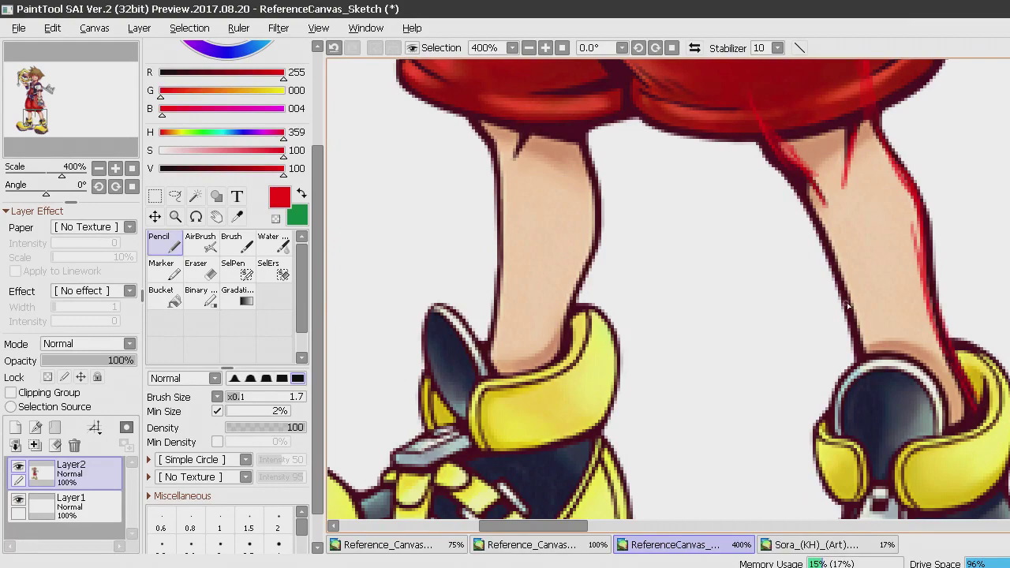
left_click_drag(784, 143, 838, 269)
left_click_drag(810, 188, 860, 263)
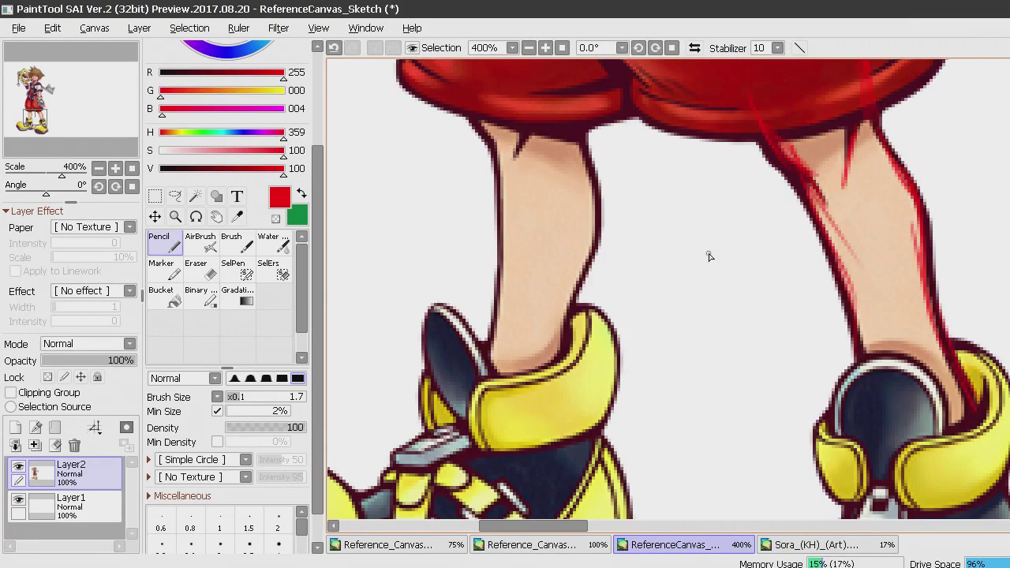
mouse_move(565, 323)
left_mouse_down()
mouse_move(592, 262)
mouse_move(587, 281)
mouse_move(599, 194)
mouse_move(599, 223)
mouse_move(575, 120)
mouse_move(593, 127)
mouse_move(585, 160)
mouse_move(589, 131)
left_mouse_up()
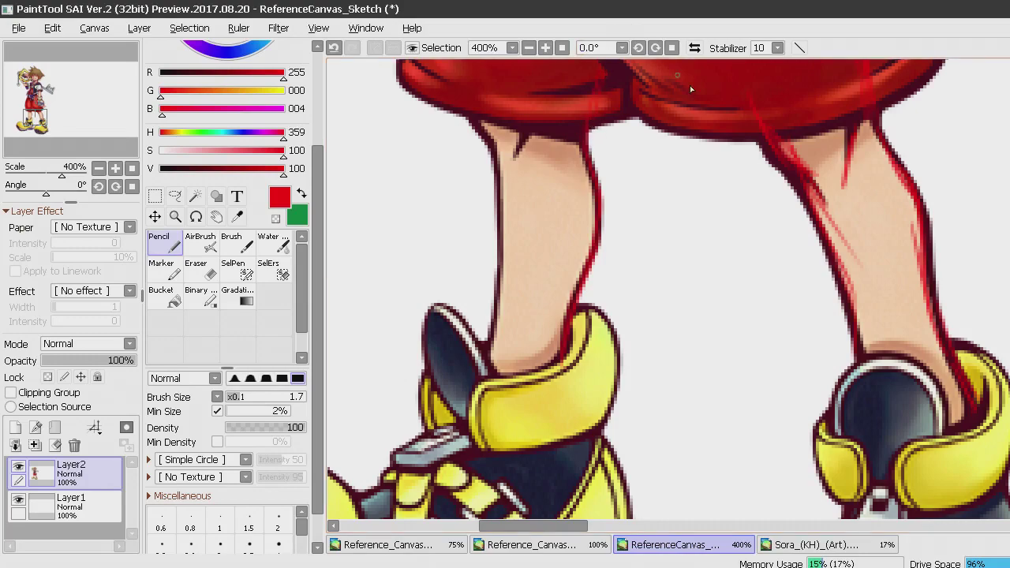
Draw the inner thigh lines of both legs through the shorts from the crotch down to the knees.
scroll(668, 287, "up", 5)
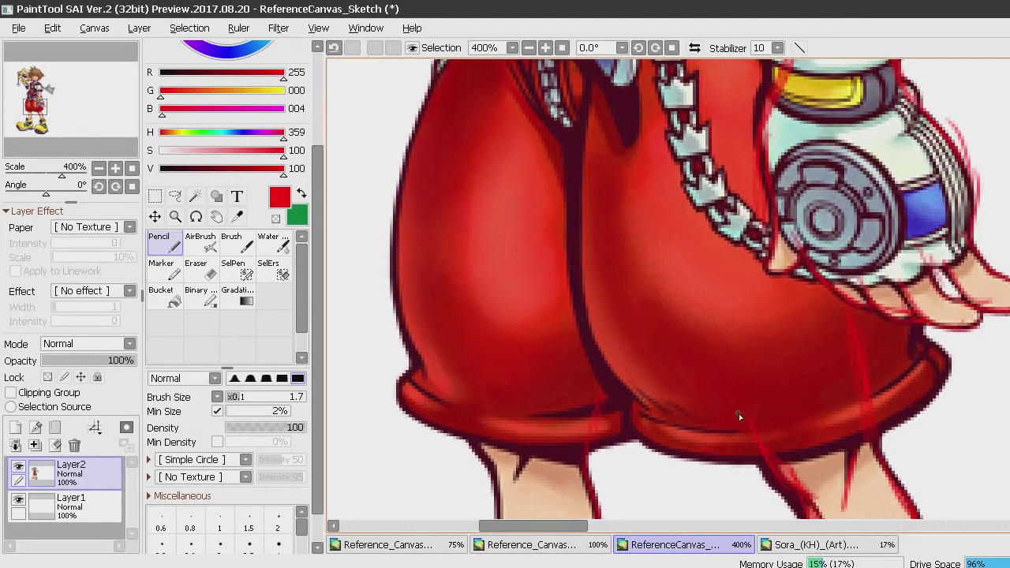
mouse_move(606, 125)
left_mouse_down()
mouse_move(688, 291)
mouse_move(767, 410)
left_mouse_up()
mouse_move(568, 128)
left_mouse_down()
mouse_move(570, 268)
mouse_move(575, 229)
left_mouse_up()
left_click_drag(573, 161, 568, 398)
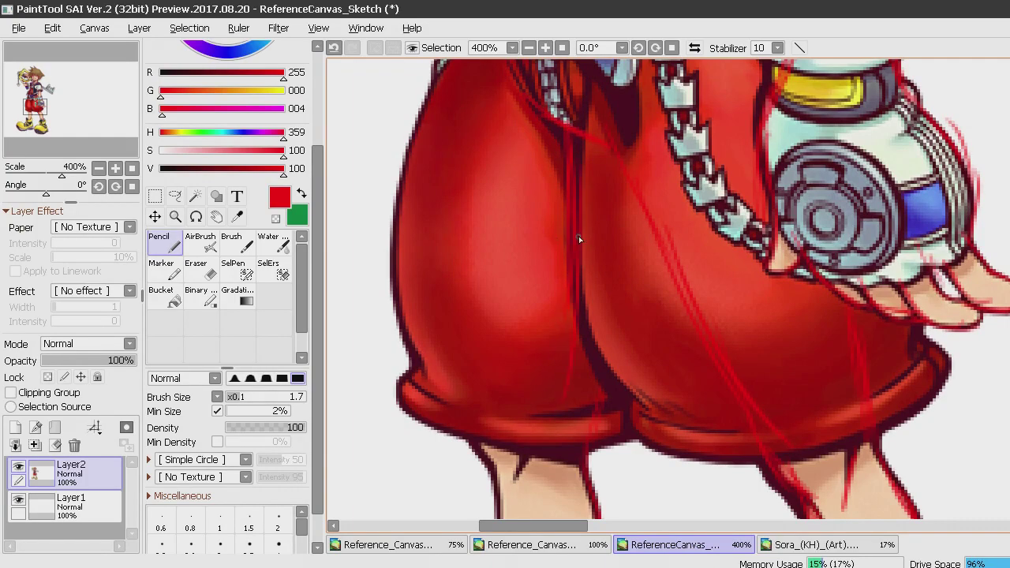
mouse_move(574, 336)
left_mouse_down()
mouse_move(567, 403)
mouse_move(584, 464)
left_mouse_up()
Sketch the ankle, instep, toe and heel lines of the foot inside the yellow shoe beneath the gloved hand.
scroll(472, 429, "down", 7)
scroll(863, 249, "up", 1)
left_click_drag(864, 220, 867, 296)
mouse_move(861, 282)
left_mouse_down()
mouse_move(829, 402)
mouse_move(764, 408)
mouse_move(795, 458)
left_mouse_up()
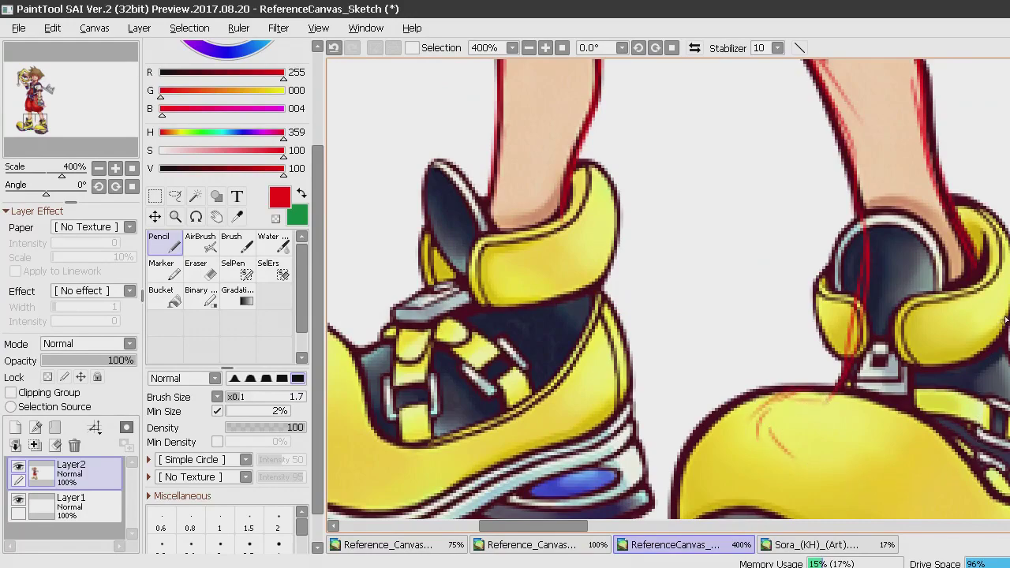
left_click_drag(974, 270, 988, 379)
left_click_drag(976, 289, 1009, 395)
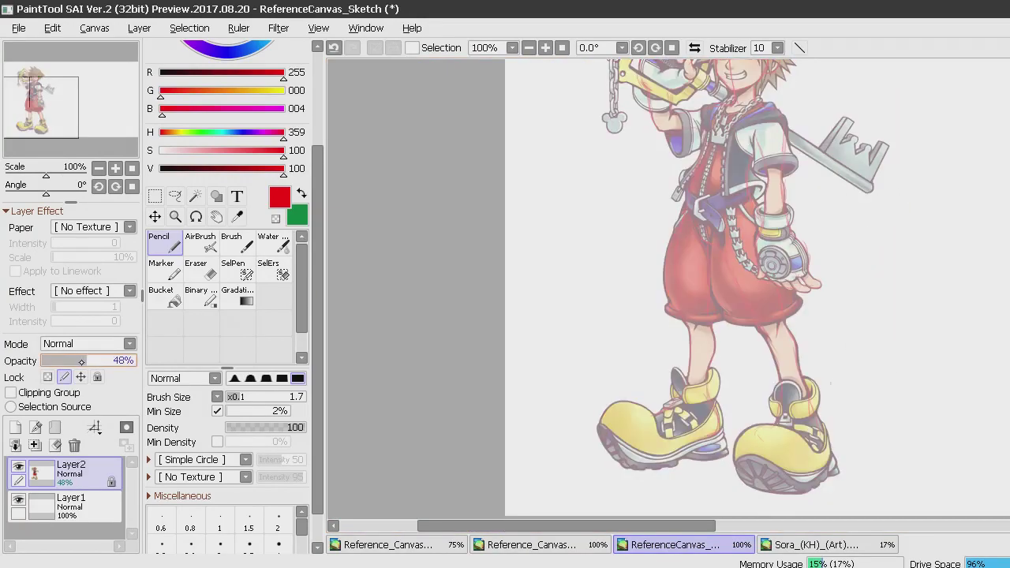
Try a lower opacity on Layer2 and restore it to 100%.
left_click_drag(81, 361, 72, 361)
left_click(97, 377)
left_click(97, 377)
left_click_drag(110, 362, 141, 361)
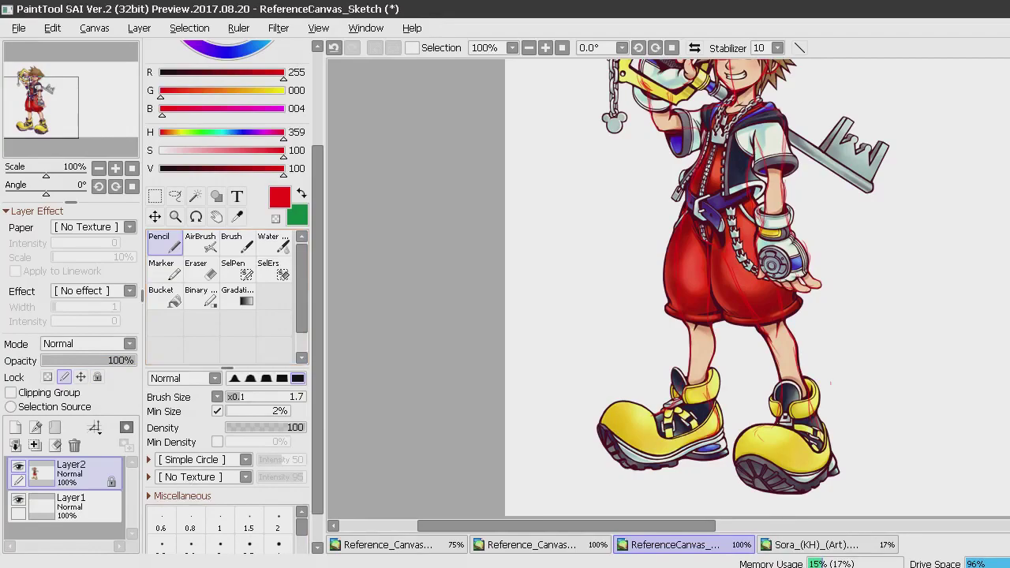
Switch to the Reference_Canvas.sai2 document and compare the proportions of its annotated figures.
left_click(387, 547)
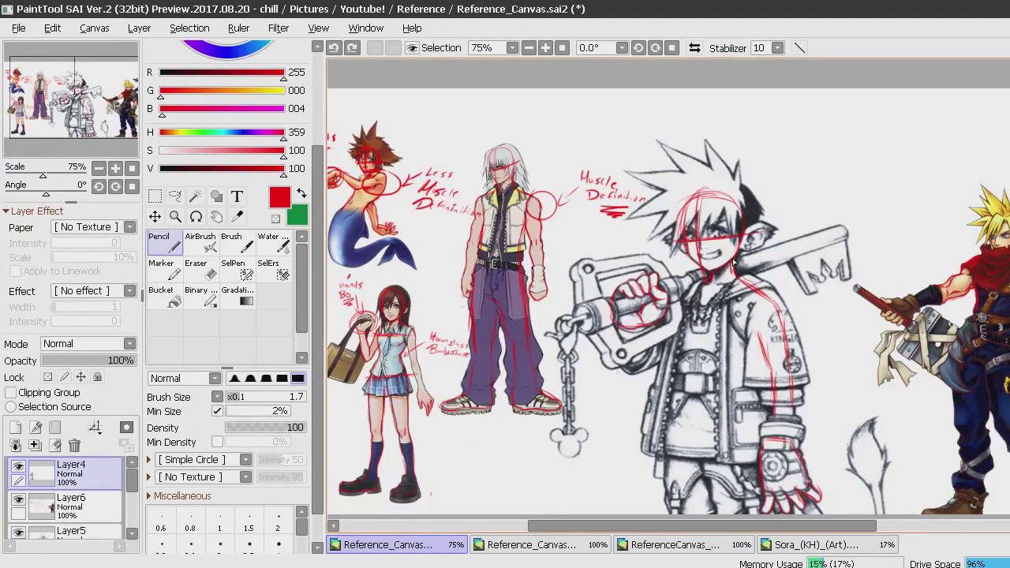
scroll(733, 258, "down", 1)
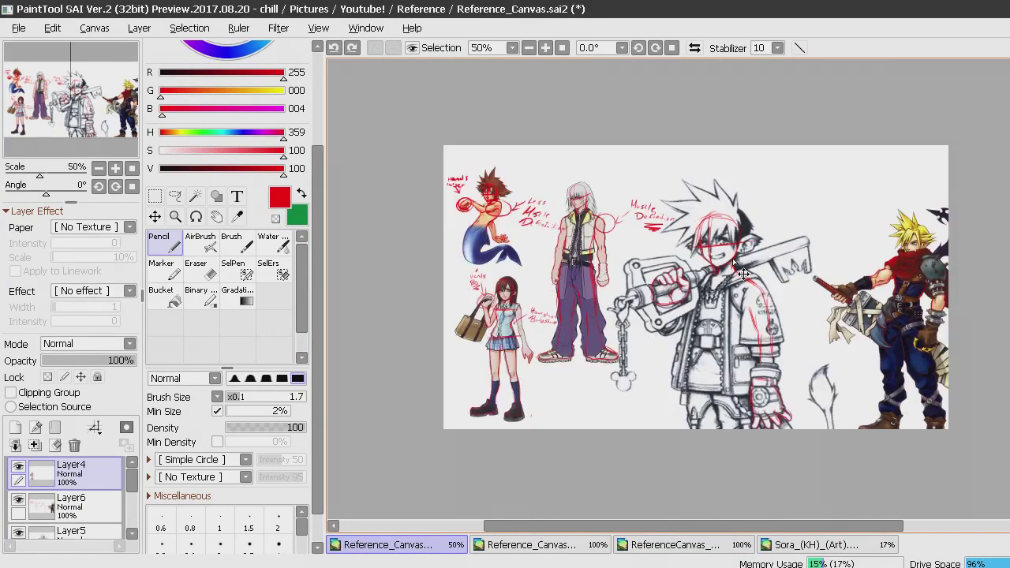
scroll(732, 261, "up", 2)
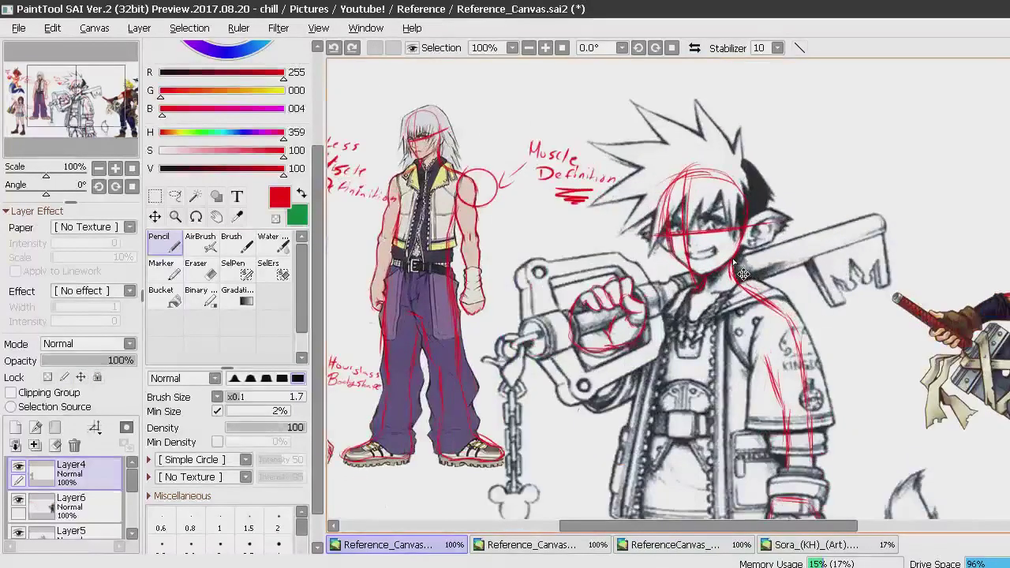
scroll(733, 261, "down", 1)
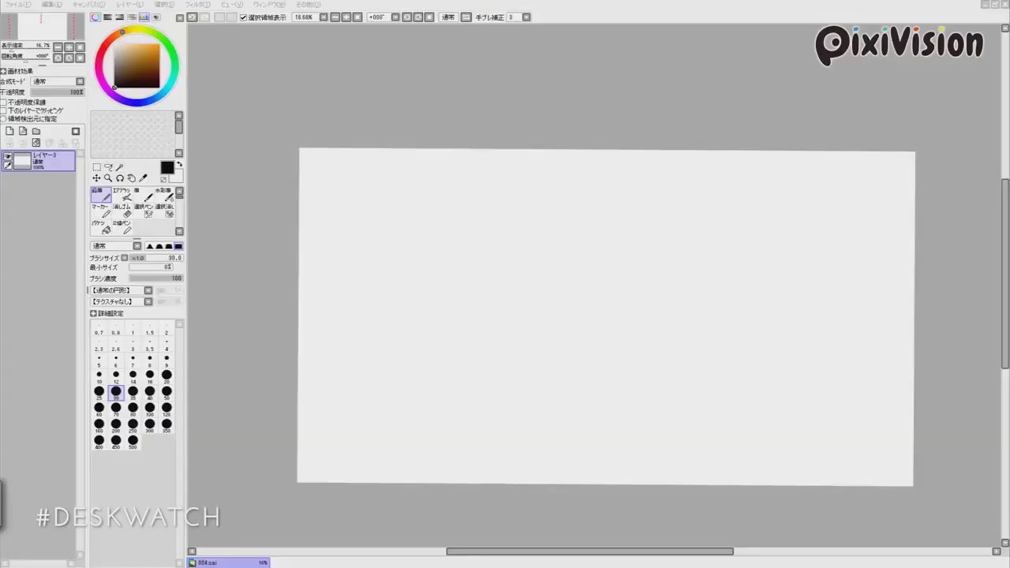
Set the brush size to 40 and sketch the head outline, cheek and jaw in black on the blank canvas.
left_click(150, 393)
left_click_drag(576, 248, 549, 243)
left_click_drag(451, 161, 459, 254)
left_click_drag(476, 145, 453, 175)
left_click_drag(588, 147, 612, 229)
left_click_drag(615, 172, 614, 255)
left_click_drag(453, 243, 486, 304)
left_click_drag(491, 303, 540, 333)
Draw the eye guidelines and sketch both eyes with lashes and pupils.
mouse_move(502, 236)
left_mouse_down()
mouse_move(517, 282)
mouse_move(552, 245)
left_mouse_up()
mouse_move(565, 244)
left_mouse_down()
mouse_move(579, 237)
mouse_move(578, 254)
left_mouse_up()
mouse_move(456, 244)
left_mouse_down()
mouse_move(472, 278)
mouse_move(494, 261)
left_mouse_up()
mouse_move(489, 259)
left_mouse_down()
mouse_move(495, 266)
mouse_move(557, 241)
left_mouse_up()
mouse_move(543, 242)
left_mouse_down()
mouse_move(565, 238)
mouse_move(540, 242)
left_mouse_up()
left_click_drag(547, 241, 563, 249)
left_click_drag(554, 242, 562, 255)
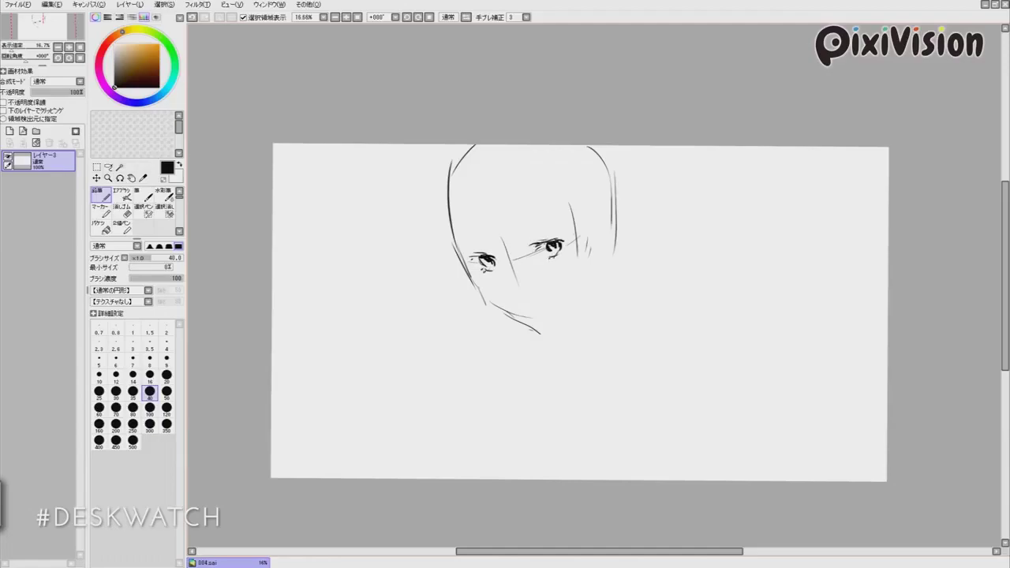
Sketch the nose and chin of the face and start the first strand of the fringe.
key("minus")
mouse_move(507, 256)
left_mouse_down()
mouse_move(521, 302)
mouse_move(511, 313)
mouse_move(546, 337)
mouse_move(565, 319)
left_mouse_up()
key("minus")
key("minus")
key("minus")
left_click_drag(507, 197, 514, 237)
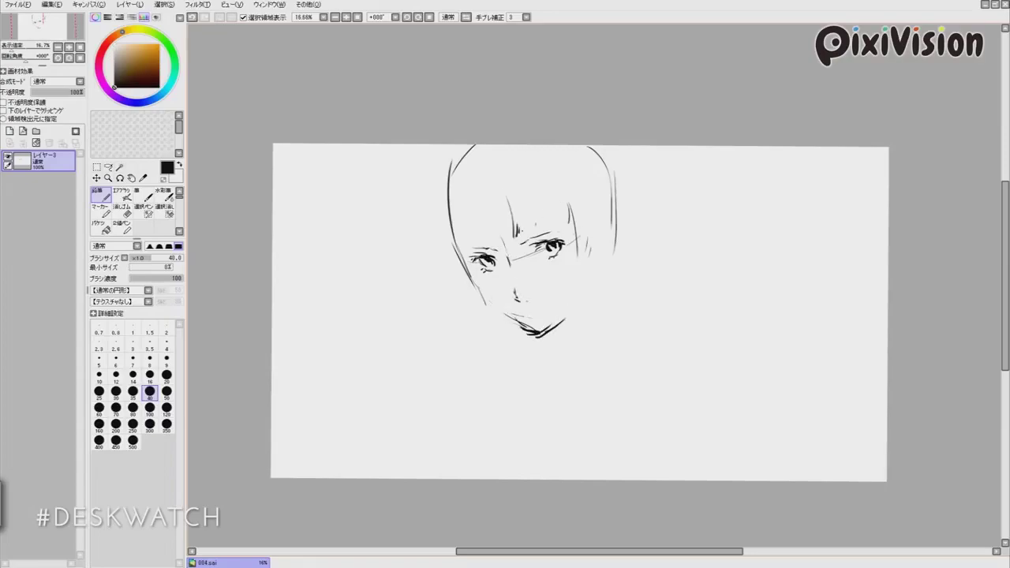
Set the brush size to 100 and paint the black fringe strands and the side lock along the far cheek.
left_click(150, 409)
mouse_move(568, 207)
left_mouse_down()
mouse_move(570, 265)
mouse_move(579, 259)
left_mouse_up()
left_click_drag(585, 211, 585, 253)
left_click_drag(511, 195, 517, 236)
left_click_drag(520, 205, 523, 231)
left_click_drag(531, 198, 529, 231)
mouse_move(543, 186)
left_mouse_down()
mouse_move(537, 229)
mouse_move(561, 226)
left_mouse_up()
left_click_drag(540, 190, 538, 227)
left_click_drag(506, 195, 508, 225)
left_click_drag(490, 182, 488, 242)
left_click_drag(473, 191, 468, 242)
mouse_move(482, 187)
left_mouse_down()
mouse_move(479, 238)
mouse_move(471, 218)
left_mouse_up()
left_click_drag(542, 192, 540, 232)
left_click_drag(466, 237, 478, 246)
left_click_drag(461, 213, 470, 283)
left_click_drag(464, 250, 477, 286)
Paint the hair strands in front of the ear, the ear contour and the hair tufts above it.
left_click_drag(587, 212, 579, 261)
left_click_drag(592, 220, 596, 271)
mouse_move(603, 222)
left_mouse_down()
mouse_move(606, 253)
mouse_move(594, 273)
left_mouse_up()
left_click_drag(579, 199, 586, 229)
left_click_drag(590, 194, 598, 229)
left_click_drag(561, 150, 583, 156)
left_click_drag(579, 169, 592, 179)
left_click_drag(584, 192, 593, 212)
left_click_drag(584, 155, 597, 184)
left_click_drag(595, 159, 570, 212)
left_click_drag(566, 162, 583, 196)
Fill the crown and upper fringe with black hair strokes, leaving light gaps as highlights.
left_click_drag(490, 163, 456, 208)
left_click_drag(461, 171, 450, 231)
left_click_drag(503, 161, 528, 181)
left_click_drag(552, 148, 572, 191)
mouse_move(518, 154)
left_mouse_down()
mouse_move(524, 183)
mouse_move(496, 215)
left_mouse_up()
left_click_drag(500, 171, 488, 220)
left_click_drag(483, 162, 478, 224)
right_click(479, 187)
mouse_move(484, 182)
left_mouse_down()
mouse_move(475, 218)
mouse_move(464, 219)
left_mouse_up()
right_click(527, 195)
right_click(530, 181)
mouse_move(524, 175)
left_mouse_down()
mouse_move(534, 199)
mouse_move(557, 199)
mouse_move(576, 229)
left_mouse_up()
key("x")
left_click_drag(464, 211, 454, 238)
mouse_move(499, 154)
left_mouse_down()
mouse_move(473, 180)
mouse_move(514, 148)
mouse_move(464, 165)
left_mouse_up()
mouse_move(471, 151)
left_mouse_down()
mouse_move(448, 188)
mouse_move(466, 158)
left_mouse_up()
Draw the hair sweeping back over the head, the ponytail strands behind the ear and the far side lock's edge.
mouse_move(523, 147)
left_mouse_down()
mouse_move(583, 164)
mouse_move(619, 193)
left_mouse_up()
left_click_drag(614, 152, 624, 229)
mouse_move(622, 158)
left_mouse_down()
mouse_move(644, 215)
mouse_move(632, 248)
left_mouse_up()
mouse_move(636, 212)
left_mouse_down()
mouse_move(655, 246)
mouse_move(624, 265)
left_mouse_up()
mouse_move(632, 222)
left_mouse_down()
mouse_move(657, 247)
mouse_move(643, 262)
left_mouse_up()
mouse_move(447, 227)
left_mouse_down()
mouse_move(451, 276)
mouse_move(473, 296)
left_mouse_up()
Set the brush size to 50 and touch up the fringe and far side lock, swapping between the two colours.
left_click(166, 391)
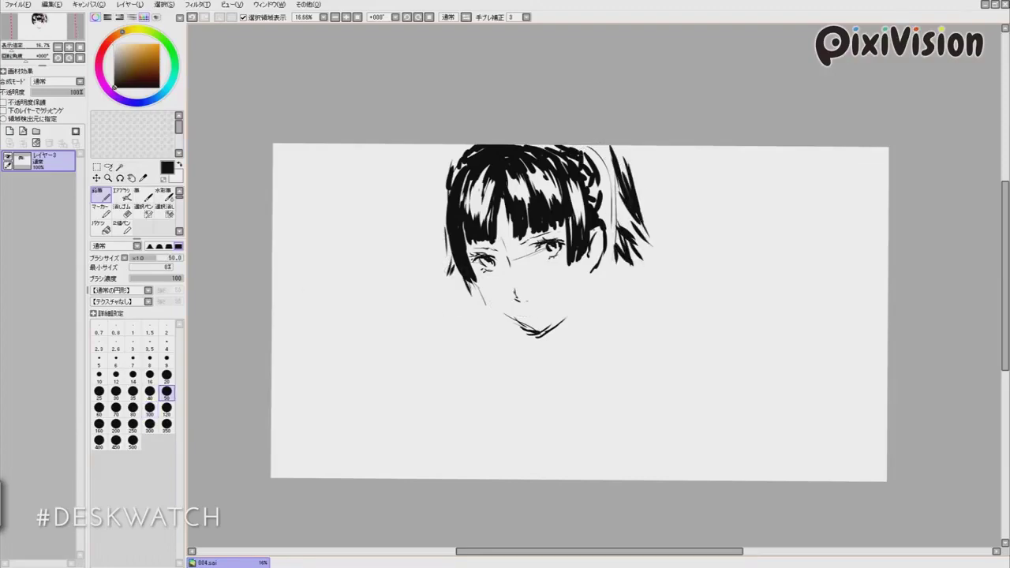
mouse_move(499, 212)
left_mouse_down()
mouse_move(499, 245)
mouse_move(488, 245)
left_mouse_up()
mouse_move(465, 223)
left_mouse_down()
mouse_move(477, 246)
mouse_move(463, 237)
left_mouse_up()
key("x")
left_click_drag(453, 243, 459, 271)
key("x")
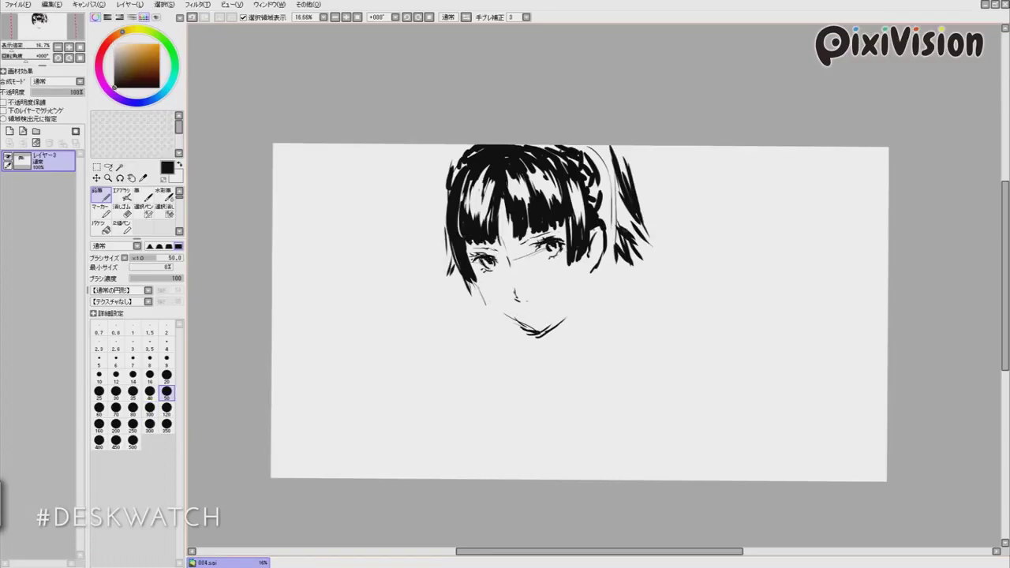
Draw the near jawline and the edge below the ear, then clean up the chin with white strokes.
left_click_drag(539, 335, 567, 312)
left_click_drag(596, 262, 585, 295)
key("x")
left_click_drag(519, 323, 533, 327)
left_click_drag(513, 319, 525, 326)
key("x")
Fill the far side lock with black strokes and add white touch-ups to the hair beside the ear.
left_click_drag(450, 184, 446, 251)
left_click_drag(448, 178, 460, 267)
key("x")
left_click_drag(587, 189, 585, 234)
left_click_drag(585, 190, 592, 218)
key("x")
Paint the black hair tufts hanging below the ear at the nape and touch up the jaw area.
left_click_drag(613, 256, 611, 278)
left_click_drag(614, 232, 606, 269)
left_click_drag(613, 248, 597, 278)
left_click_drag(607, 266, 599, 296)
left_click_drag(610, 270, 604, 282)
mouse_move(558, 351)
left_mouse_down()
mouse_move(543, 343)
mouse_move(552, 309)
left_mouse_up()
key("x")
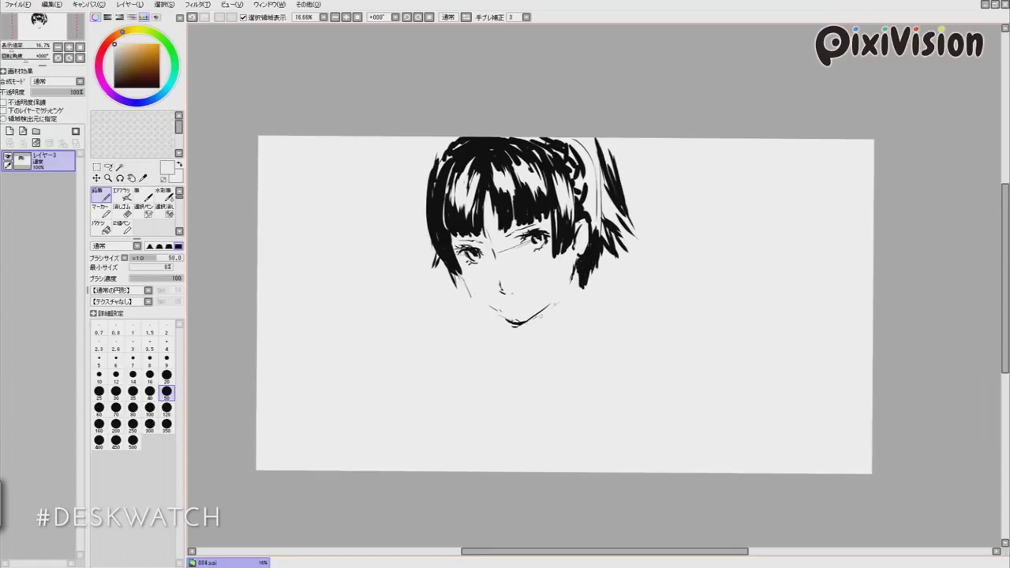
Sketch the mouth in black and paint out the thin guidelines between the braid and the ponytail in white.
key("x")
left_click_drag(518, 300, 527, 299)
key("x")
key("x")
mouse_move(603, 247)
left_mouse_down()
mouse_move(606, 267)
mouse_move(598, 180)
mouse_move(576, 140)
left_mouse_up()
Trim the outer edge of the far side lock with white and touch up its lower tips.
key("x")
key("x")
key("x")
mouse_move(427, 186)
left_mouse_down()
mouse_move(437, 256)
mouse_move(455, 273)
mouse_move(437, 269)
left_mouse_up()
key("x")
left_click_drag(444, 257, 440, 265)
key("x")
key("x")
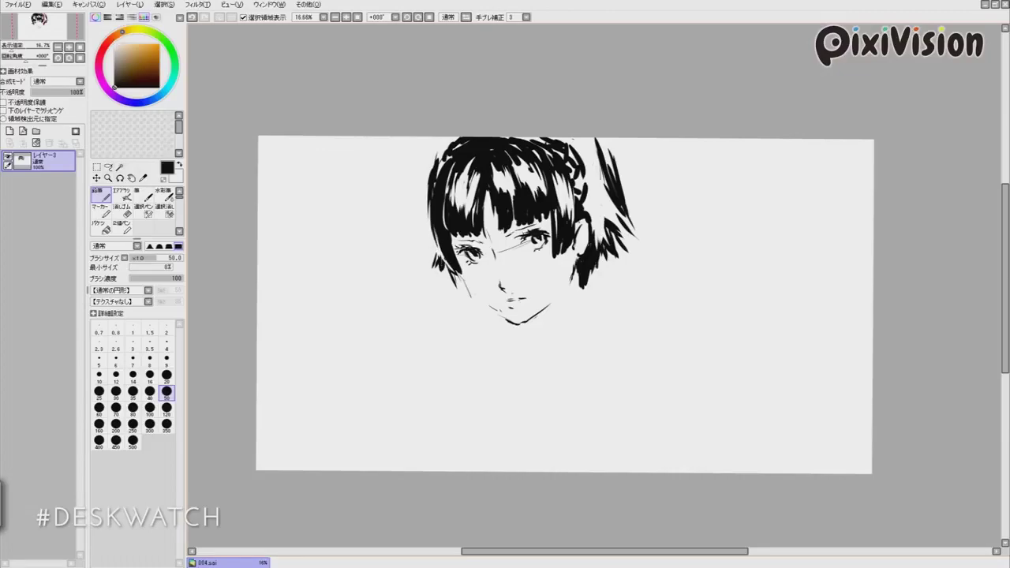
Draw the neck lines, the halter straps on both sides and the outline of the top's neckline.
mouse_move(579, 273)
left_mouse_down()
mouse_move(580, 338)
mouse_move(563, 306)
left_mouse_up()
left_click_drag(513, 325, 523, 340)
left_click_drag(583, 329, 569, 362)
mouse_move(523, 333)
left_mouse_down()
mouse_move(506, 368)
mouse_move(515, 353)
left_mouse_up()
left_click_drag(507, 352, 490, 389)
left_click_drag(495, 377, 463, 431)
left_click_drag(462, 432, 487, 469)
mouse_move(481, 388)
left_mouse_down()
mouse_move(434, 455)
mouse_move(439, 467)
left_mouse_up()
Set the brush size to 120 and fill the V-neck halter top in black down to the canvas edge.
left_click(167, 410)
left_click_drag(459, 427, 439, 470)
left_click_drag(461, 435, 485, 471)
mouse_move(453, 470)
left_mouse_down()
mouse_move(458, 455)
mouse_move(469, 470)
left_mouse_up()
mouse_move(465, 425)
left_mouse_down()
mouse_move(492, 459)
mouse_move(545, 424)
left_mouse_up()
left_click_drag(571, 363, 545, 424)
mouse_move(567, 382)
left_mouse_down()
mouse_move(543, 443)
mouse_move(489, 464)
left_mouse_up()
left_click_drag(548, 442, 530, 470)
left_click_drag(498, 467, 528, 447)
left_click_drag(564, 401, 557, 455)
mouse_move(566, 418)
left_mouse_down()
mouse_move(582, 472)
mouse_move(570, 464)
left_mouse_up()
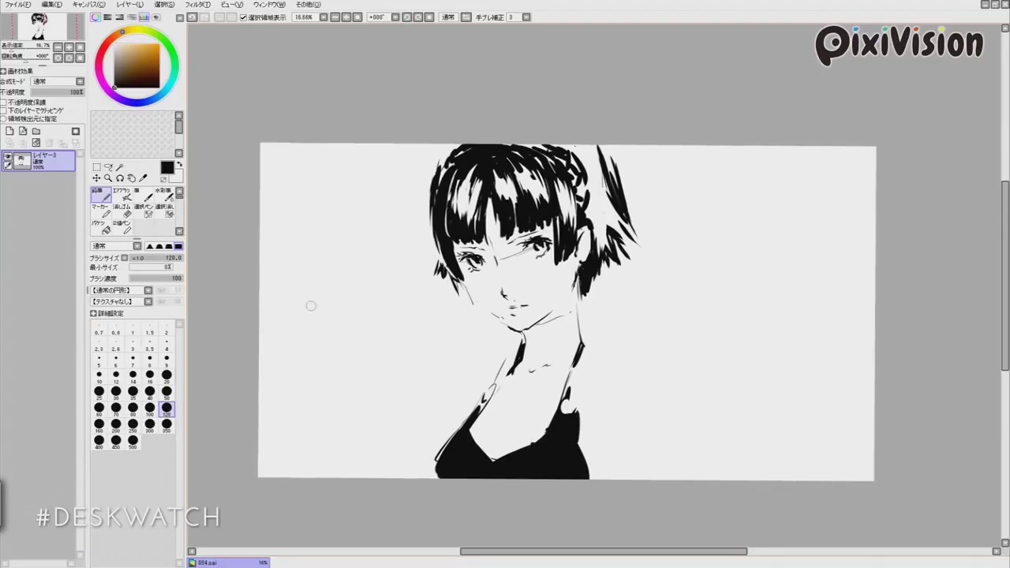
Add a new layer in Multiply mode and choose a strong red as the painting colour.
left_click(10, 131)
left_click(57, 81)
left_click(47, 98)
left_click(104, 46)
left_click(160, 52)
Paint the background on the figure's far side red with a size 350 brush, then refine the jaw and shoulder edges at size 120.
left_click(166, 425)
mouse_move(246, 324)
left_mouse_down()
mouse_move(368, 118)
mouse_move(441, 278)
left_mouse_up()
mouse_move(474, 316)
left_mouse_down()
mouse_move(522, 359)
mouse_move(404, 474)
mouse_move(381, 188)
mouse_move(421, 325)
mouse_move(320, 483)
mouse_move(367, 347)
left_mouse_up()
left_click(167, 393)
right_click(450, 407)
left_click_drag(436, 390, 512, 360)
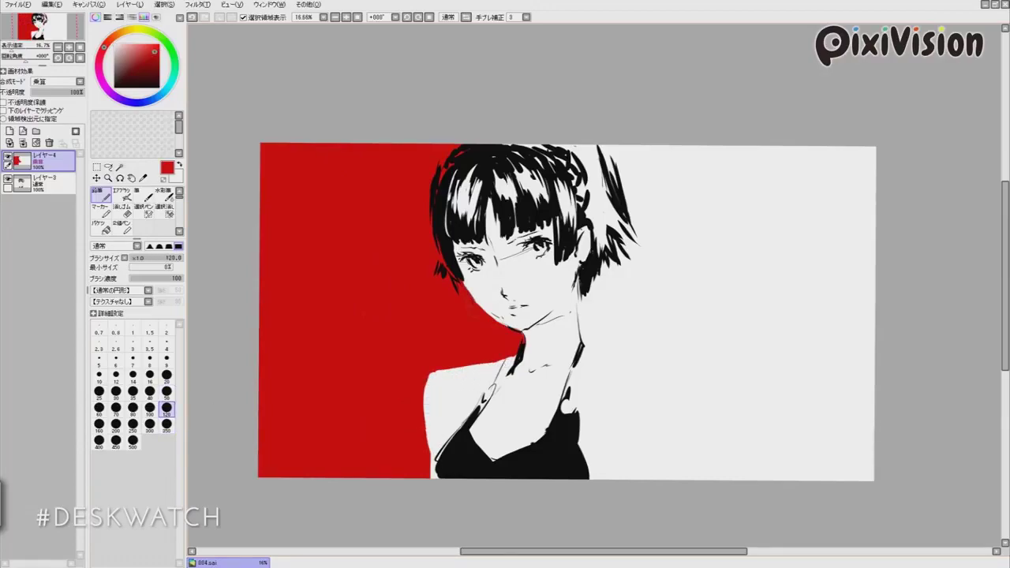
left_click_drag(505, 308, 478, 330)
Add another new layer in Multiply mode and choose a pale orange skin tone.
left_click(9, 132)
left_click(58, 82)
left_click(43, 101)
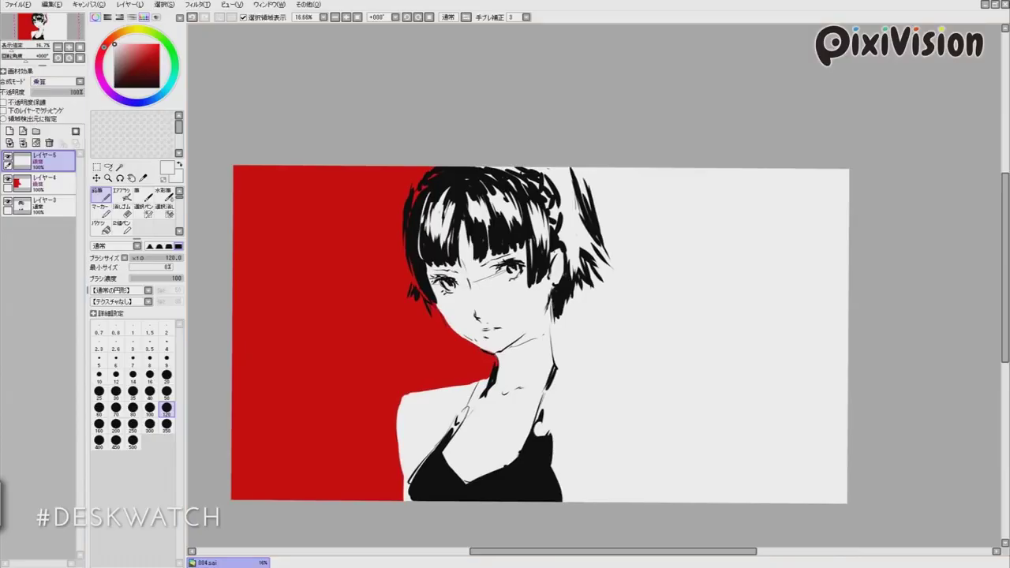
left_click(126, 31)
left_click(125, 50)
left_click(120, 45)
left_click(120, 33)
Set the brush size to 350 and paint the skin tone over the face.
left_click(167, 424)
left_click_drag(477, 244, 458, 304)
mouse_move(443, 260)
left_mouse_down()
mouse_move(473, 335)
mouse_move(553, 284)
left_mouse_up()
left_click_drag(485, 265, 556, 300)
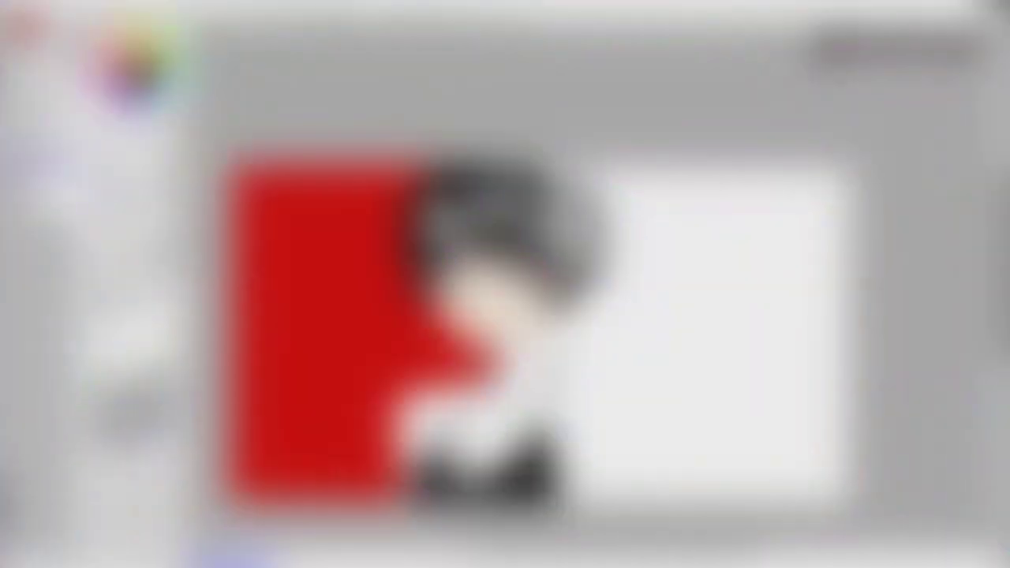